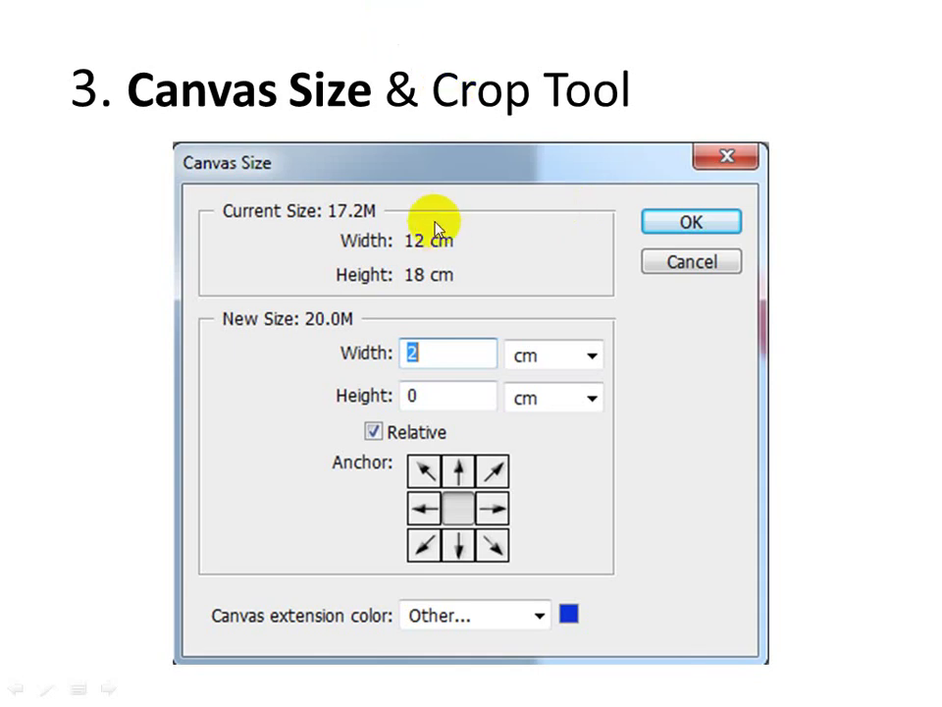
Switch from the PowerPoint Canvas Size slide to the empty Photoshop window.
key("alt+Tab")
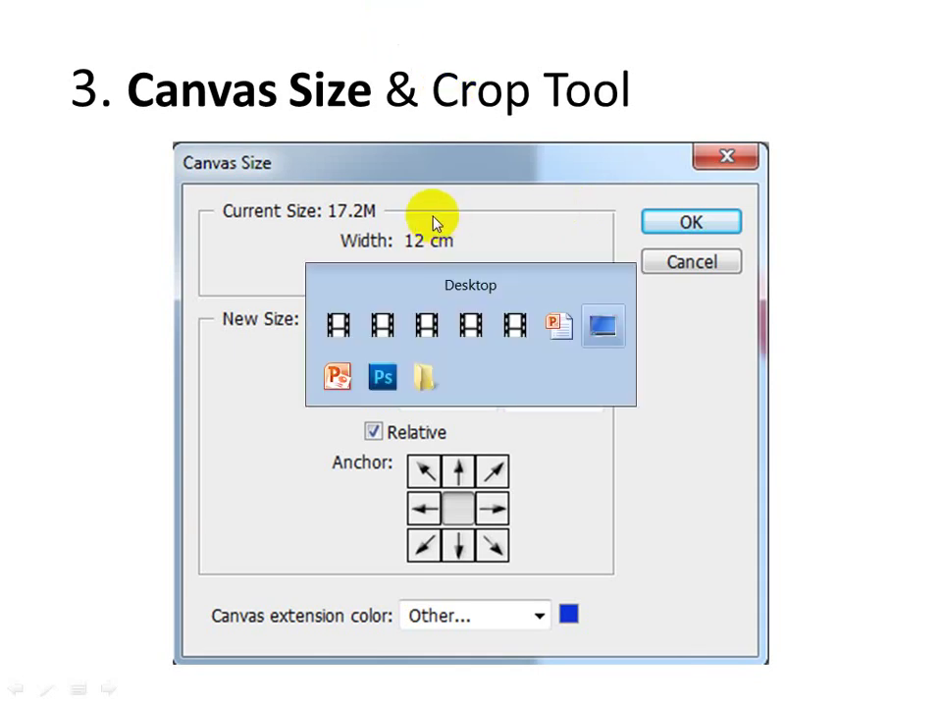
key("alt+Tab")
key("alt+Tab")
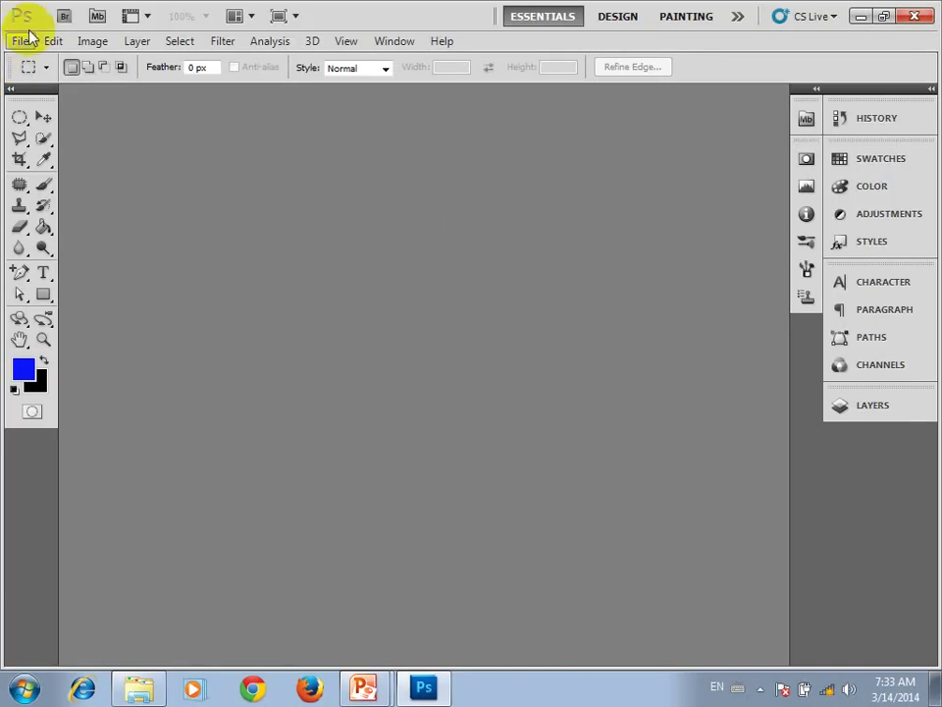
Create a new white document 8 cm wide, 7 cm tall at 300 pixels/inch.
left_click(21, 42)
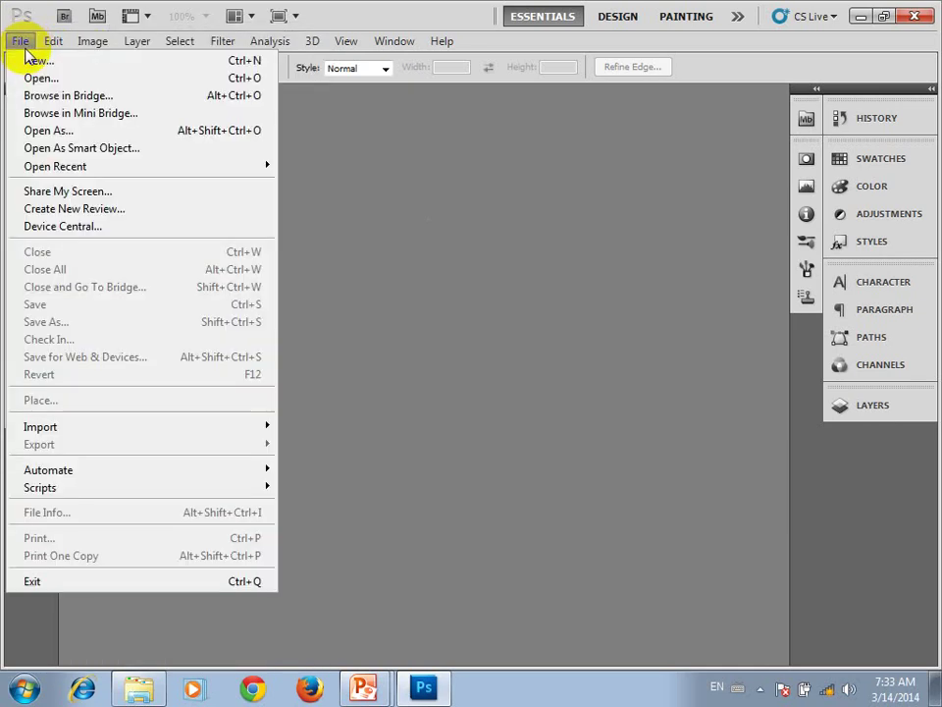
left_click(30, 60)
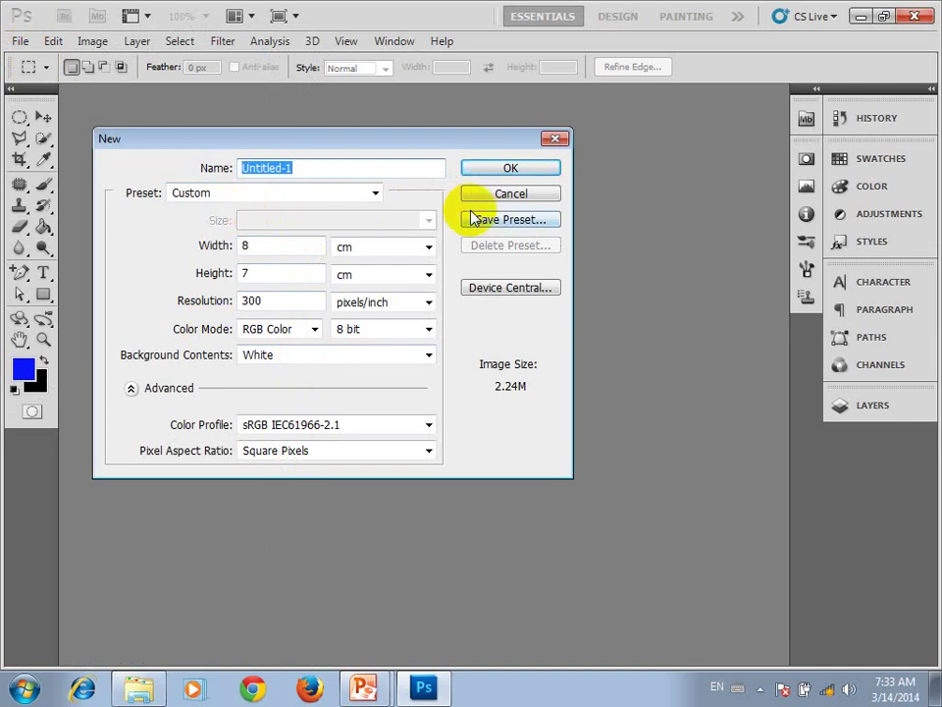
left_click(498, 169)
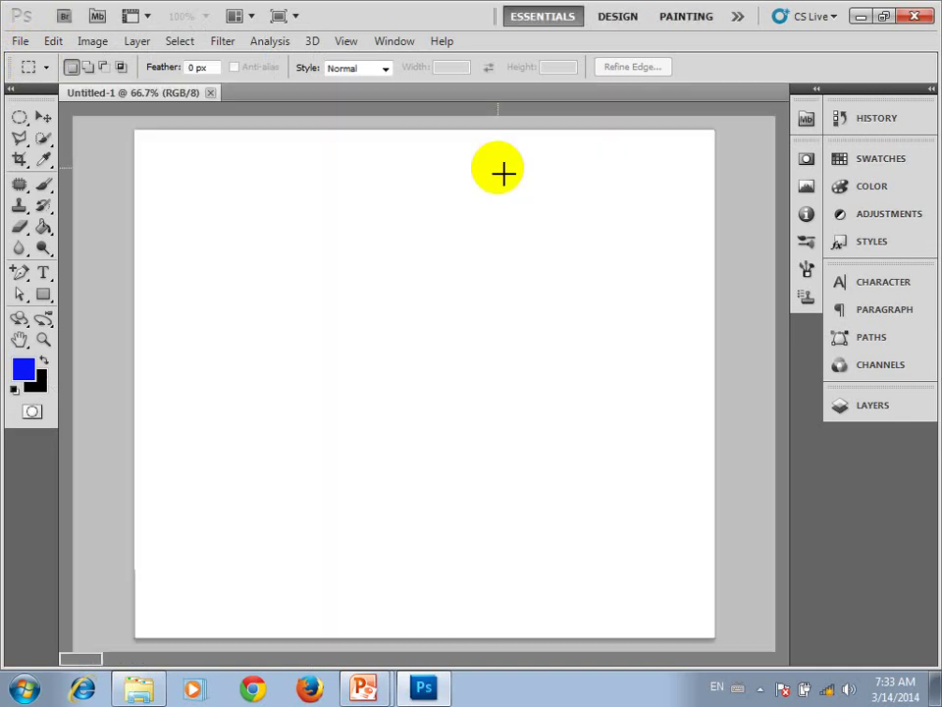
scroll(496, 221, "down", 3)
scroll(496, 221, "up", 1)
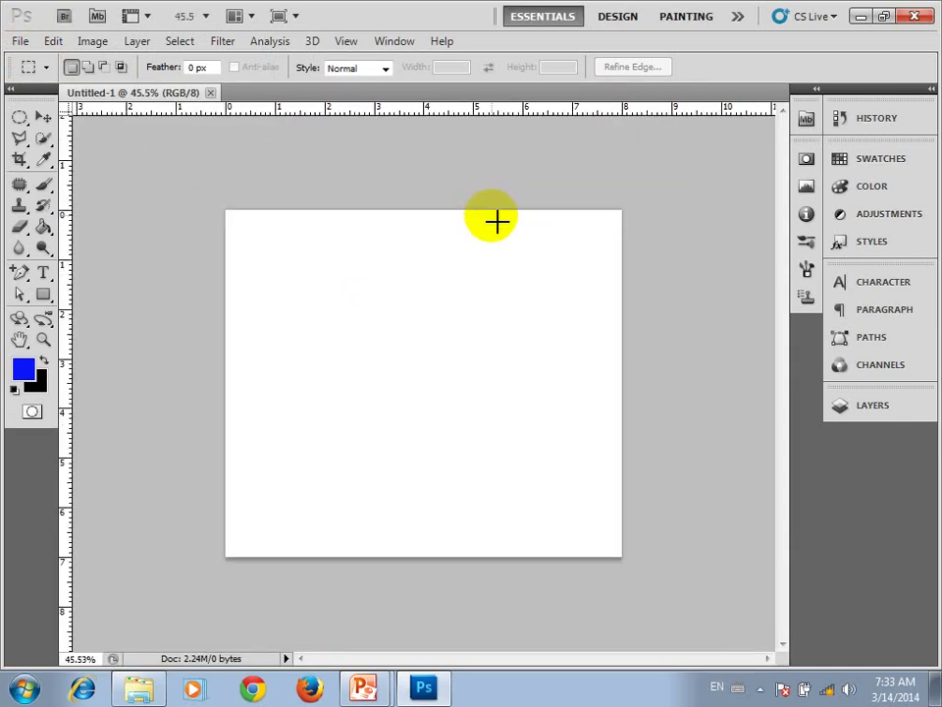
Cut the canvas width to 2 cm, accepting the clipping warning.
left_click(99, 46)
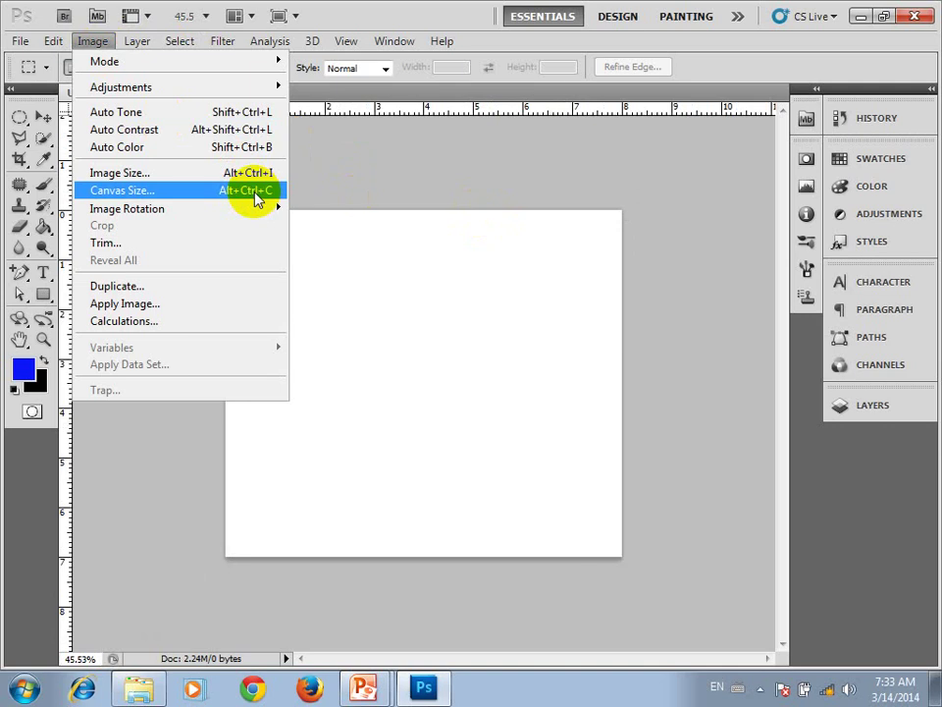
left_click(255, 193)
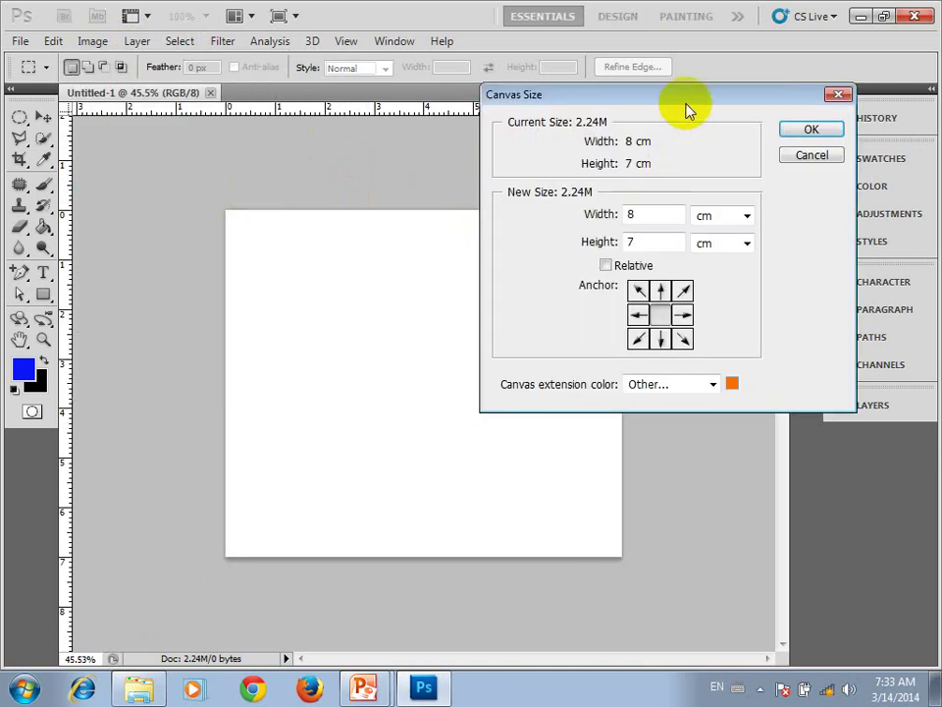
left_click_drag(684, 99, 461, 99)
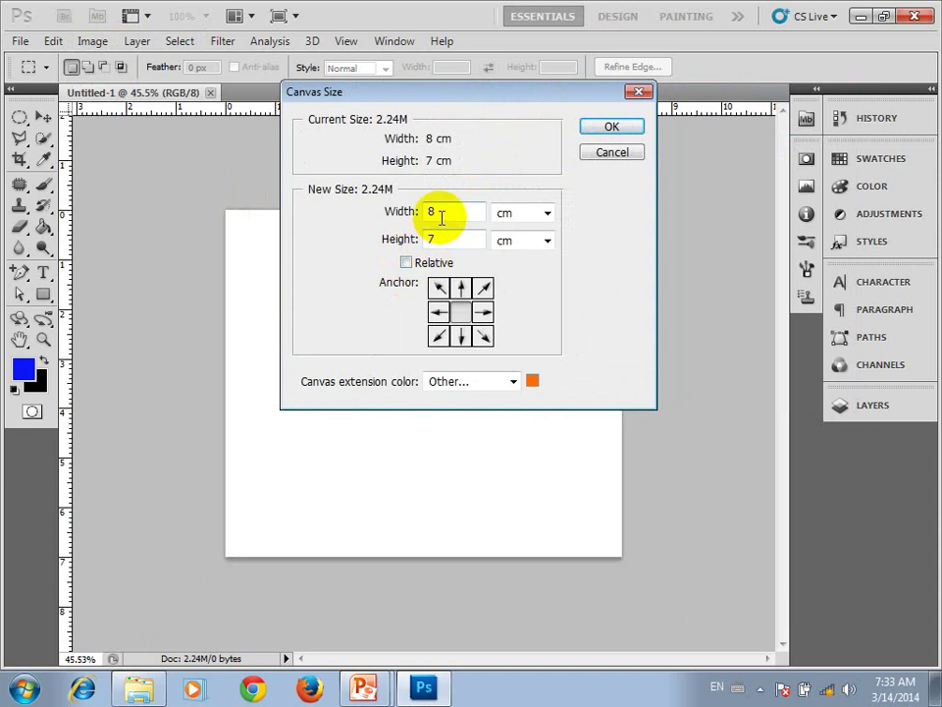
left_click_drag(447, 211, 385, 211)
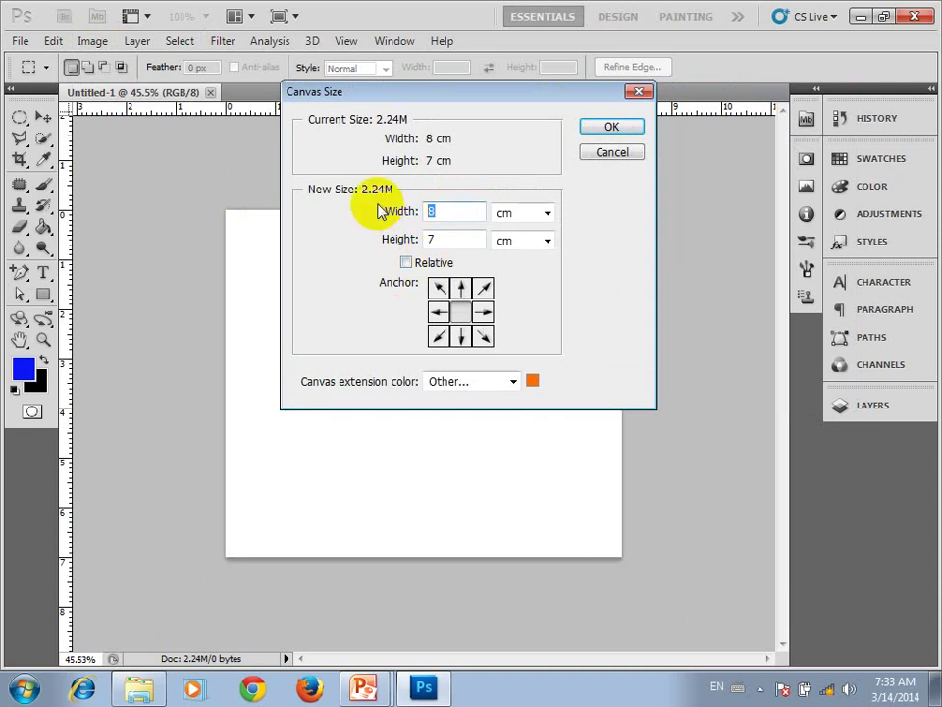
type("2")
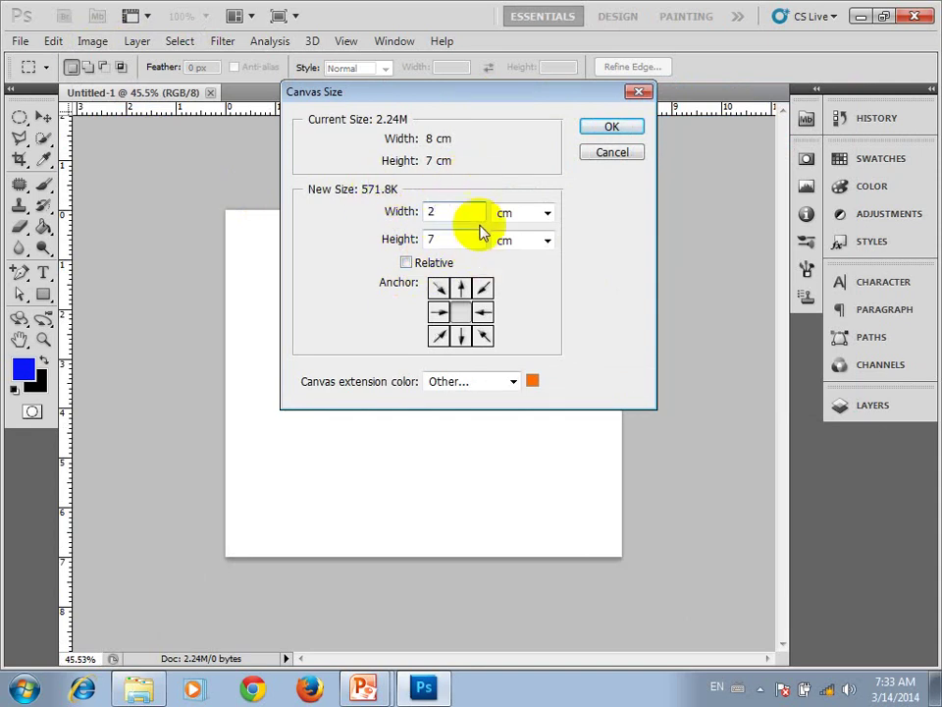
left_click(623, 134)
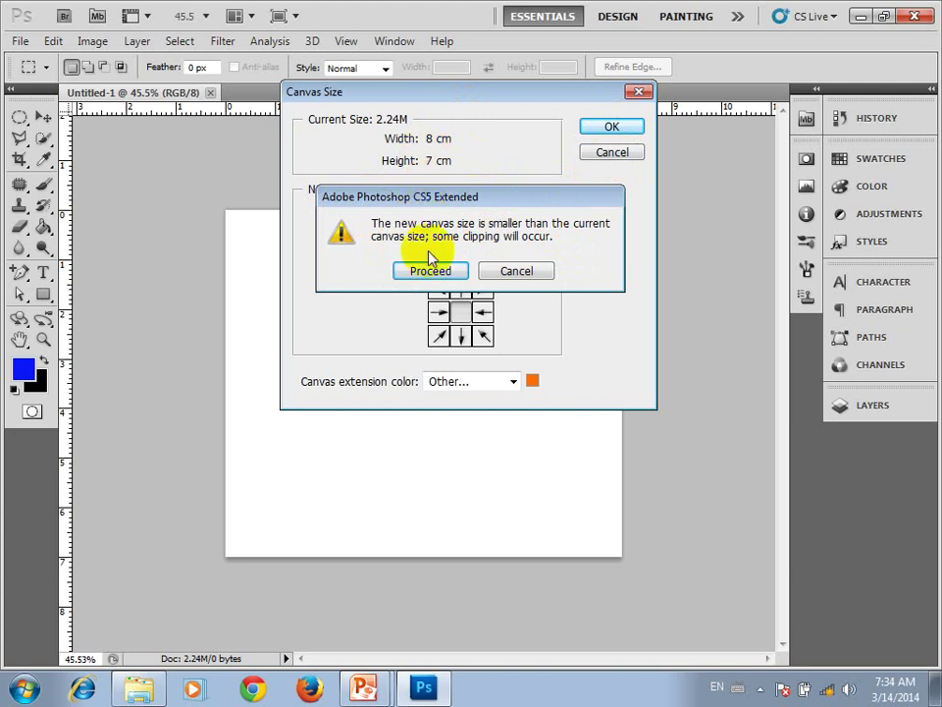
left_click_drag(407, 197, 411, 354)
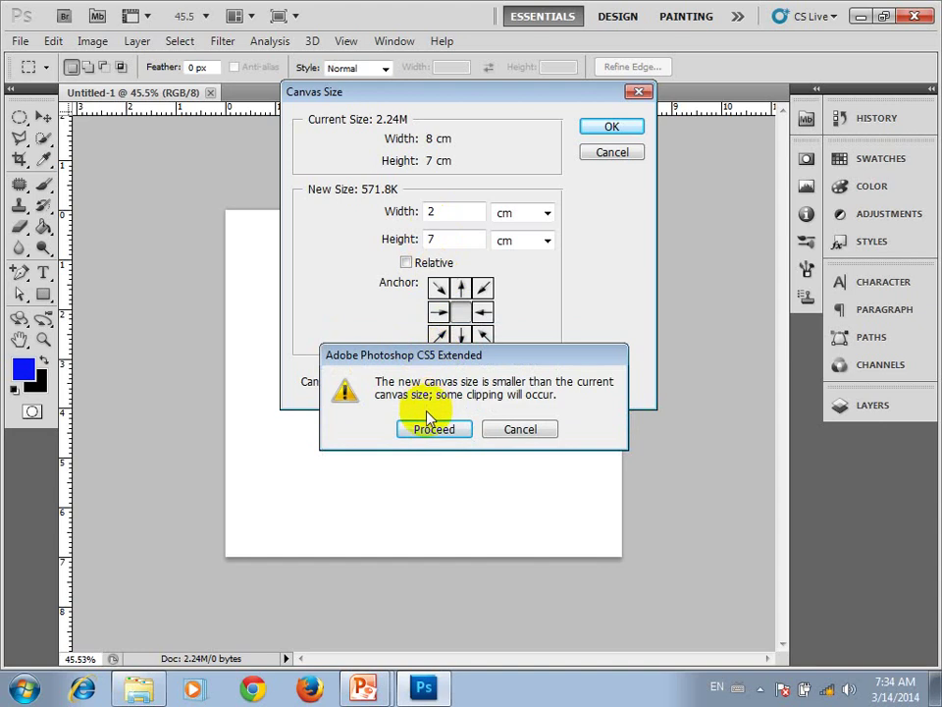
left_click(432, 428)
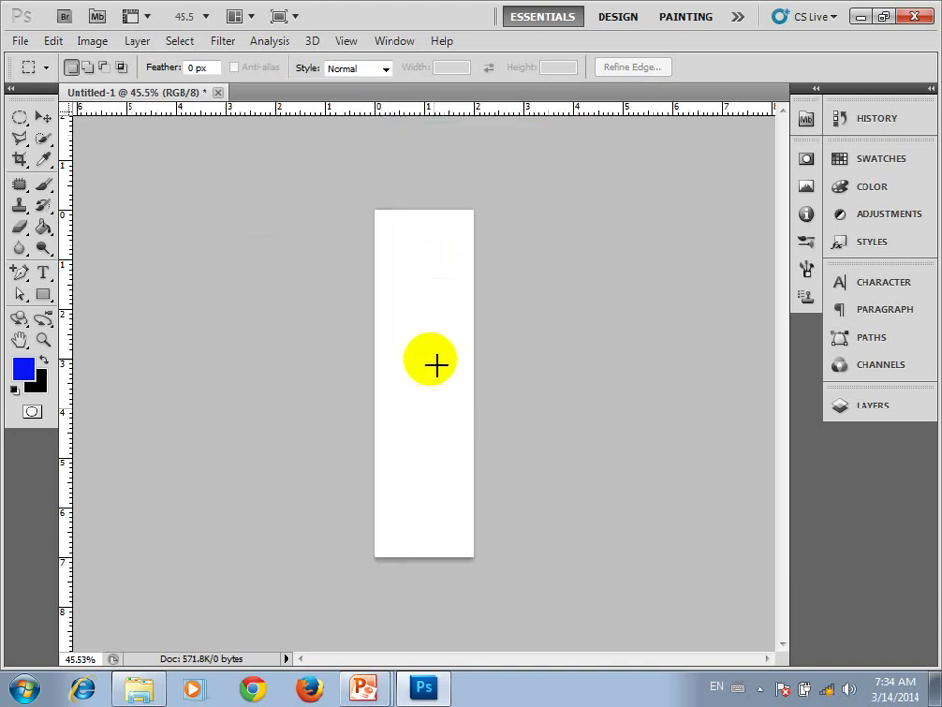
Resize the image back to an 8 cm document width.
key("ctrl+alt+i")
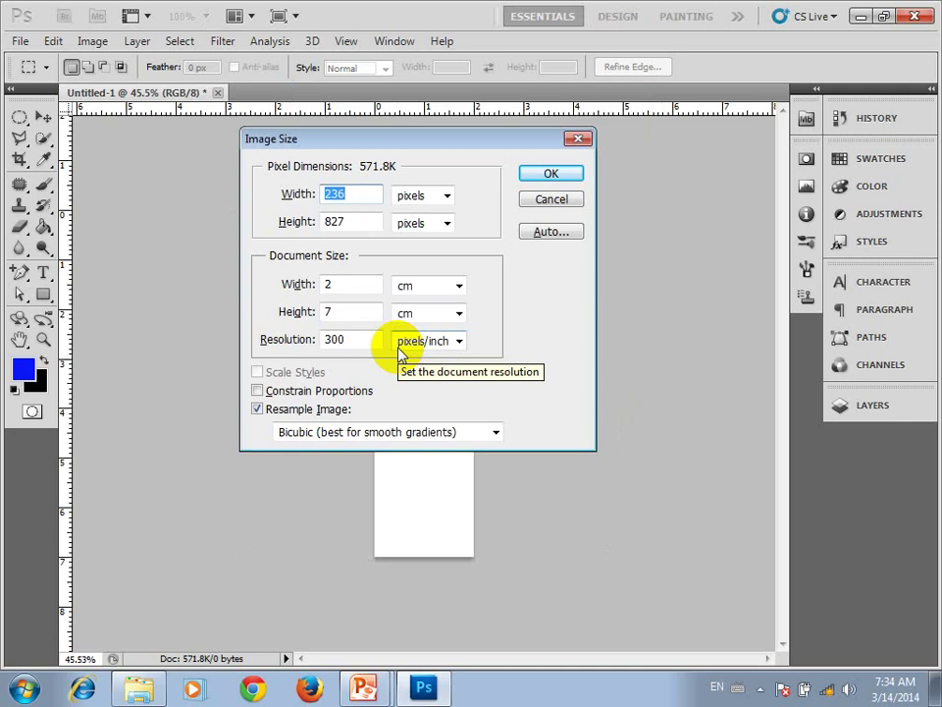
left_click_drag(359, 283, 222, 280)
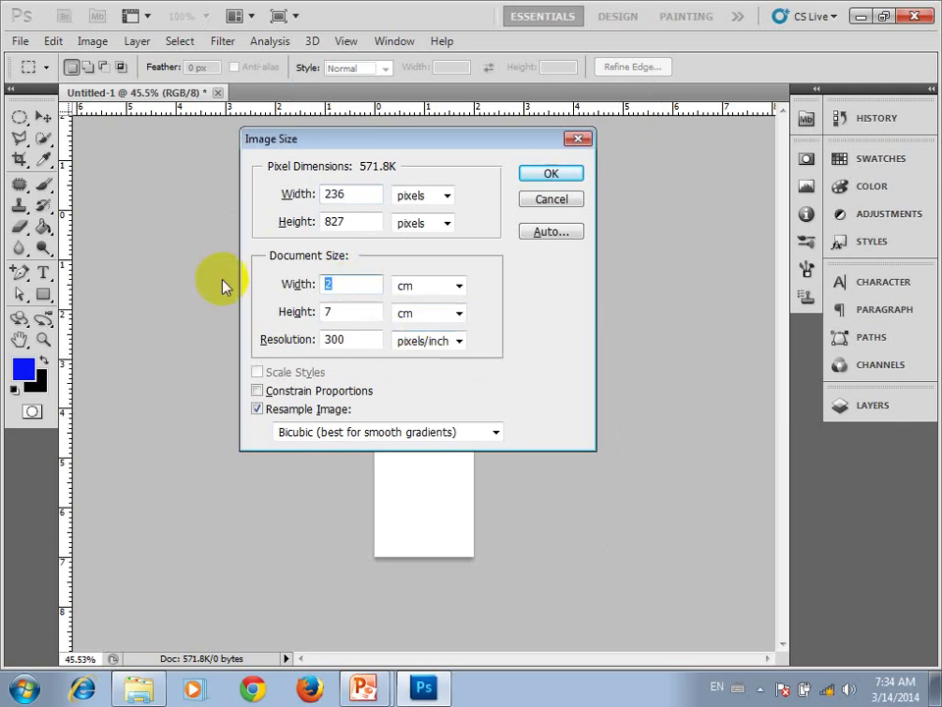
type("8")
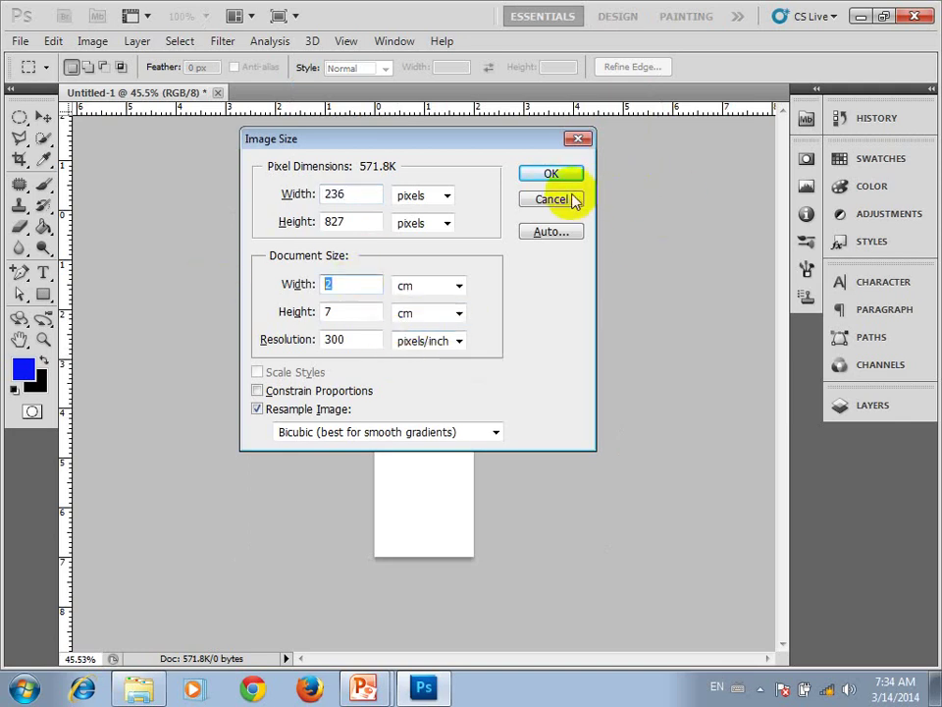
key("Return")
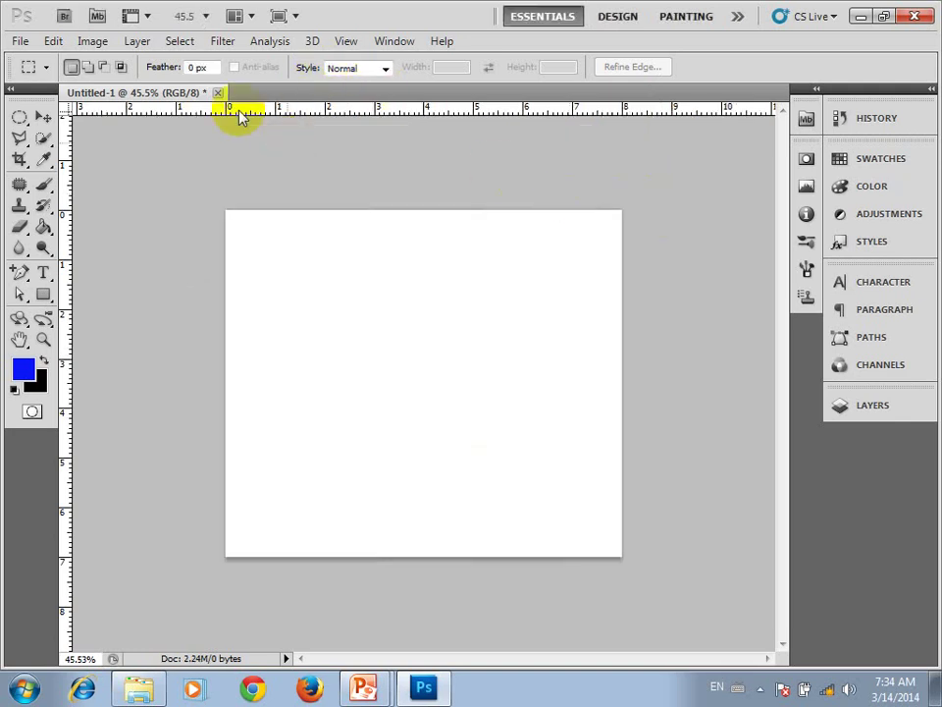
In Canvas Size, enter a relative 2 cm width increase with the centre anchor.
left_click(94, 42)
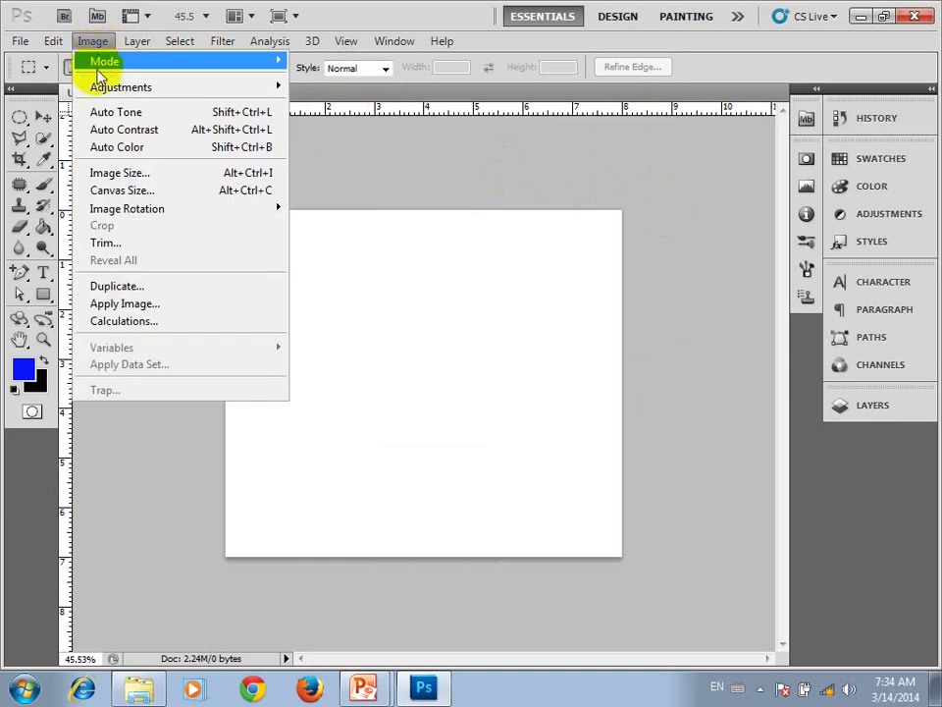
left_click(120, 190)
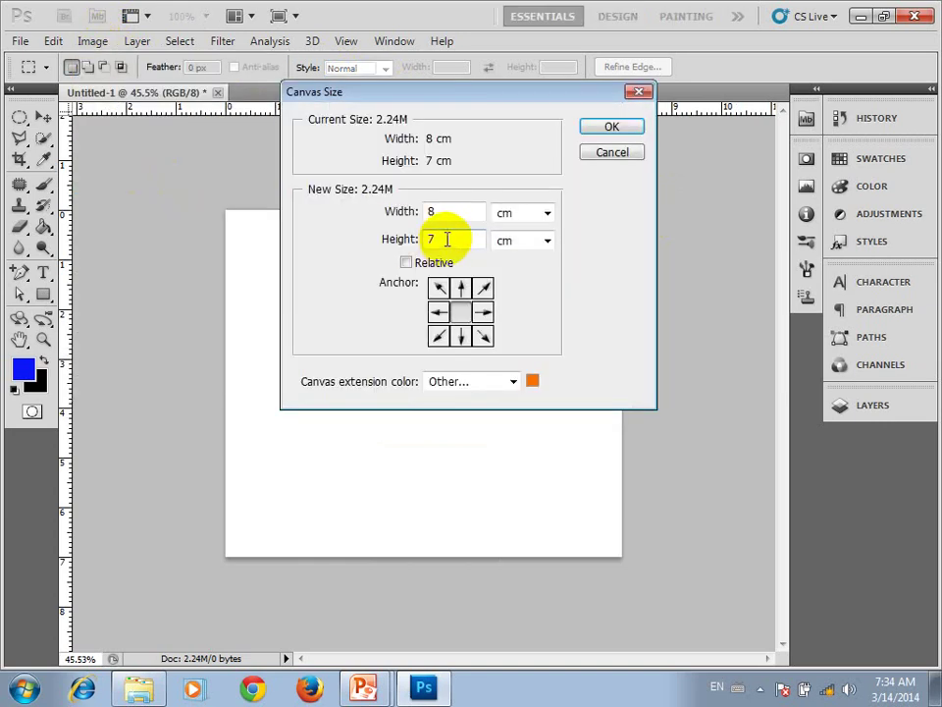
left_click(406, 263)
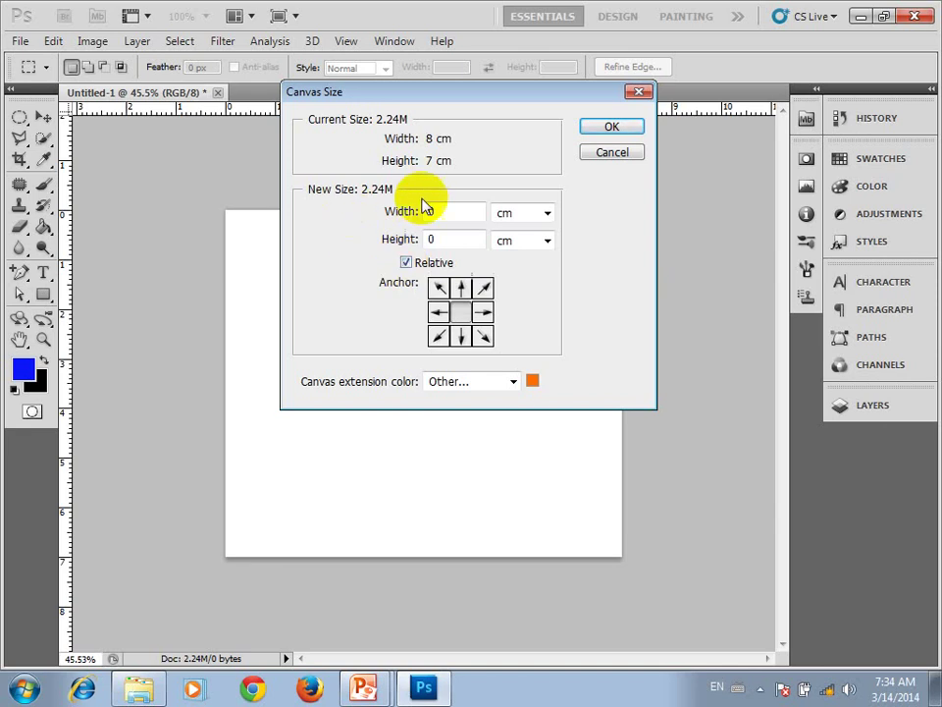
left_click_drag(454, 211, 374, 214)
type("2")
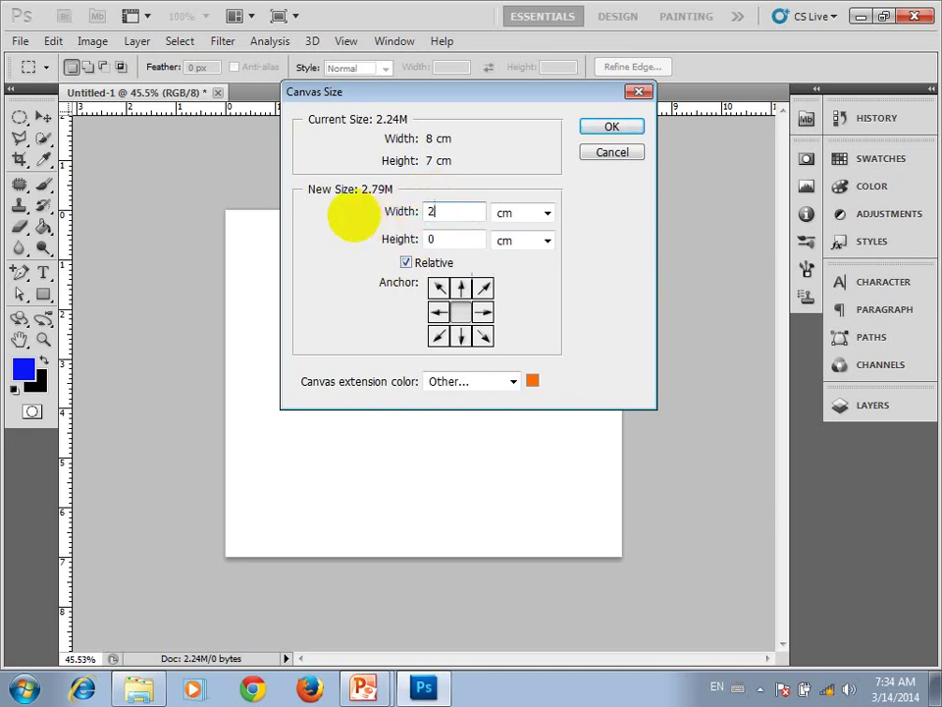
left_click(460, 314)
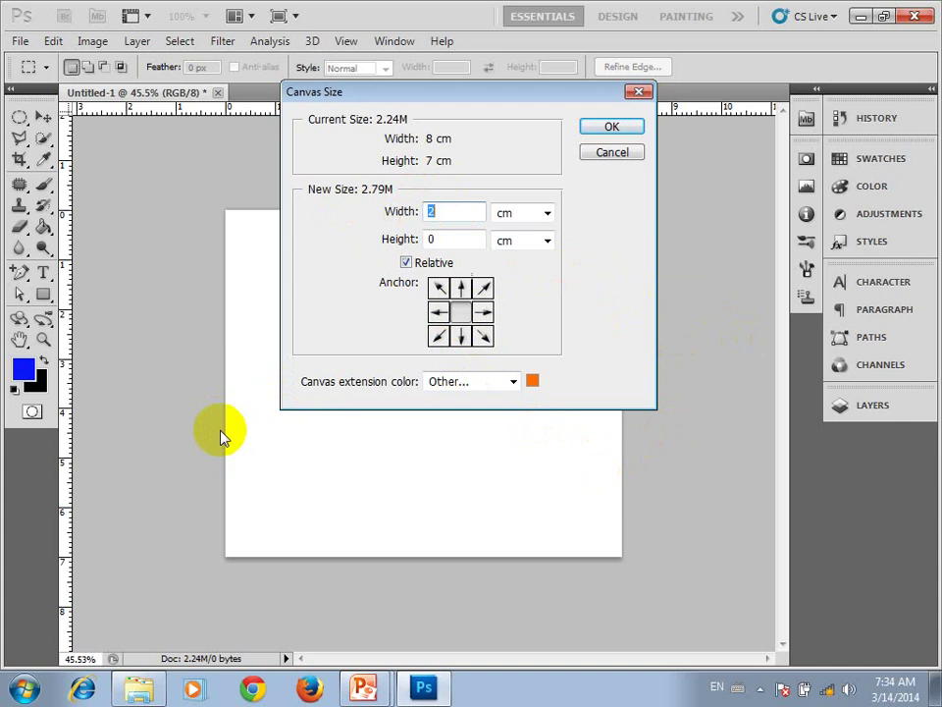
Set the canvas extension colour to a custom orange, ff6c00.
left_click(511, 383)
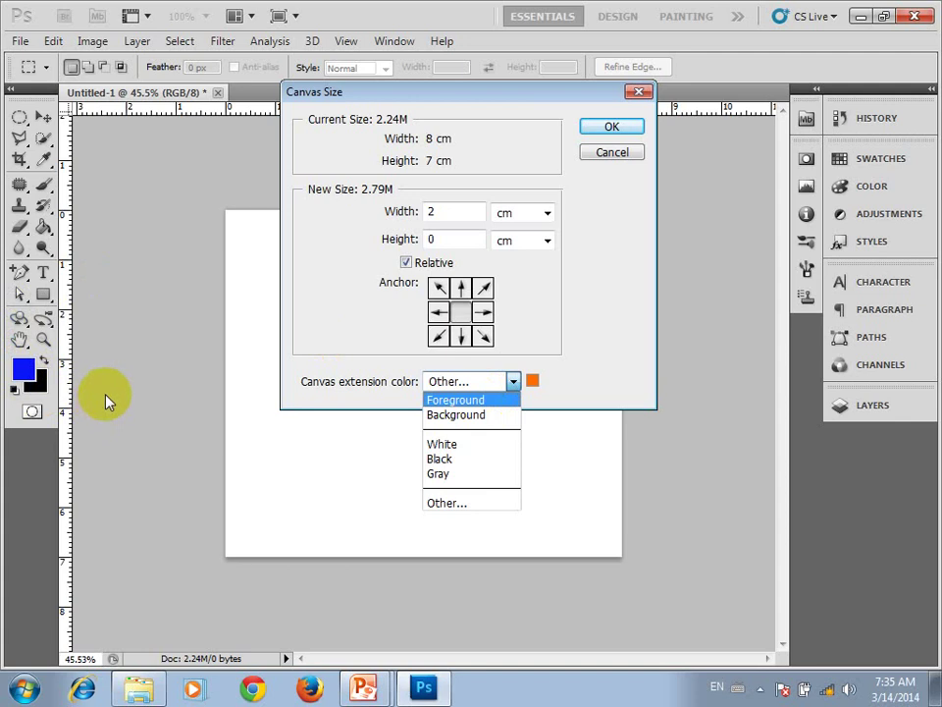
left_click(42, 361)
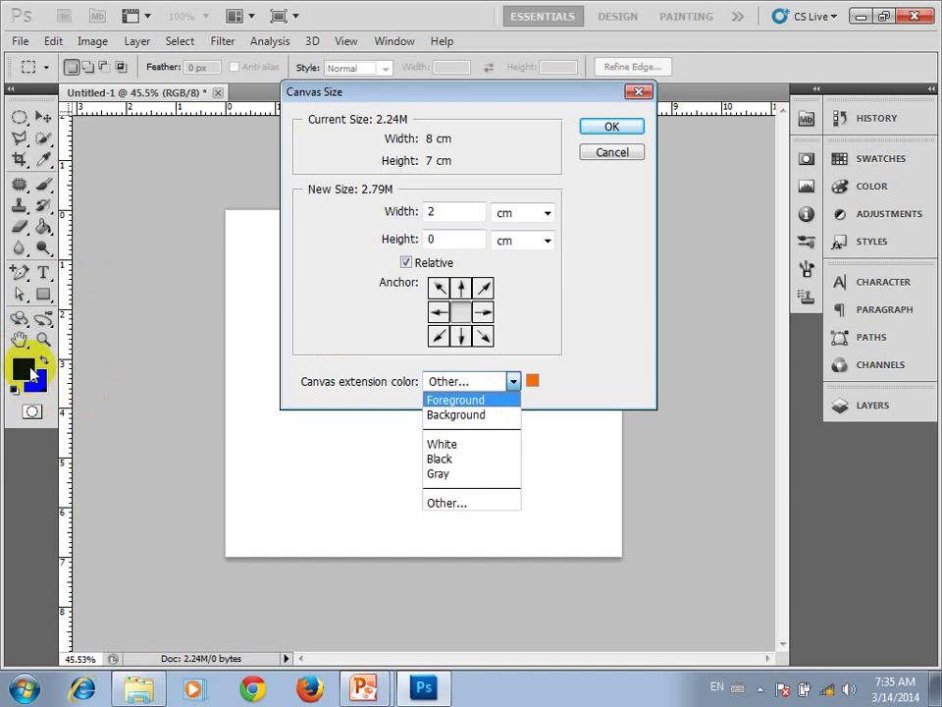
left_click(42, 363)
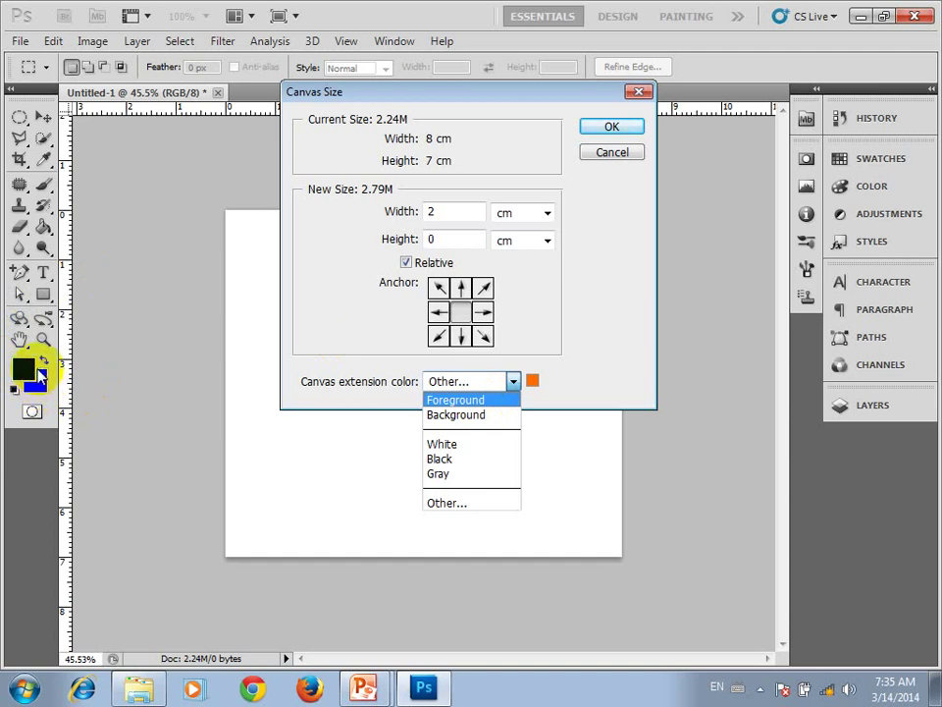
left_click(41, 362)
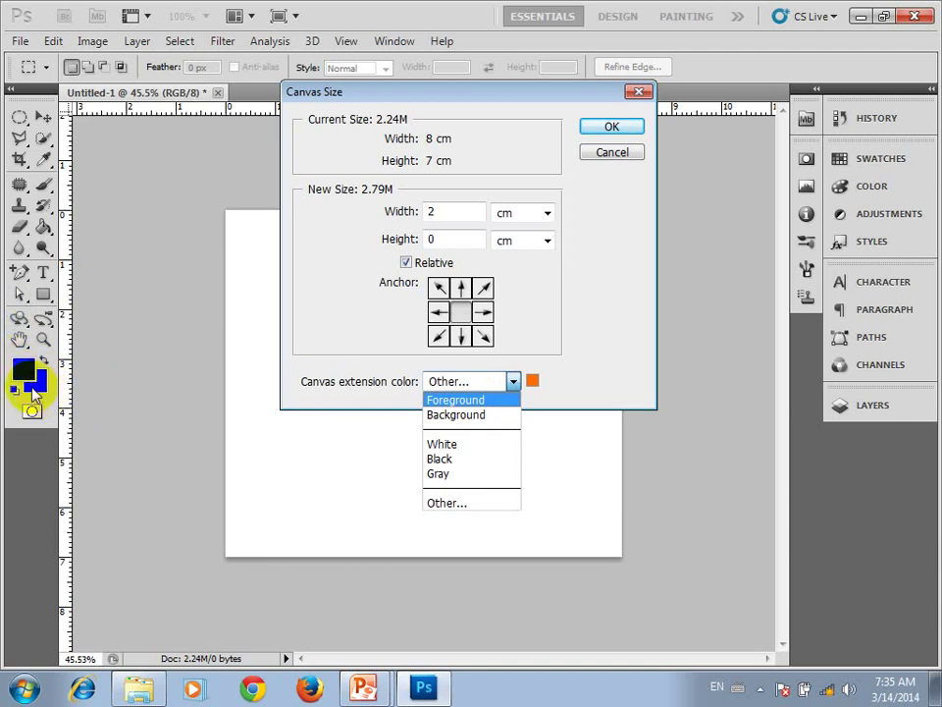
left_click(43, 361)
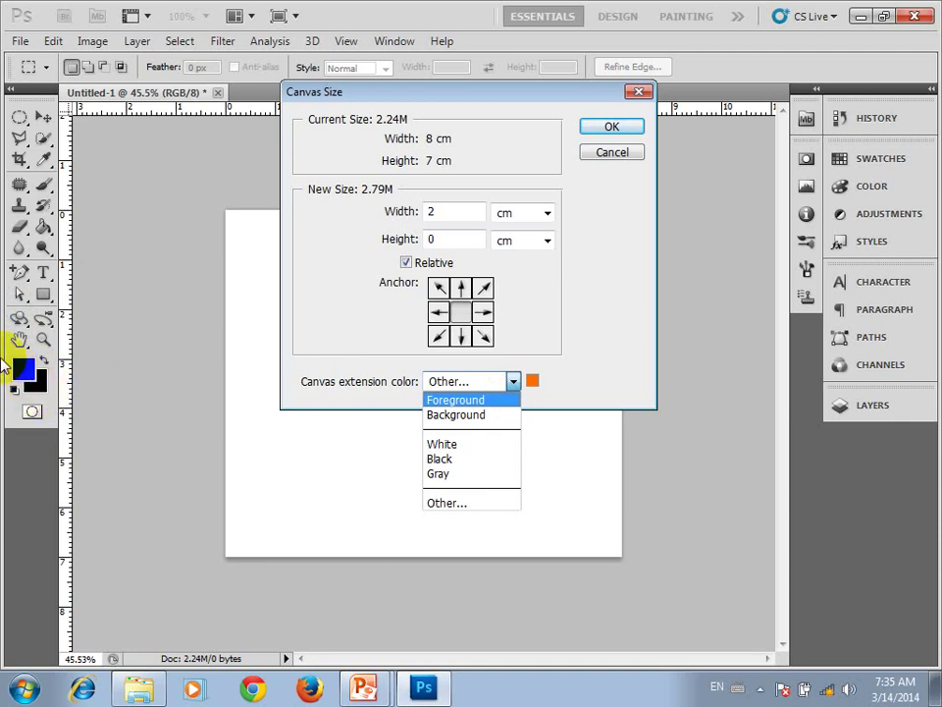
left_click(620, 355)
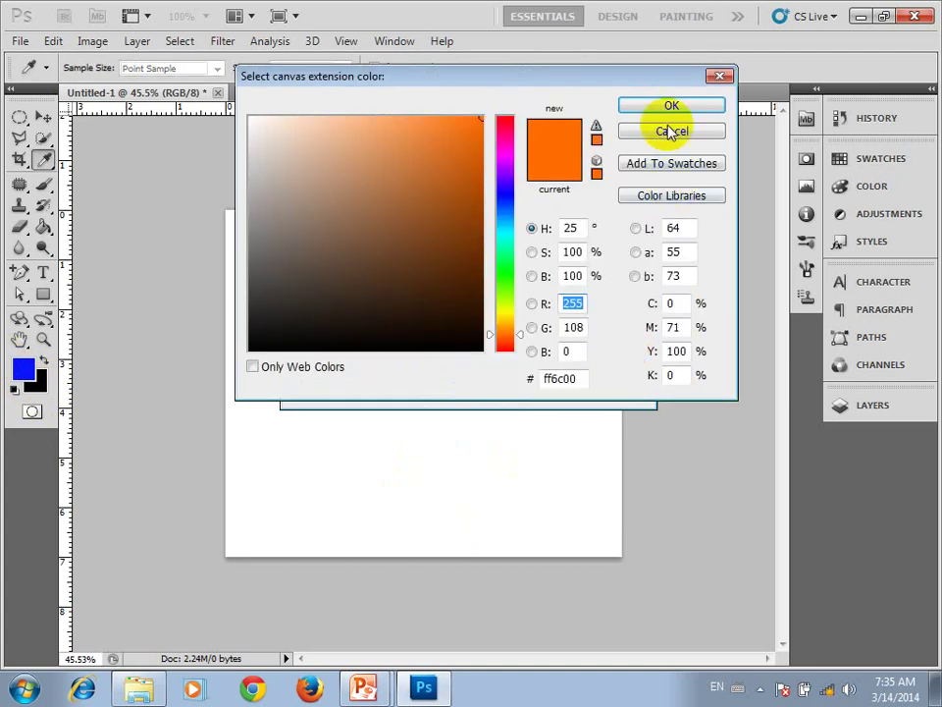
left_click(663, 131)
left_click(510, 381)
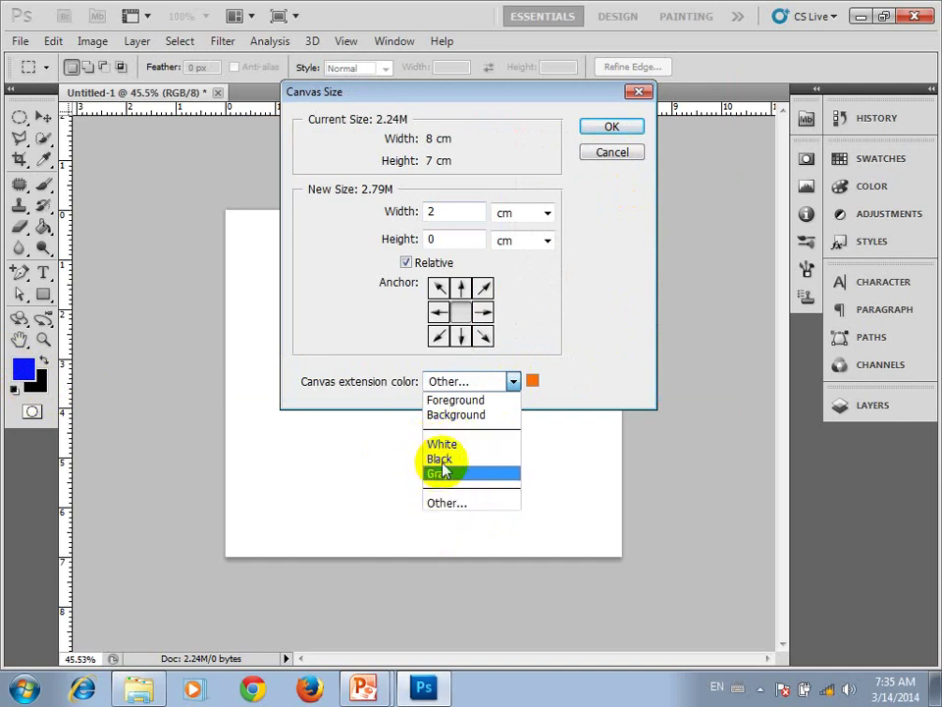
left_click(533, 380)
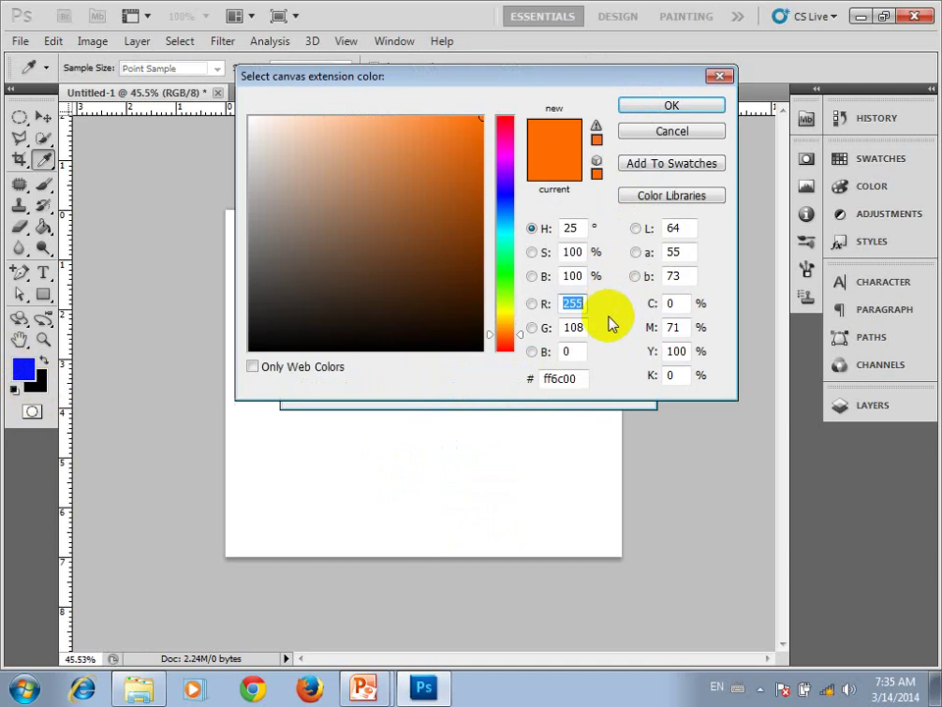
left_click(703, 103)
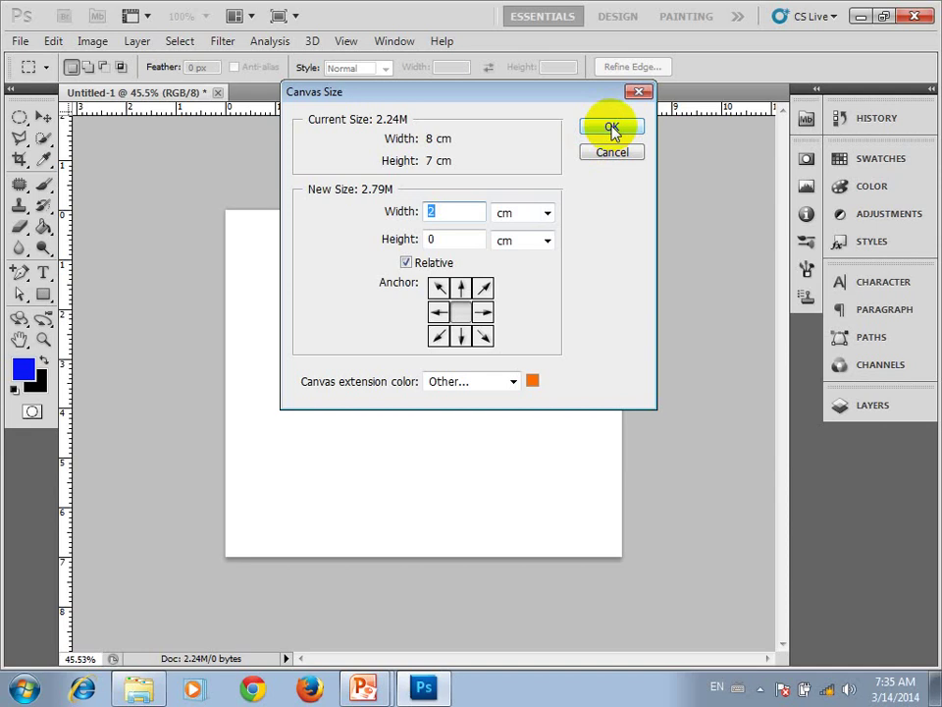
Apply the 2 cm canvas widening with orange sides and zoom in.
left_click(611, 129)
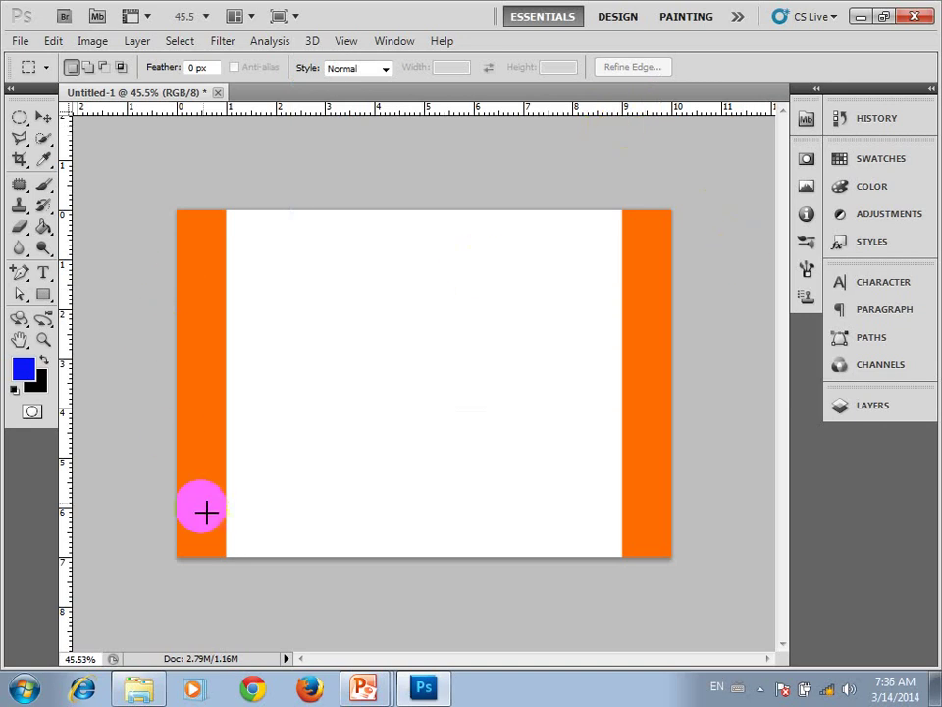
scroll(206, 520, "up", 1)
scroll(206, 520, "up", 4)
scroll(203, 511, "down", 5)
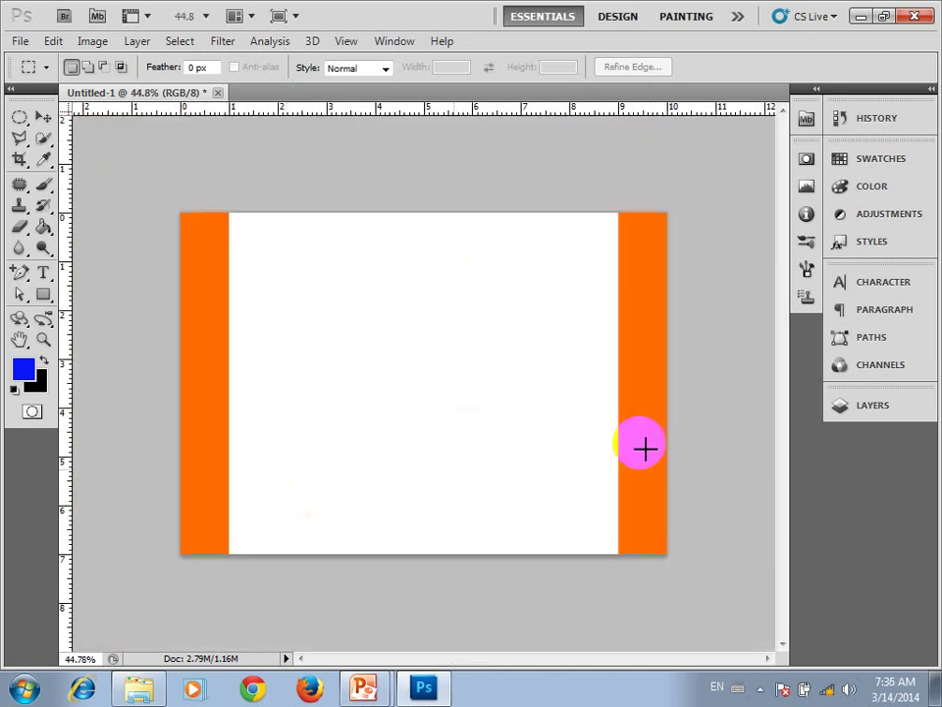
scroll(687, 472, "up", 1)
scroll(707, 481, "up", 3)
scroll(715, 461, "up", 2)
scroll(728, 450, "up", 2)
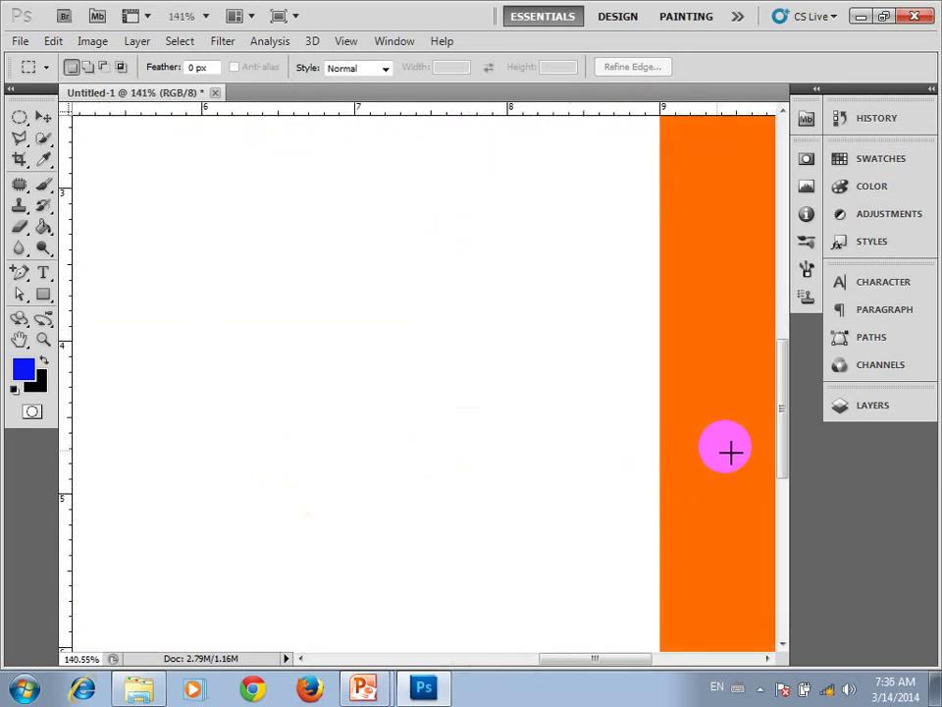
Bring the right orange strip into view and show the sampling and measuring tools.
left_click_drag(730, 448, 429, 353)
scroll(463, 379, "up", 4)
scroll(463, 378, "up", 1)
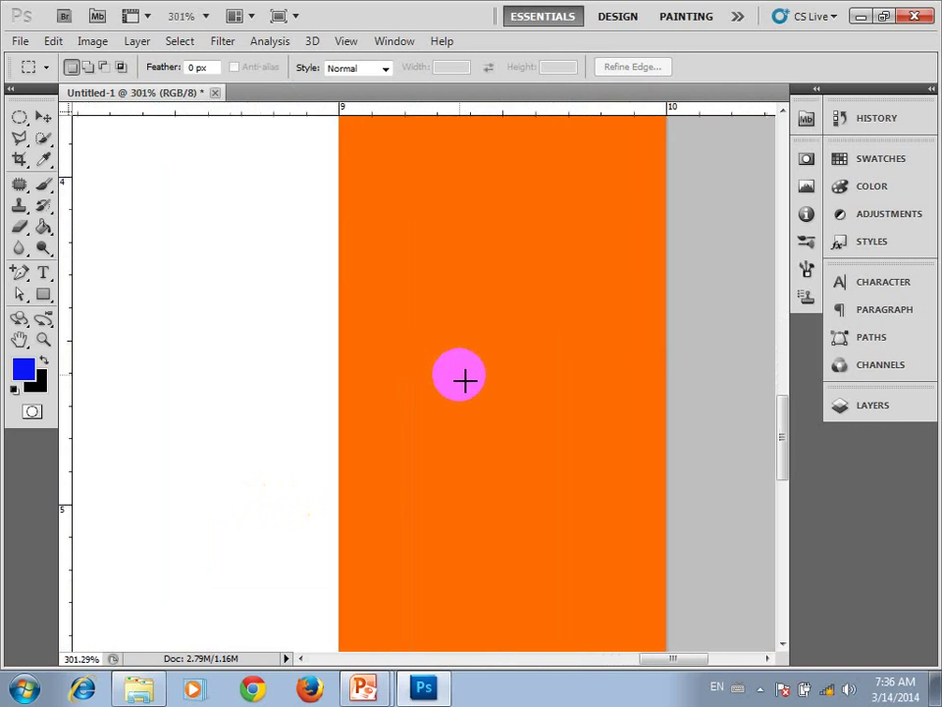
scroll(499, 375, "up", 2)
left_click_drag(627, 364, 495, 341)
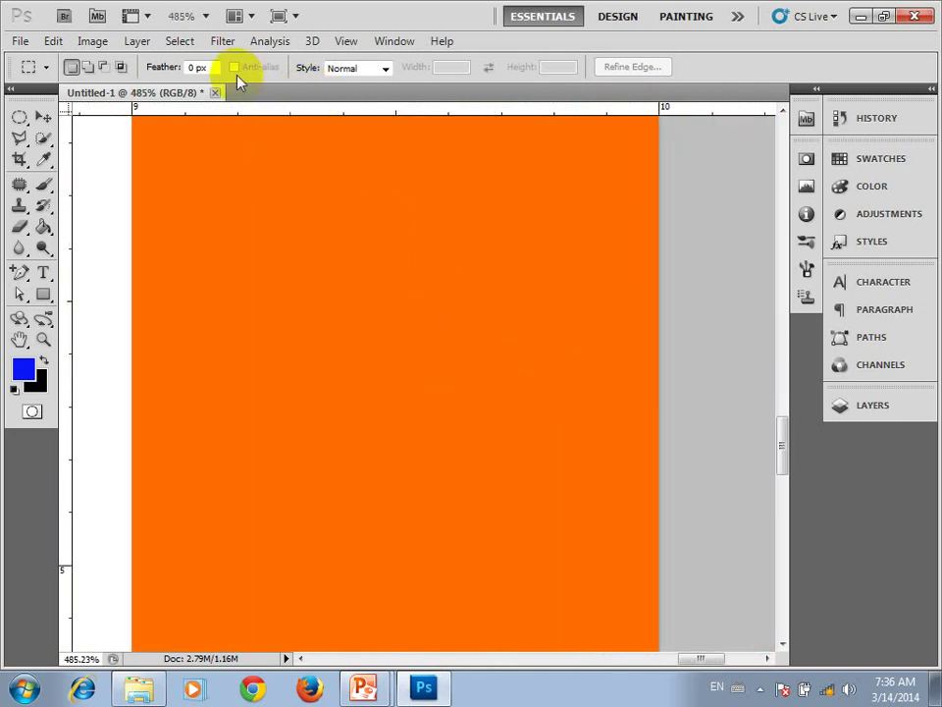
left_click(43, 162)
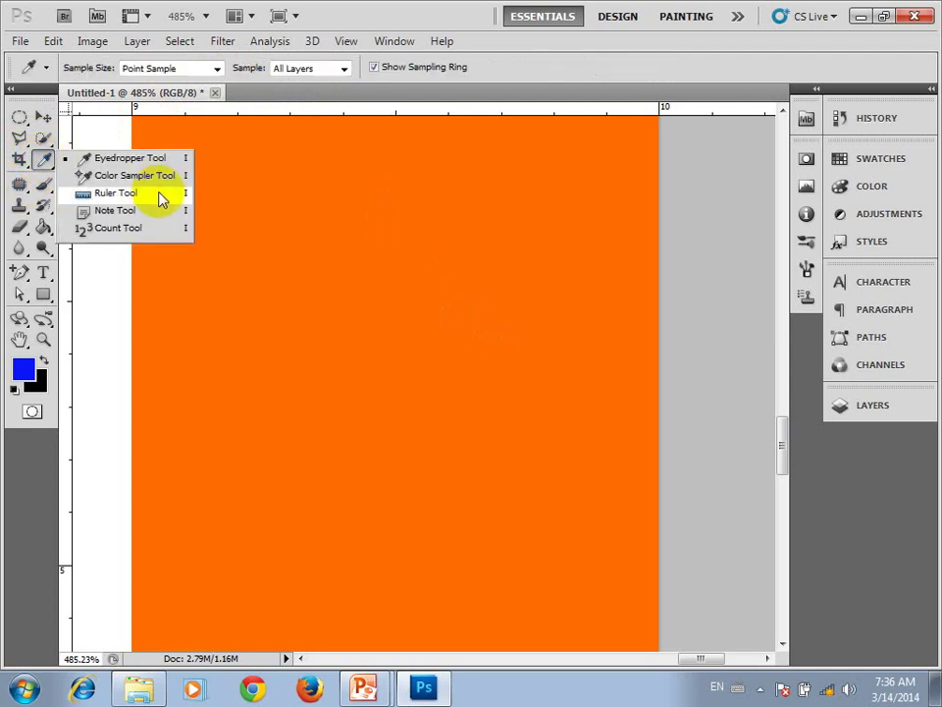
left_click(135, 119)
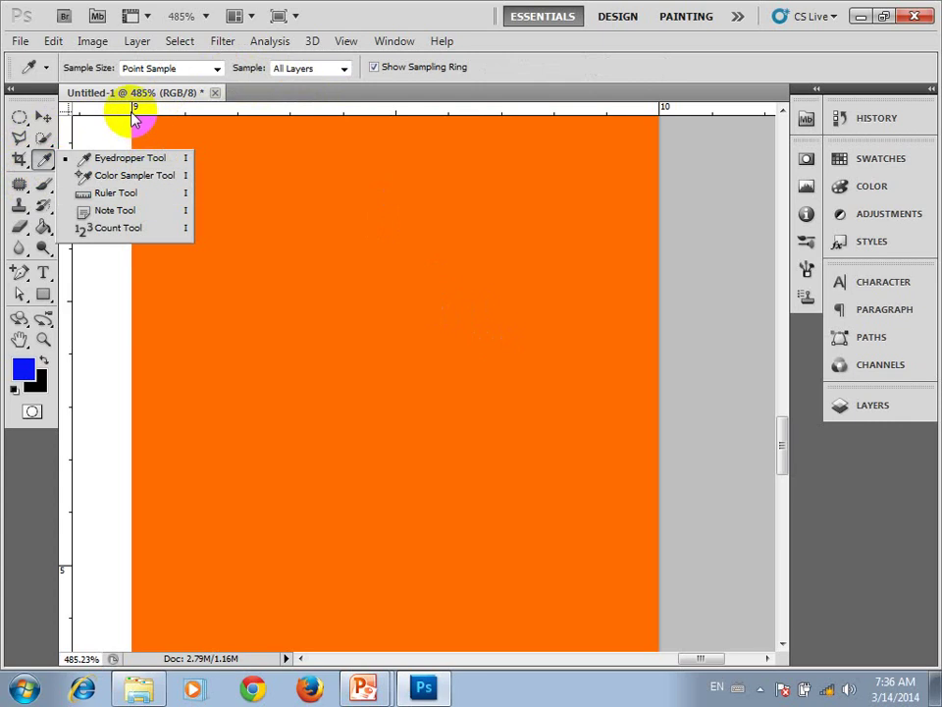
Select the Ruler Tool and draw a first measuring line across the canvas top.
left_click(664, 114)
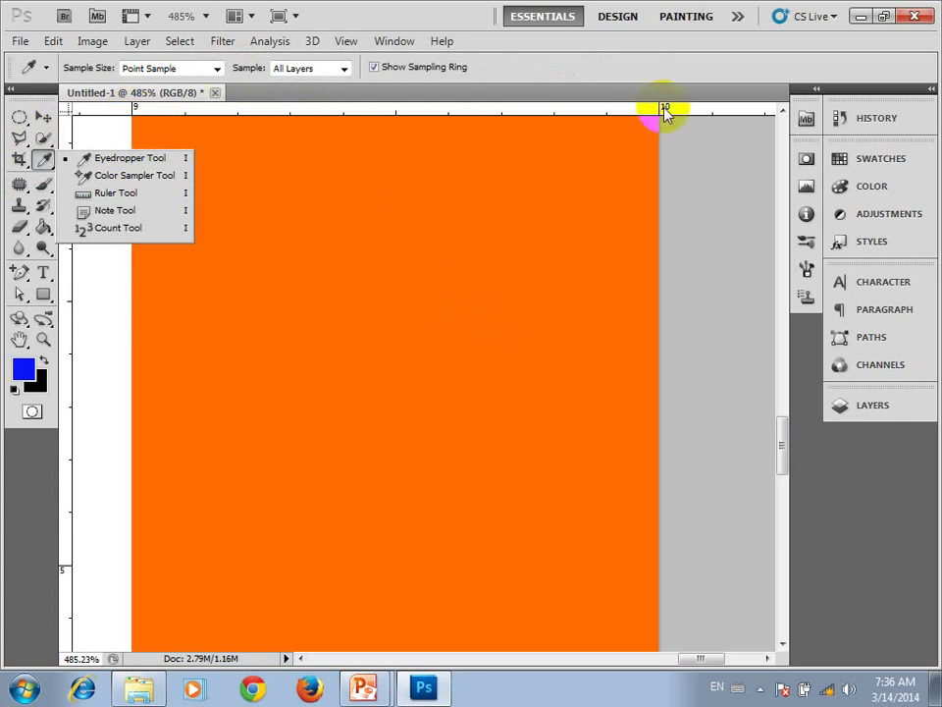
left_click(162, 193)
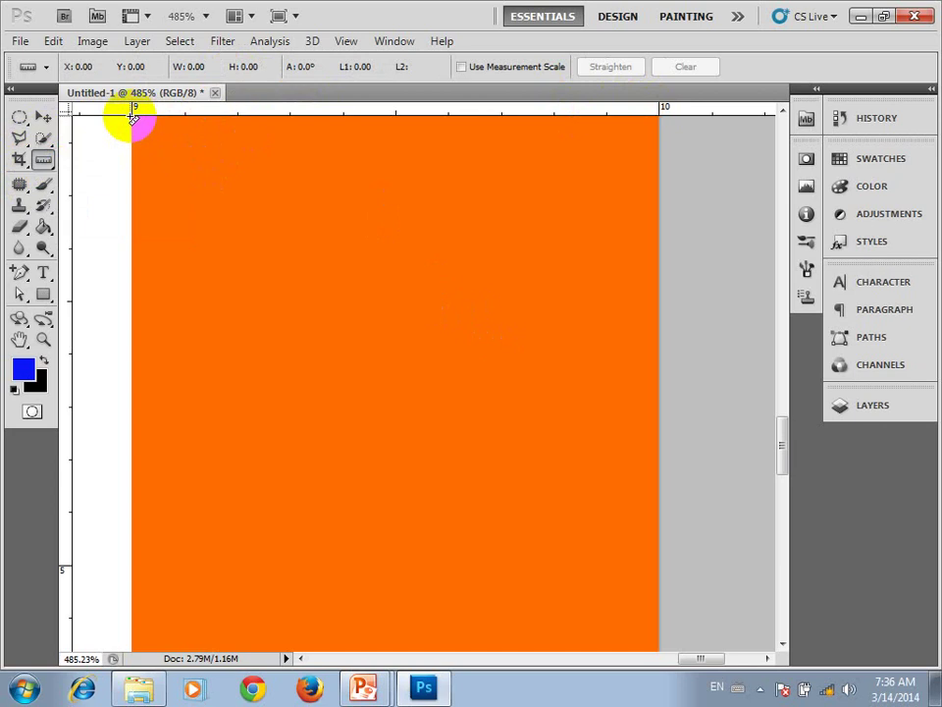
left_click_drag(132, 116, 659, 116)
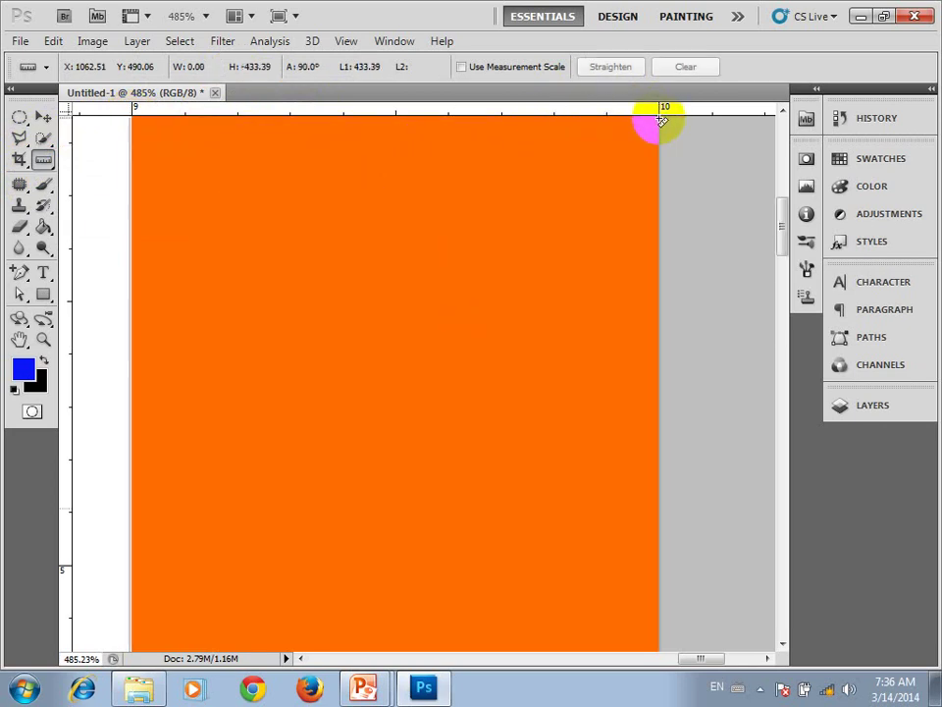
scroll(636, 187, "down", 2)
scroll(633, 192, "down", 1)
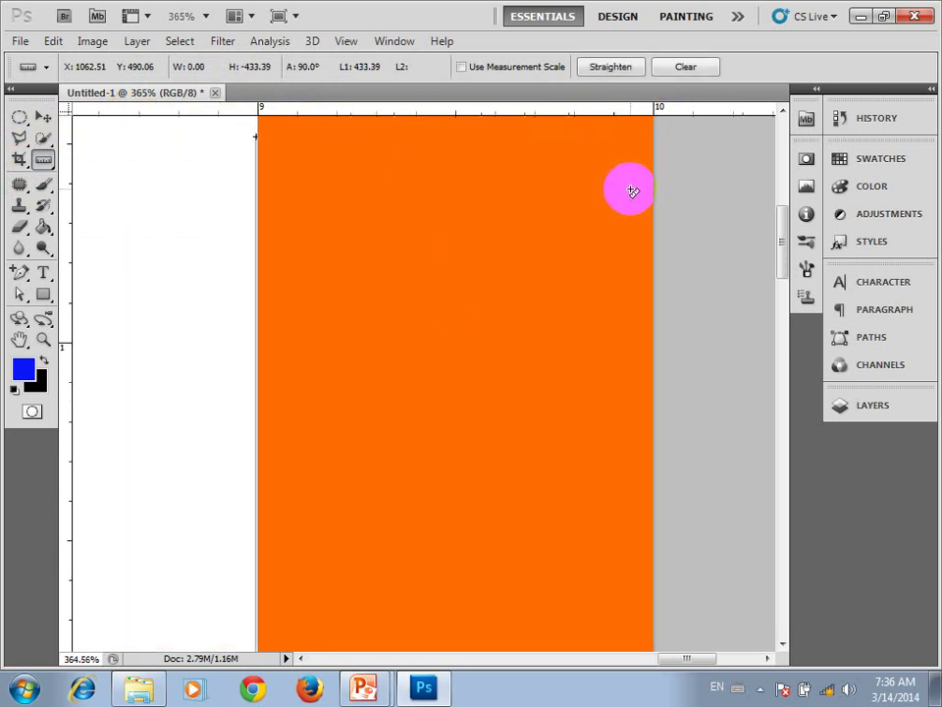
scroll(633, 192, "down", 2)
scroll(628, 189, "down", 2)
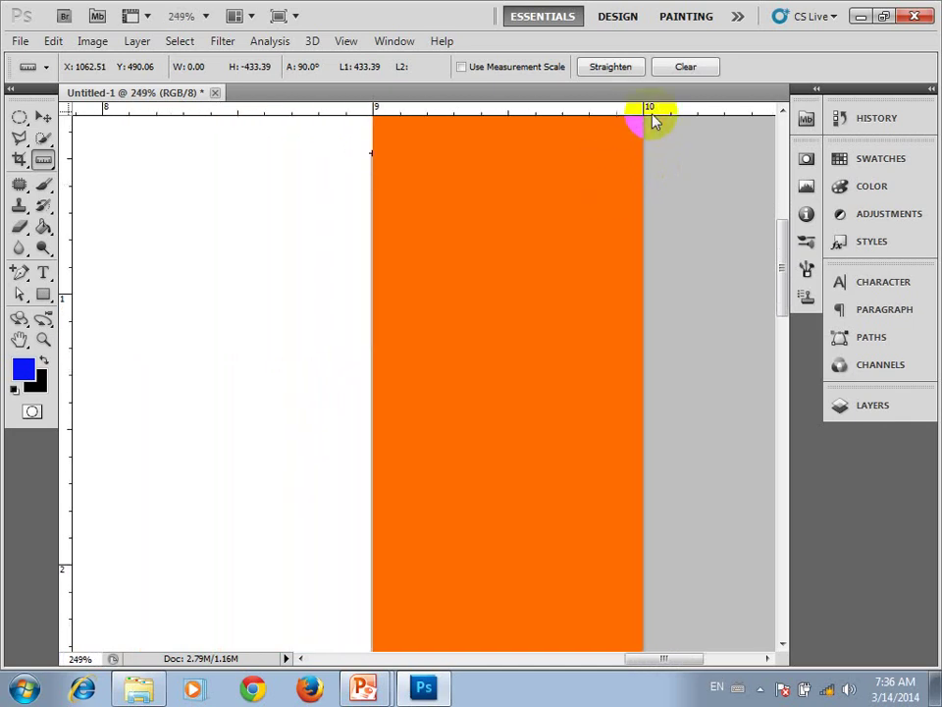
scroll(649, 116, "up", 6)
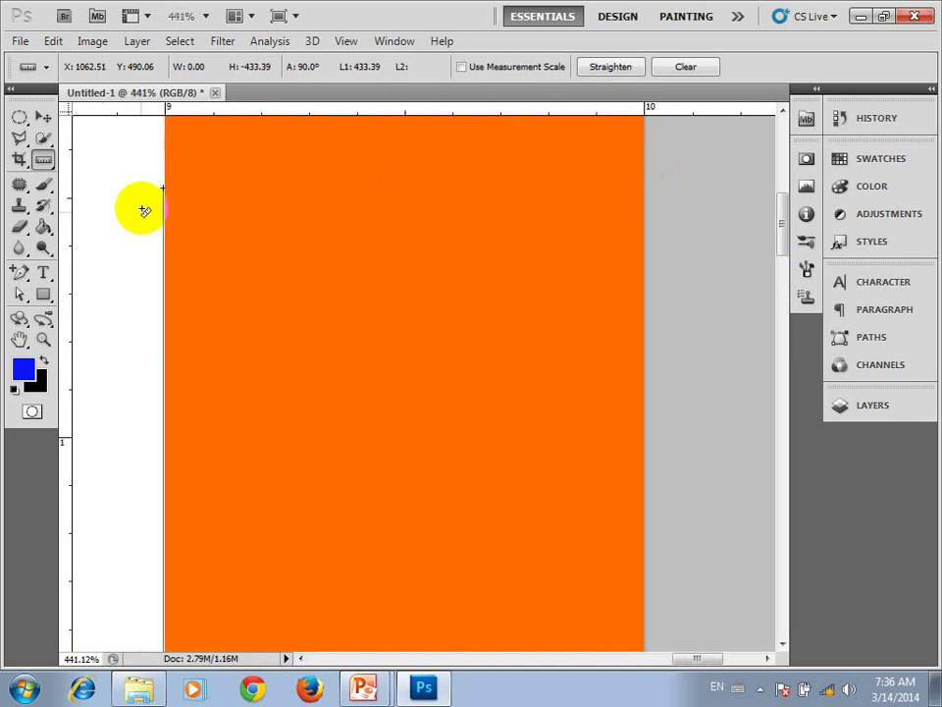
Adjust the ruler line's endpoints to span the right orange strip, about 118 px.
left_click(42, 117)
left_click(43, 160)
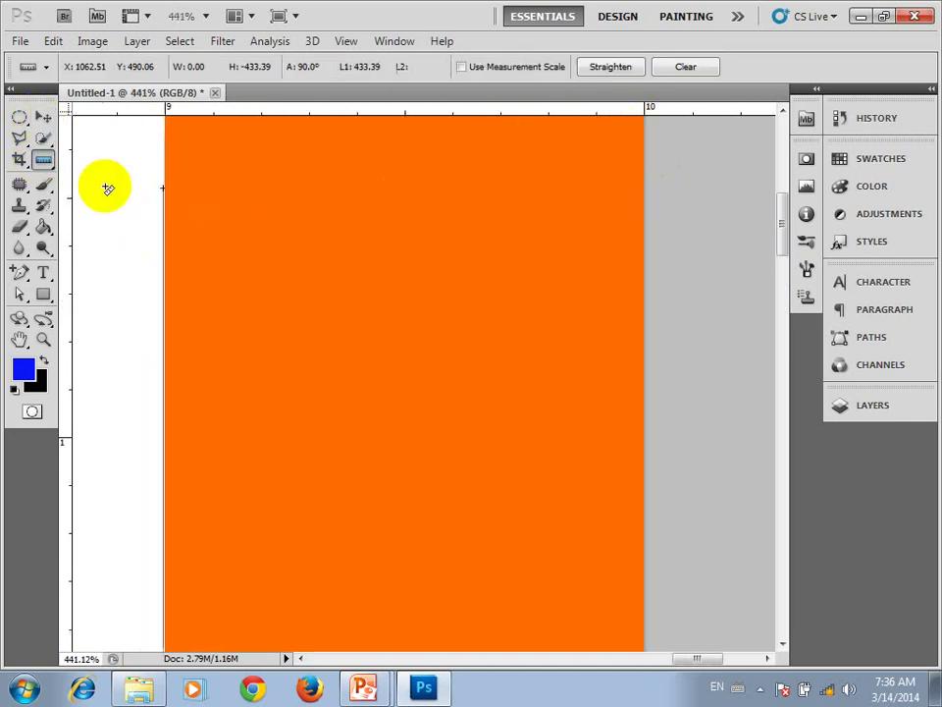
mouse_move(163, 188)
left_mouse_down()
mouse_move(132, 197)
mouse_move(120, 279)
left_mouse_up()
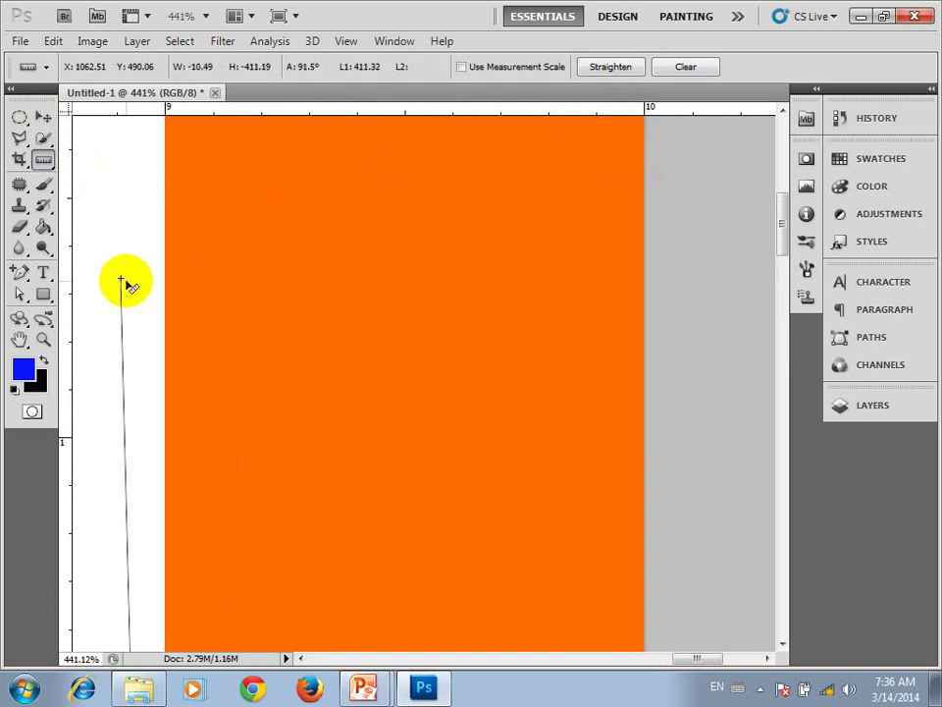
scroll(285, 250, "down", 5)
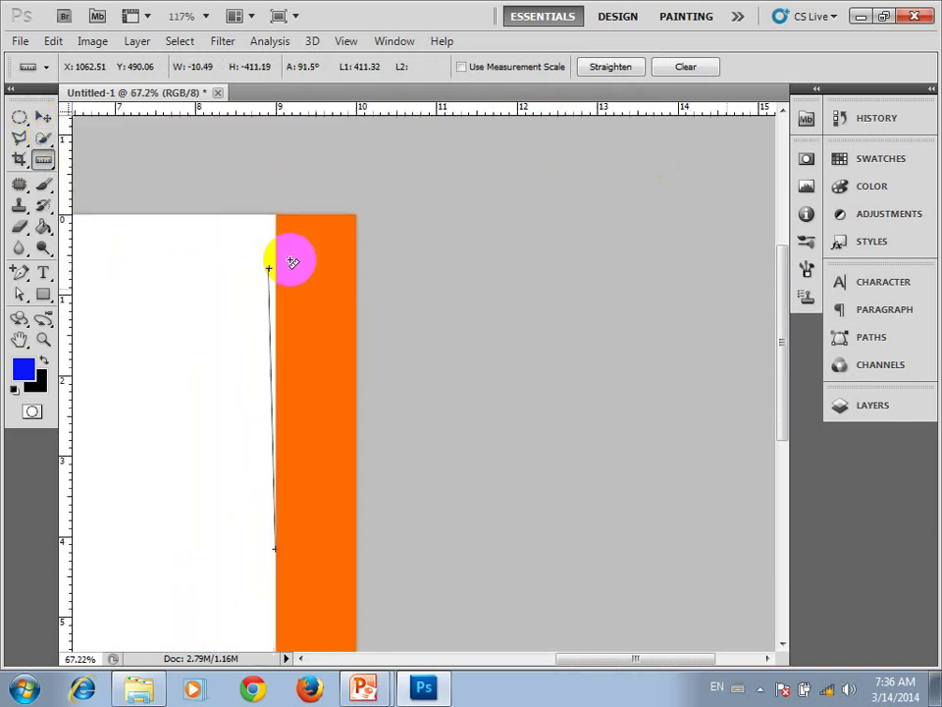
scroll(689, 282, "up", 1)
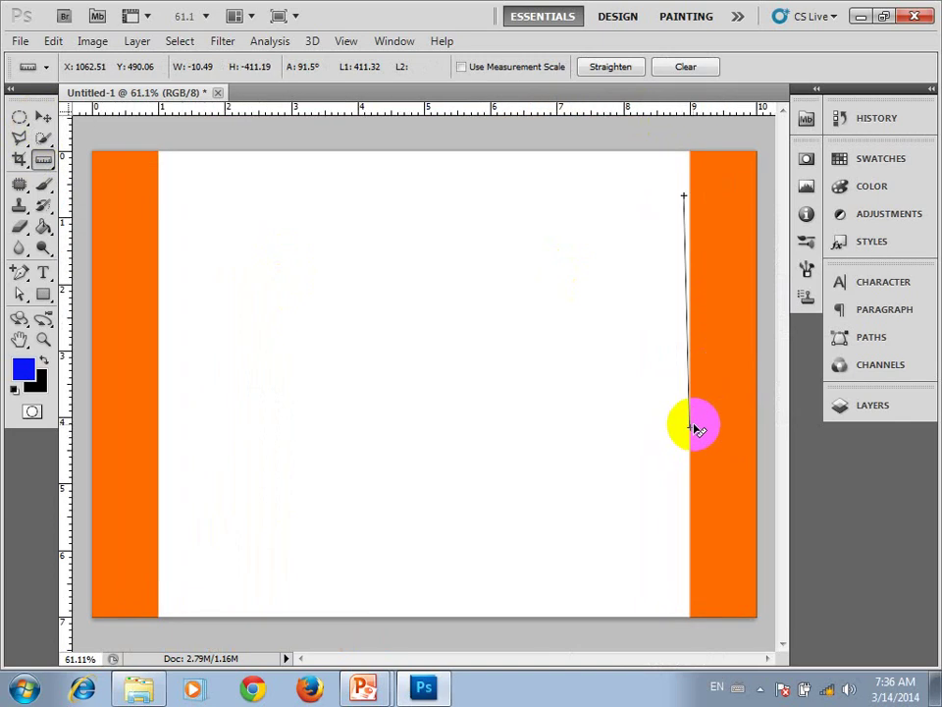
mouse_move(691, 426)
left_mouse_down()
mouse_move(754, 200)
mouse_move(763, 199)
left_mouse_up()
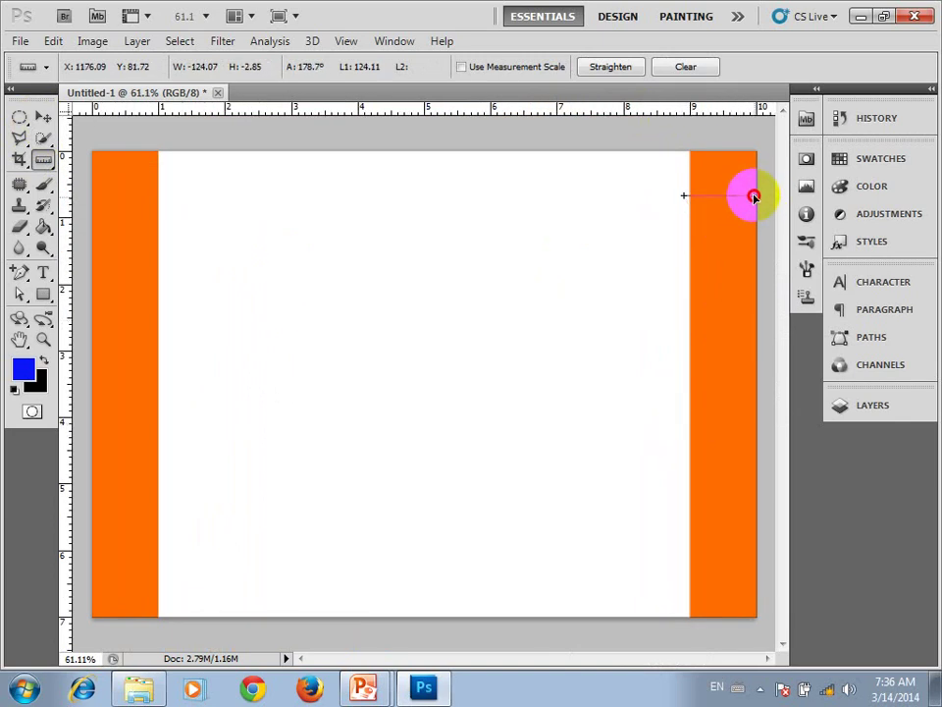
scroll(762, 199, "up", 3)
scroll(752, 193, "up", 2)
scroll(705, 203, "right", 3)
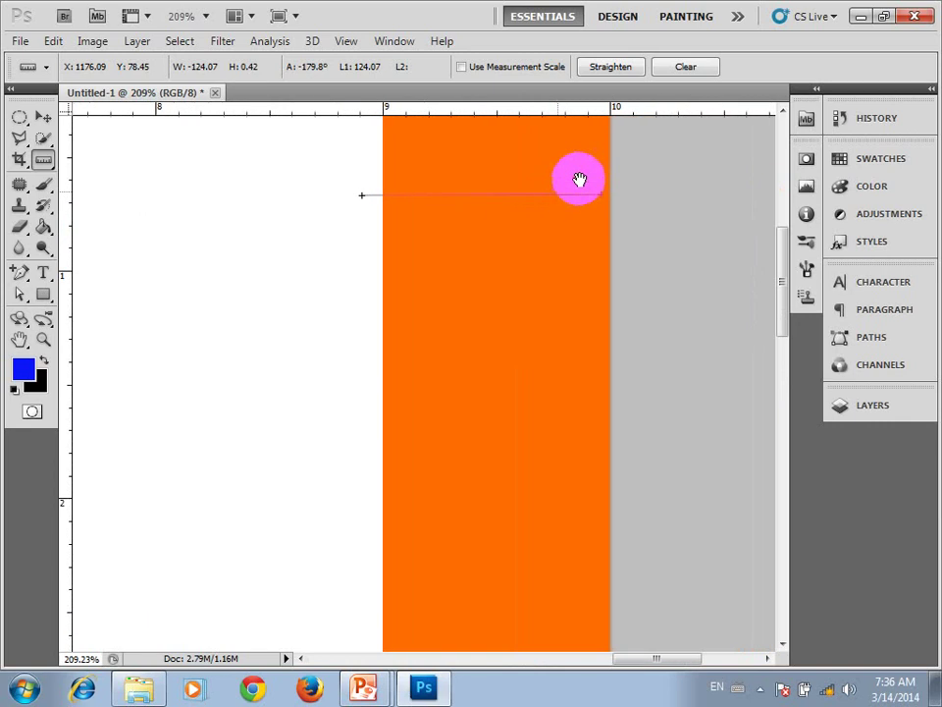
scroll(578, 179, "up", 3)
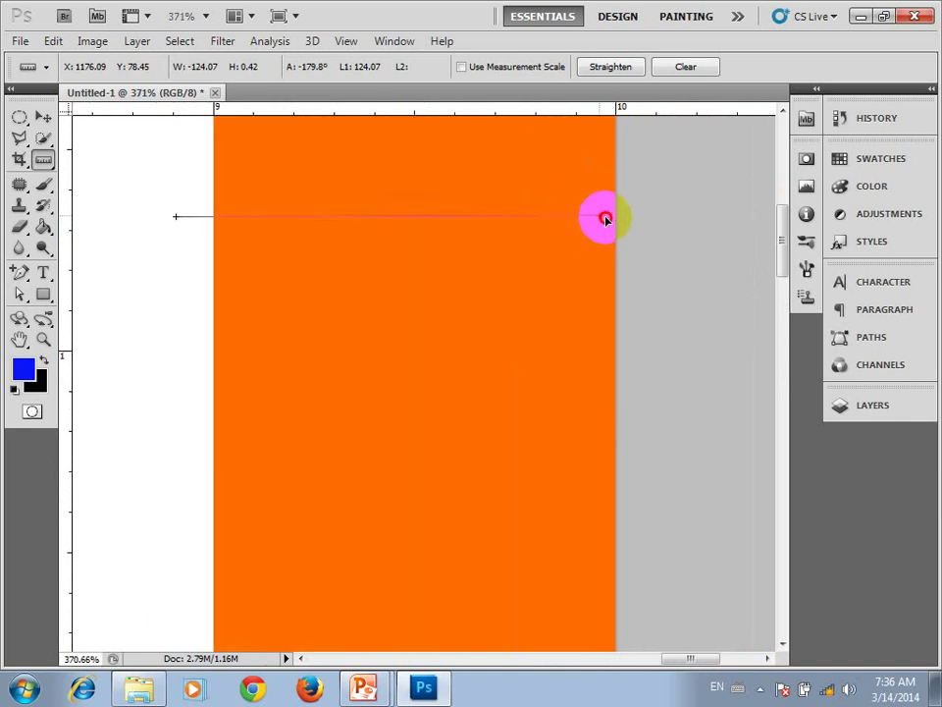
left_click_drag(602, 216, 616, 215)
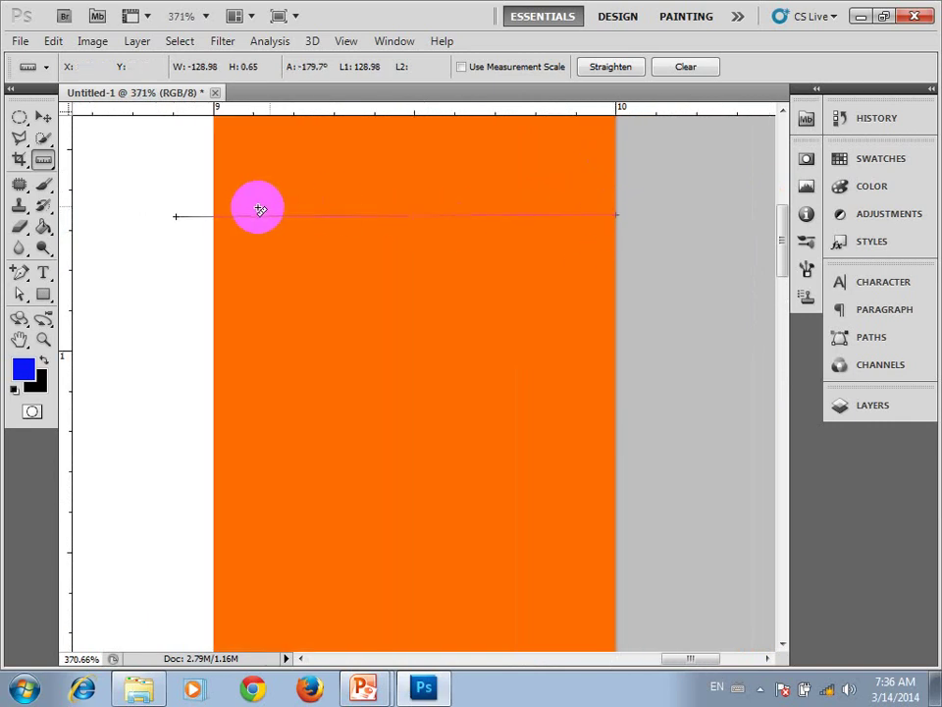
left_click_drag(176, 216, 213, 216)
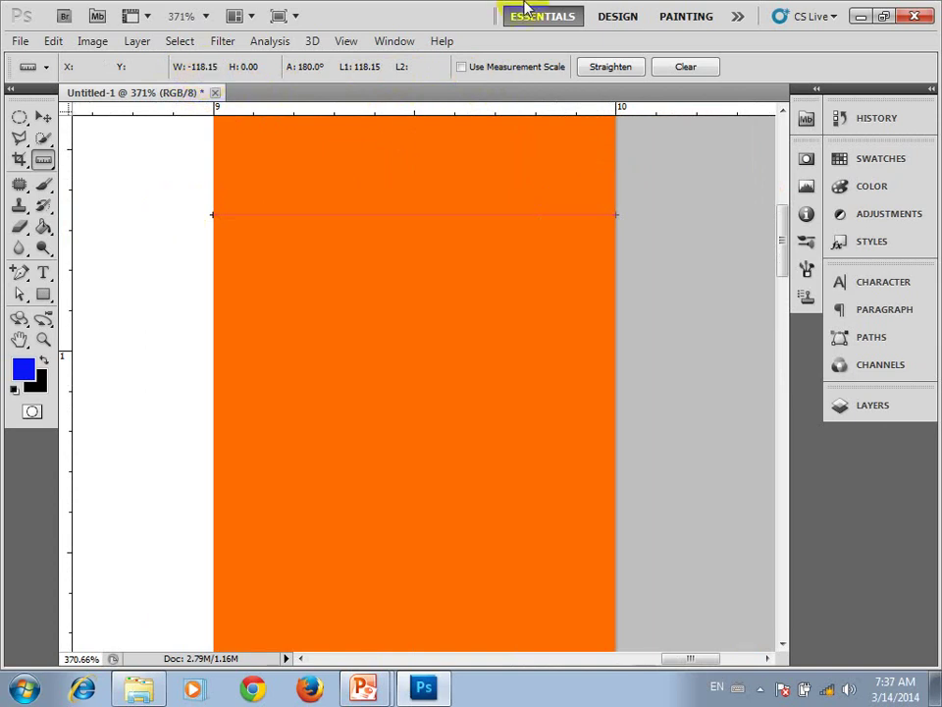
Show the Info panel and draw a vertical ruler line in the orange strip, about 54 px.
left_click(393, 43)
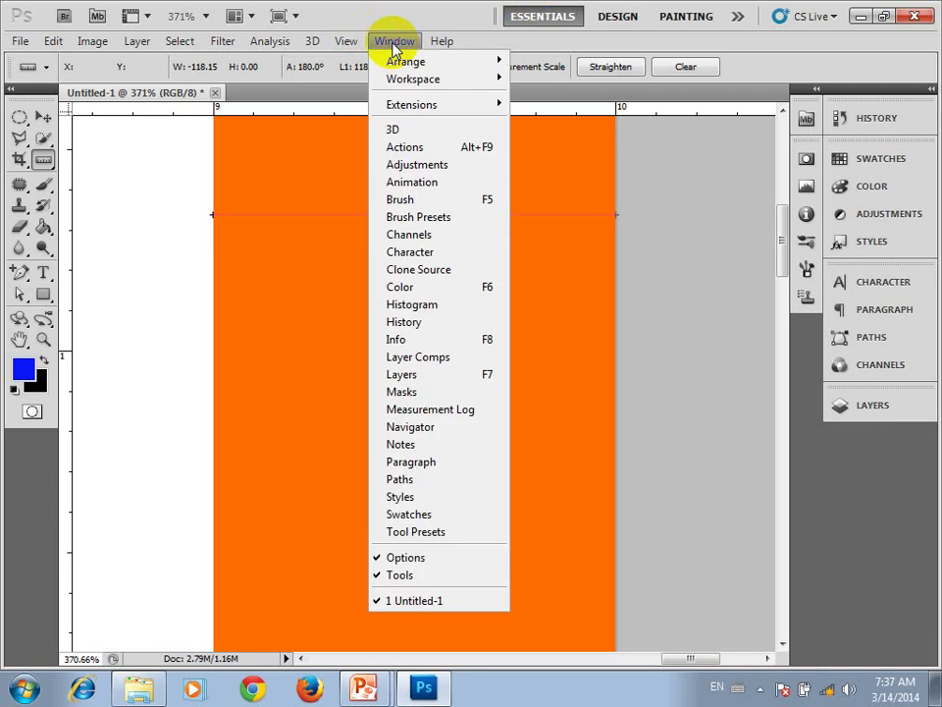
left_click(487, 339)
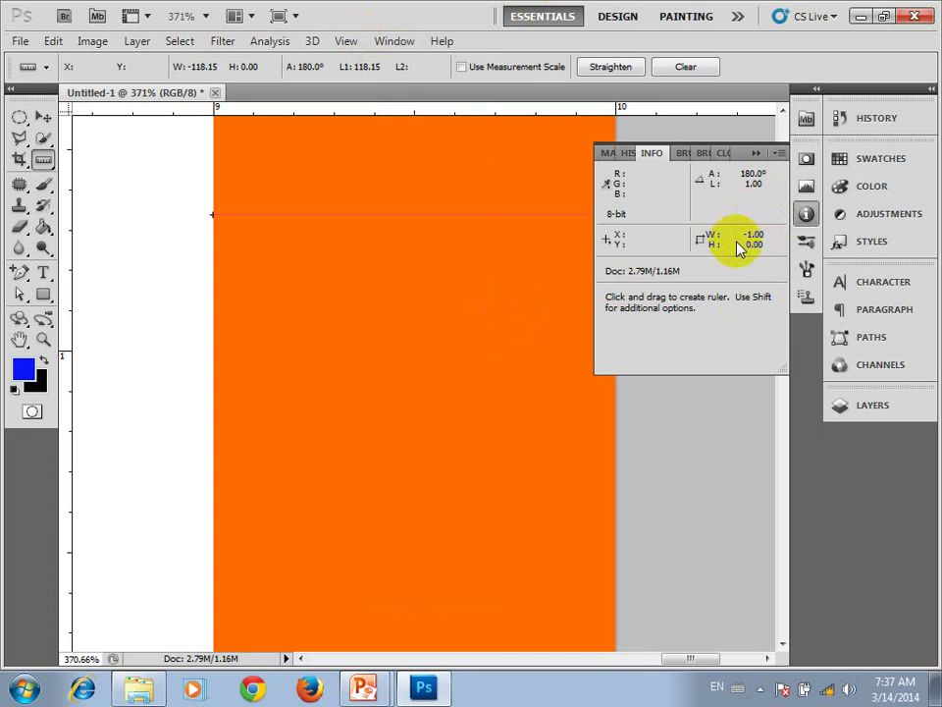
left_click_drag(574, 247, 538, 242)
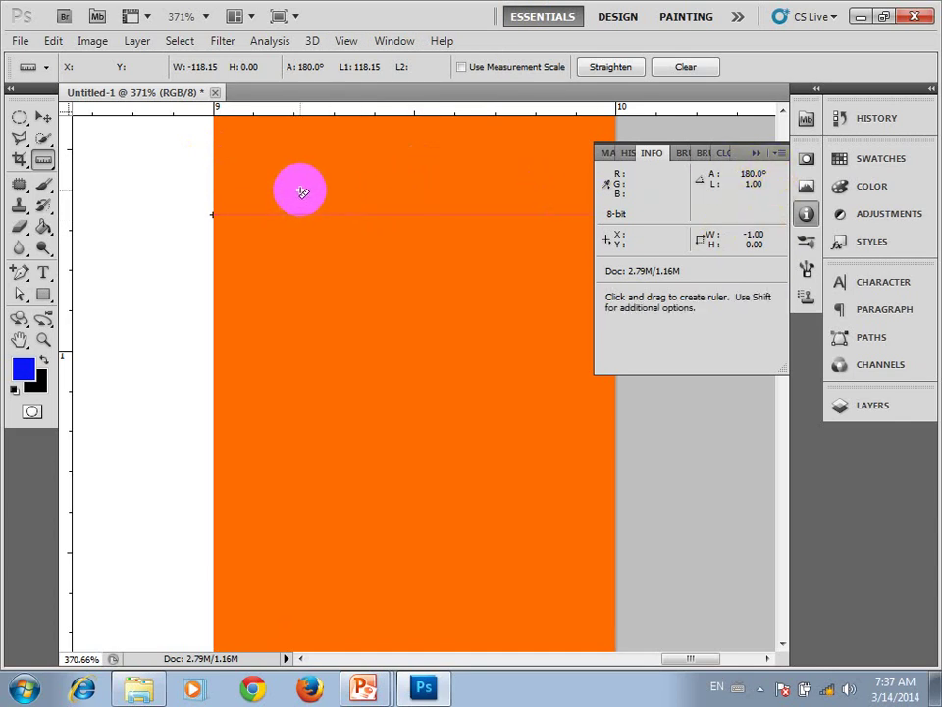
left_click_drag(348, 138, 346, 324)
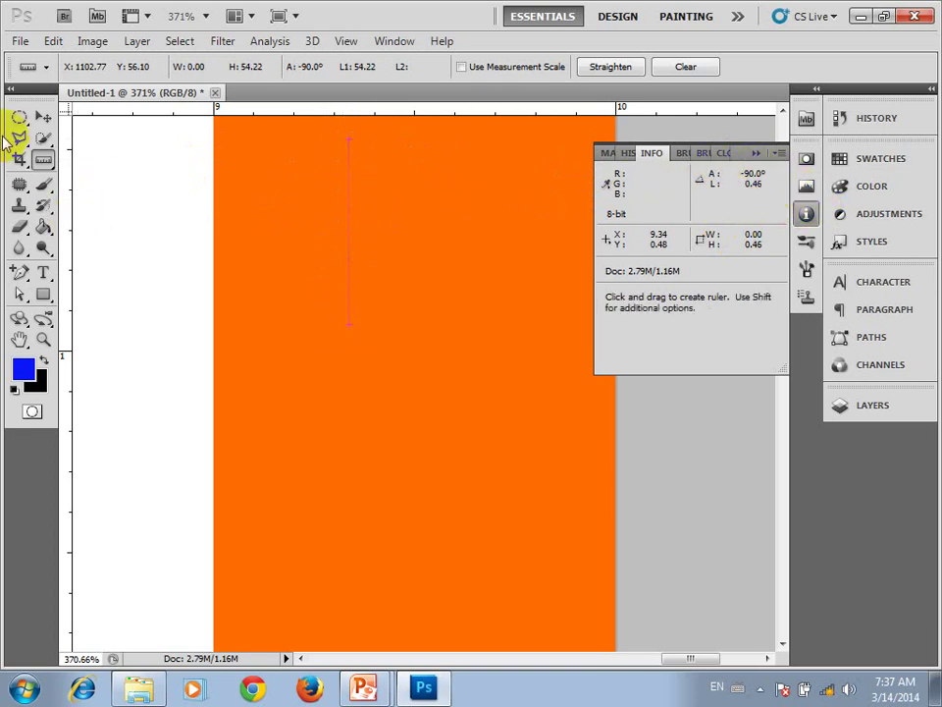
Clear the measurement and undo the orange side extensions of the canvas.
left_click(42, 116)
left_click_drag(347, 252, 334, 247)
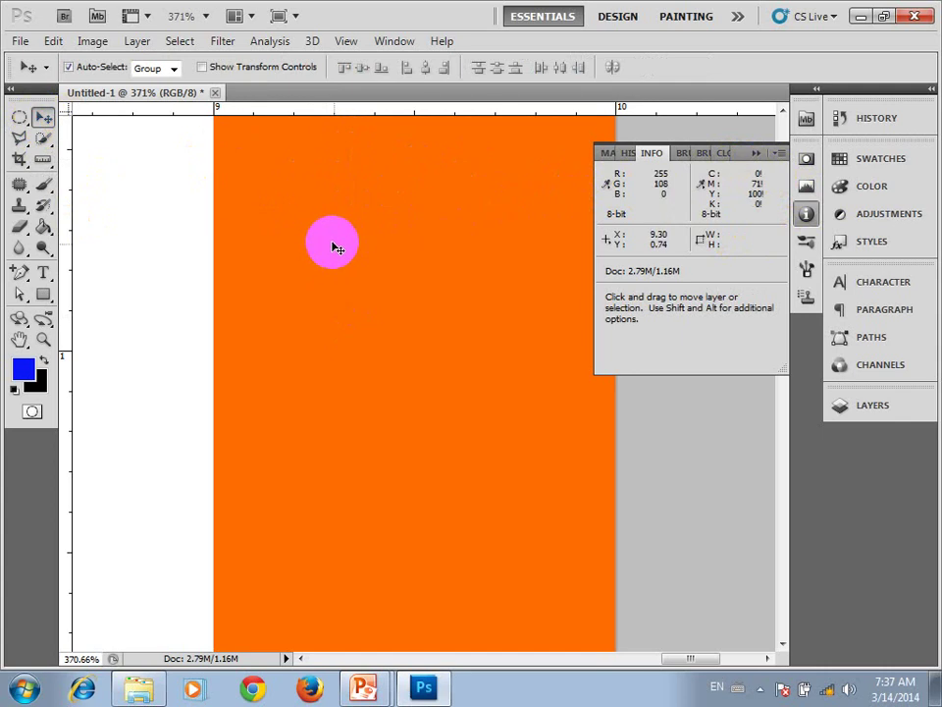
scroll(334, 247, "down", 1)
scroll(334, 247, "down", 3)
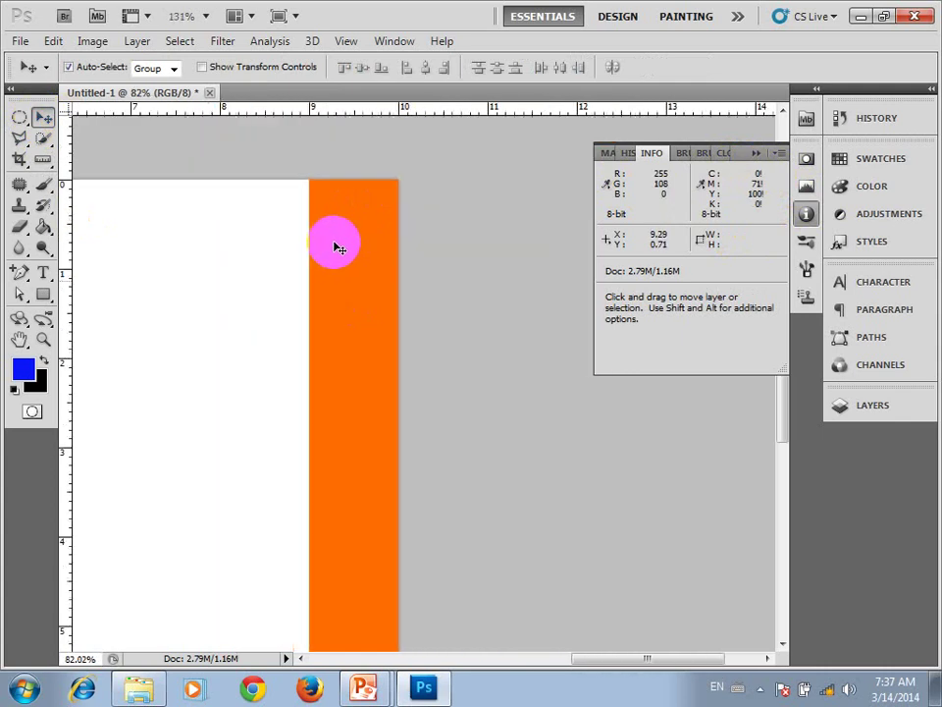
scroll(338, 243, "down", 4)
scroll(350, 236, "down", 2)
scroll(469, 350, "up", 1)
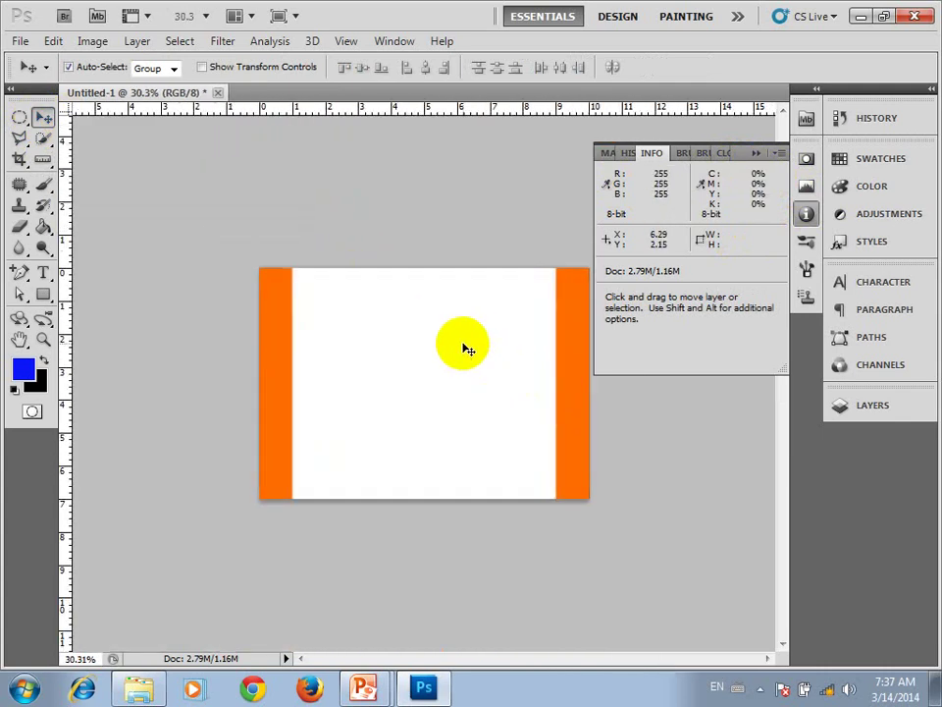
key("ctrl+alt+z")
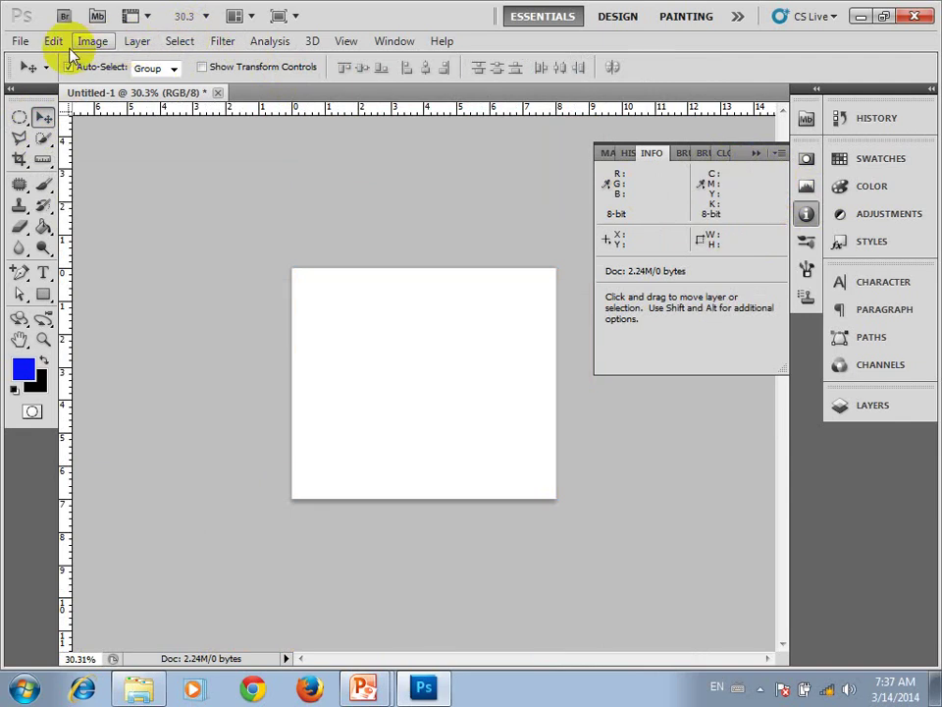
Add 2 cm of relative canvas height as orange top and bottom bands, then zoom in.
left_click(92, 41)
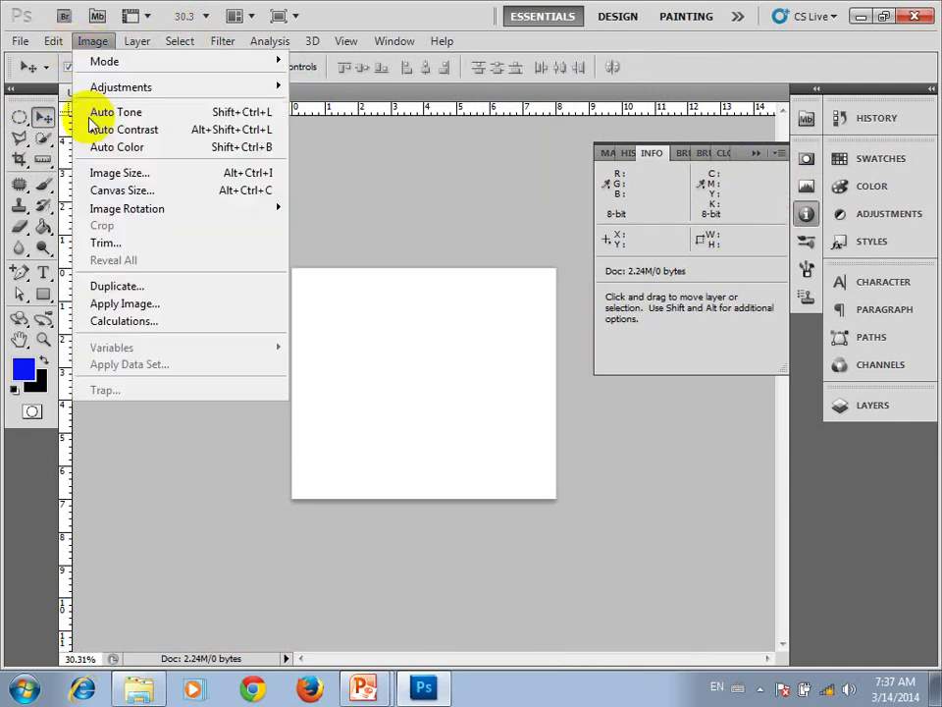
left_click(130, 190)
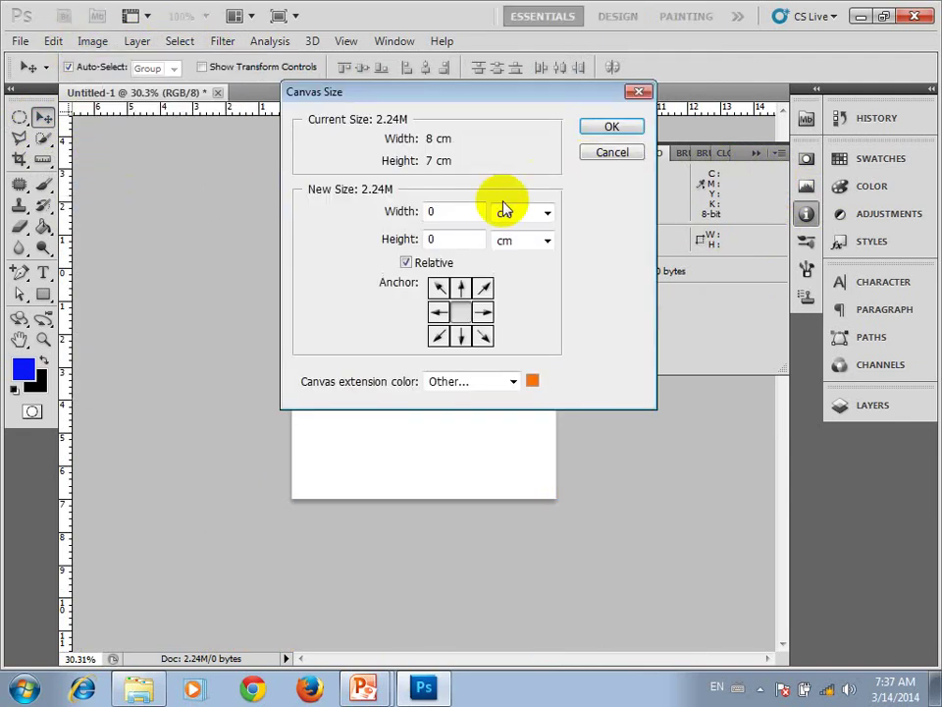
left_click(430, 238)
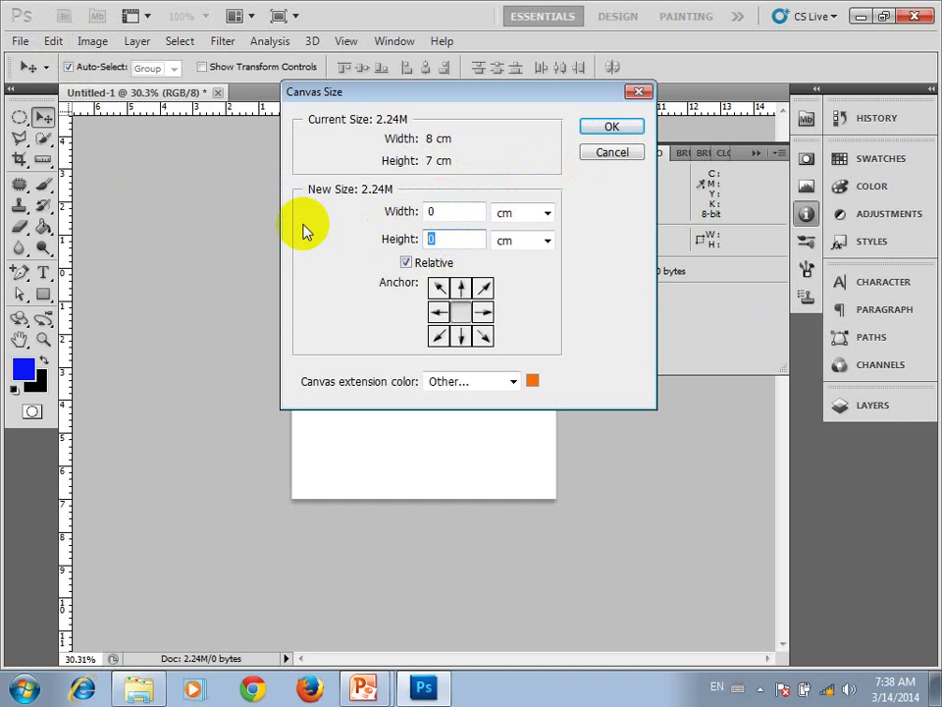
type("2")
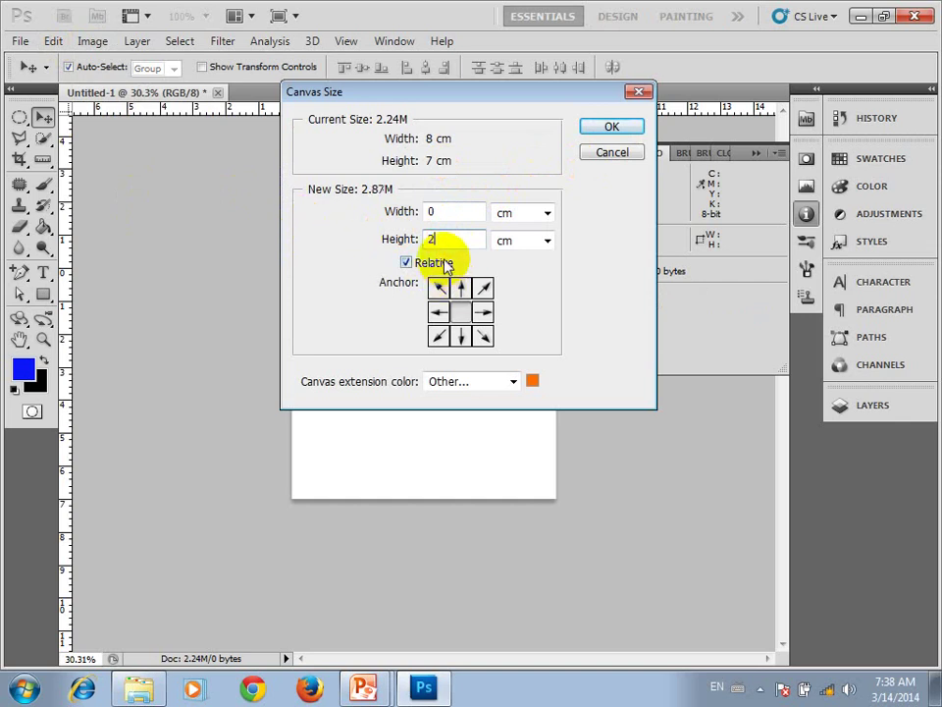
left_click(603, 128)
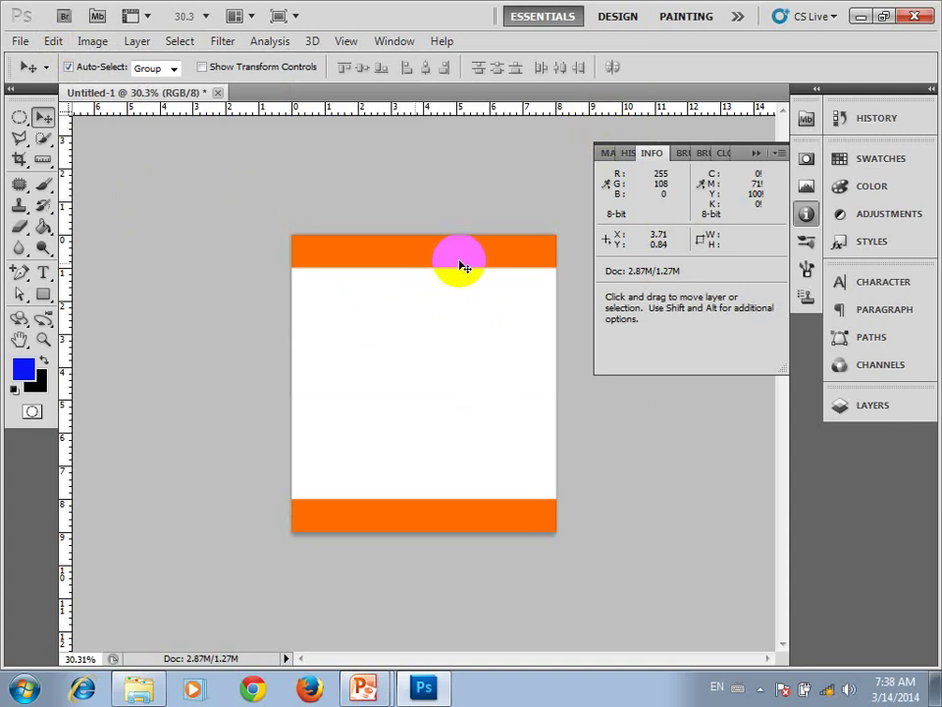
key("ctrl+plus")
key("ctrl+plus")
Undo the top/bottom bands, then add 1 cm of orange canvas at the bottom, top-anchored.
key("ctrl+z")
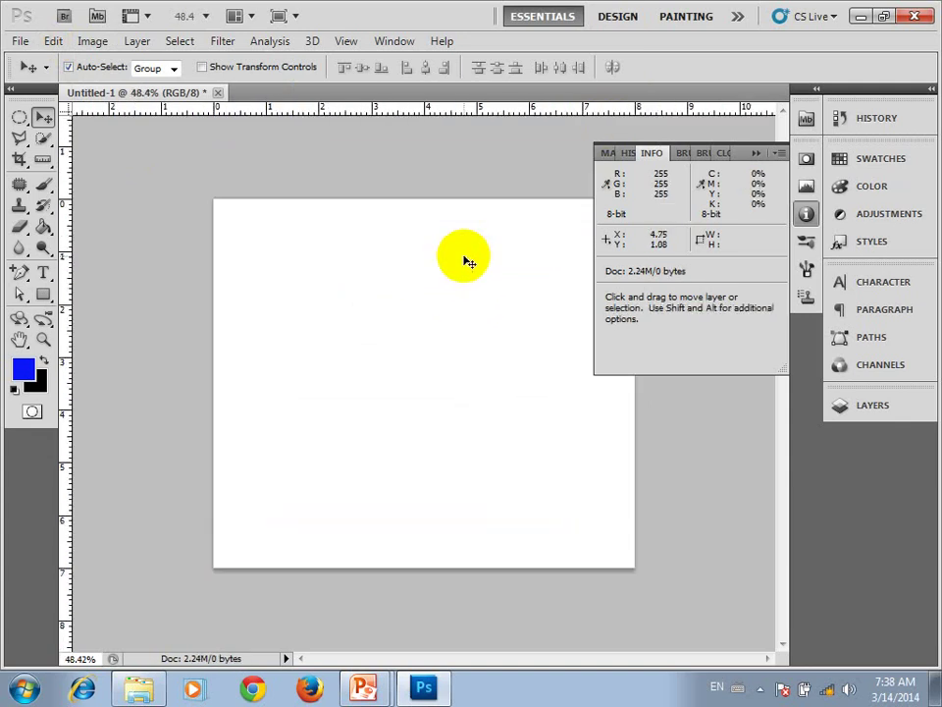
left_click(96, 41)
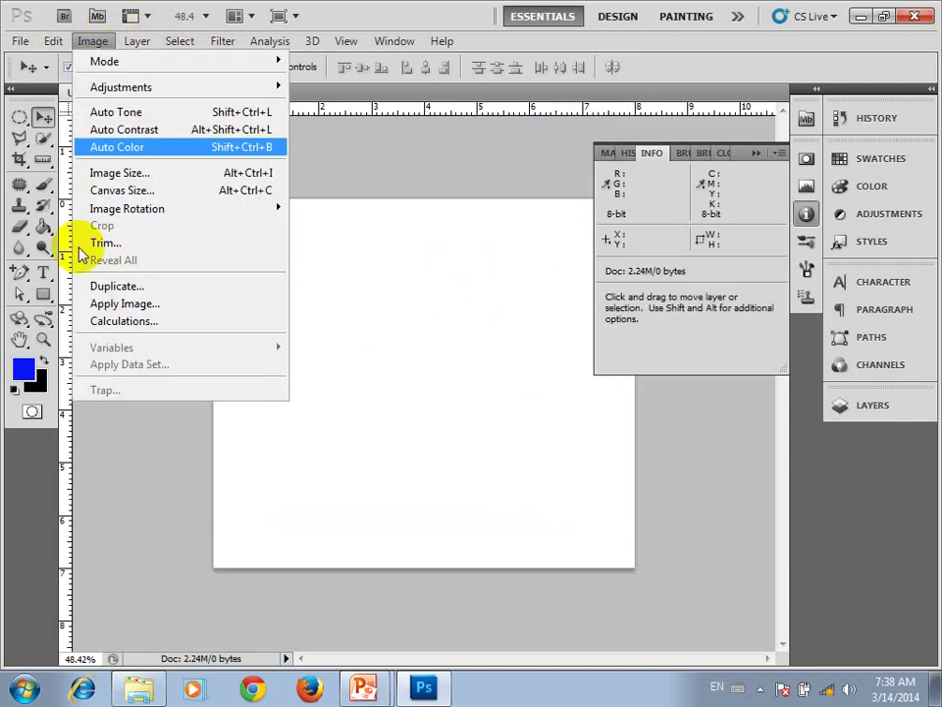
left_click(137, 189)
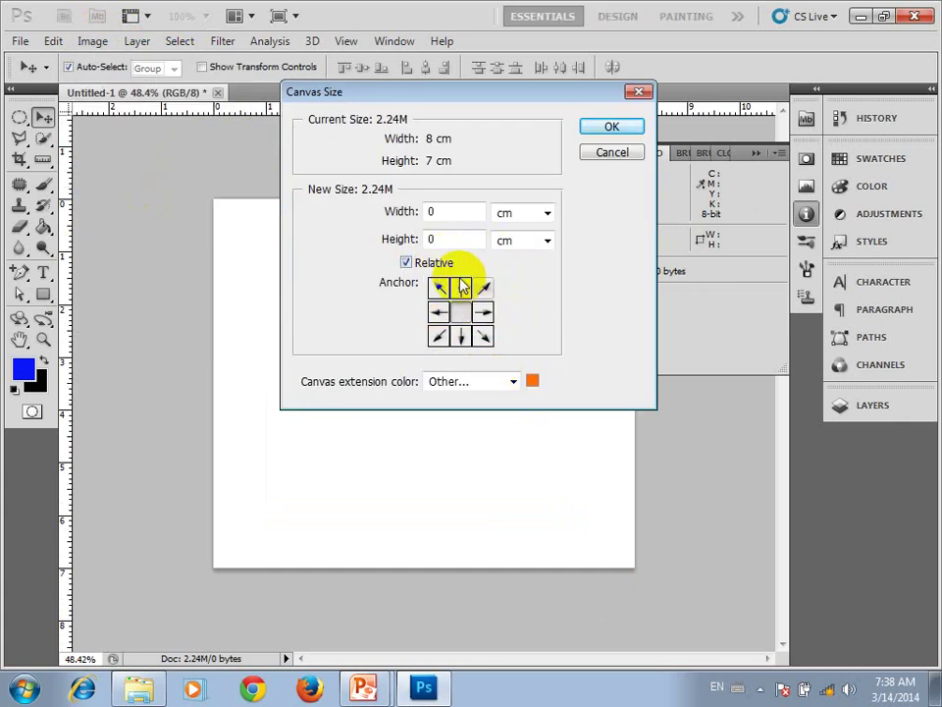
left_click(405, 239)
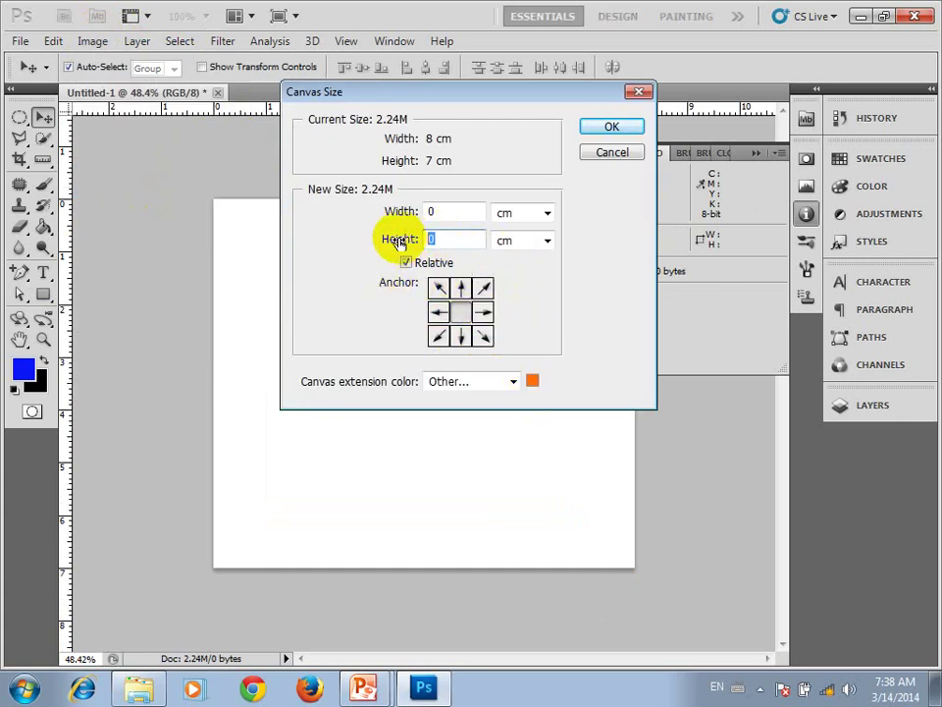
key("BackSpace")
type("1")
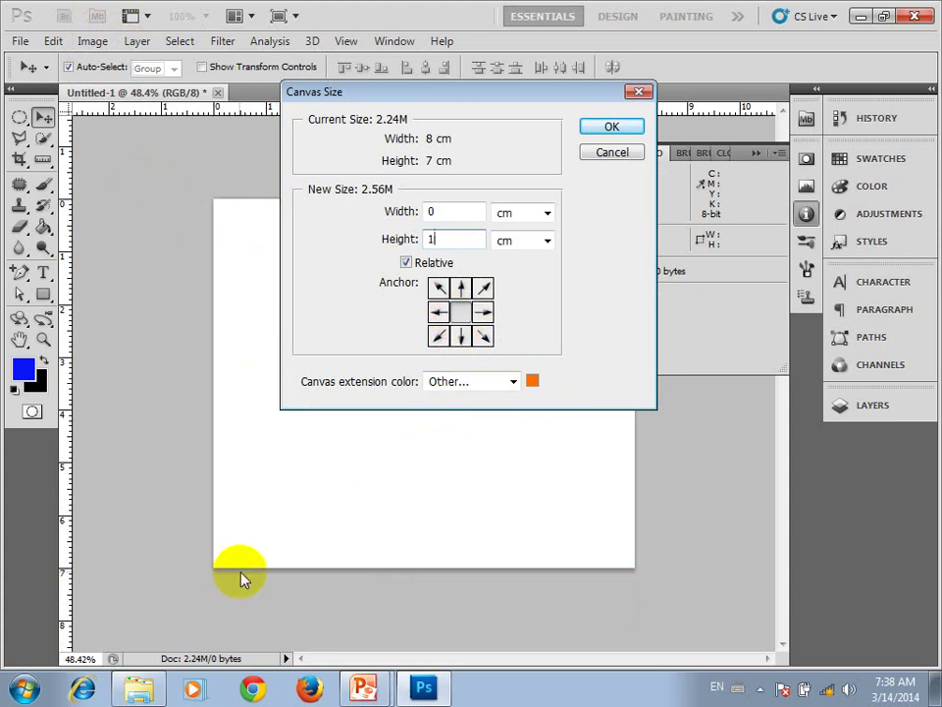
left_click(462, 287)
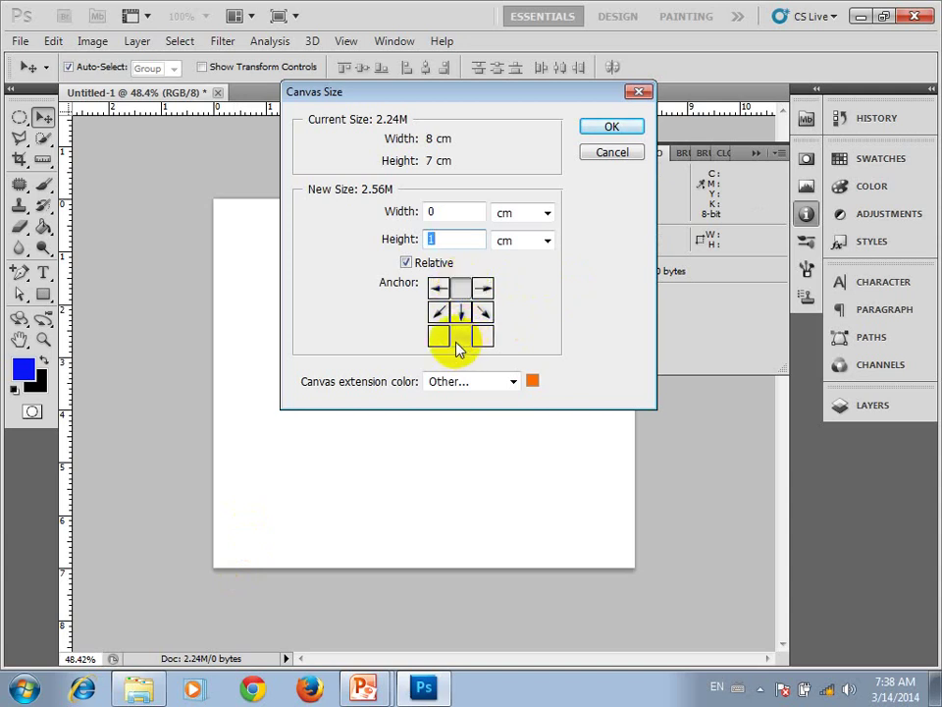
left_click(592, 129)
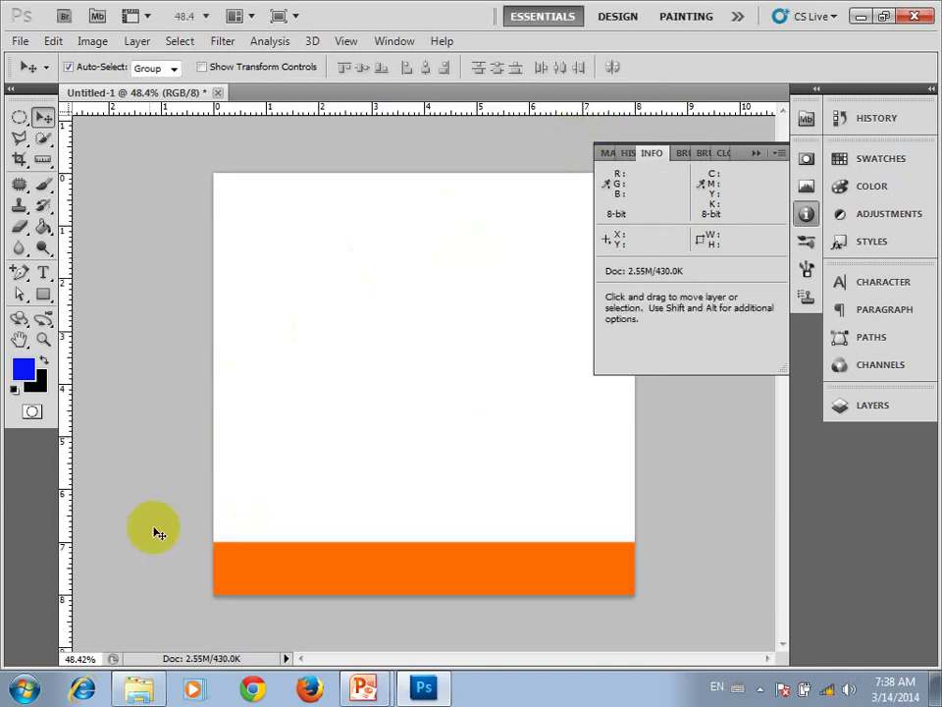
left_click_drag(451, 551, 417, 552)
left_click(395, 563)
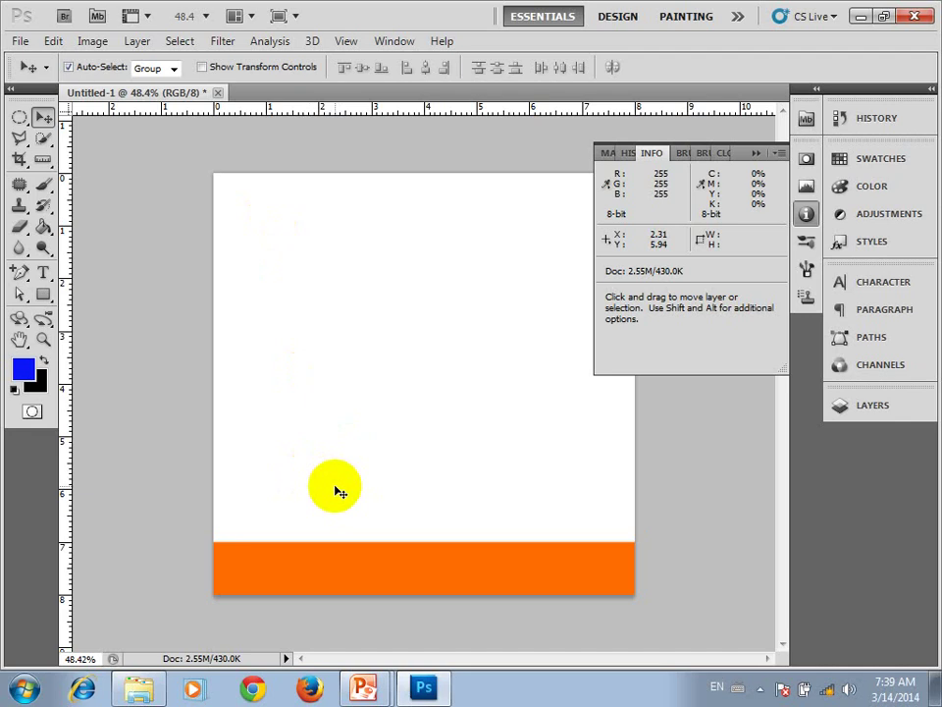
key("alt")
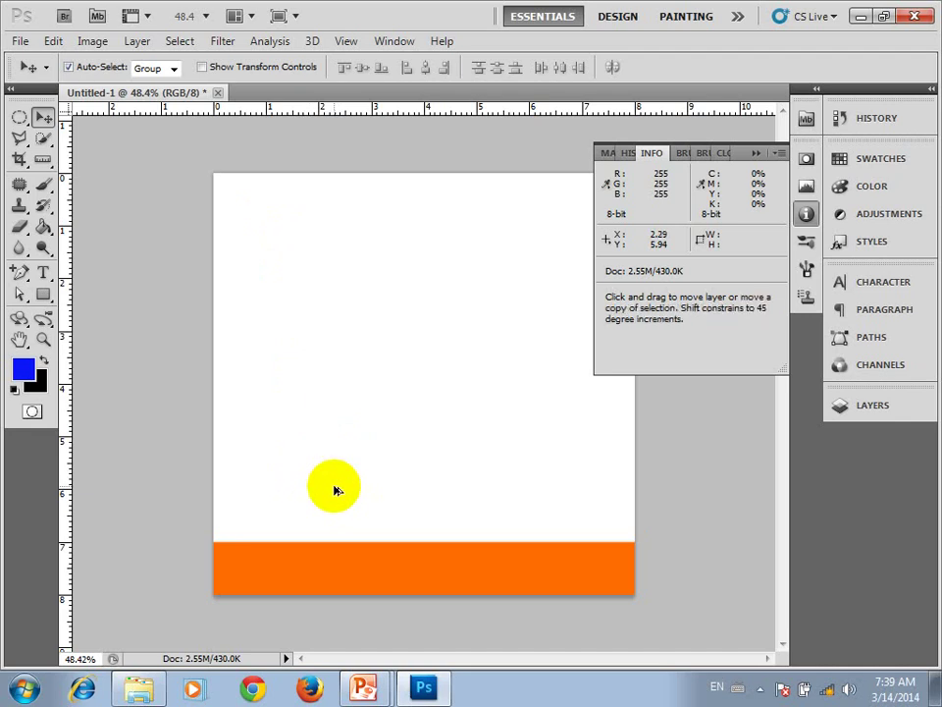
Review the 8 × 8 cm Image Size settings without changes, then bring up Canvas Size.
key("ctrl+alt+i")
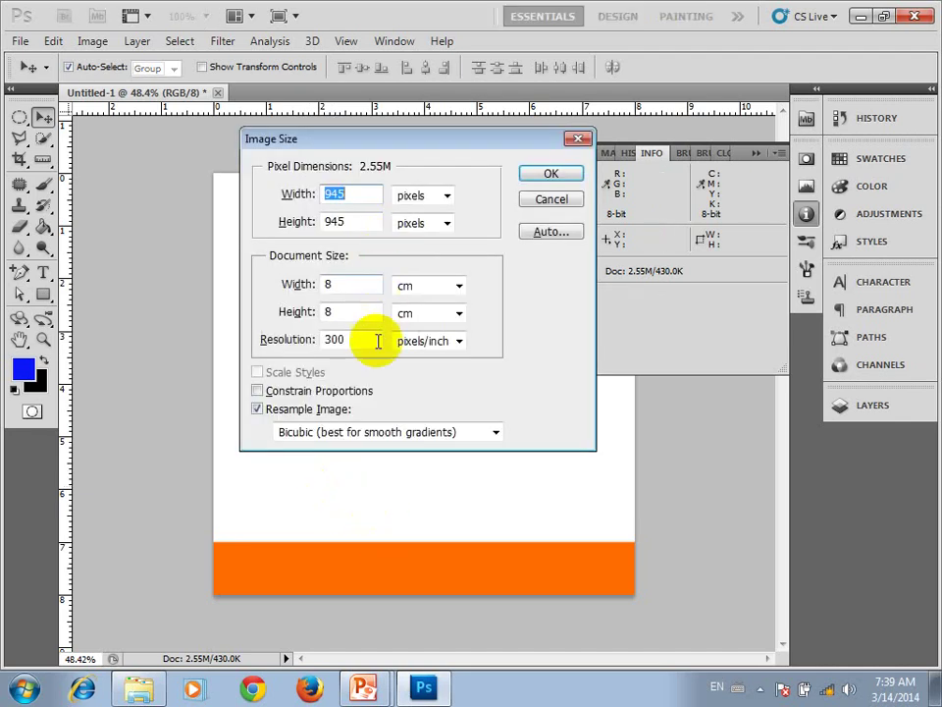
left_click_drag(350, 317, 242, 315)
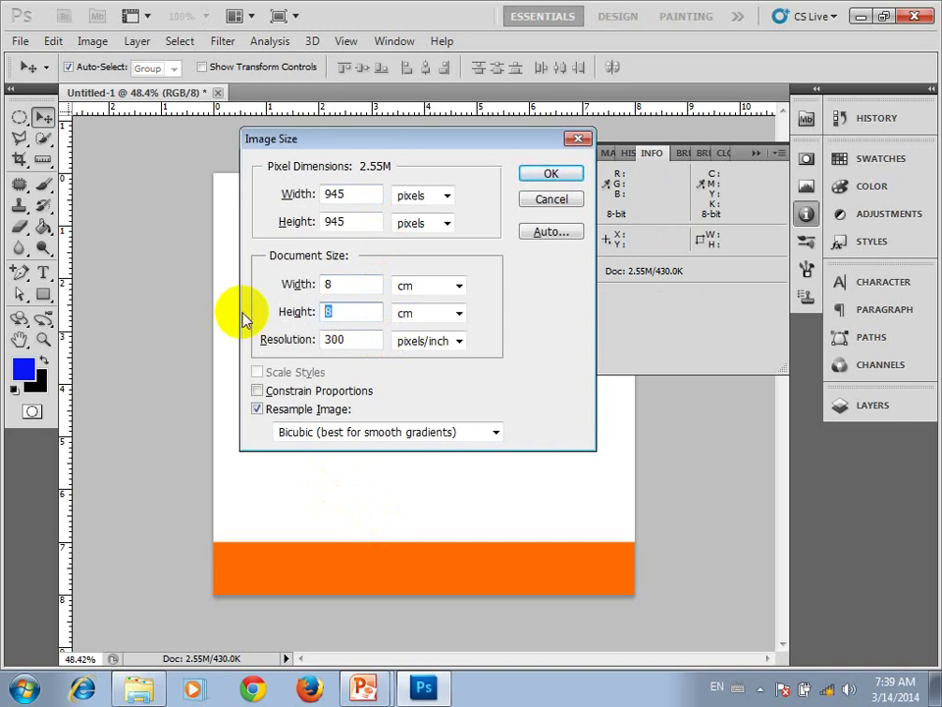
left_click(550, 179)
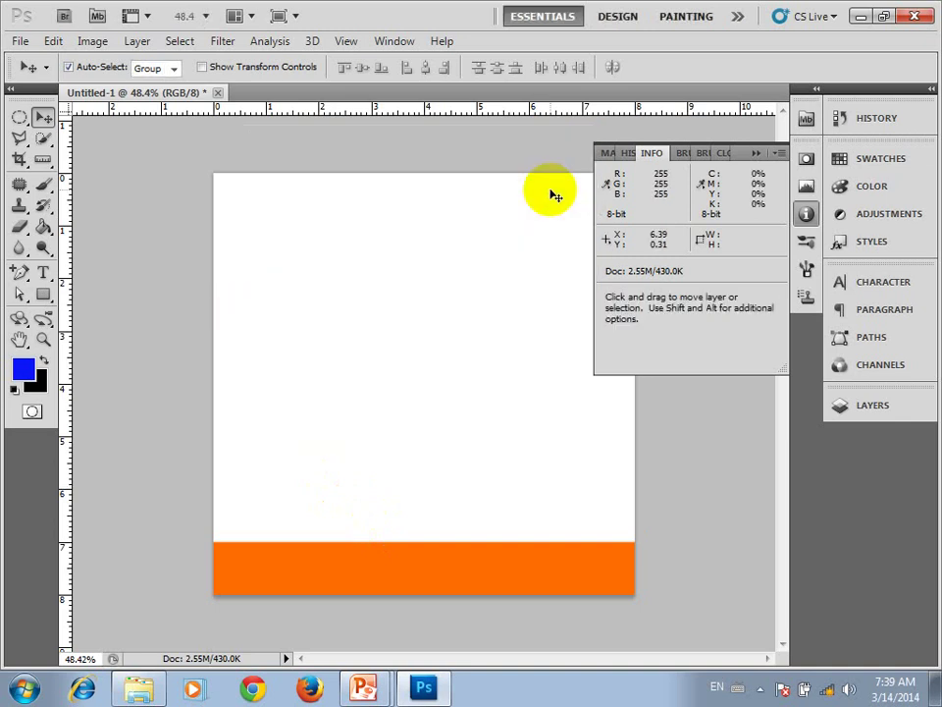
key("ctrl+alt+i")
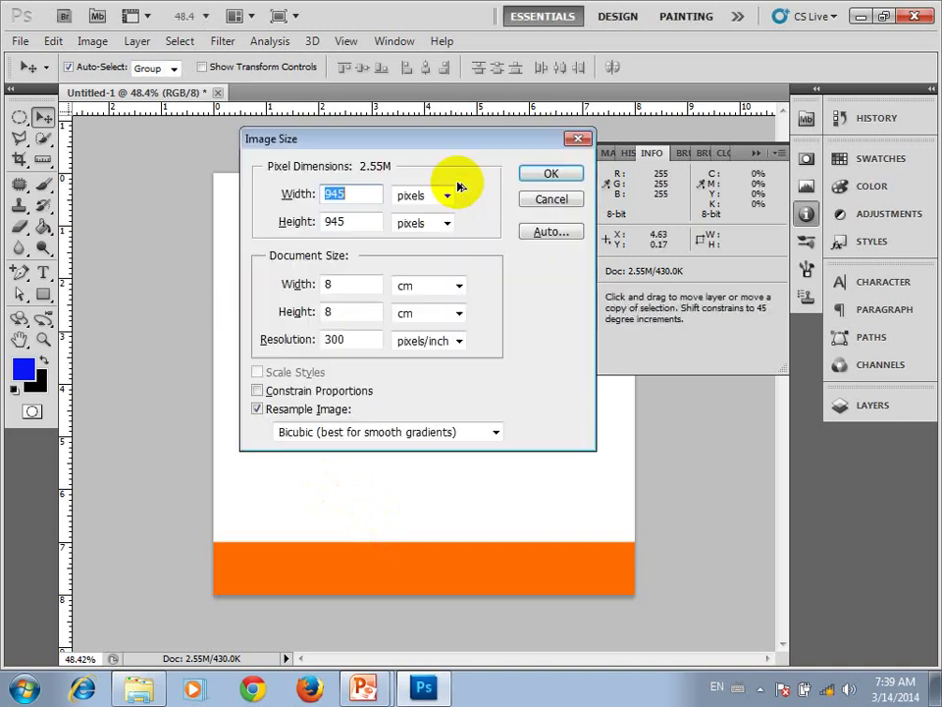
left_click(568, 201)
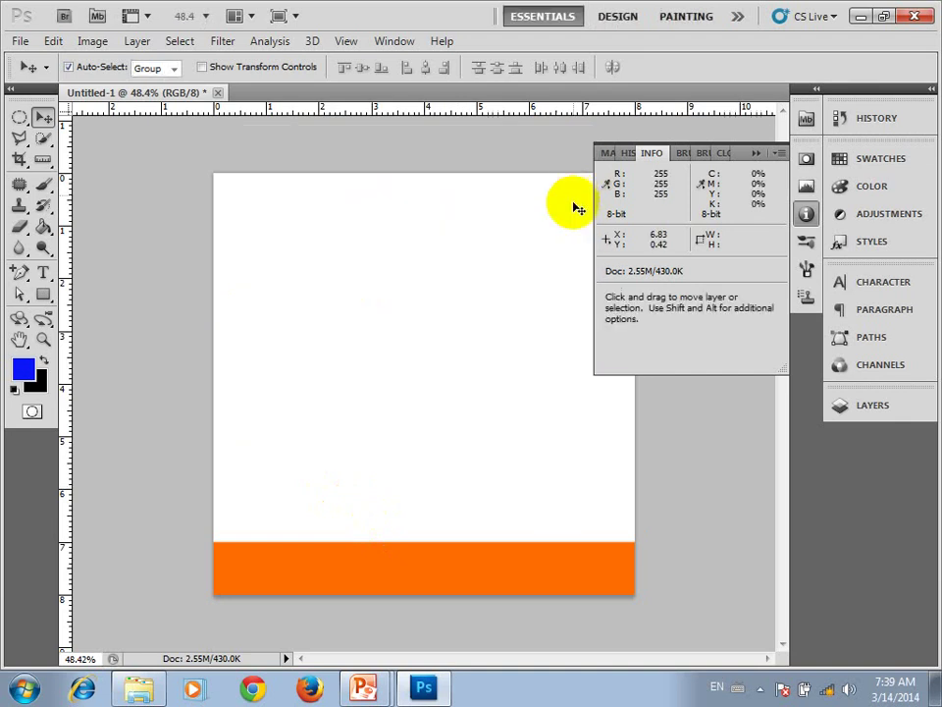
key("ctrl+alt+c")
Try several canvas anchor positions, settling on the bottom-left anchor.
left_click(397, 238)
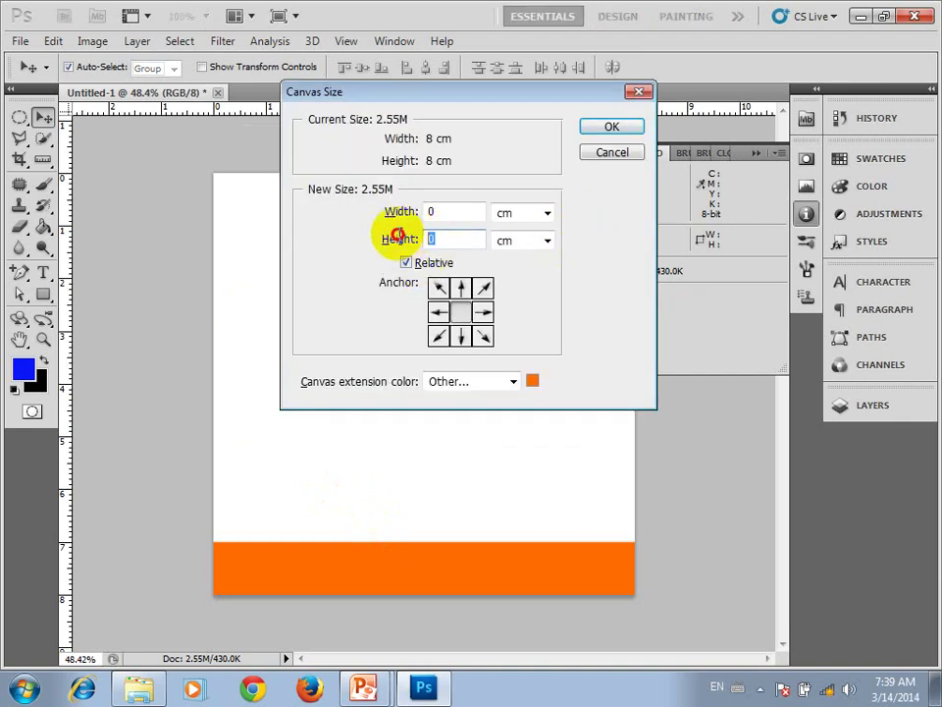
left_click(438, 311)
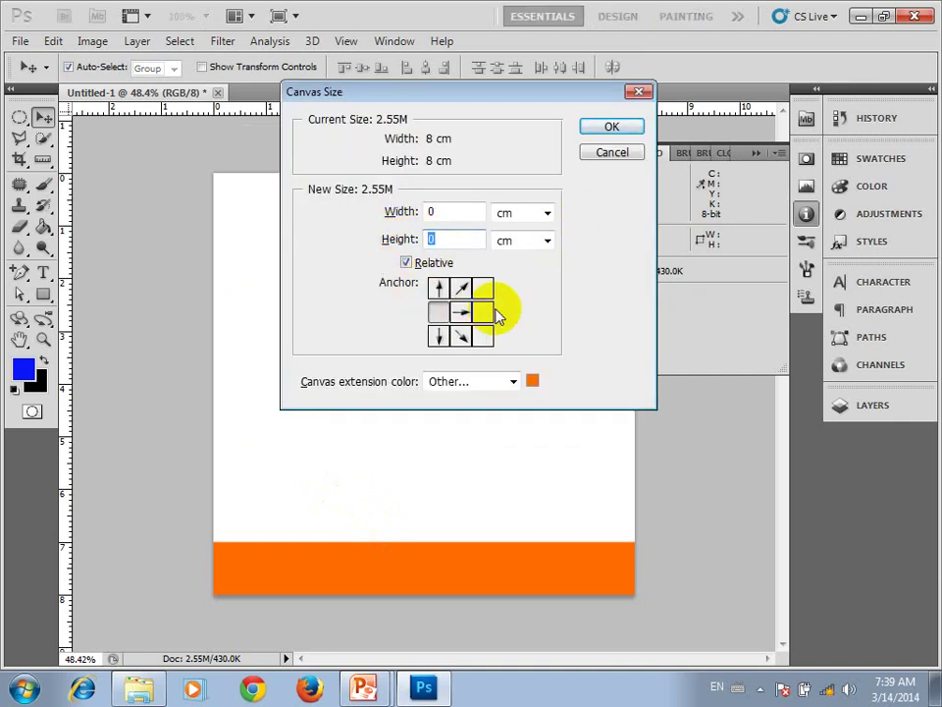
left_click(484, 312)
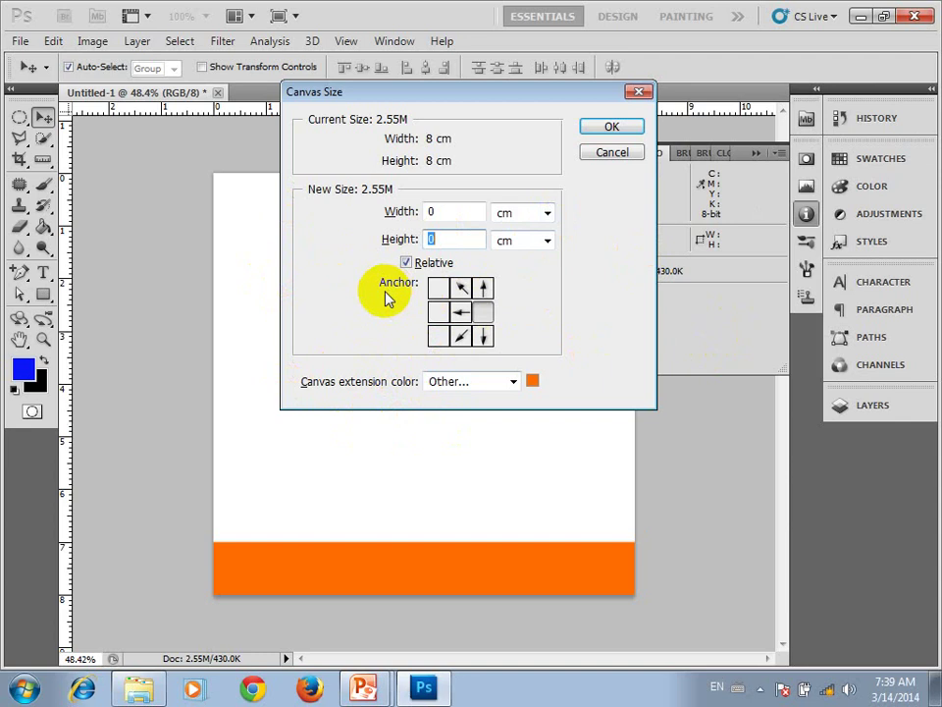
left_click(460, 313)
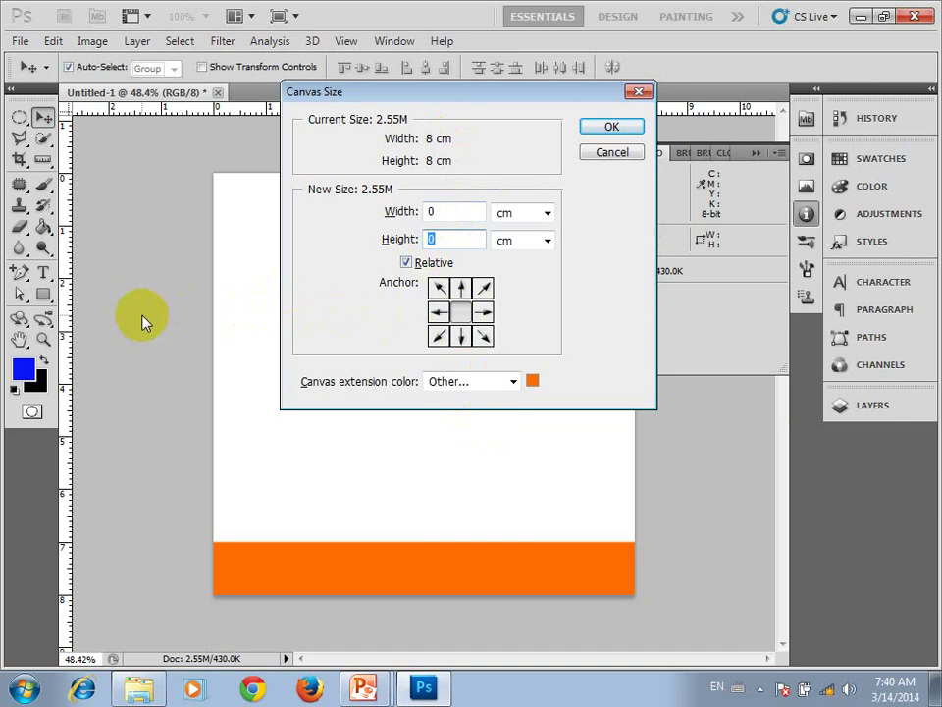
left_click(440, 336)
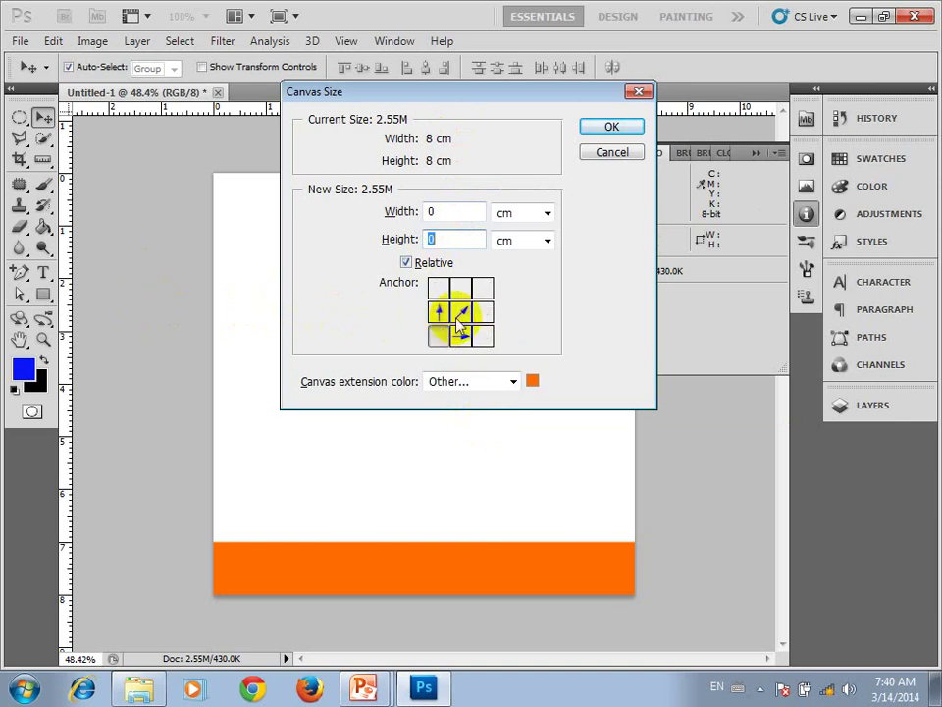
left_click(462, 312)
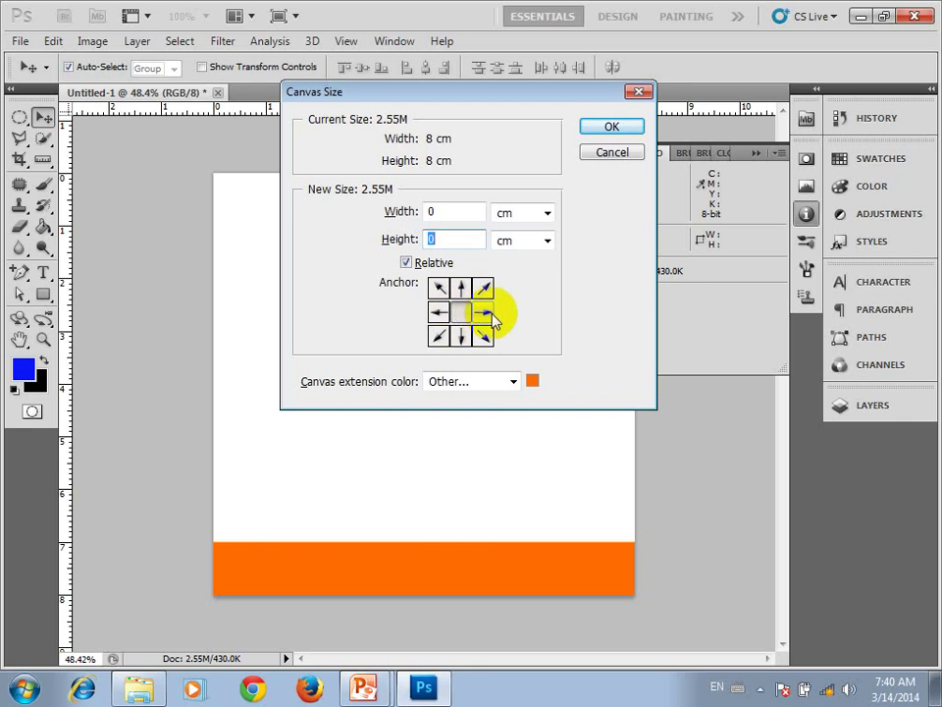
left_click(439, 336)
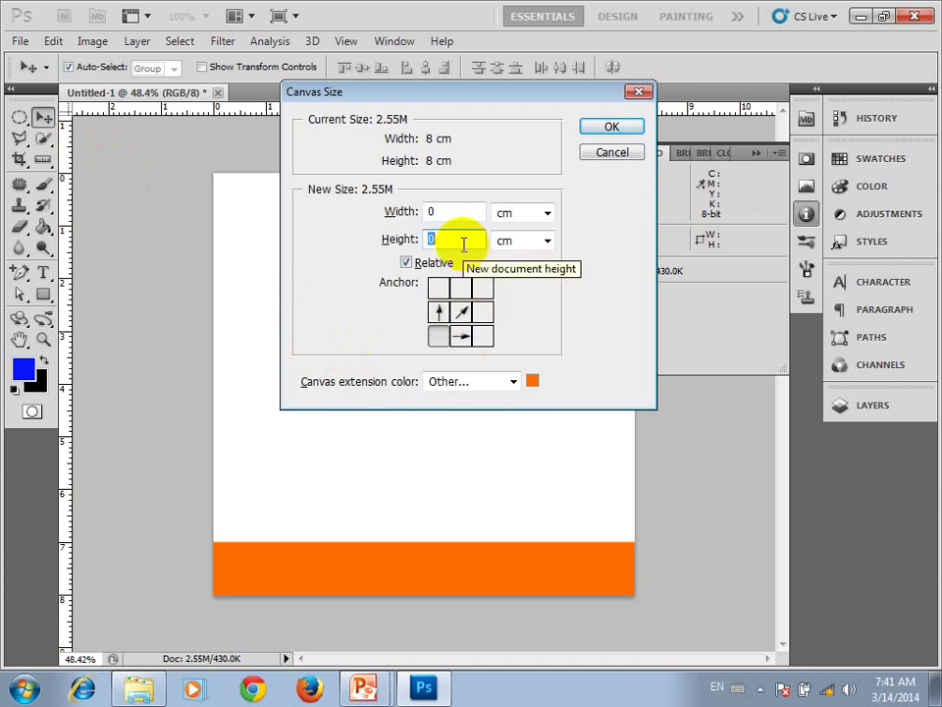
Extend the canvas height by 2 cm relative with an orange extension colour.
left_click(379, 246)
type("2")
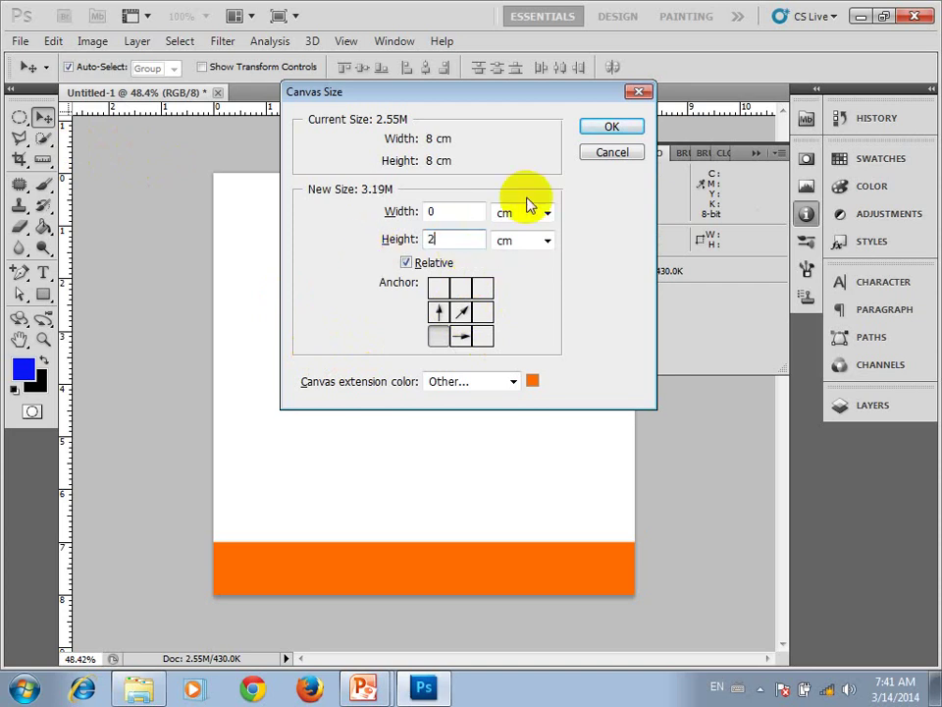
left_click(601, 127)
scroll(459, 267, "down", 2)
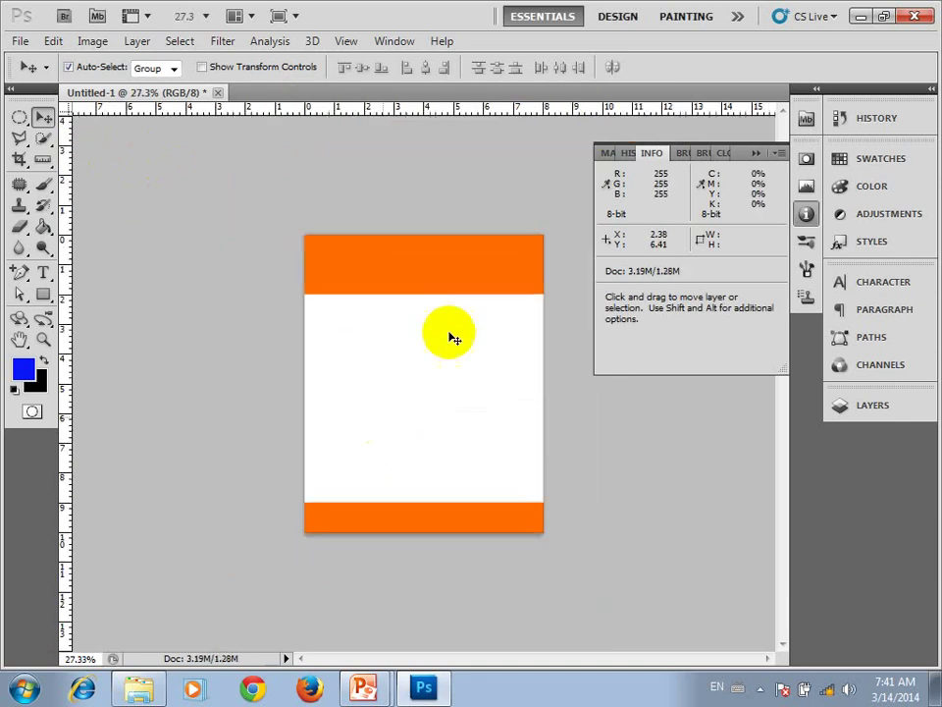
left_click(539, 261)
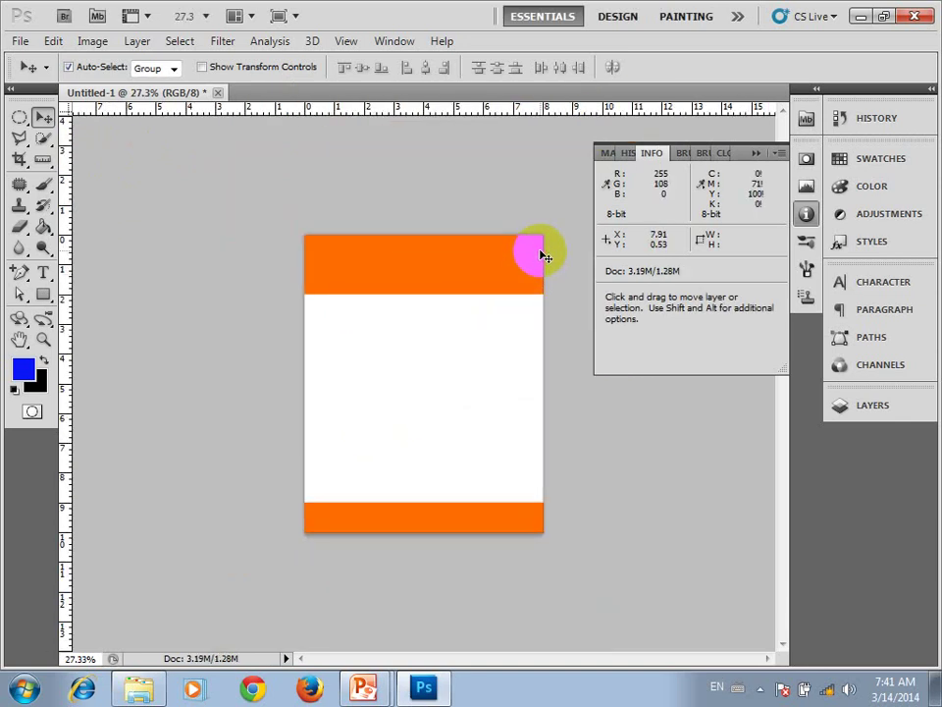
left_click_drag(544, 255, 372, 256)
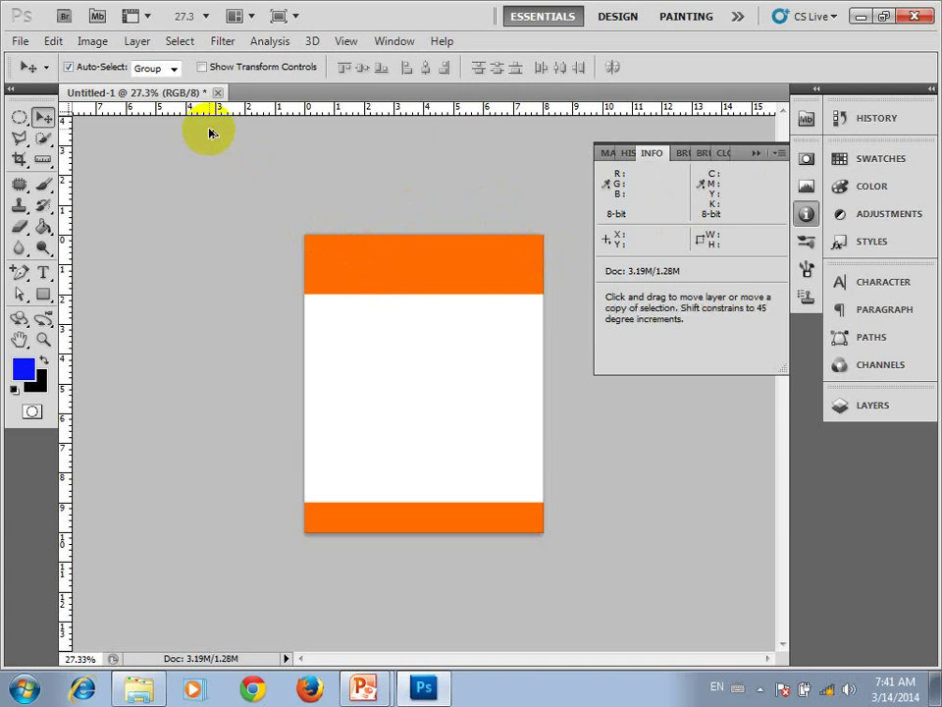
Anchor top-right and add 1 cm relative height with magenta as the extension colour.
key("ctrl+alt+c")
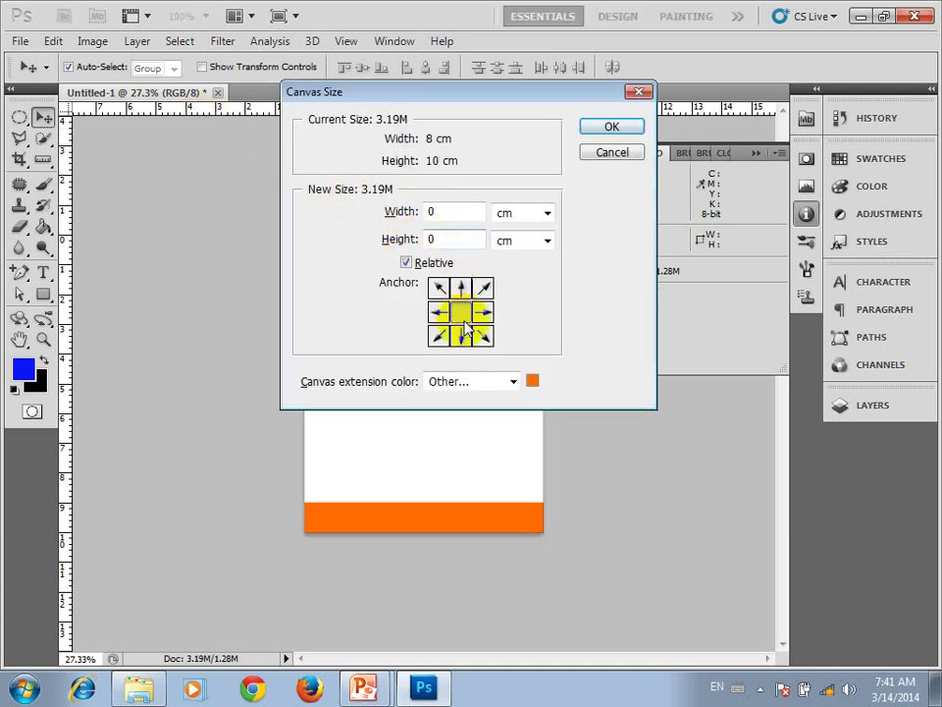
left_click(484, 287)
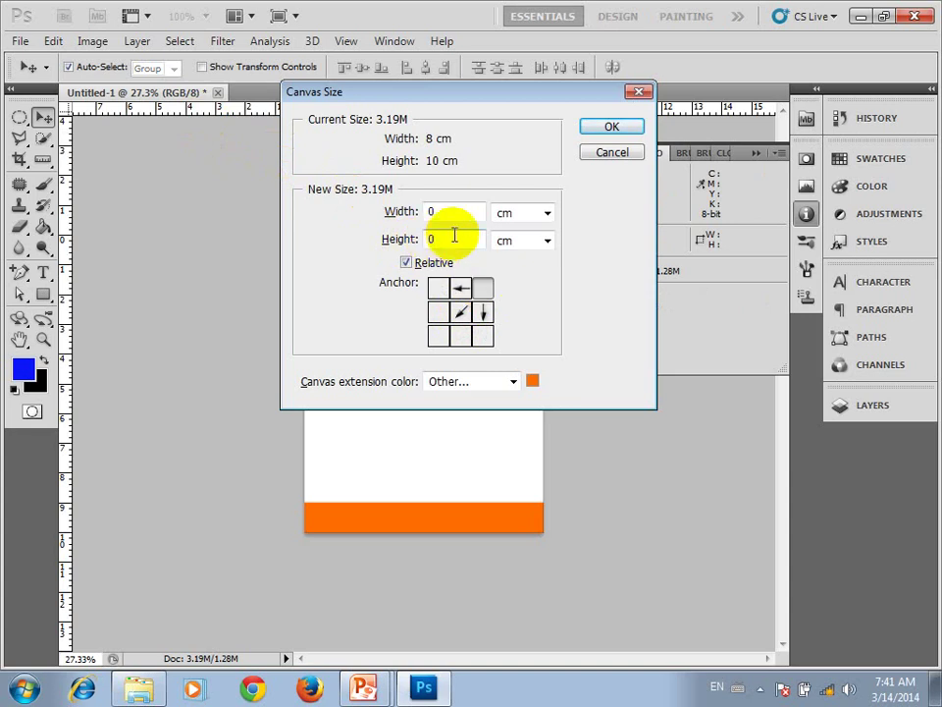
left_click_drag(448, 239, 324, 235)
type("1")
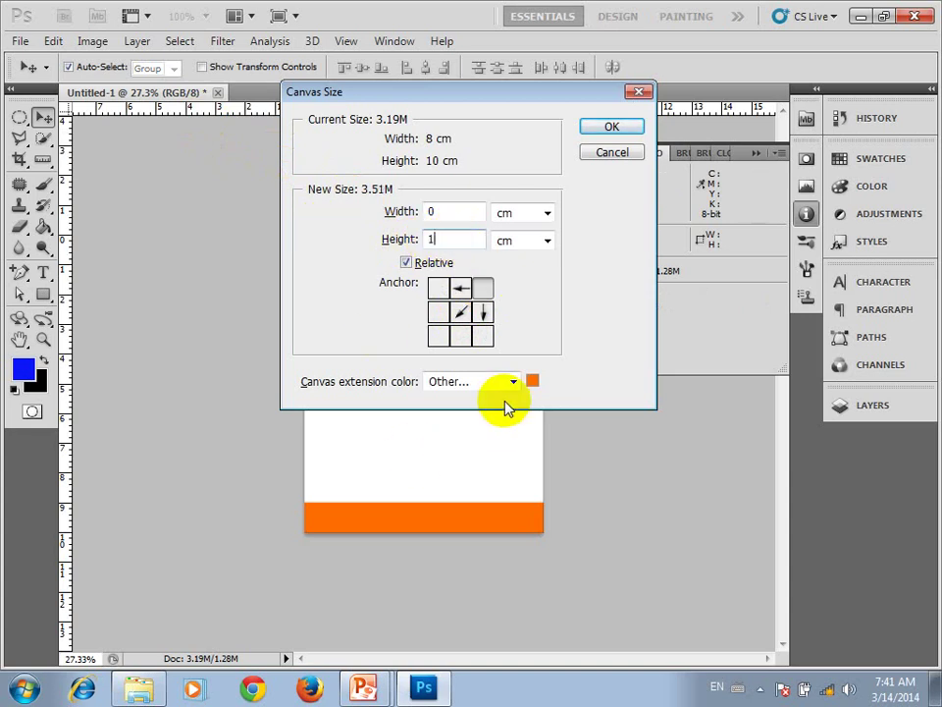
left_click(532, 381)
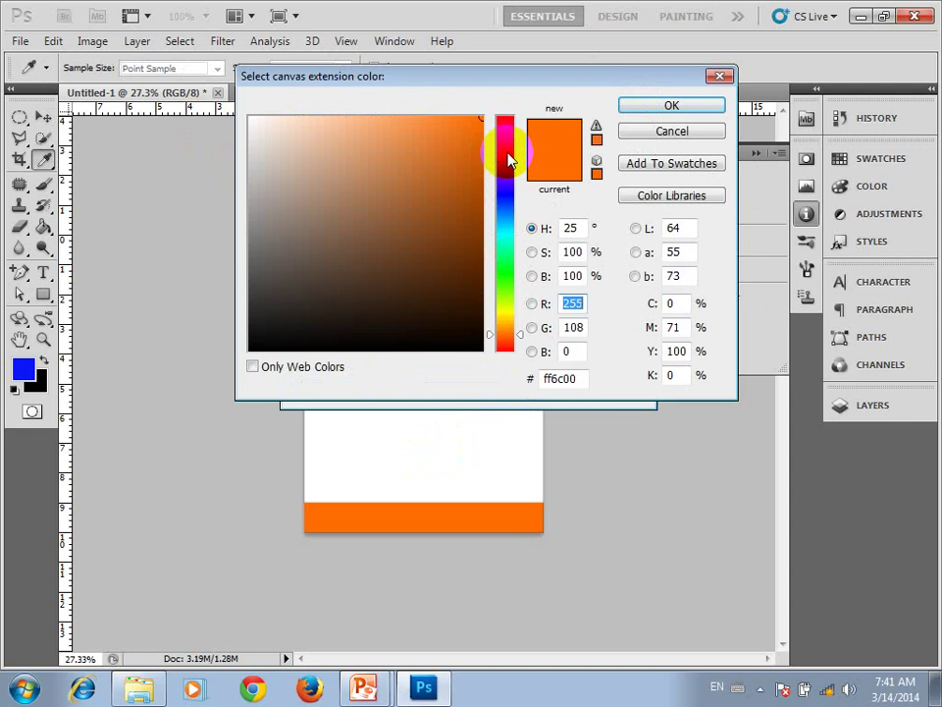
left_click(506, 155)
left_click(668, 108)
left_click(623, 128)
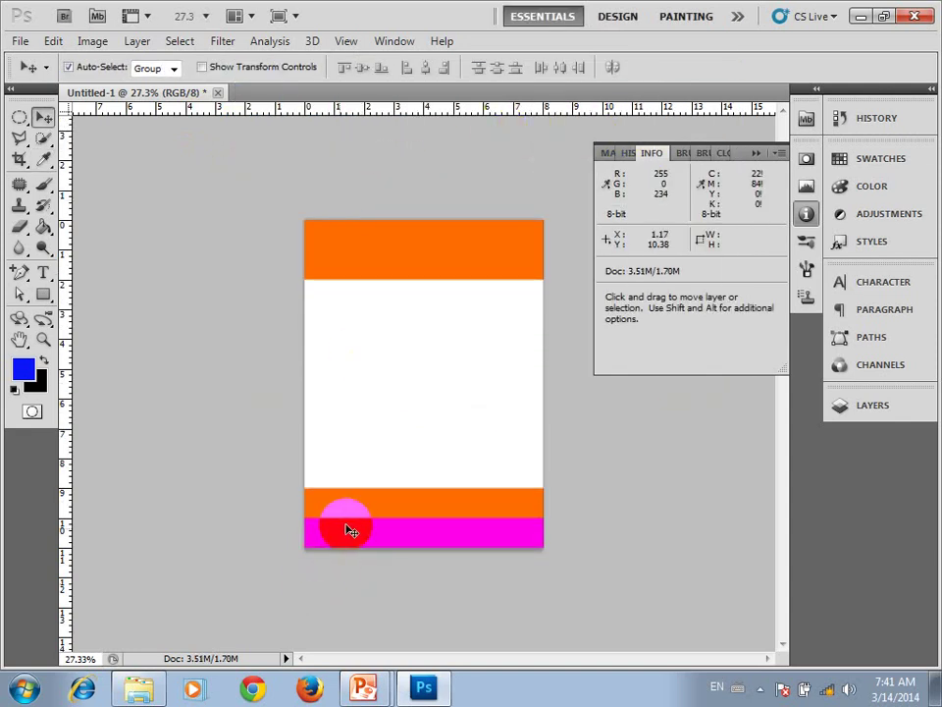
left_click_drag(351, 530, 374, 565)
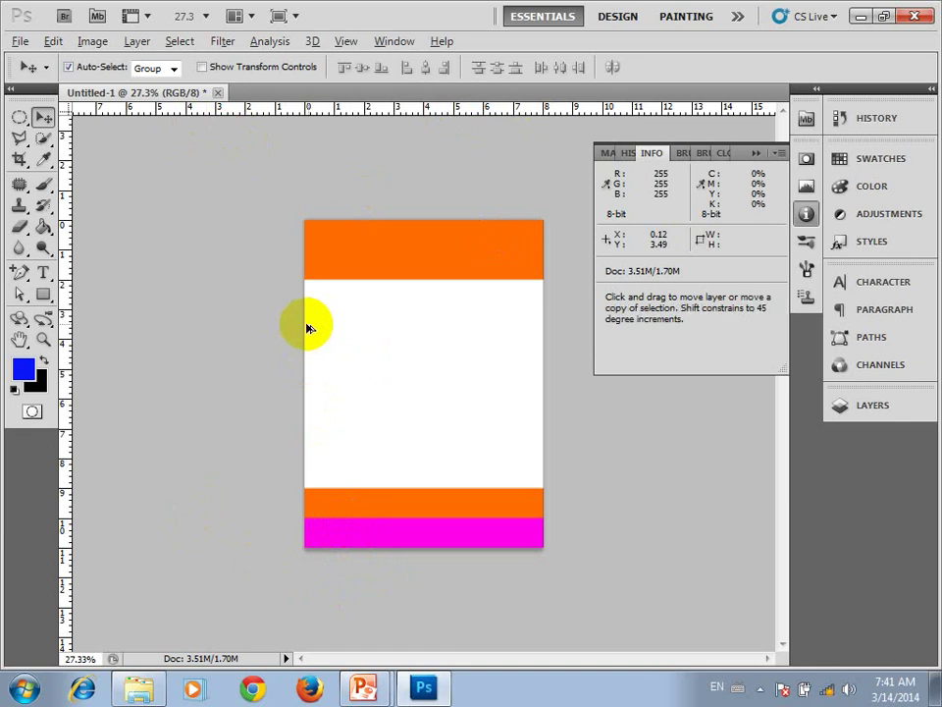
Undo the magenta and orange canvas extensions with Ctrl+Alt+Z twice.
key("ctrl+alt+z")
key("ctrl+alt+z")
key("ctrl+alt+z")
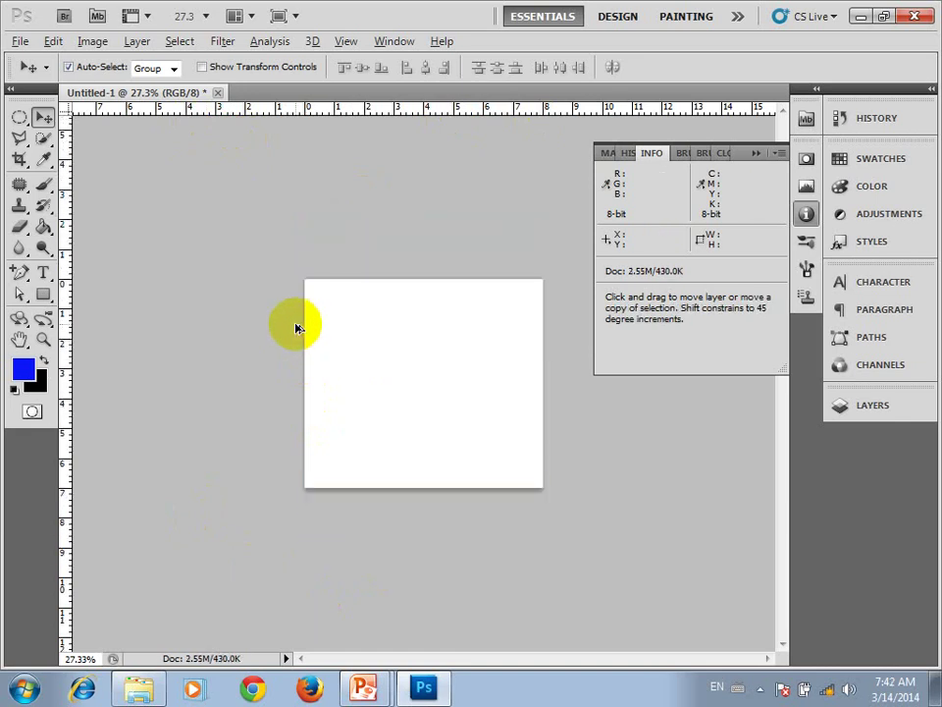
key("ctrl+alt+z")
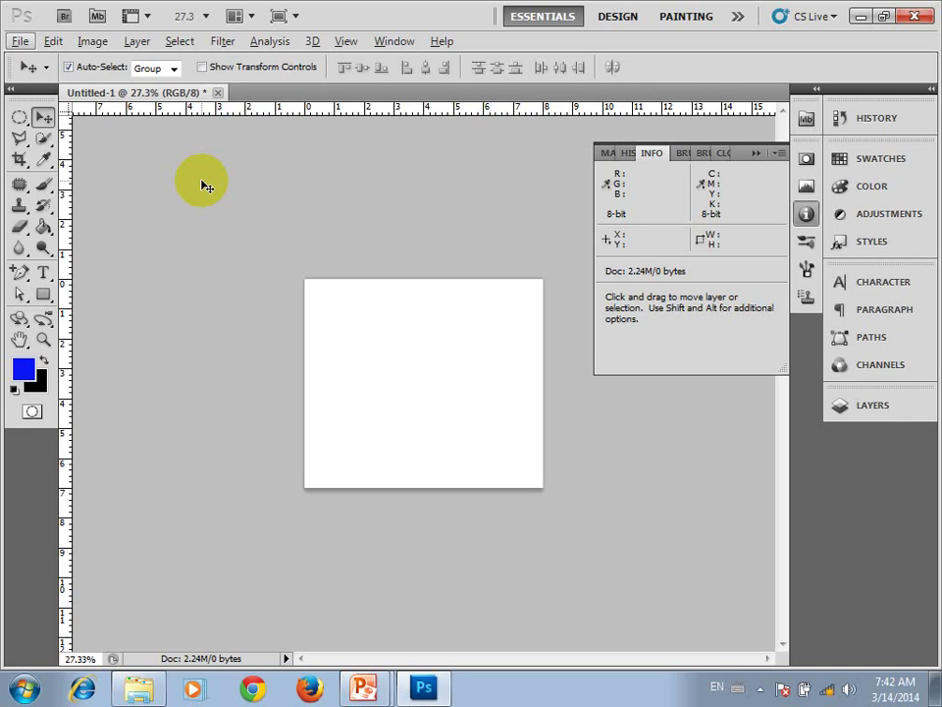
Start a new document using the International Paper preset at A4 size.
left_click(19, 42)
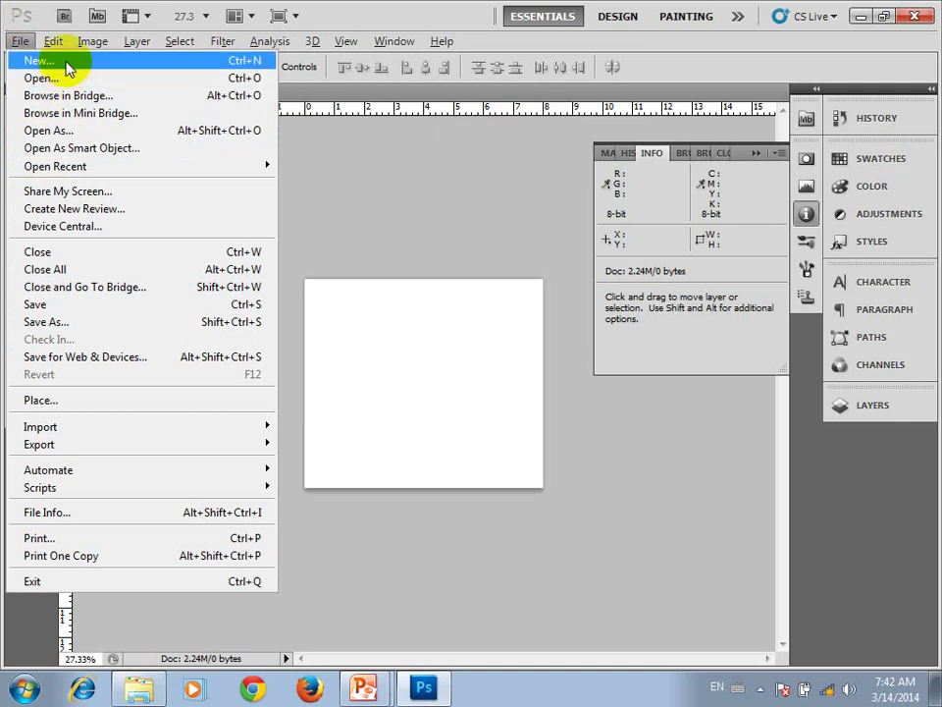
left_click(66, 62)
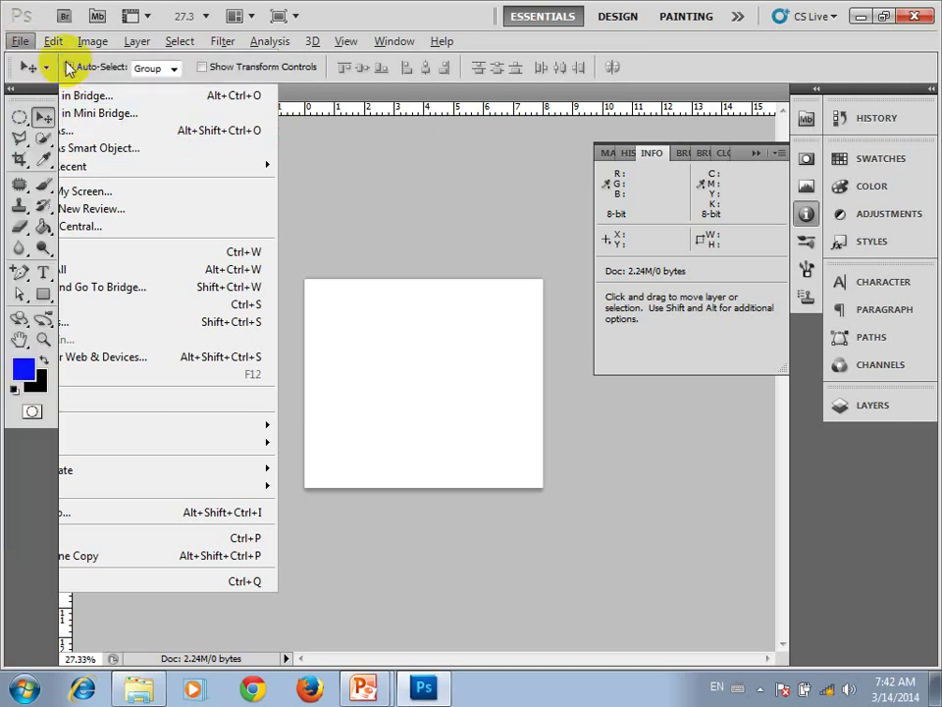
left_click(255, 196)
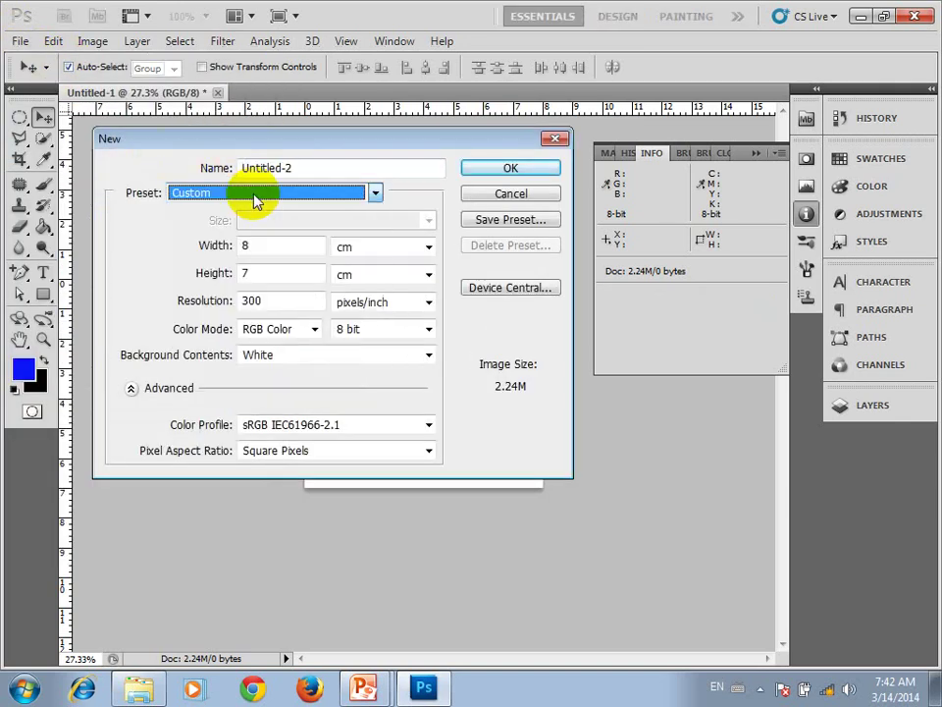
key("Tab")
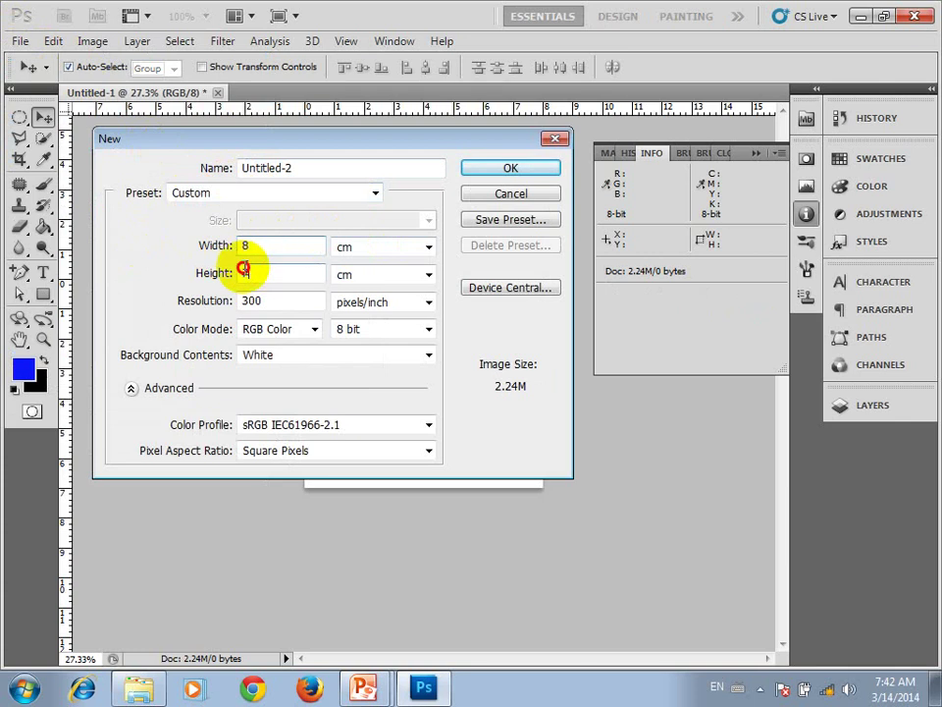
key("Tab")
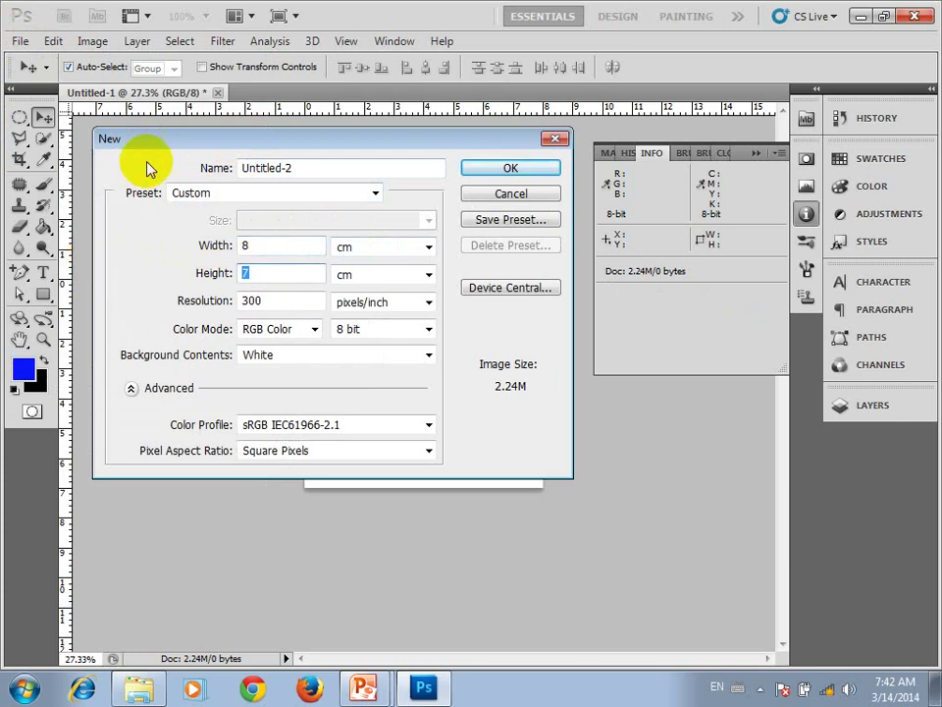
left_click(372, 195)
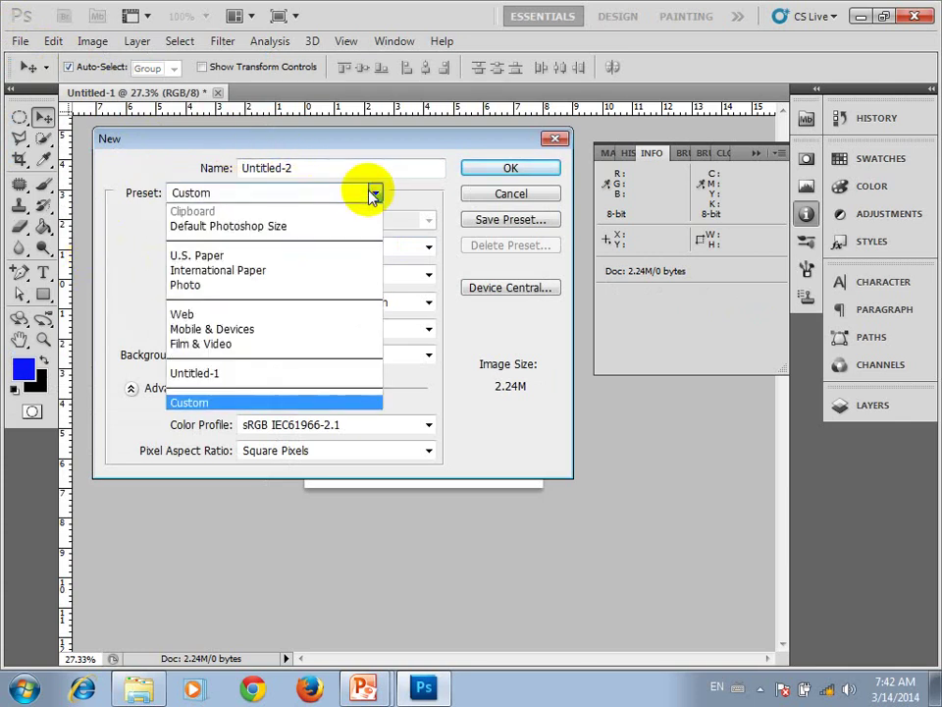
left_click(253, 272)
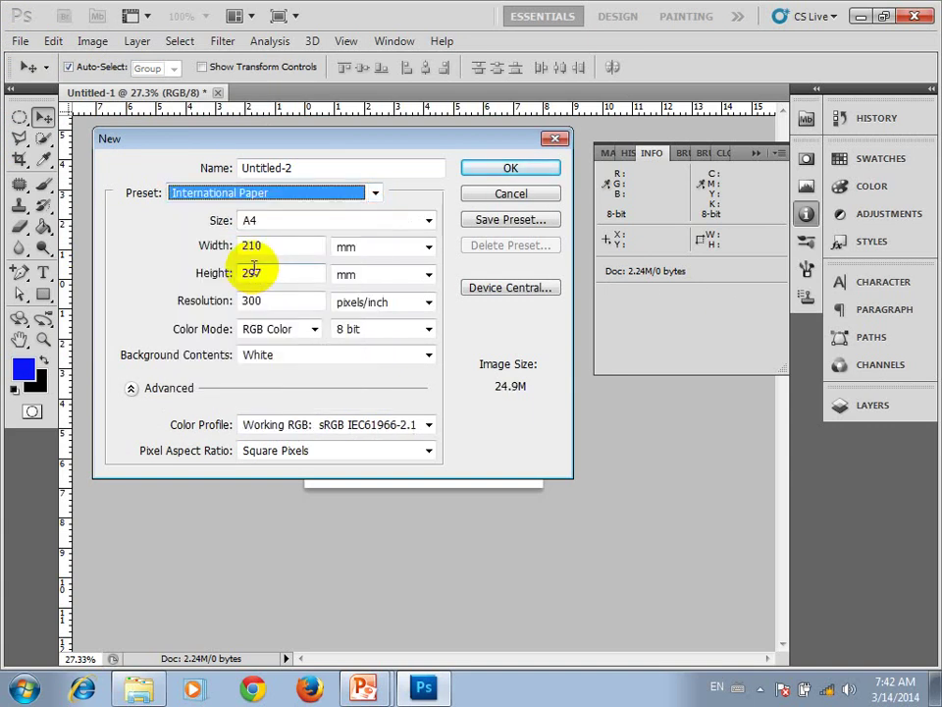
left_click(276, 218)
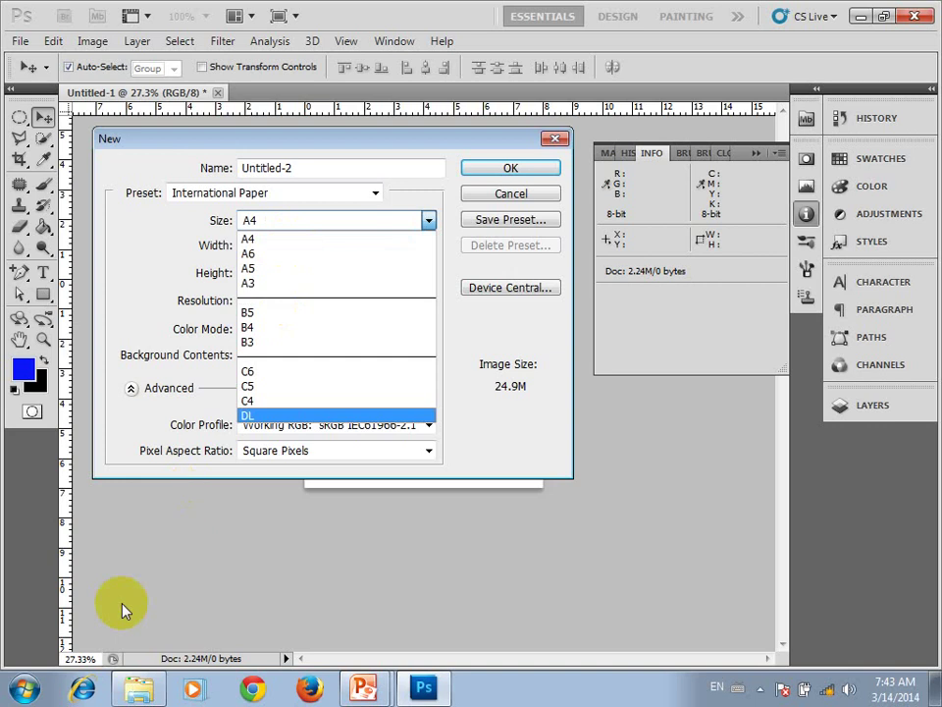
left_click(138, 687)
Open Adobe Illustrator.pptx and scroll down through its slides.
double_click(504, 289)
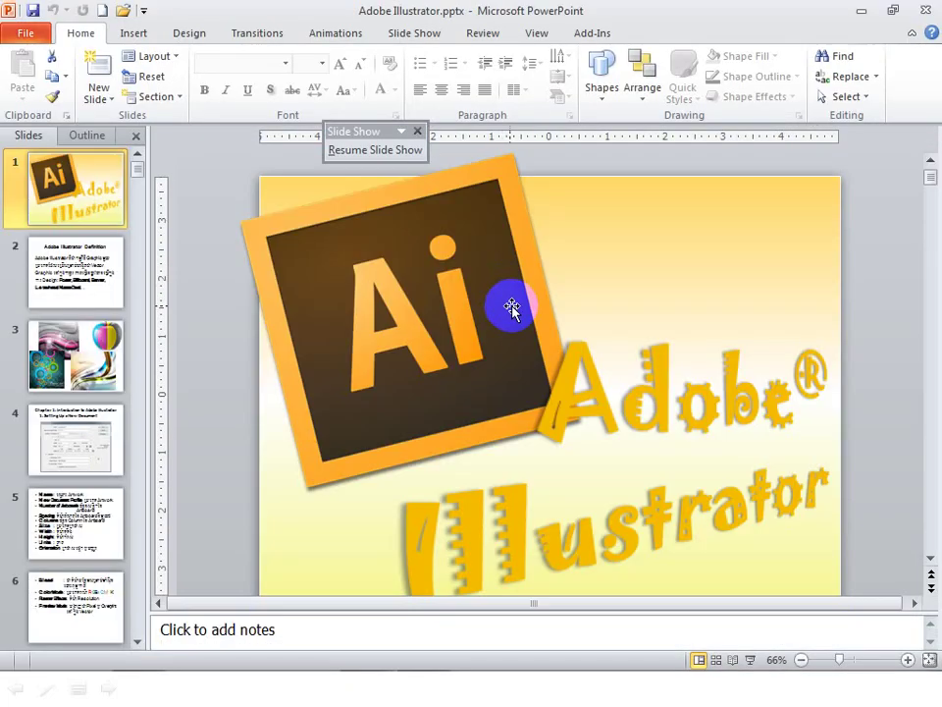
scroll(504, 309, "down", 1)
scroll(109, 519, "down", 3)
scroll(113, 529, "down", 3)
scroll(113, 535, "down", 3)
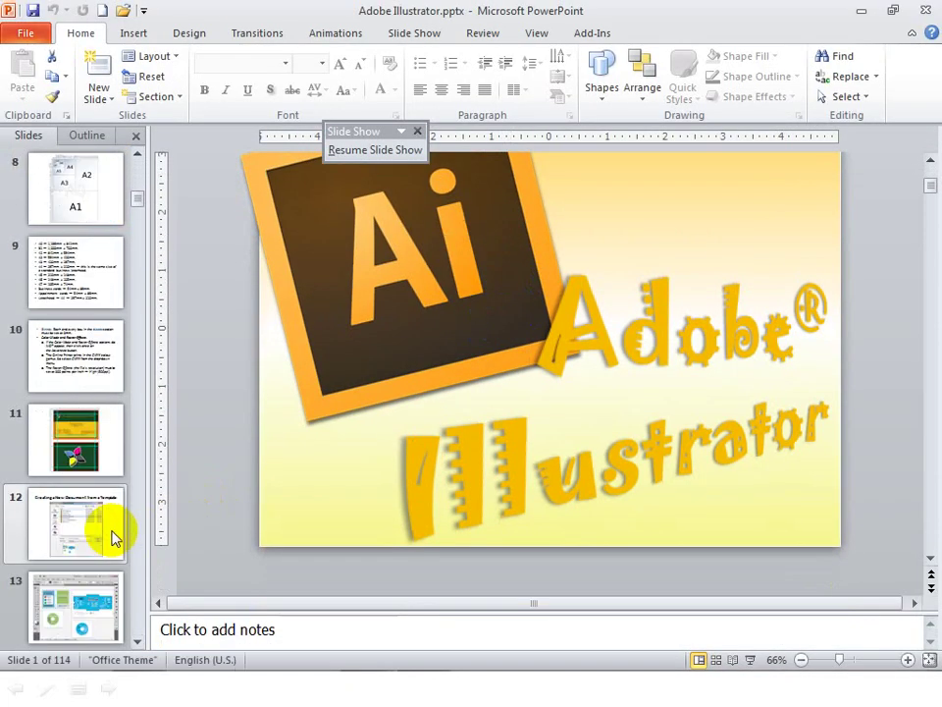
scroll(113, 535, "down", 2)
scroll(113, 535, "down", 1)
scroll(113, 535, "down", 2)
scroll(113, 535, "down", 2)
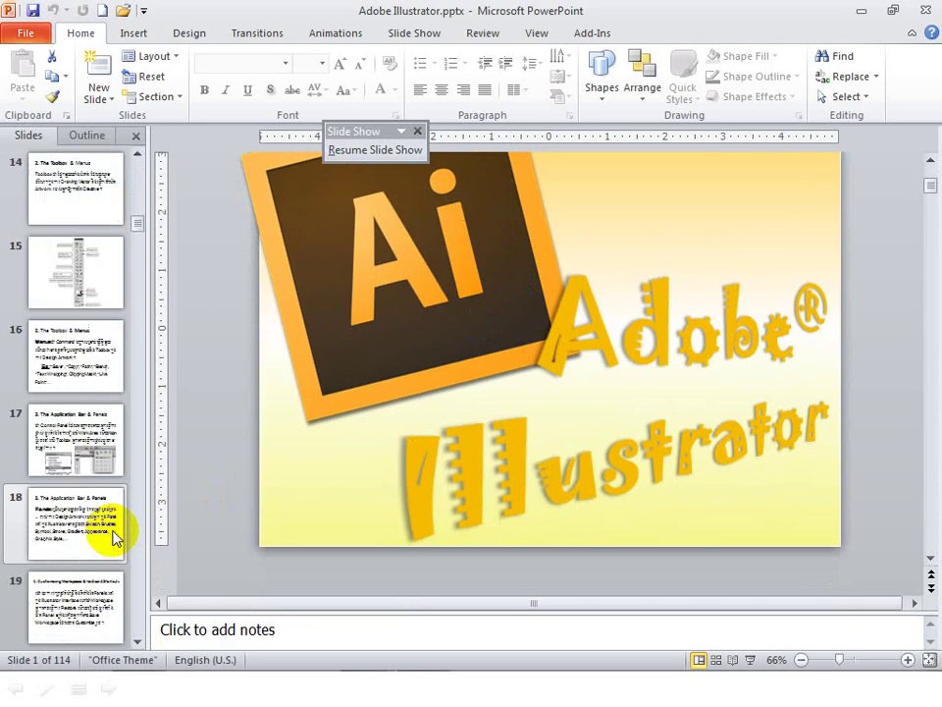
scroll(113, 535, "down", 3)
scroll(113, 535, "down", 2)
scroll(113, 535, "down", 3)
scroll(113, 535, "down", 5)
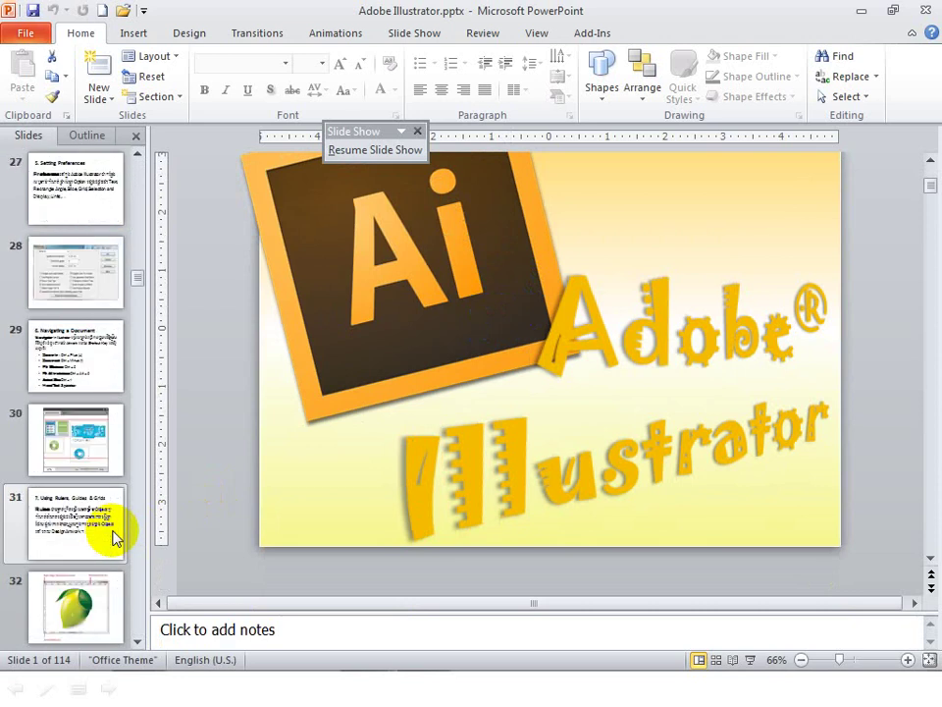
Go back to slide 8, the paper sizes chart, and present it full screen.
scroll(113, 535, "up", 8)
scroll(112, 535, "up", 5)
scroll(113, 534, "up", 4)
scroll(113, 534, "up", 3)
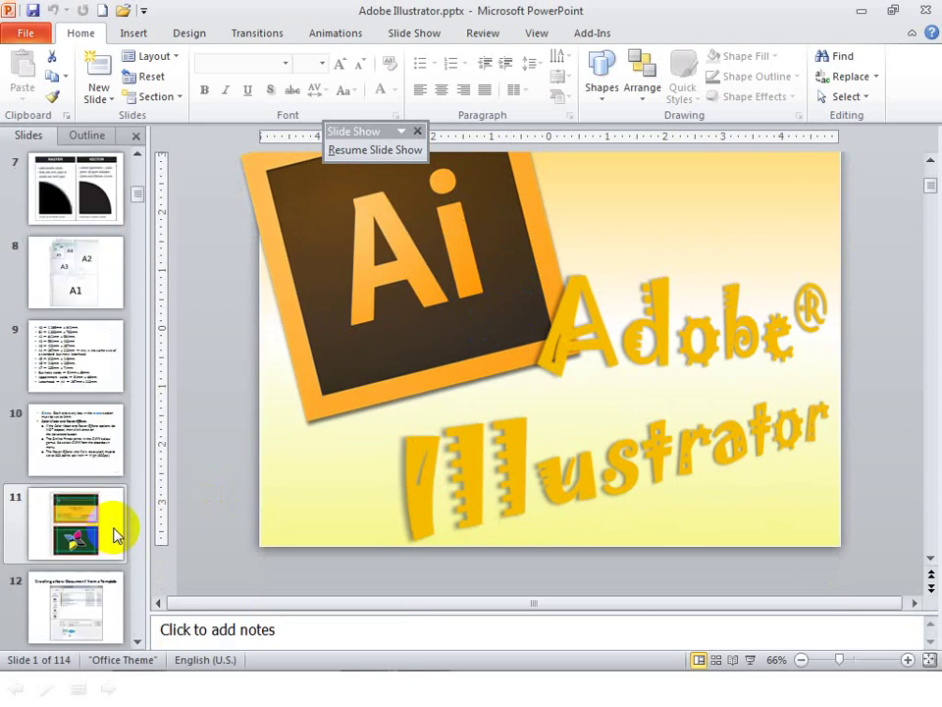
scroll(116, 480, "up", 1)
left_click(101, 389)
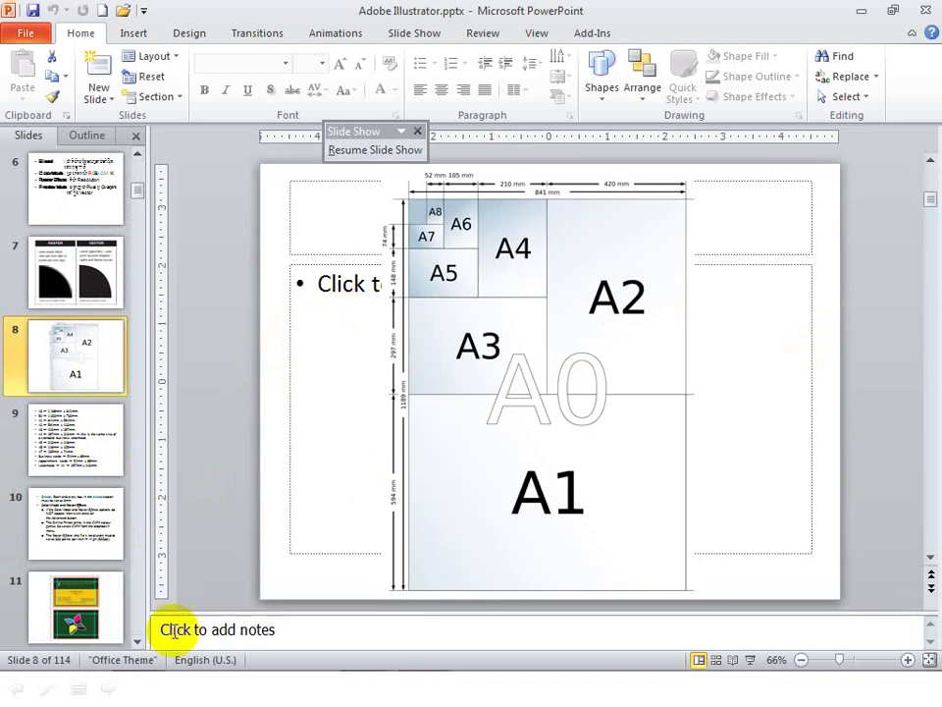
left_click(753, 657)
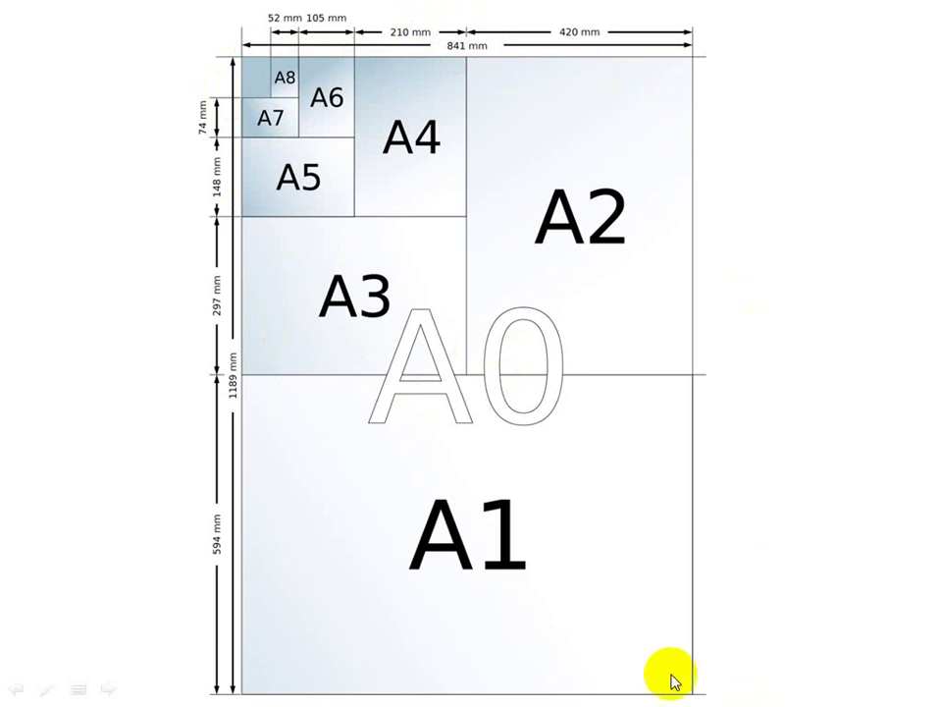
Mark the A1 and A4 areas on the paper sizes chart, then end the show.
left_click_drag(486, 566, 518, 566)
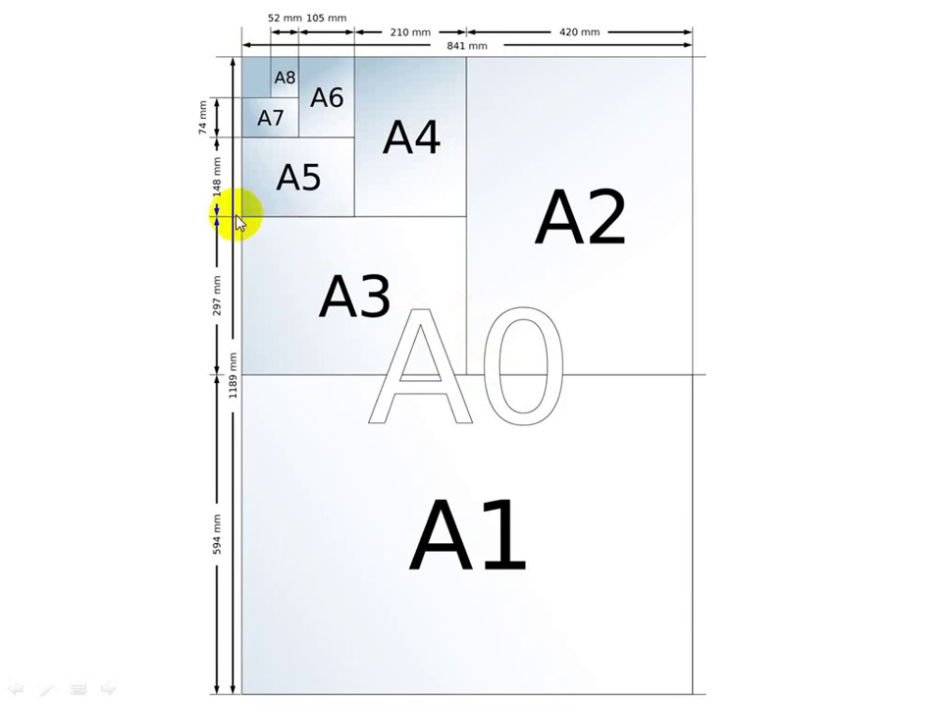
left_click(410, 135)
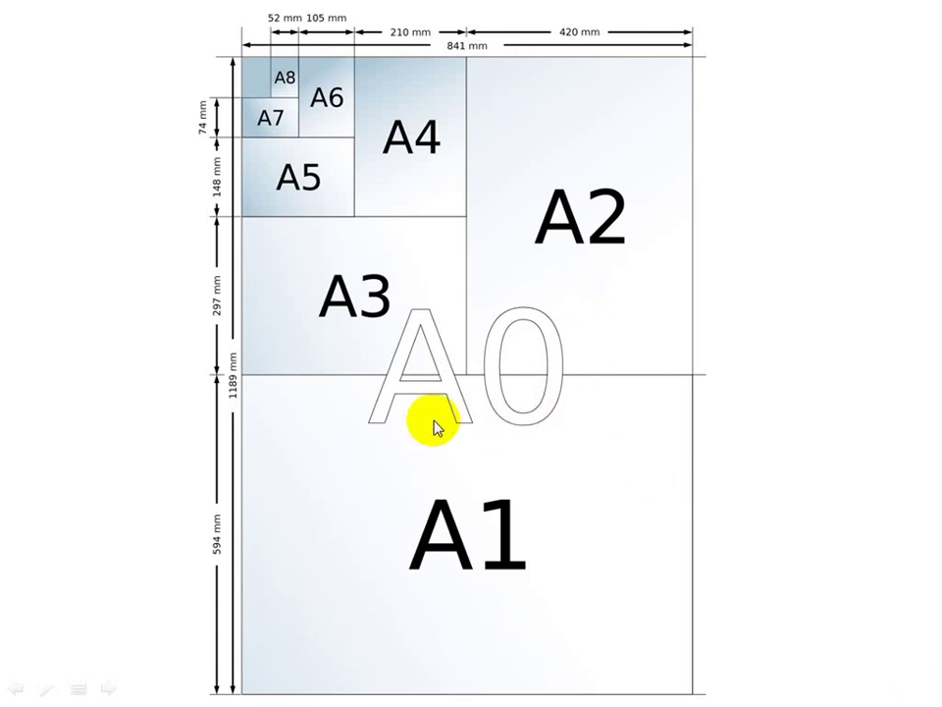
key("Escape")
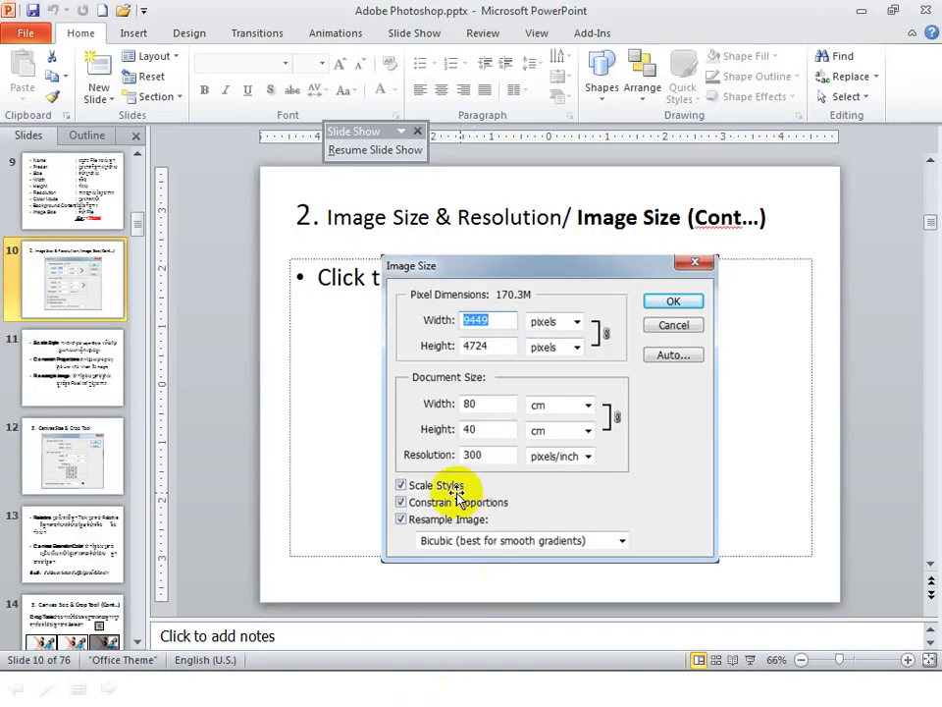
Scroll the Adobe Photoshop deck past slide 10 to the Relative / Canvas Extension Color slide.
scroll(414, 595, "down", 1)
scroll(373, 593, "down", 2)
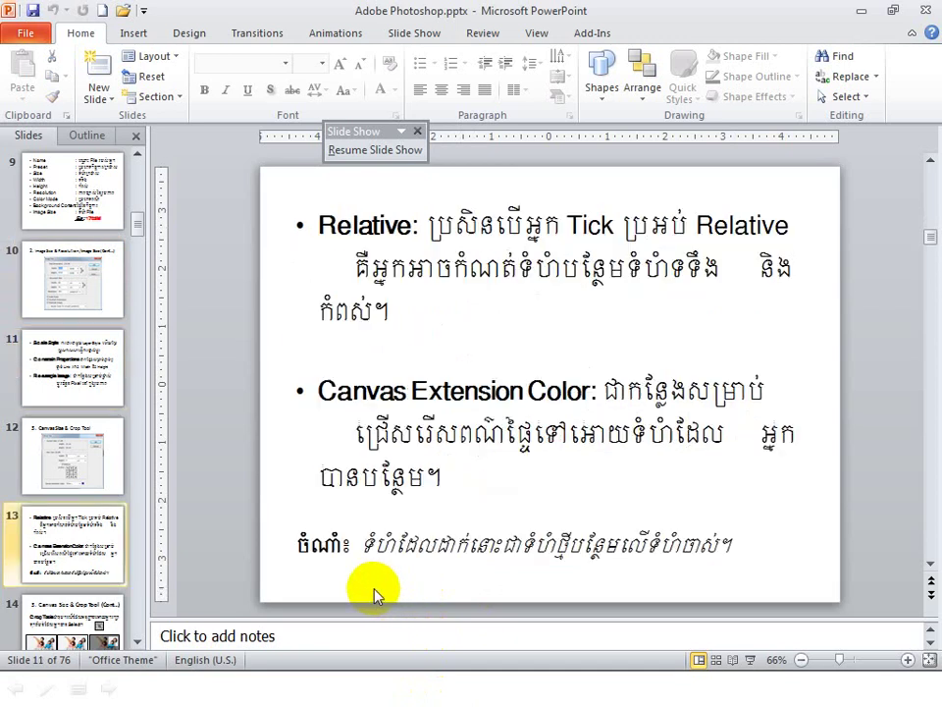
scroll(374, 592, "down", 1)
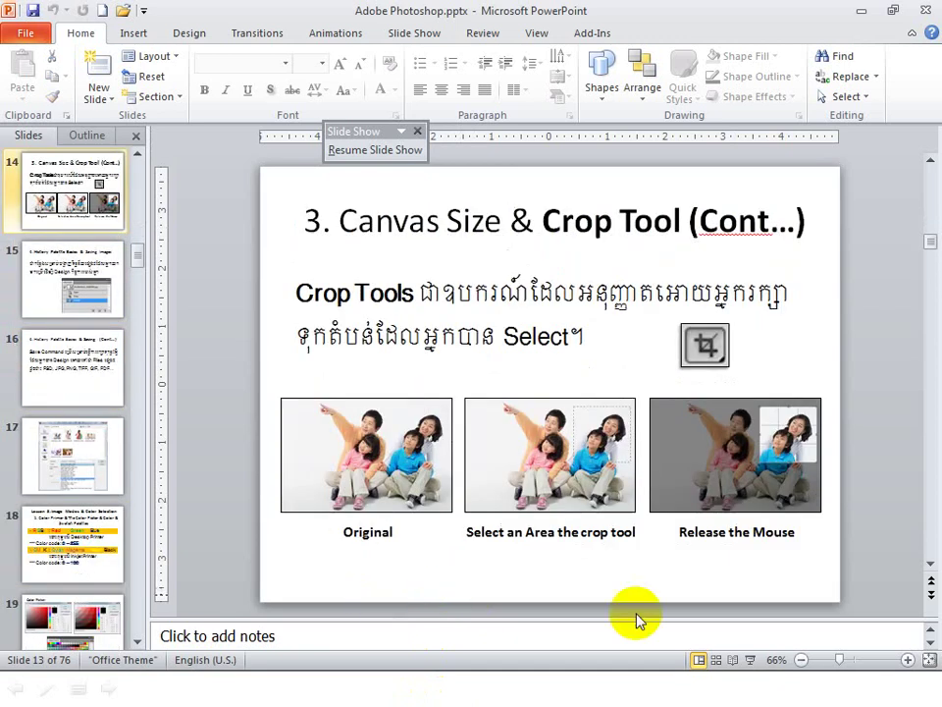
Present the deck full screen and advance to the Canvas Size & Crop Tool (Cont...) slide.
left_click(749, 660)
scroll(901, 304, "down", 1)
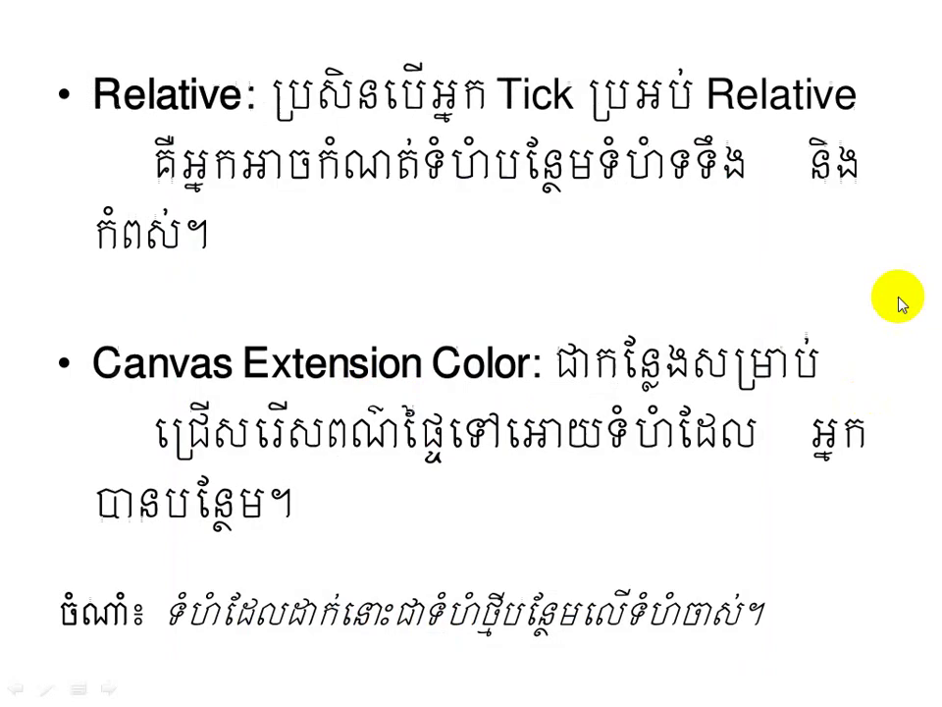
scroll(900, 304, "down", 1)
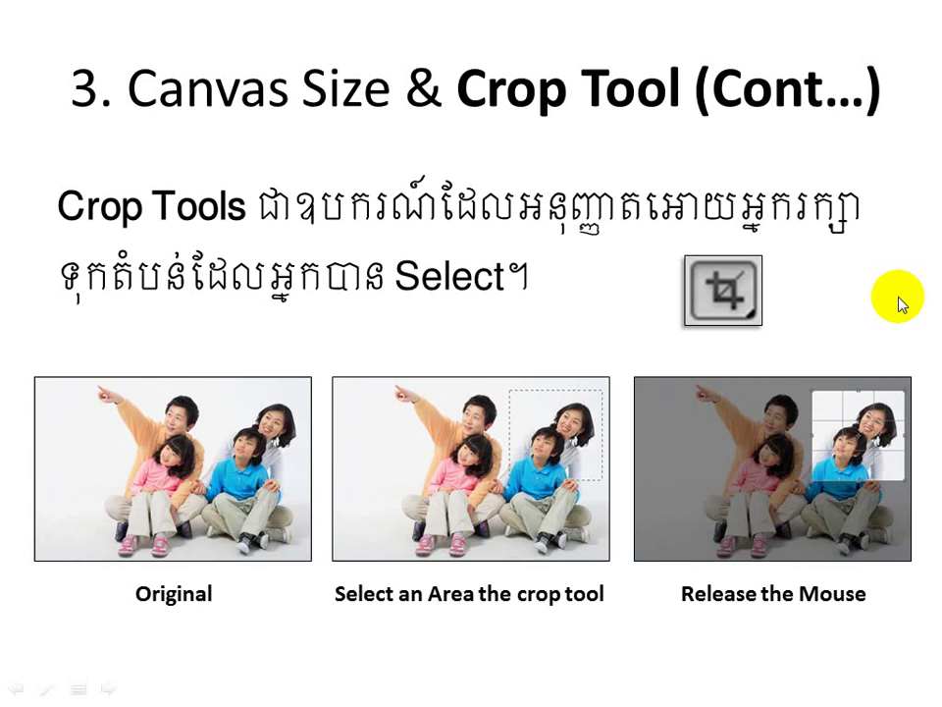
Back in Photoshop, create a new document with the Photo preset at Portrait, 4 x 6.
key("alt+Tab")
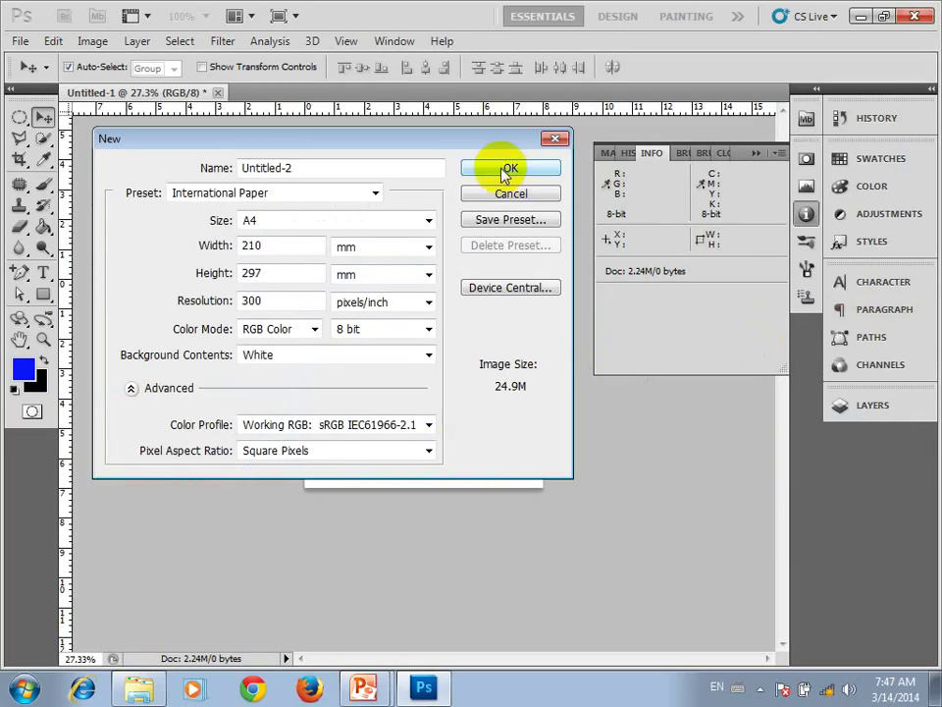
left_click(370, 222)
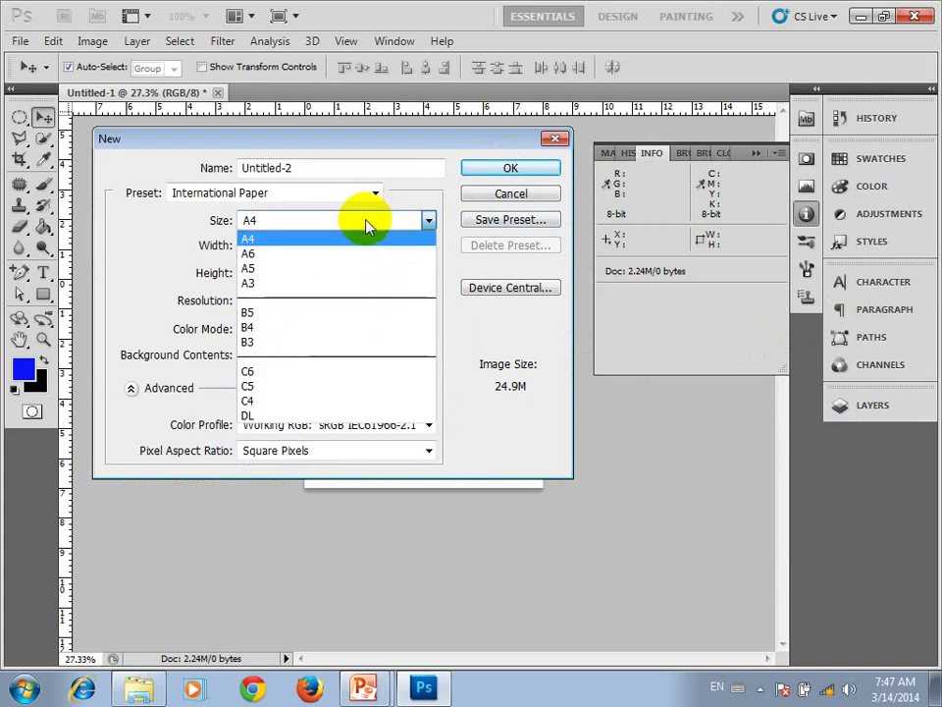
left_click(290, 194)
left_click(290, 194)
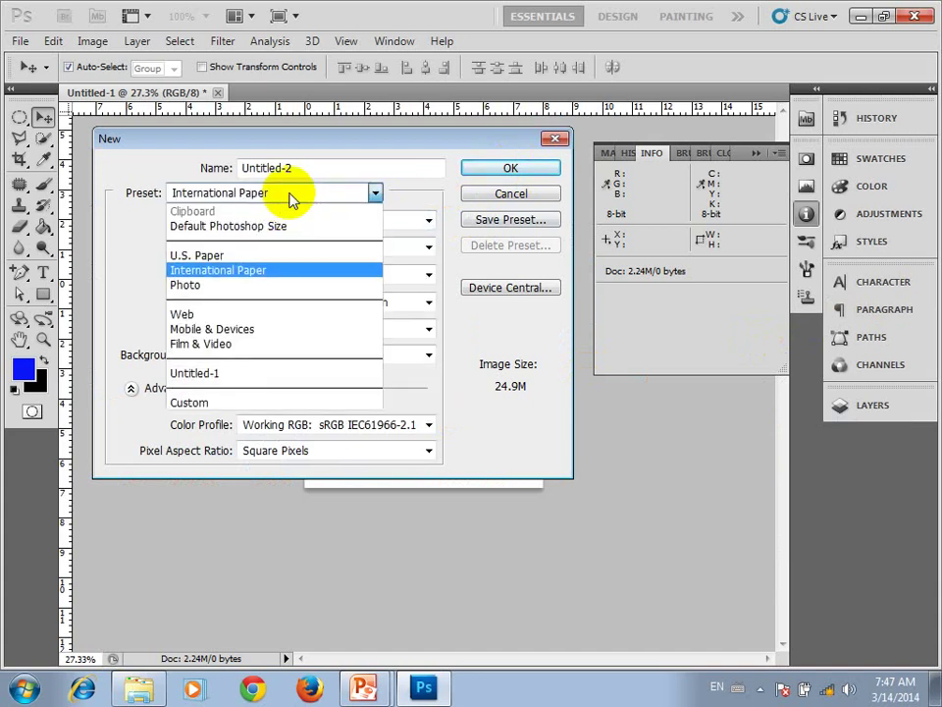
left_click(246, 284)
left_click(288, 225)
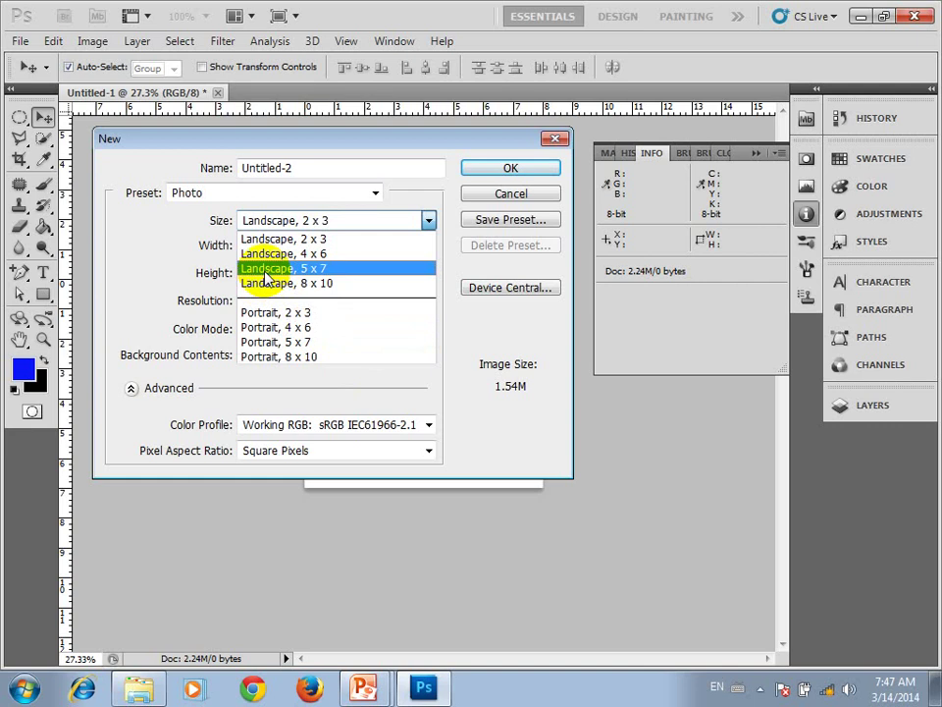
left_click(263, 328)
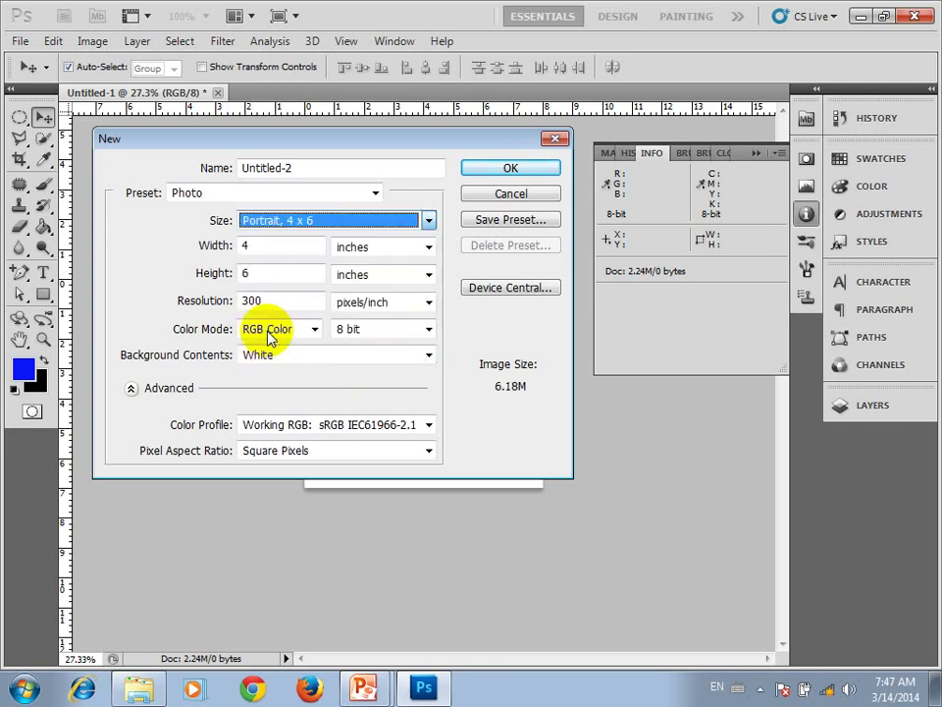
left_click(487, 174)
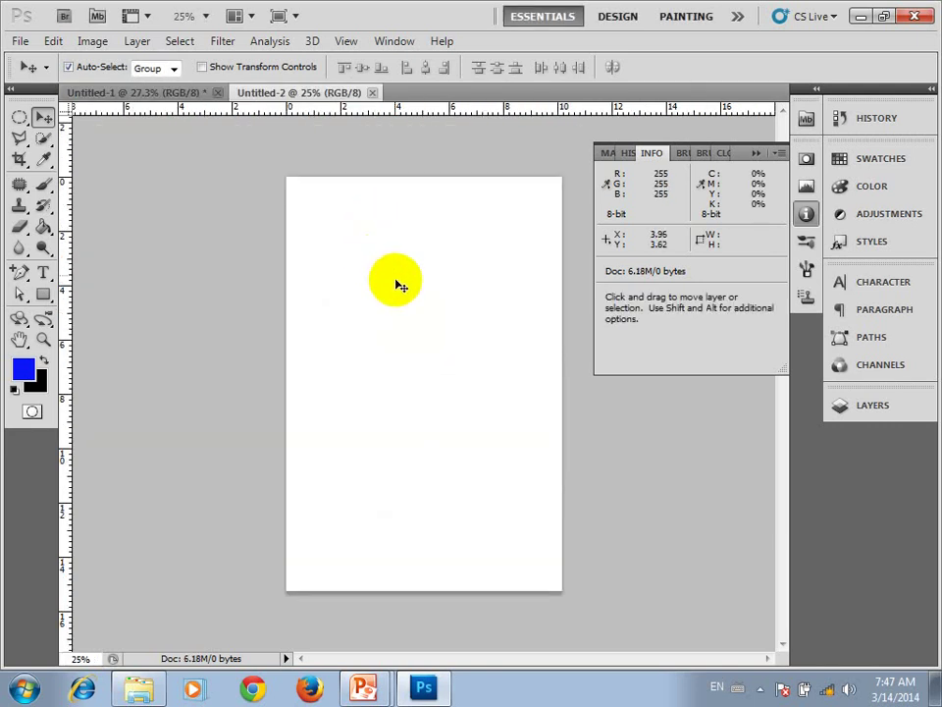
Crop the blank 4 × 6 inch page to a roughly square area at its top-left corner.
left_click(21, 159)
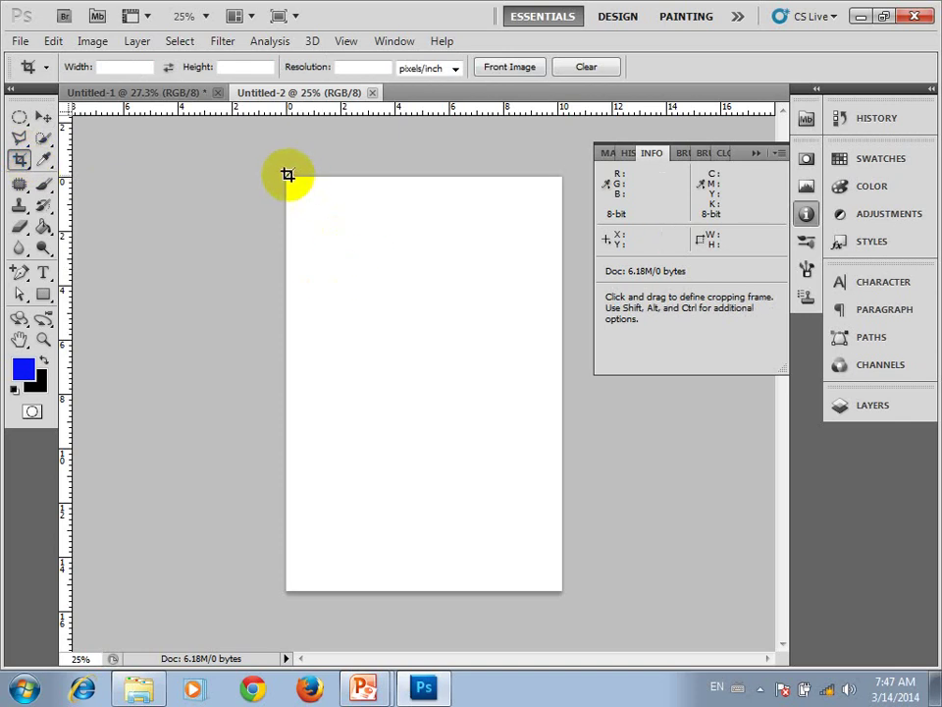
left_click_drag(287, 178, 472, 372)
key("Return")
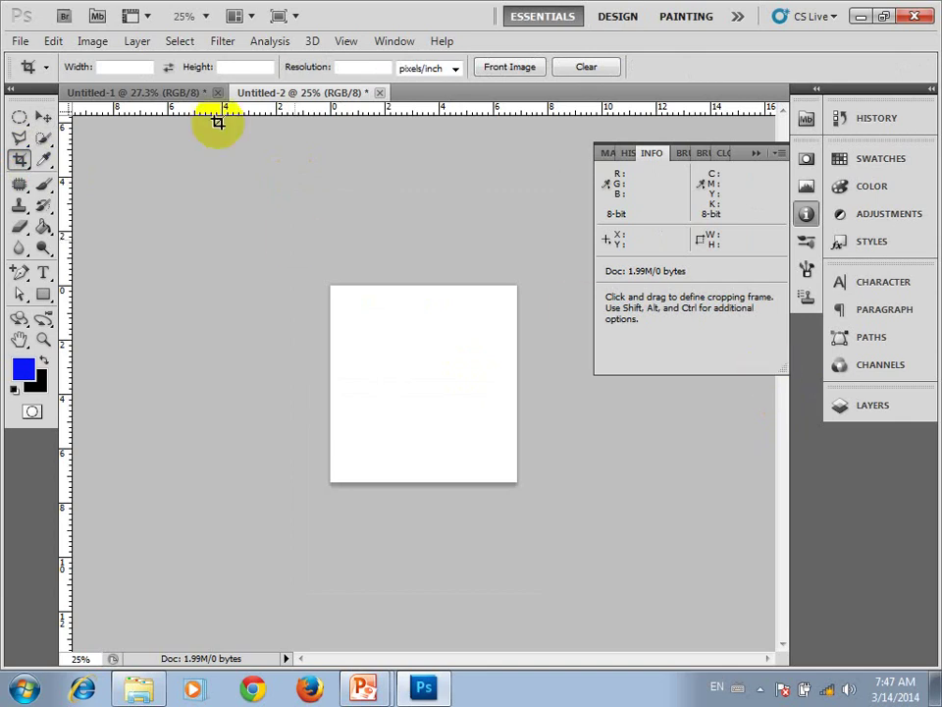
left_click(20, 41)
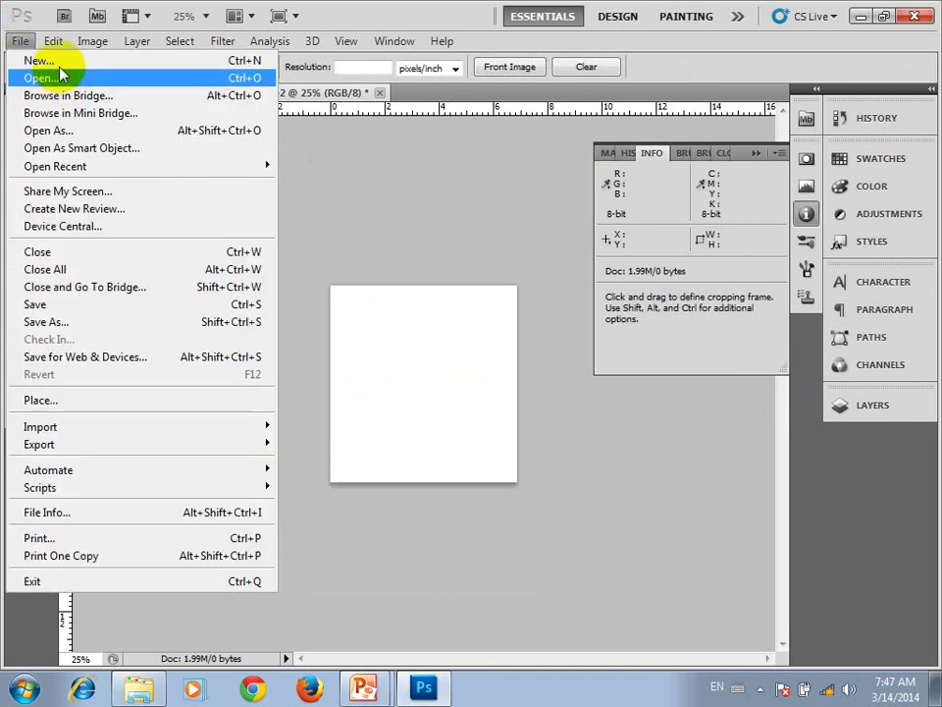
Open gold-iphone5s-skins-02.png from the IM Lesson images folder.
left_click(444, 11)
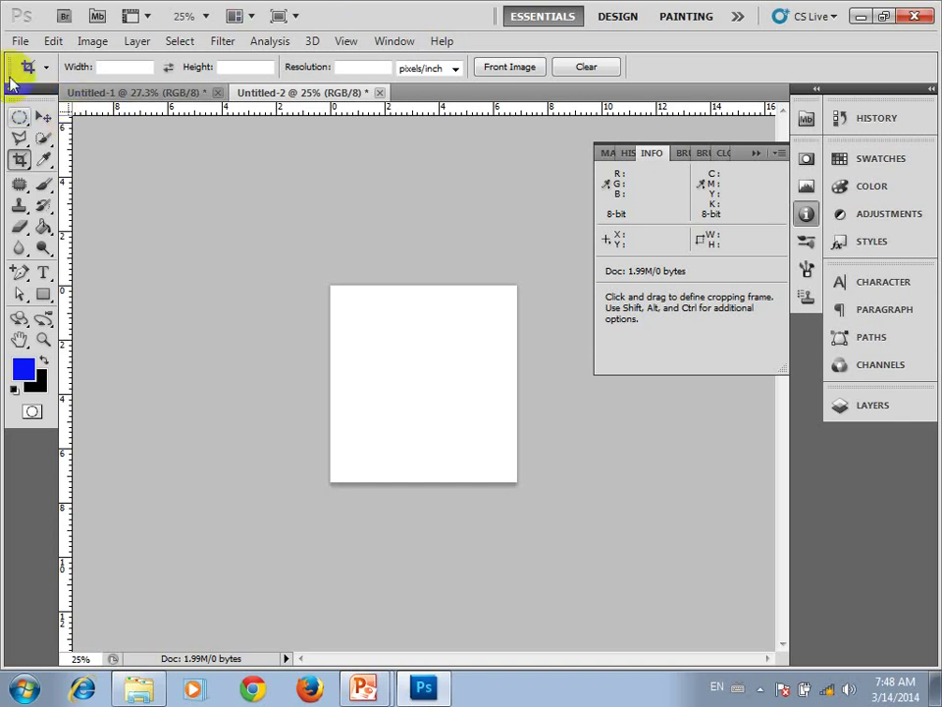
left_click(20, 42)
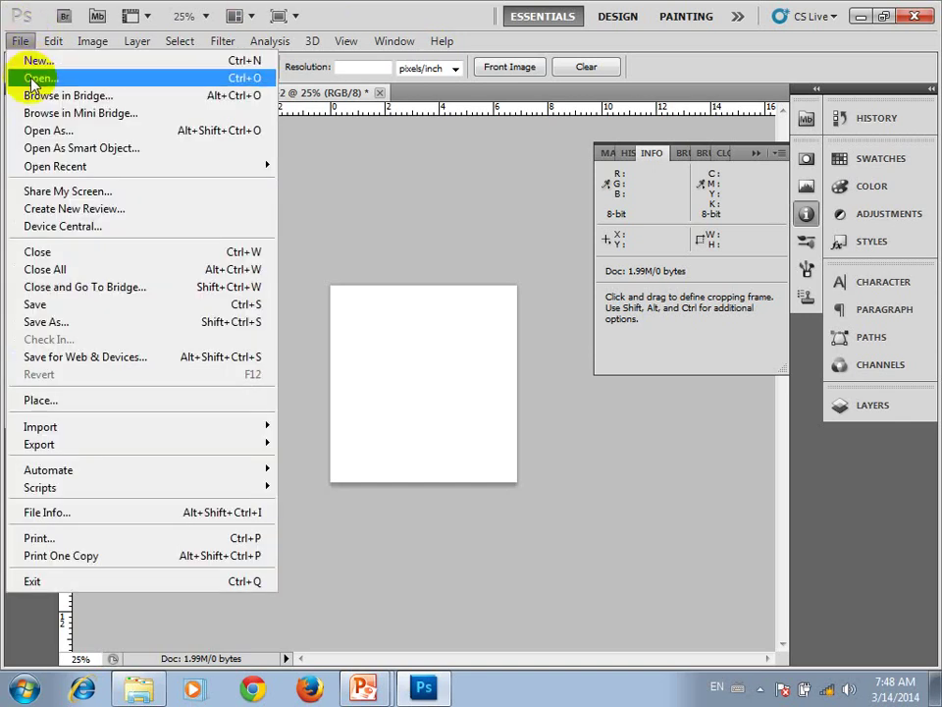
left_click(32, 79)
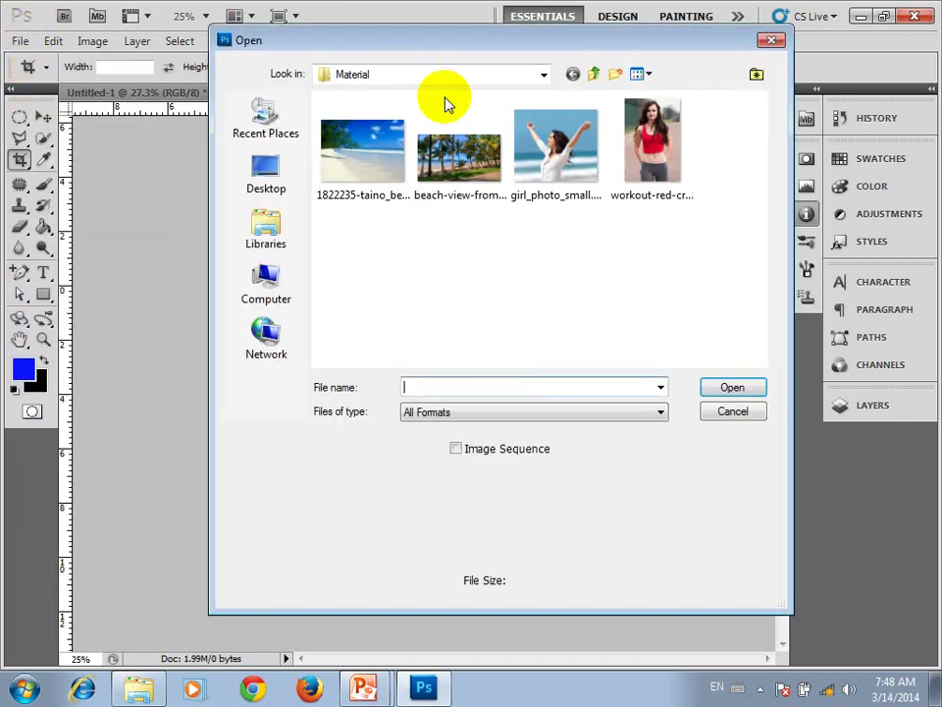
left_click(595, 74)
left_click(596, 75)
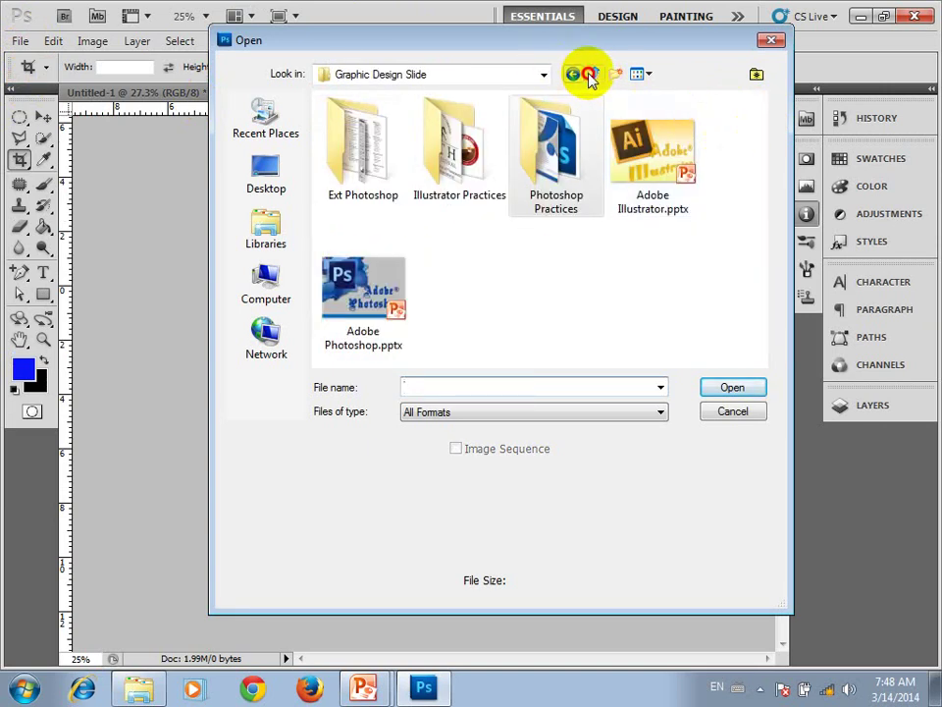
left_click(595, 74)
double_click(580, 265)
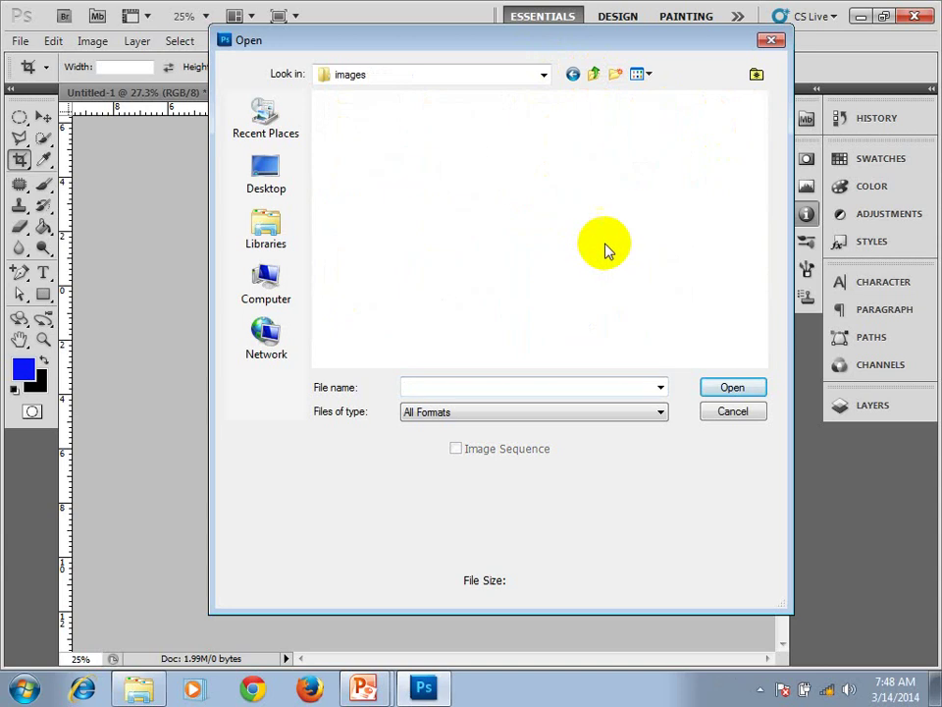
left_click_drag(763, 118, 761, 234)
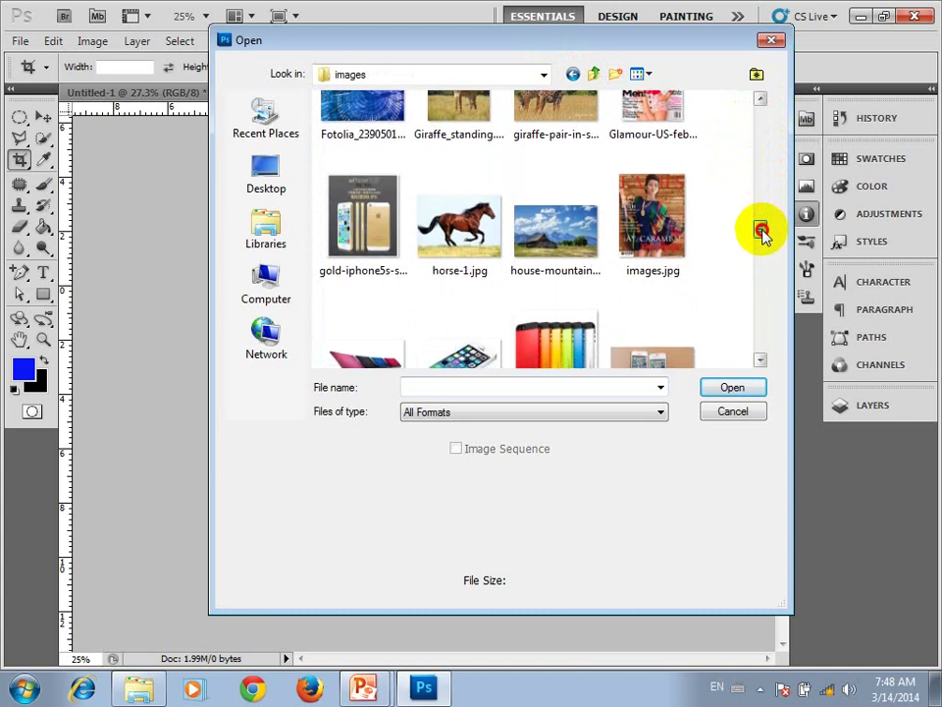
left_click(397, 245)
left_click(733, 389)
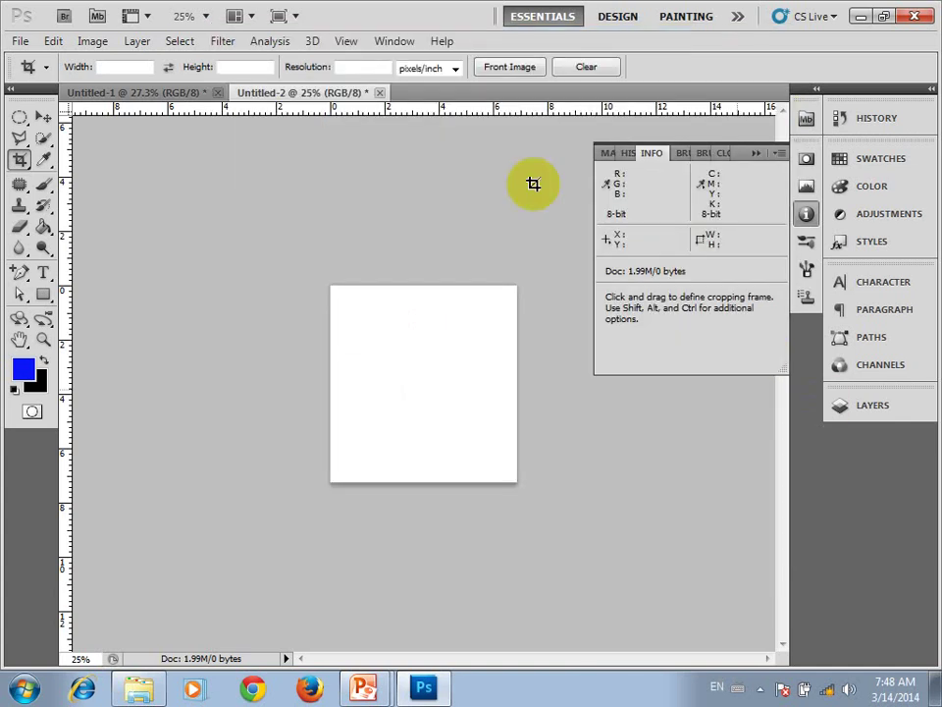
Crop the gold iPhone 5S image just inside its white border.
scroll(422, 212, "down", 2)
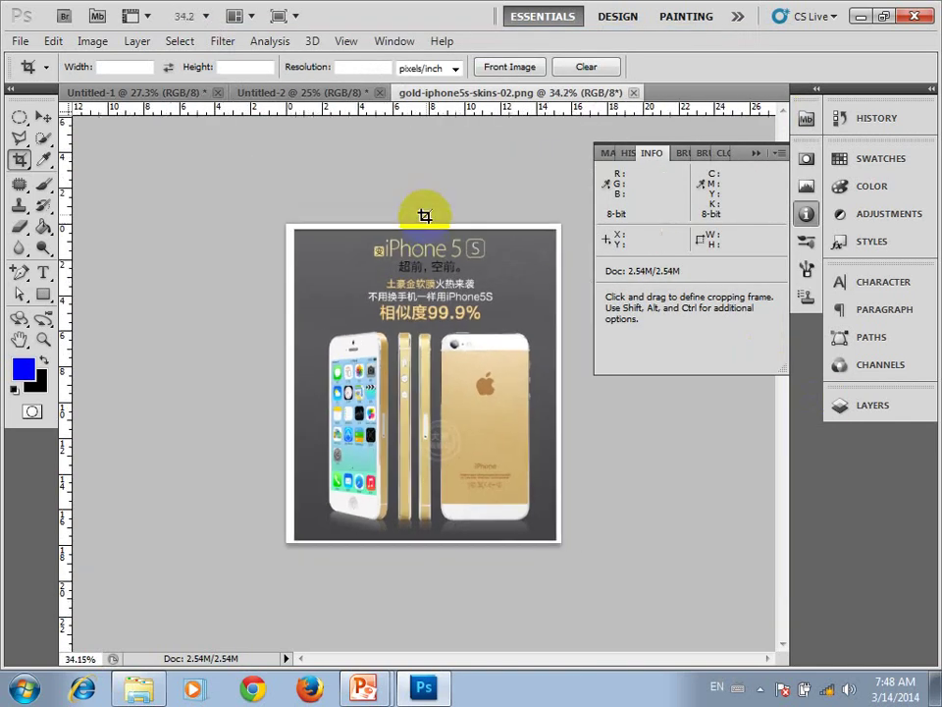
scroll(453, 415, "up", 1)
scroll(454, 414, "up", 1)
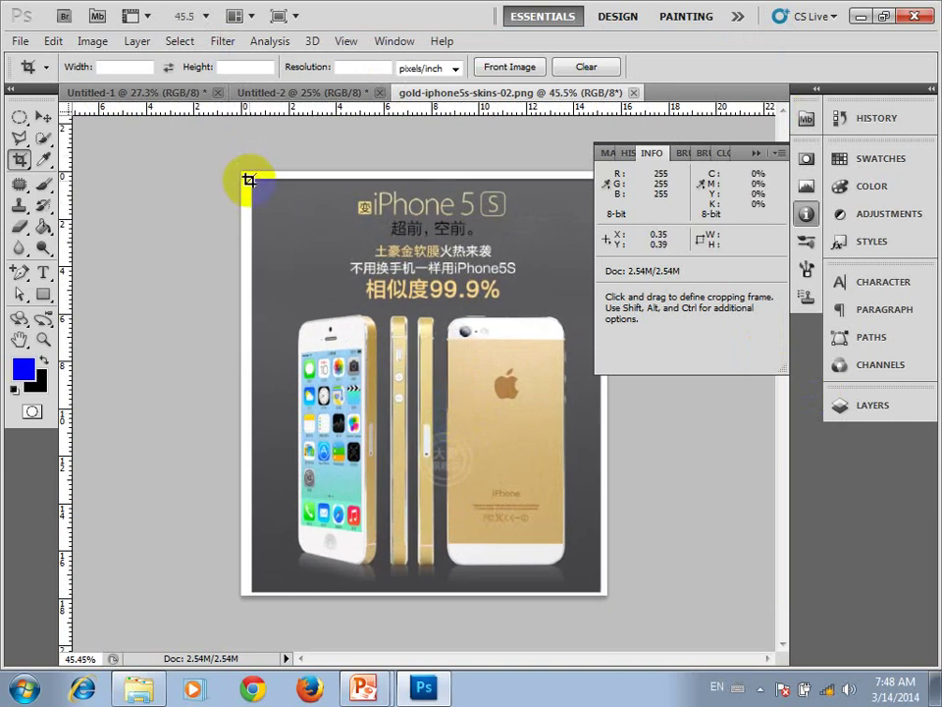
left_click_drag(255, 181, 592, 572)
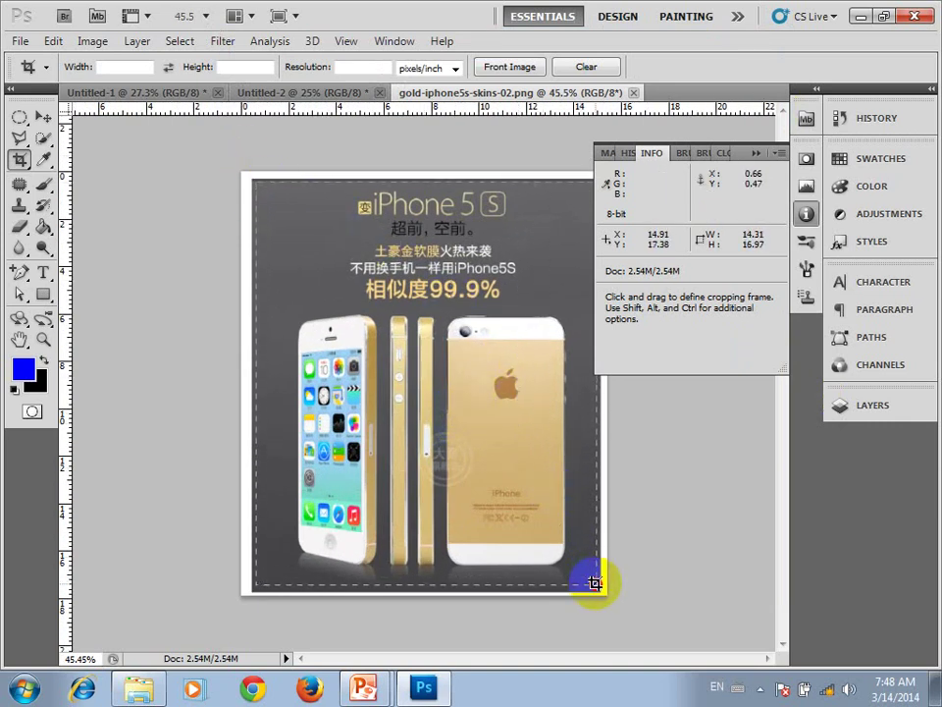
left_click_drag(592, 573, 597, 585)
key("Return")
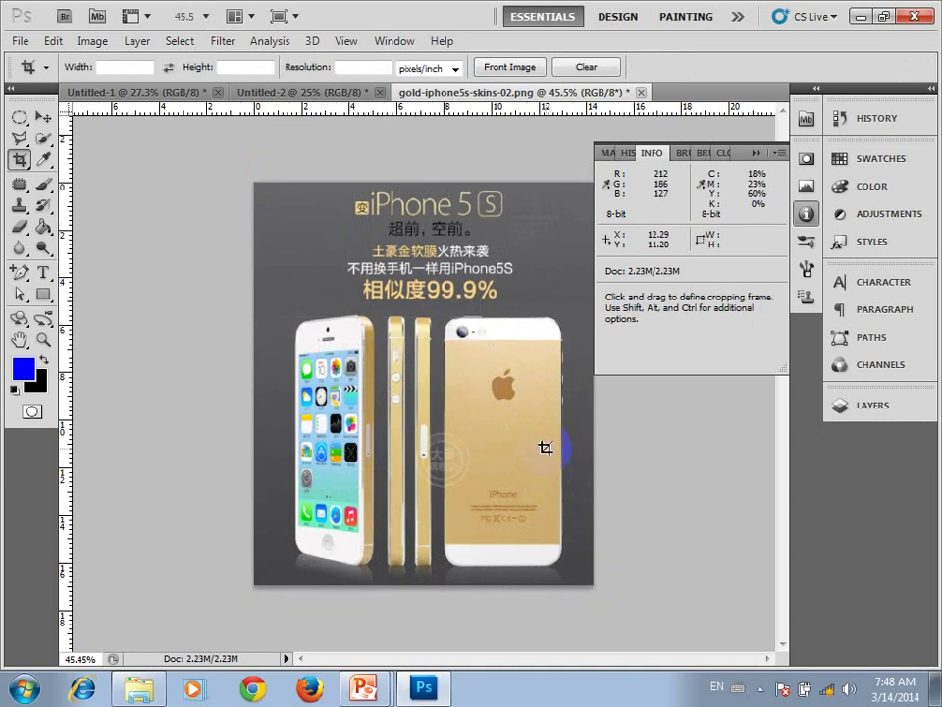
Show the History Palette Basics & Saving Images slide, then return to Photoshop.
left_click(364, 687)
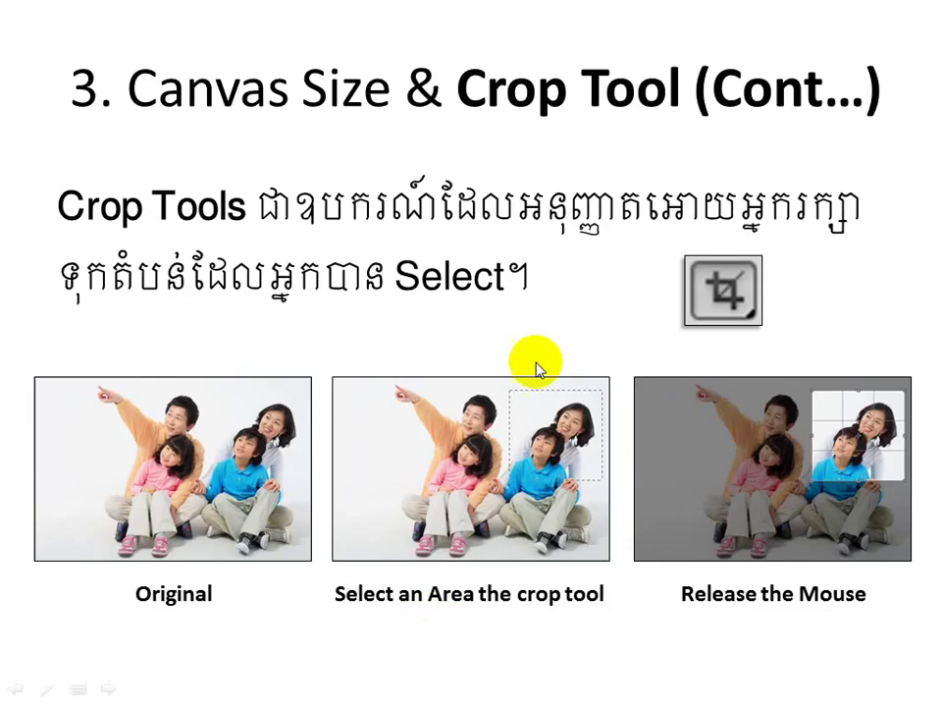
left_click(536, 369)
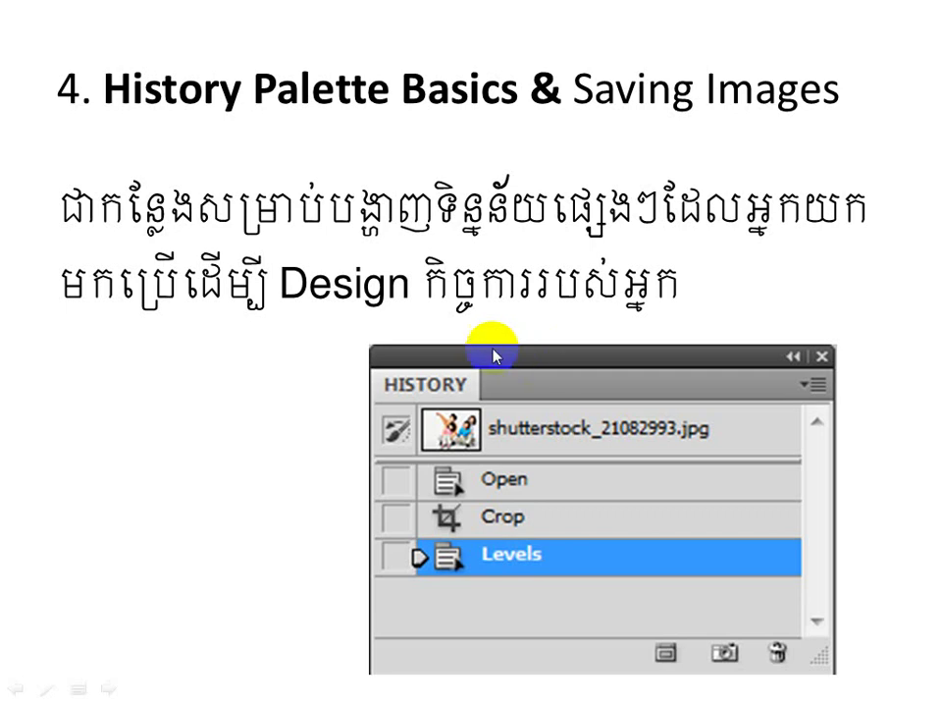
key("alt+Tab")
Close the cropped iPhone image document without saving.
left_click(332, 378)
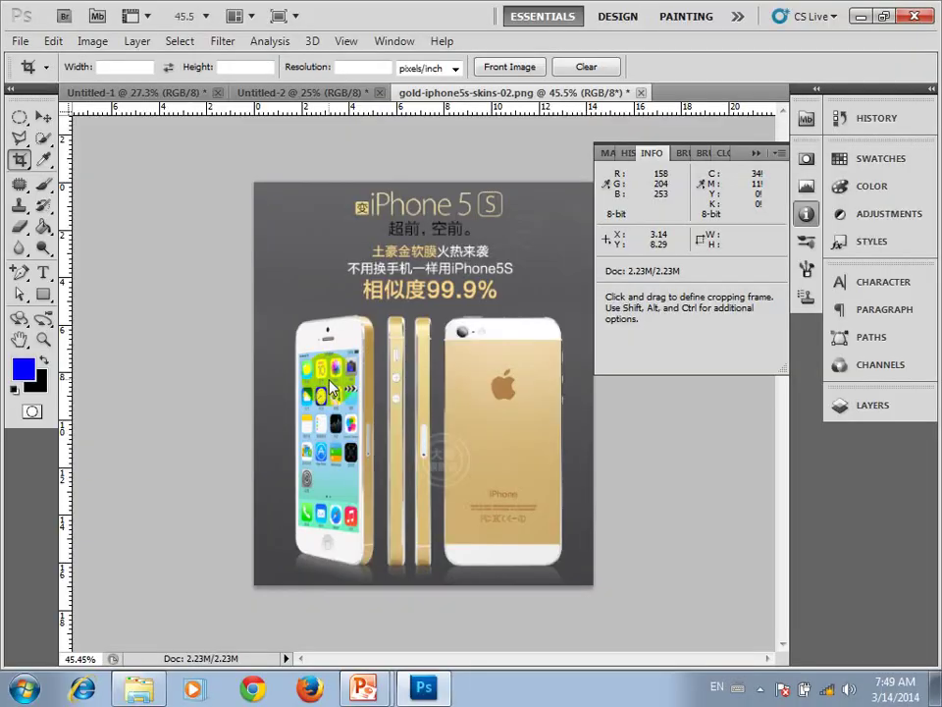
left_click(643, 95)
left_click(483, 436)
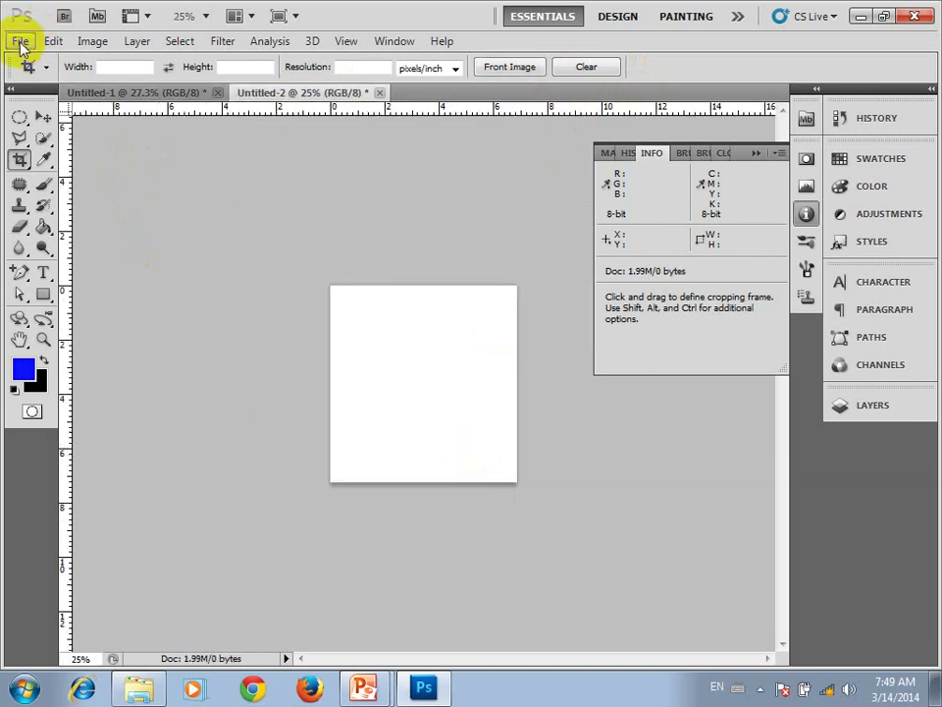
Open workout-red-cropped-top.jpg from Graphic Design Slide > Photoshop Practices > Refine Edge > Material.
left_click(19, 41)
left_click(20, 77)
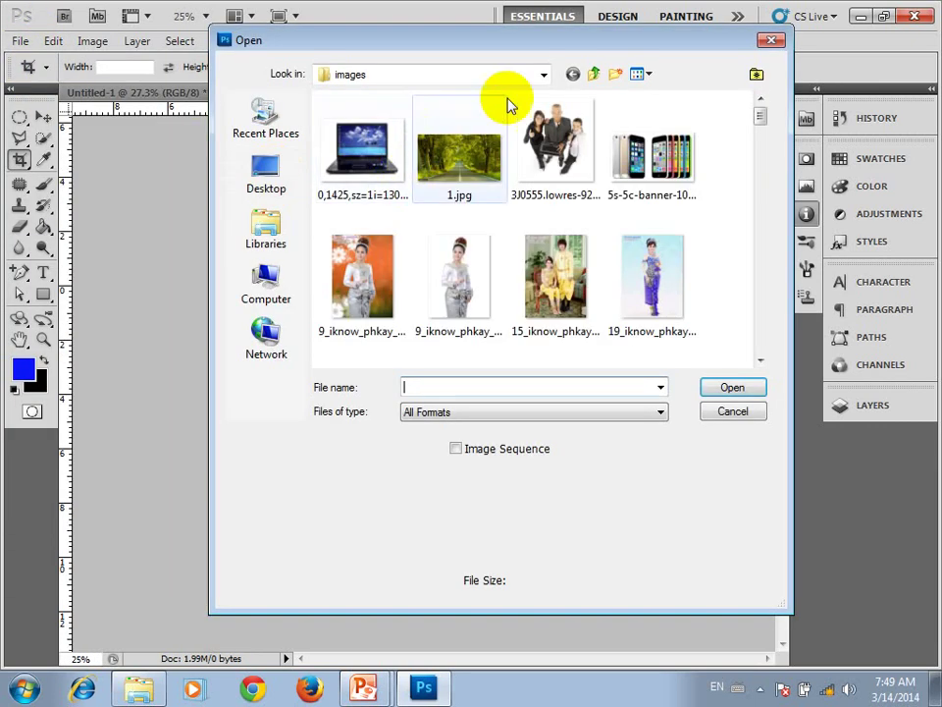
left_click(597, 74)
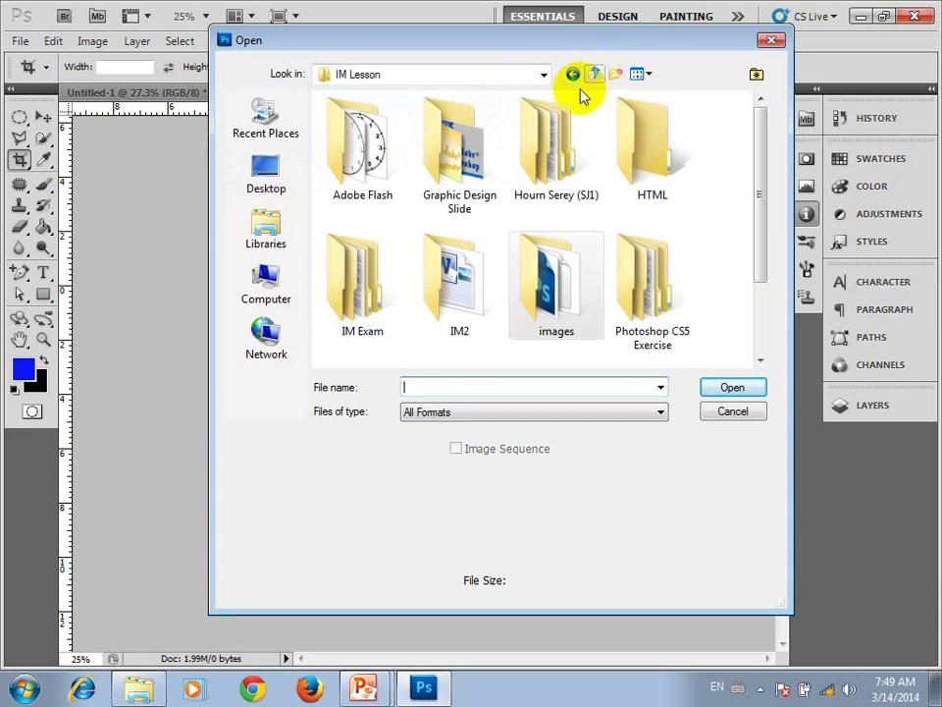
double_click(447, 197)
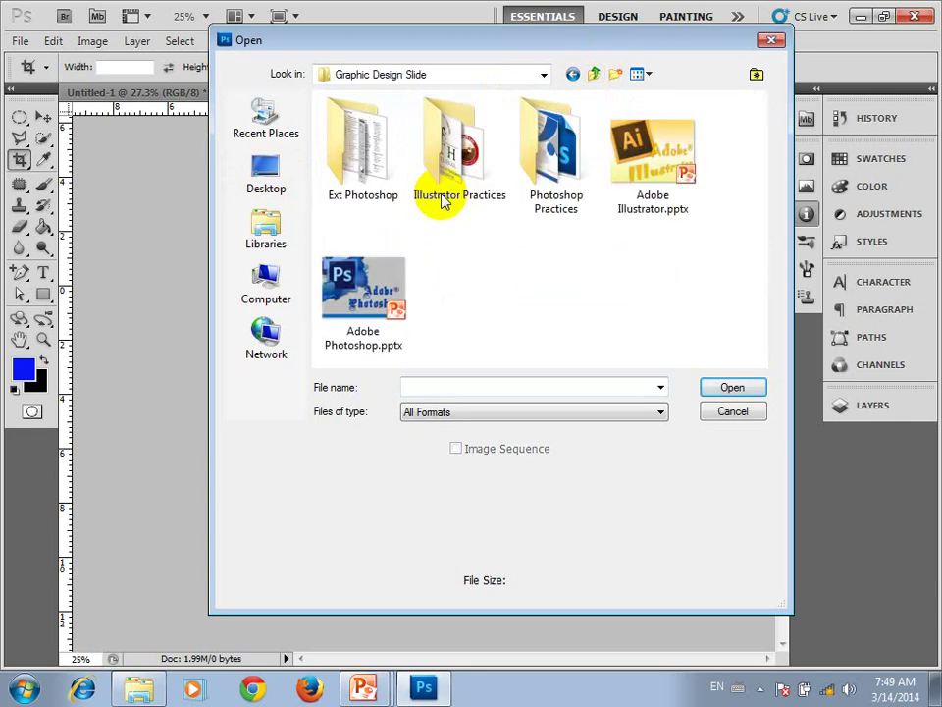
double_click(525, 171)
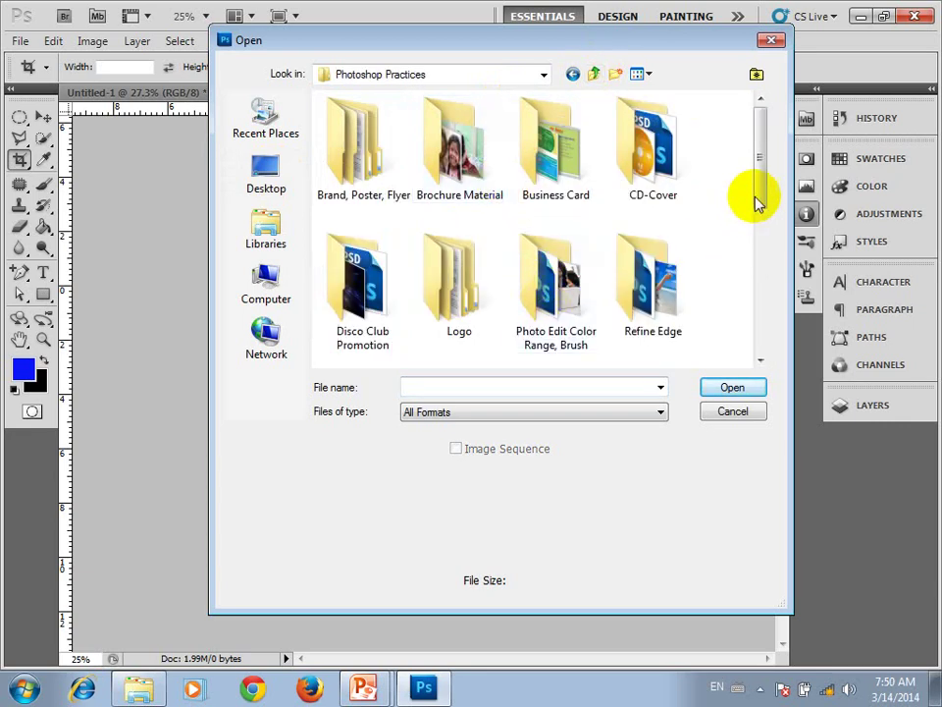
mouse_move(756, 201)
left_mouse_down()
mouse_move(772, 302)
mouse_move(764, 239)
left_mouse_up()
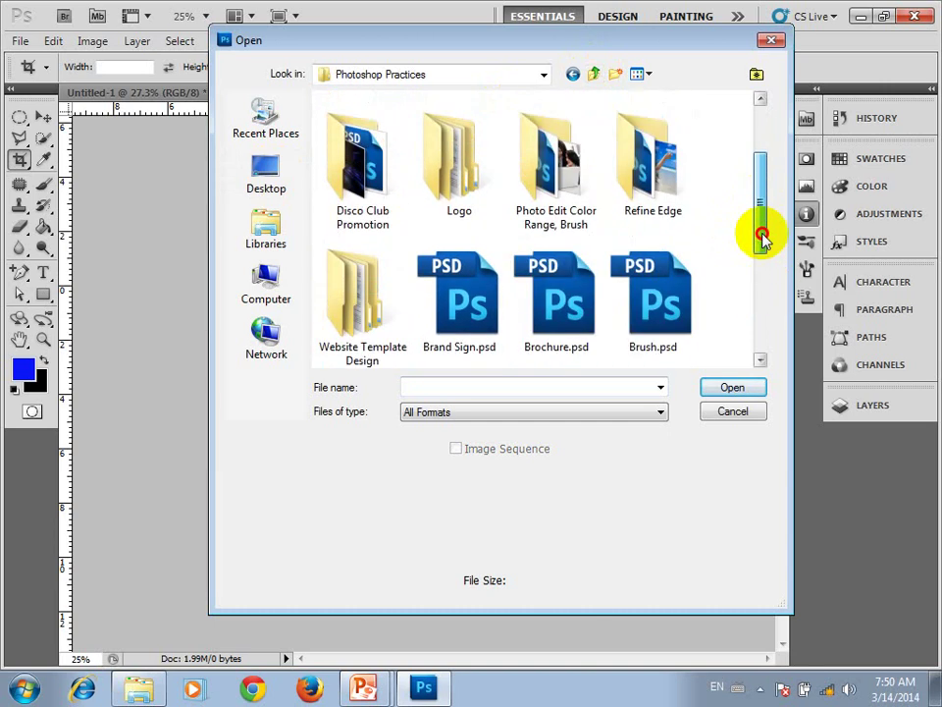
double_click(658, 209)
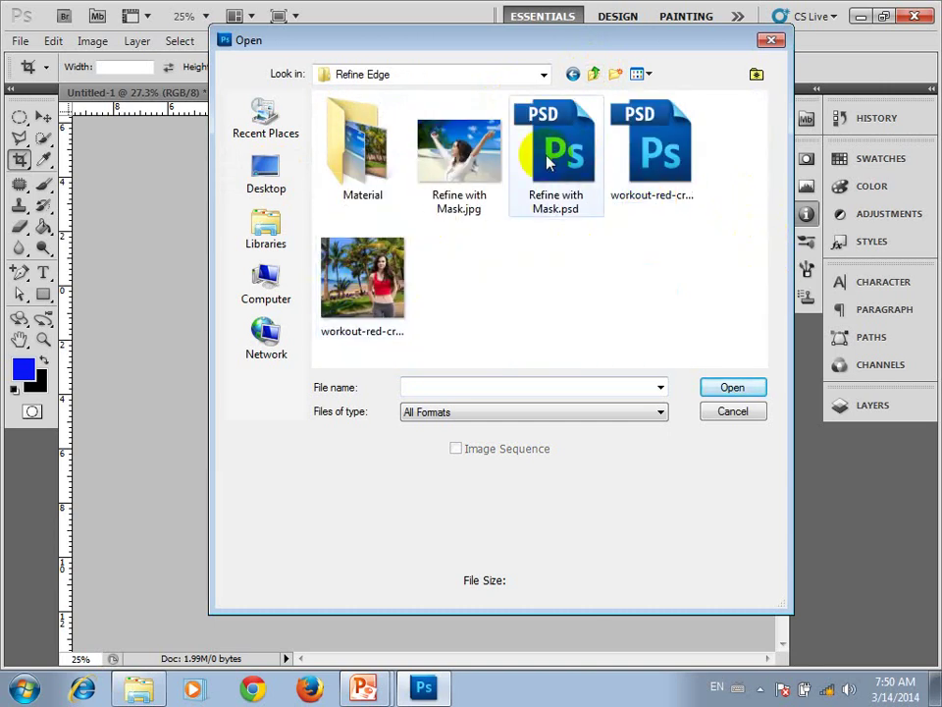
double_click(365, 162)
left_click(647, 147)
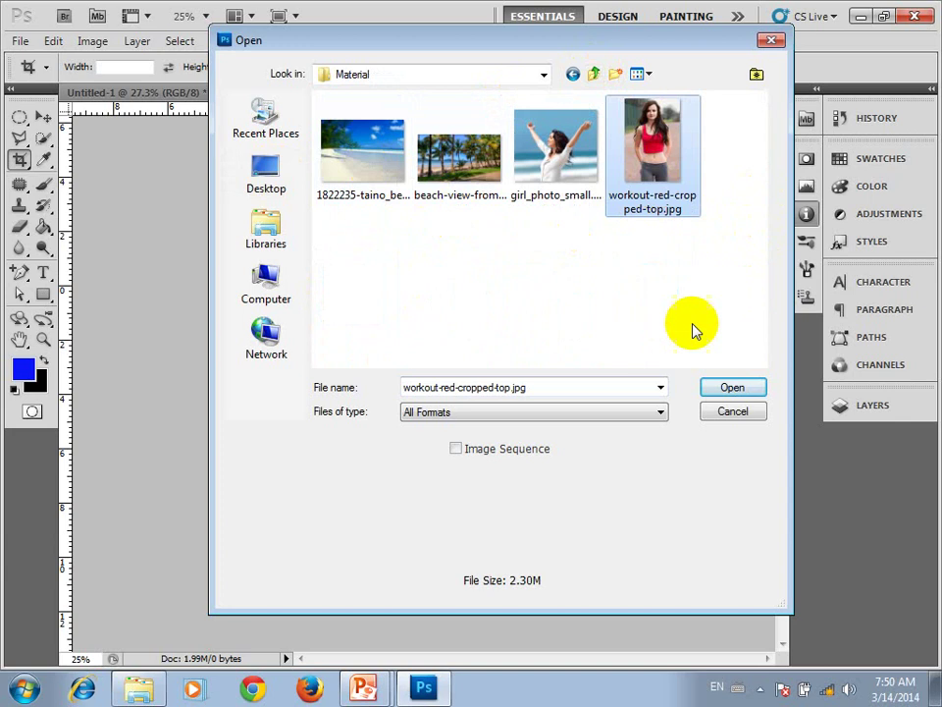
left_click(748, 386)
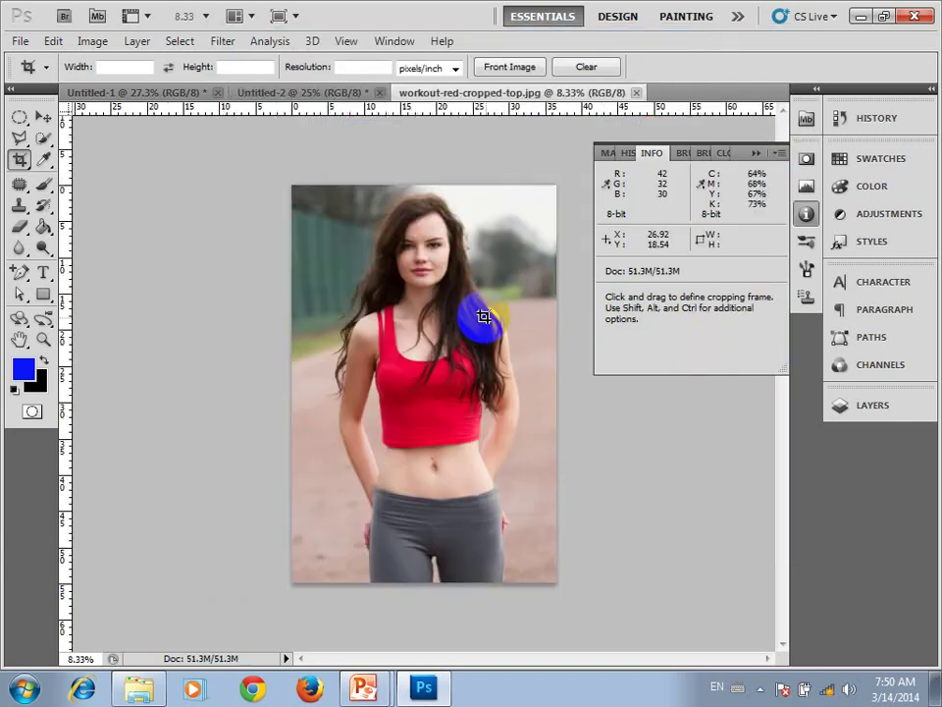
left_click(759, 164)
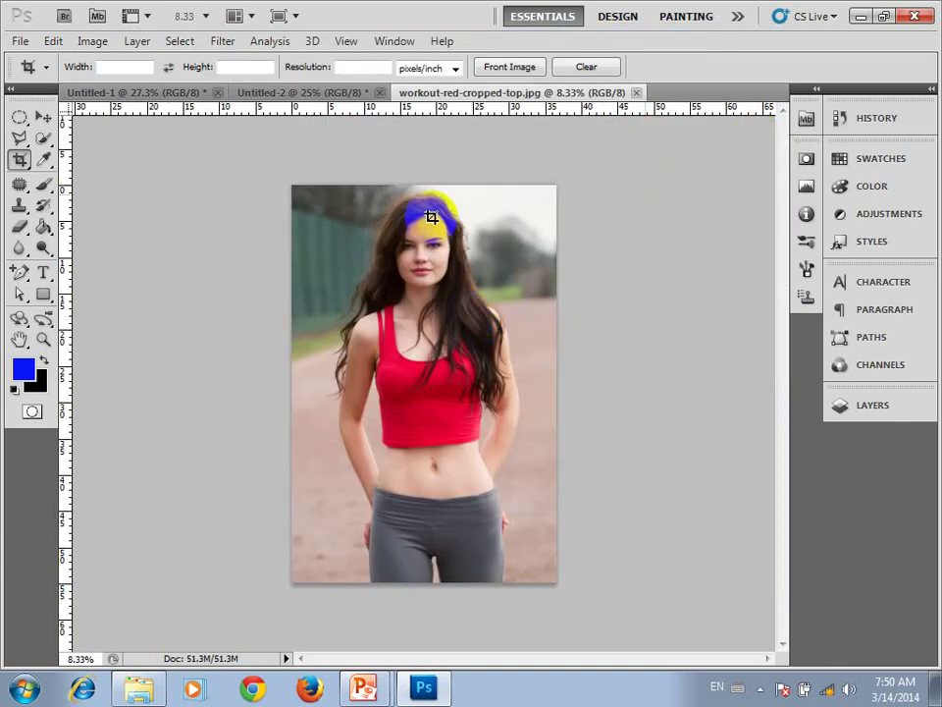
scroll(427, 212, "up", 2)
scroll(400, 204, "up", 2)
scroll(421, 179, "up", 3)
scroll(605, 298, "up", 3)
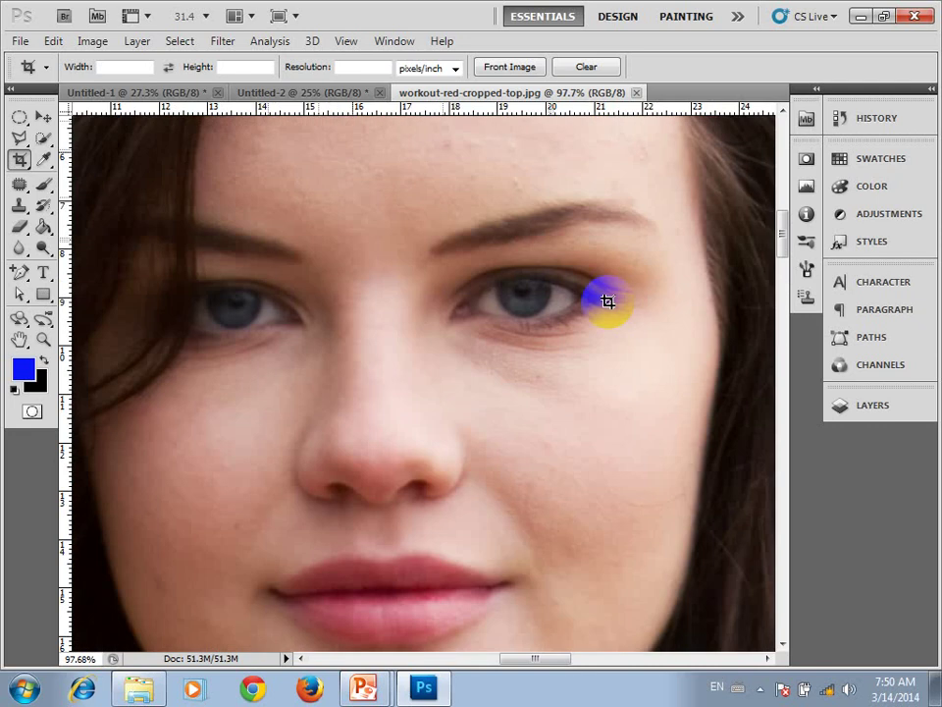
scroll(629, 324, "up", 2)
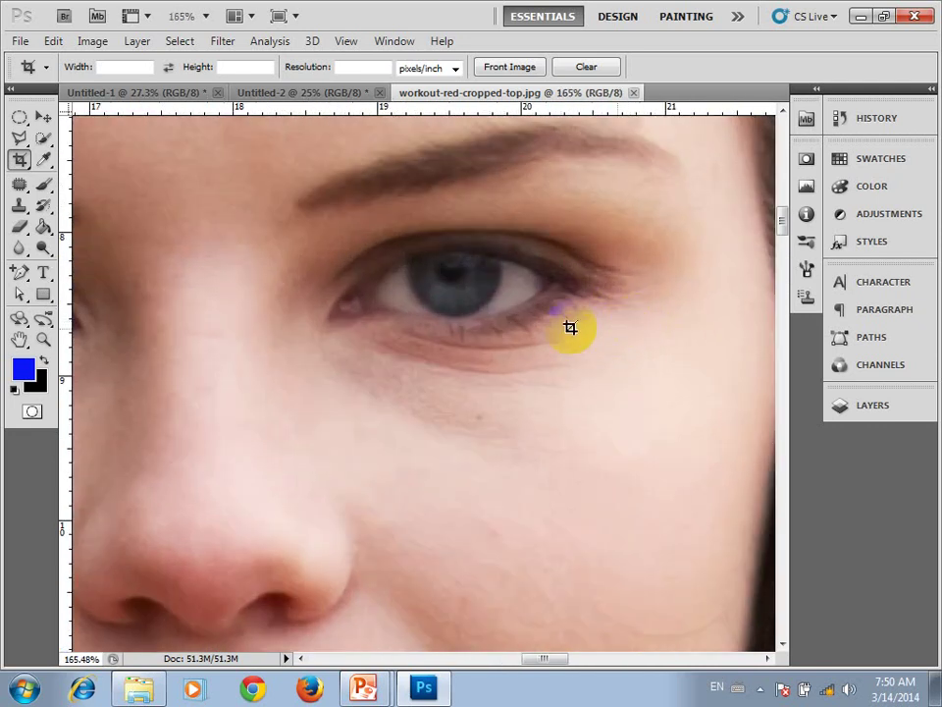
scroll(489, 431, "down", 1)
scroll(489, 429, "down", 1)
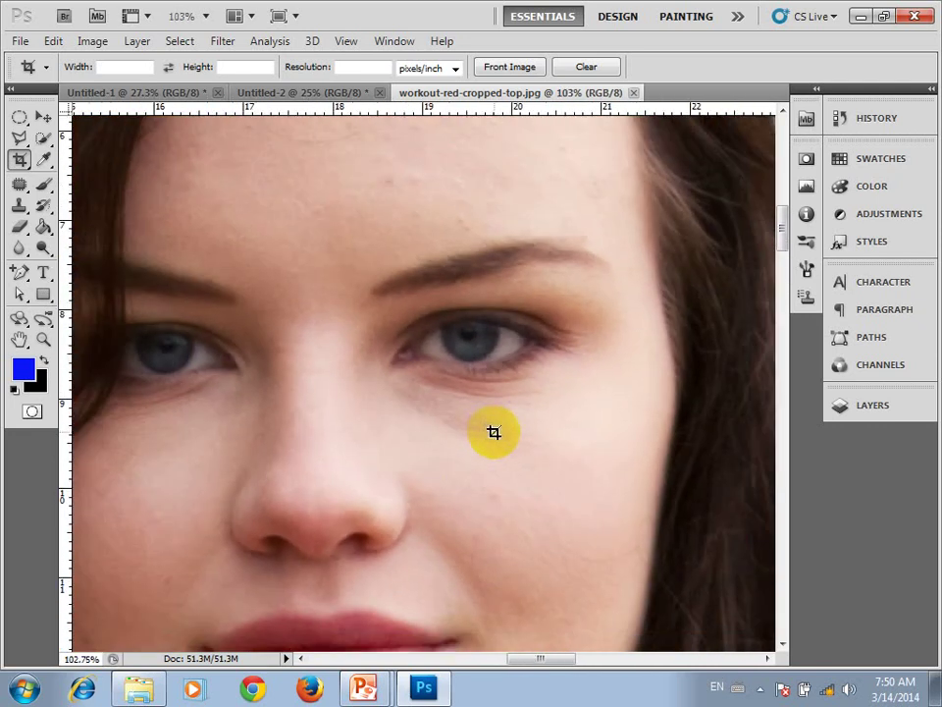
scroll(493, 431, "down", 1)
scroll(499, 431, "down", 1)
scroll(508, 431, "down", 1)
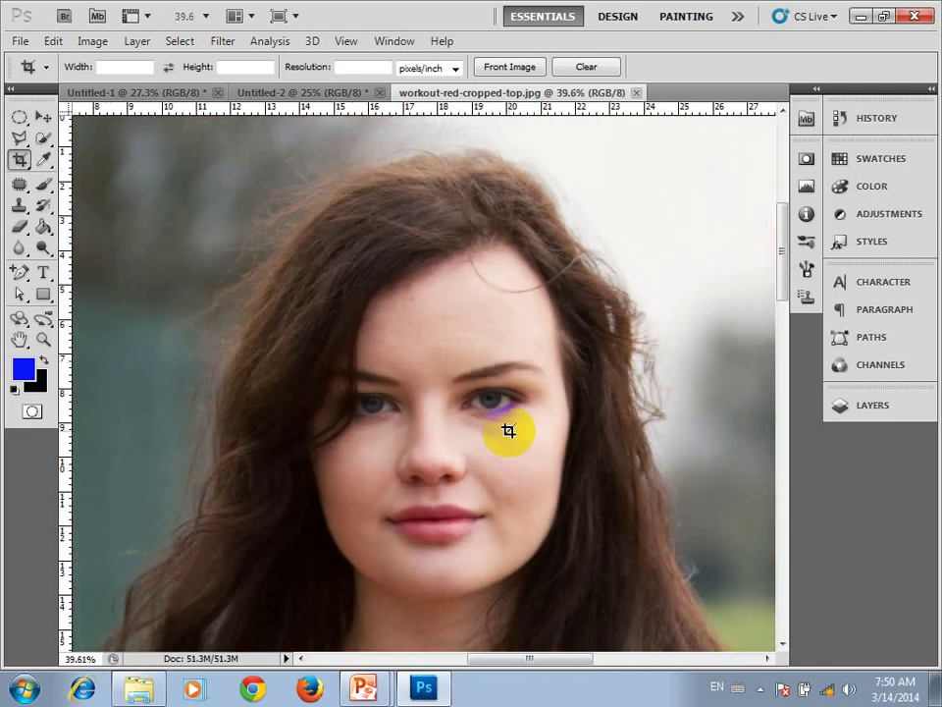
scroll(510, 433, "down", 2)
scroll(504, 437, "down", 1)
scroll(509, 471, "up", 2)
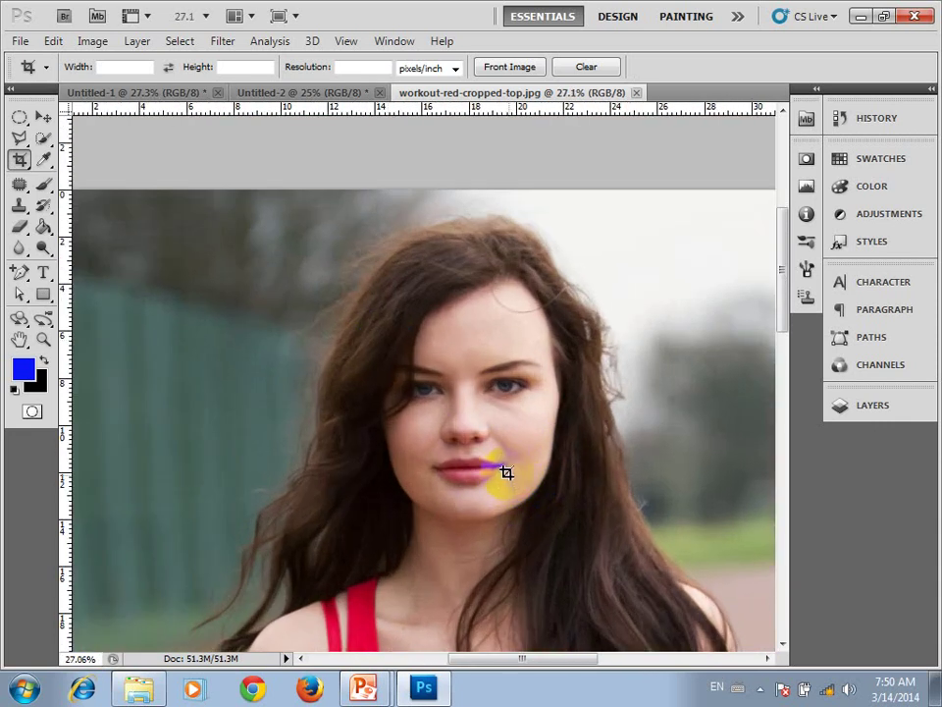
scroll(457, 419, "up", 1)
scroll(480, 304, "down", 1)
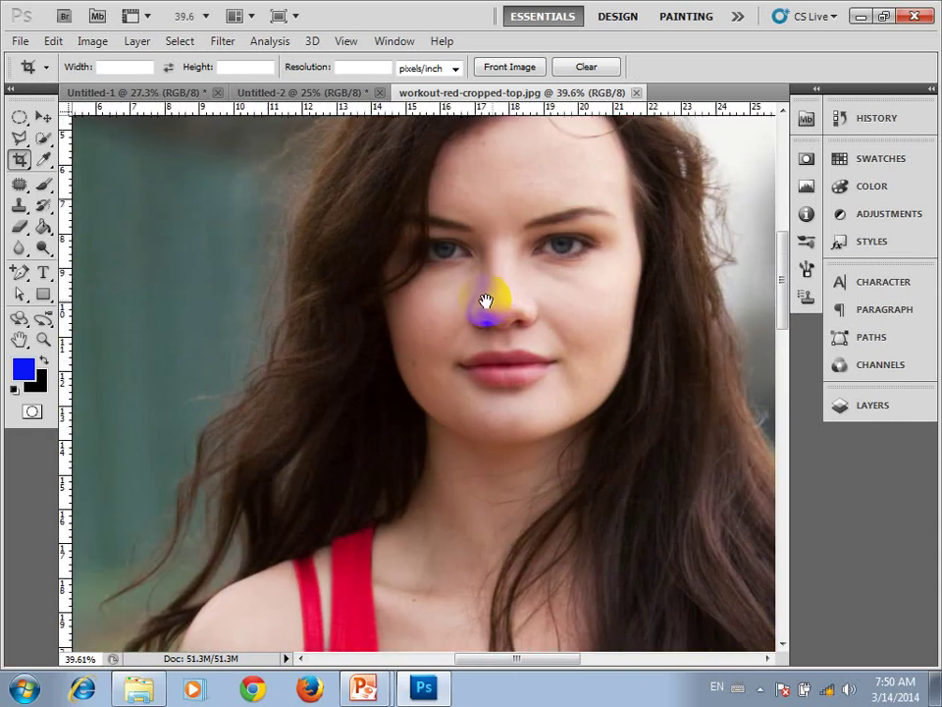
scroll(412, 398, "down", 1)
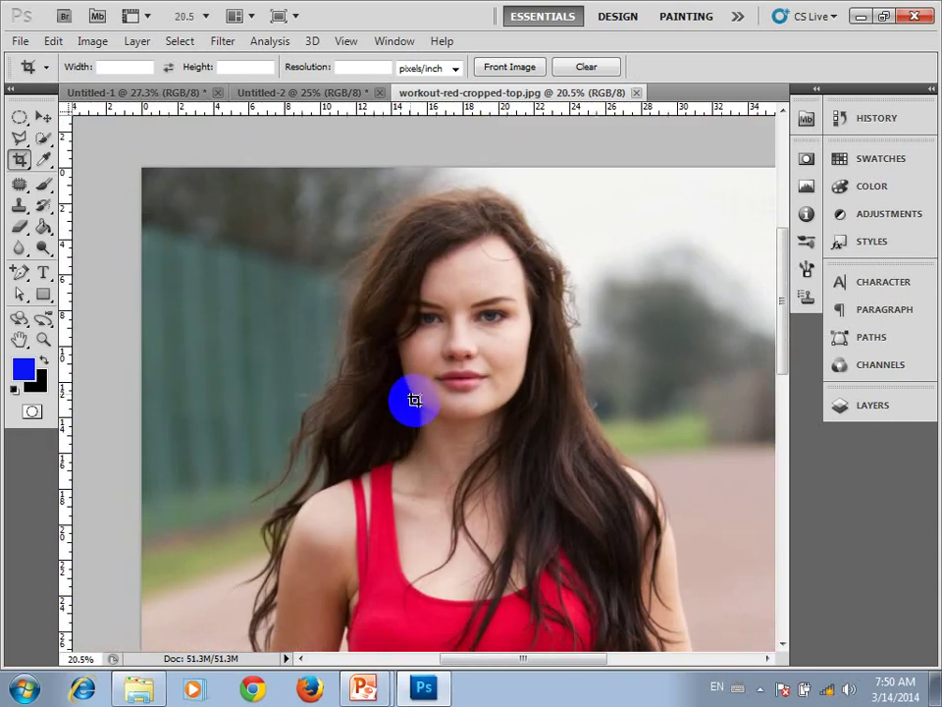
Apply Levels to the workout portrait with midtone 1.40 and black input 28.
left_click(86, 41)
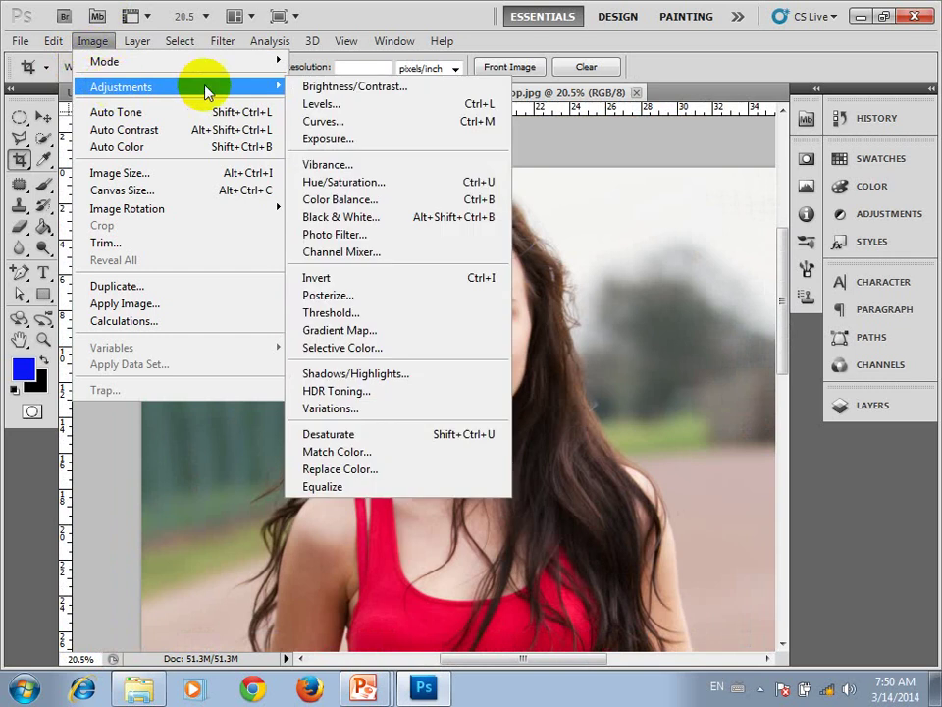
mouse_move(120, 87)
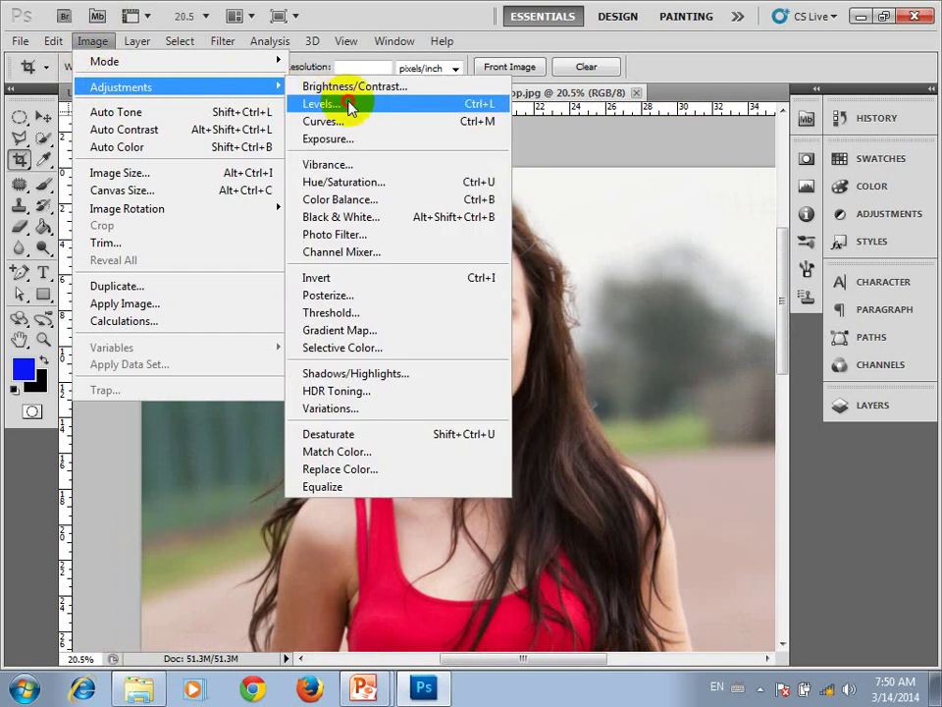
left_click(351, 104)
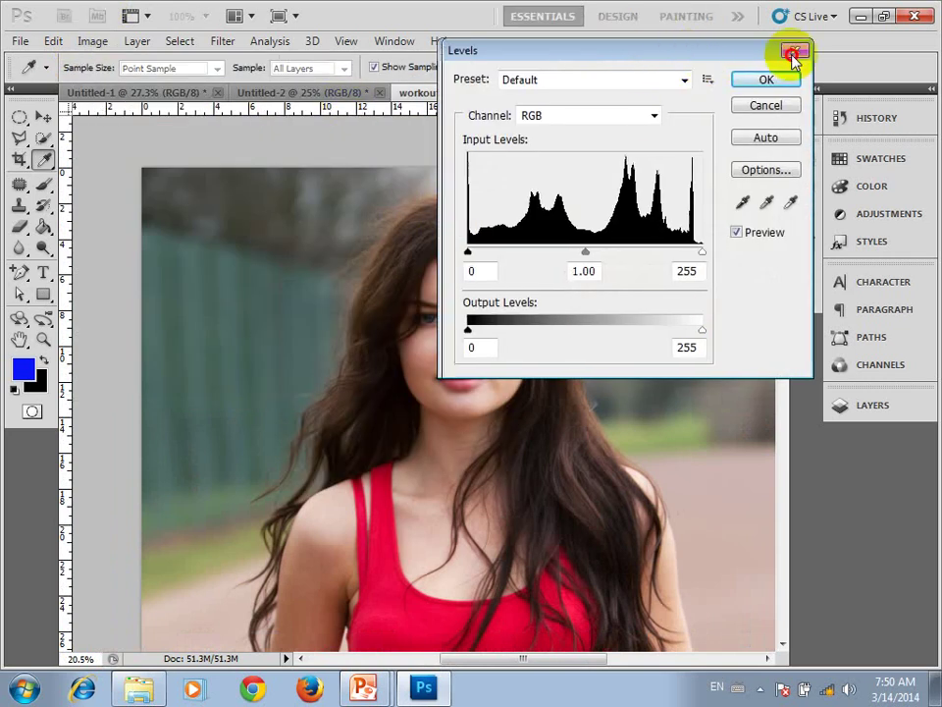
left_click_drag(638, 50, 760, 46)
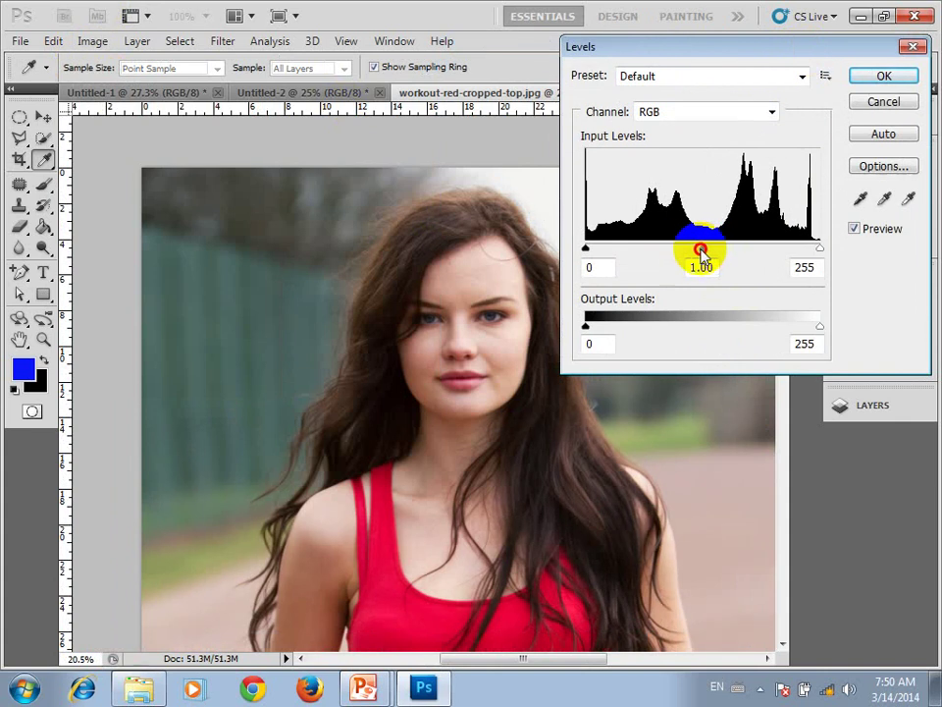
left_click_drag(700, 252, 675, 253)
left_click_drag(586, 249, 610, 251)
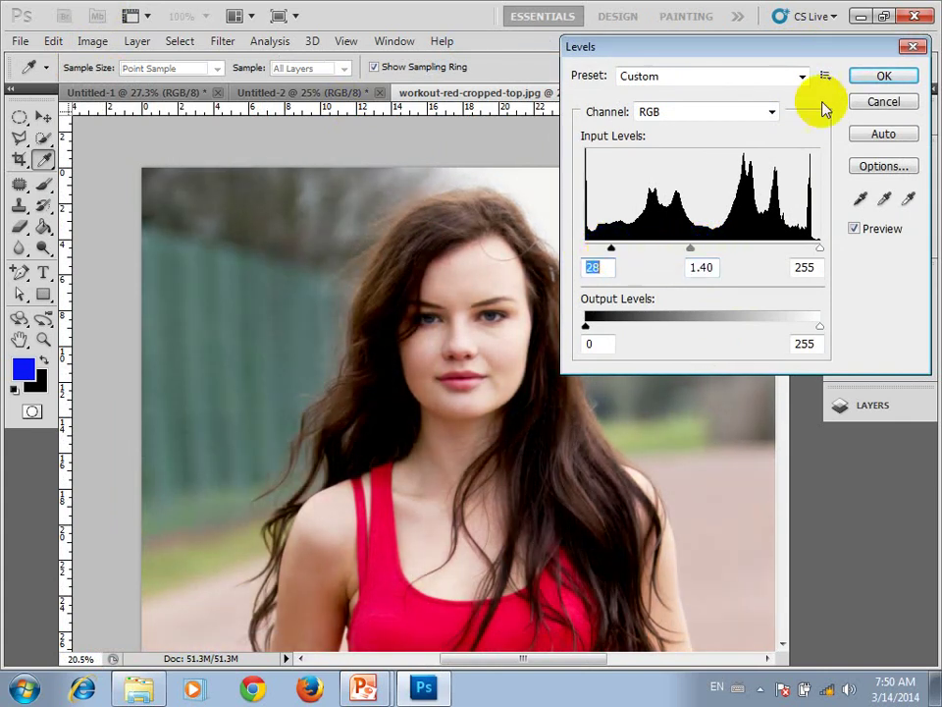
left_click(871, 75)
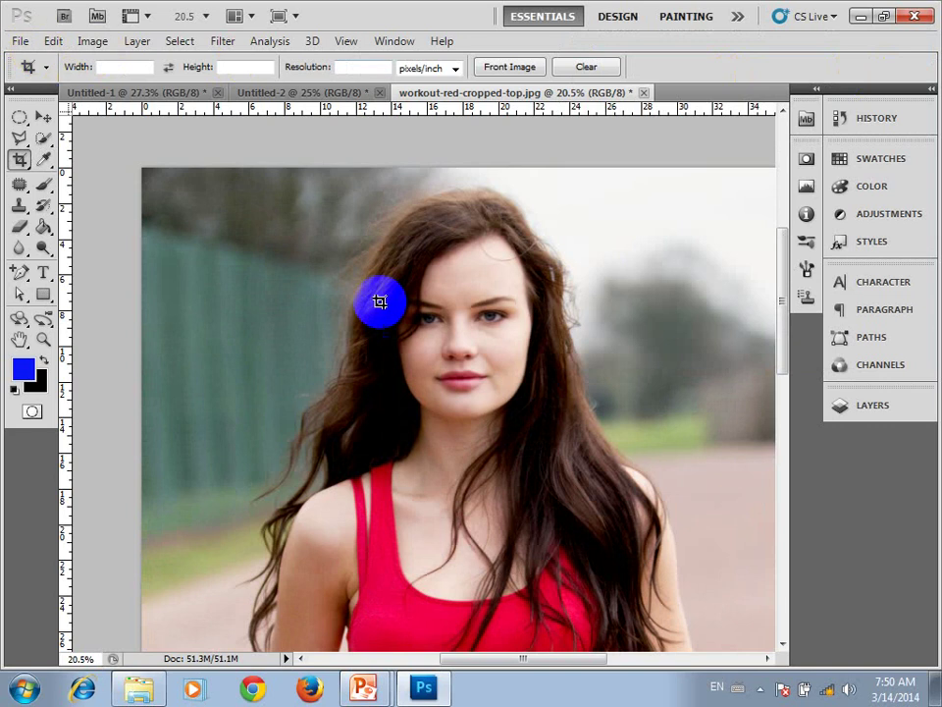
Quick-select the red top with a 125 brush in Add mode, including the strap by the hair.
scroll(495, 534, "down", 2)
mouse_move(495, 535)
left_mouse_down()
mouse_move(490, 275)
mouse_move(388, 332)
left_mouse_up()
left_click(43, 137)
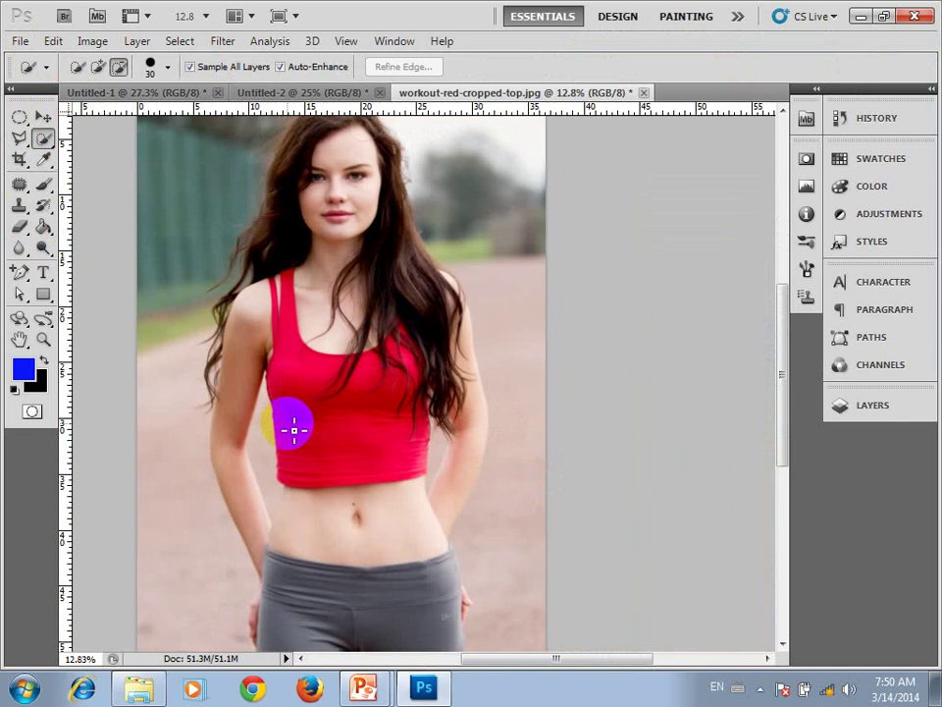
key("bracketright")
key("bracketright")
key("bracketright")
left_click(98, 67)
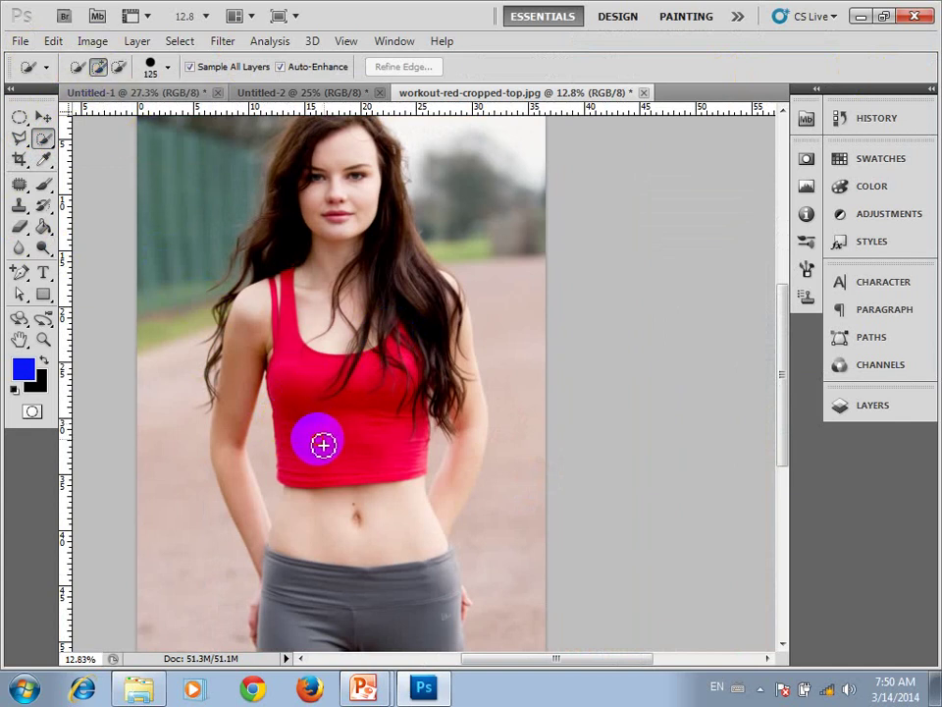
mouse_move(300, 370)
left_mouse_down()
mouse_move(405, 420)
mouse_move(406, 441)
left_mouse_up()
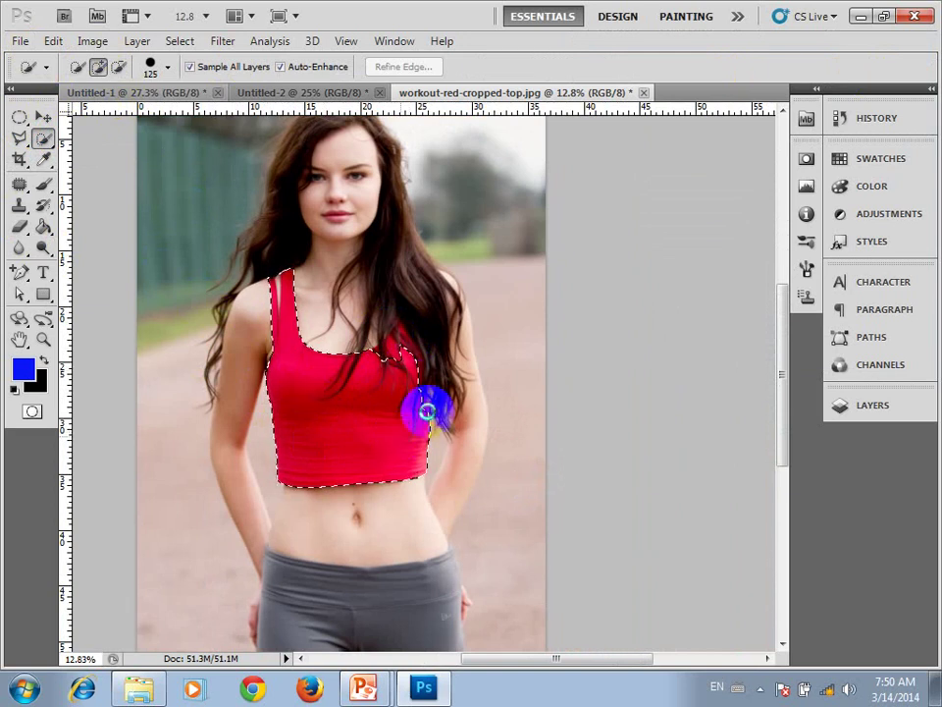
scroll(361, 327, "up", 3)
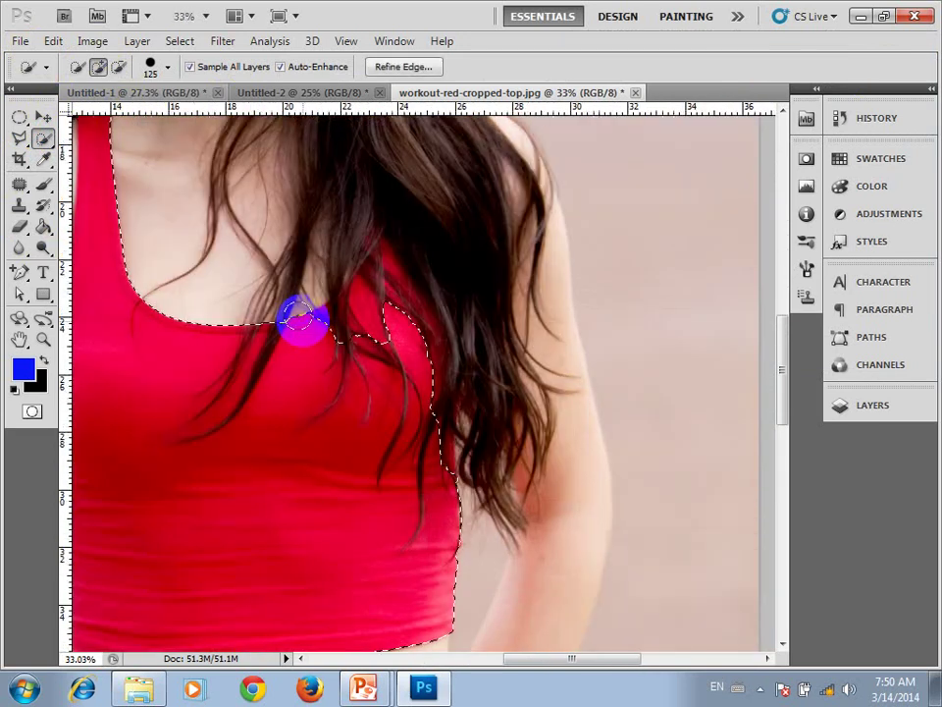
left_click_drag(360, 290, 343, 346)
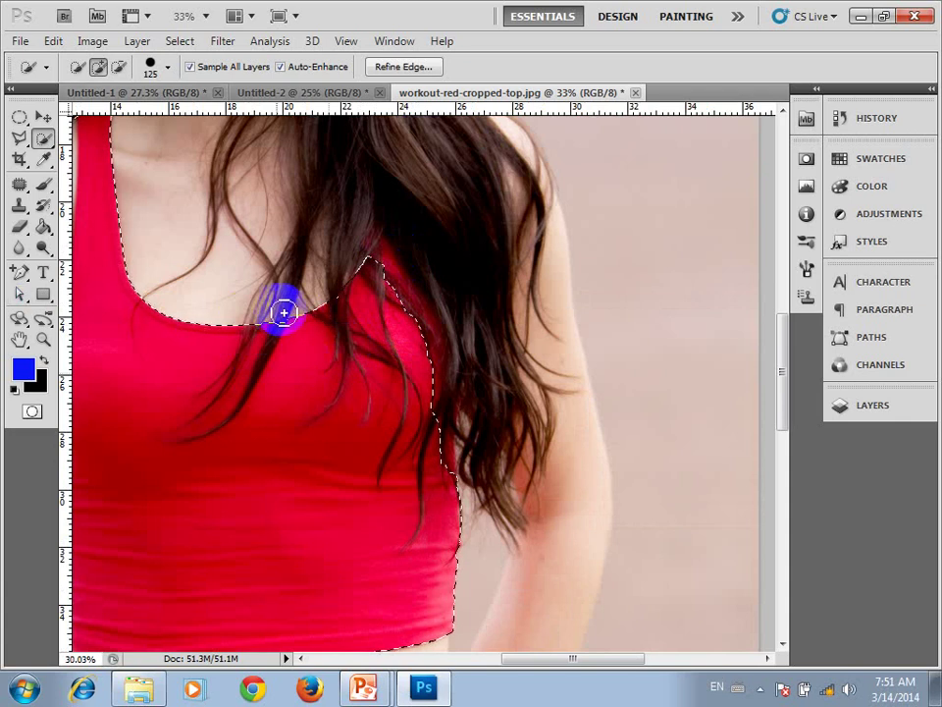
scroll(372, 315, "down", 3)
scroll(372, 315, "down", 1)
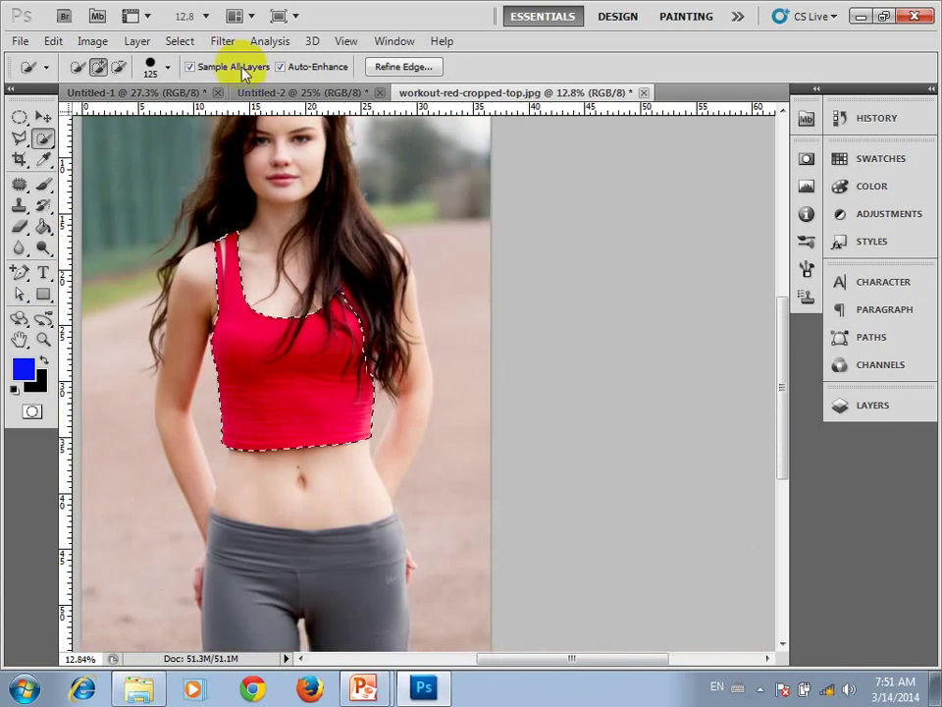
left_click(93, 41)
mouse_move(120, 87)
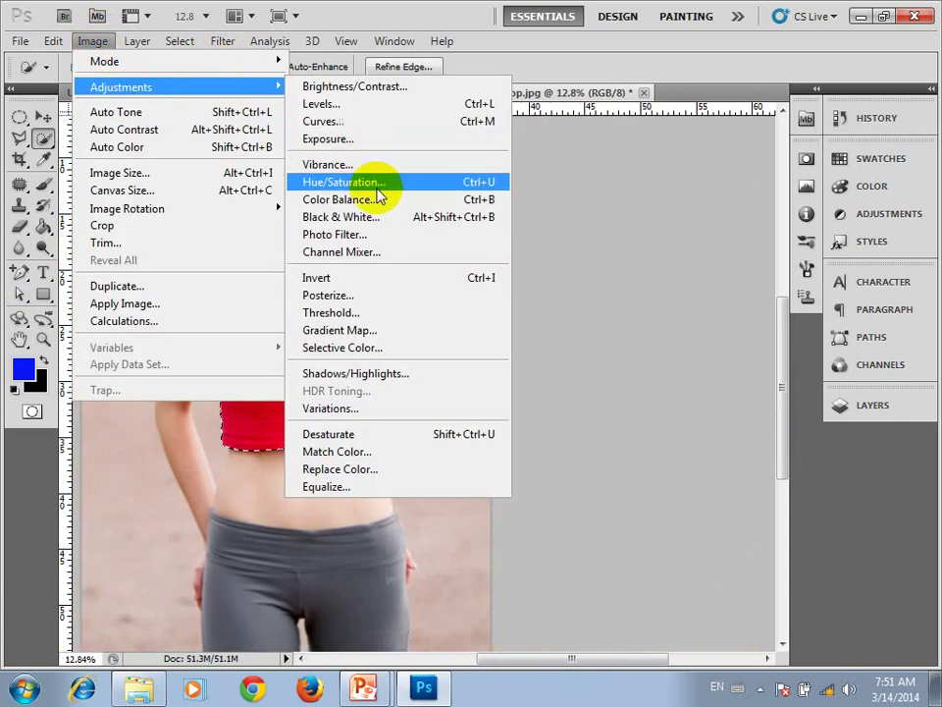
Set Color Balance on the top: Cyan/Red +49, Magenta/Green −84, Yellow/Blue −64.
left_click(397, 199)
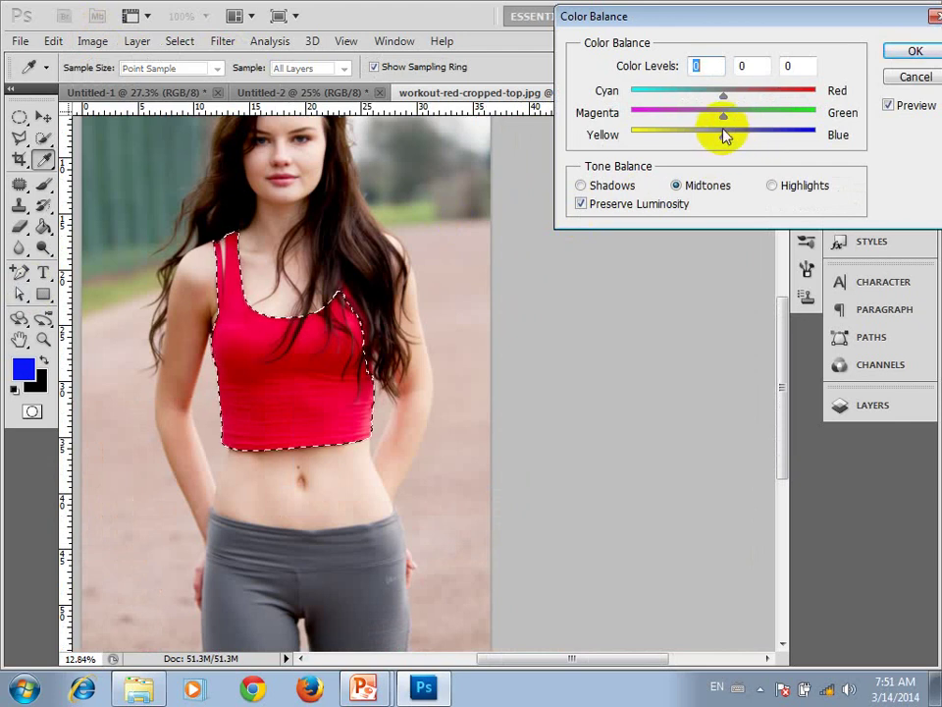
left_click_drag(723, 116, 647, 117)
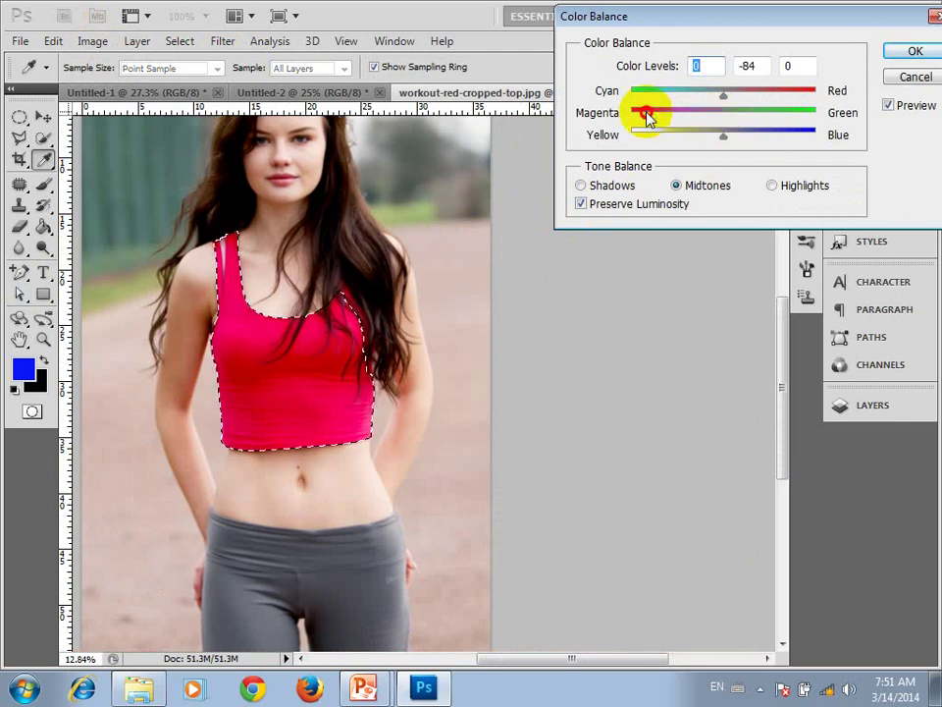
left_click_drag(723, 94, 771, 98)
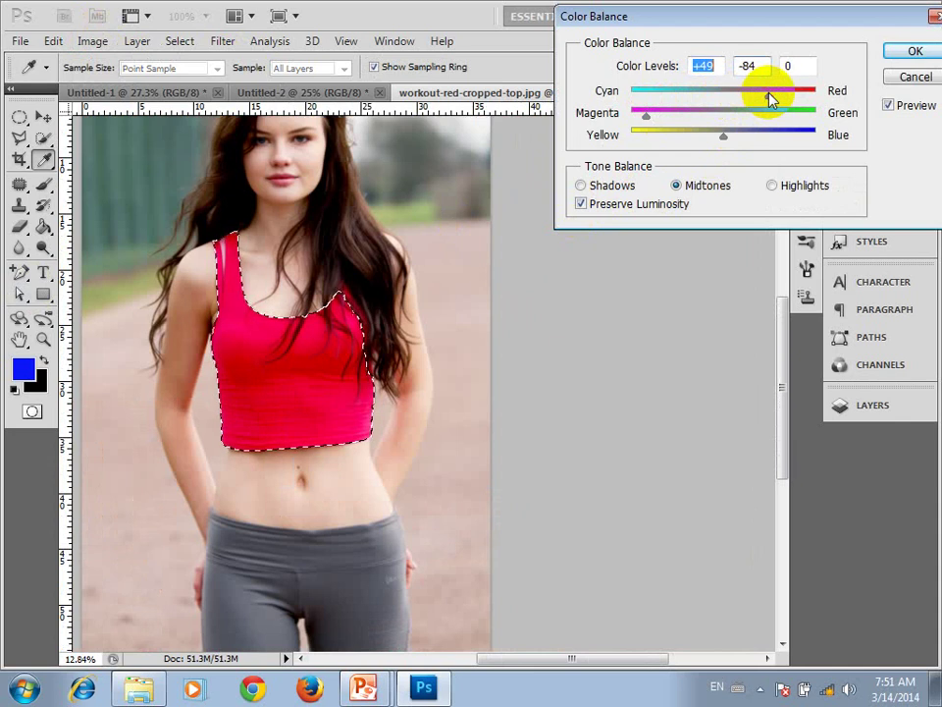
left_click_drag(722, 136, 667, 142)
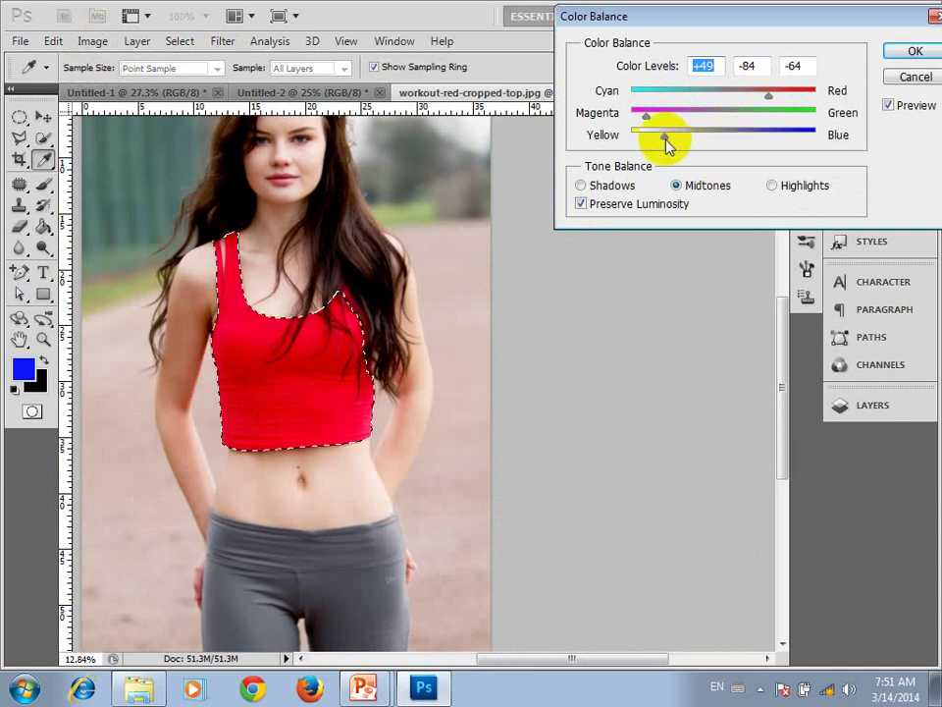
left_click(916, 51)
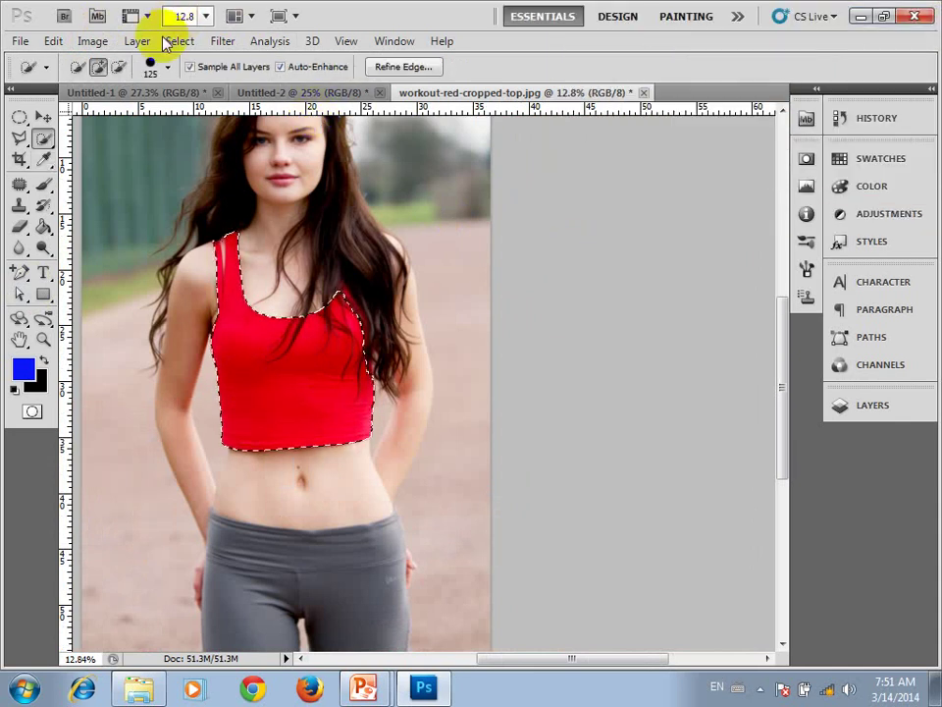
Apply Variations to the top: More Green twice, Cyan, Blue, Red twice, Blue, reaching magenta.
left_click(92, 41)
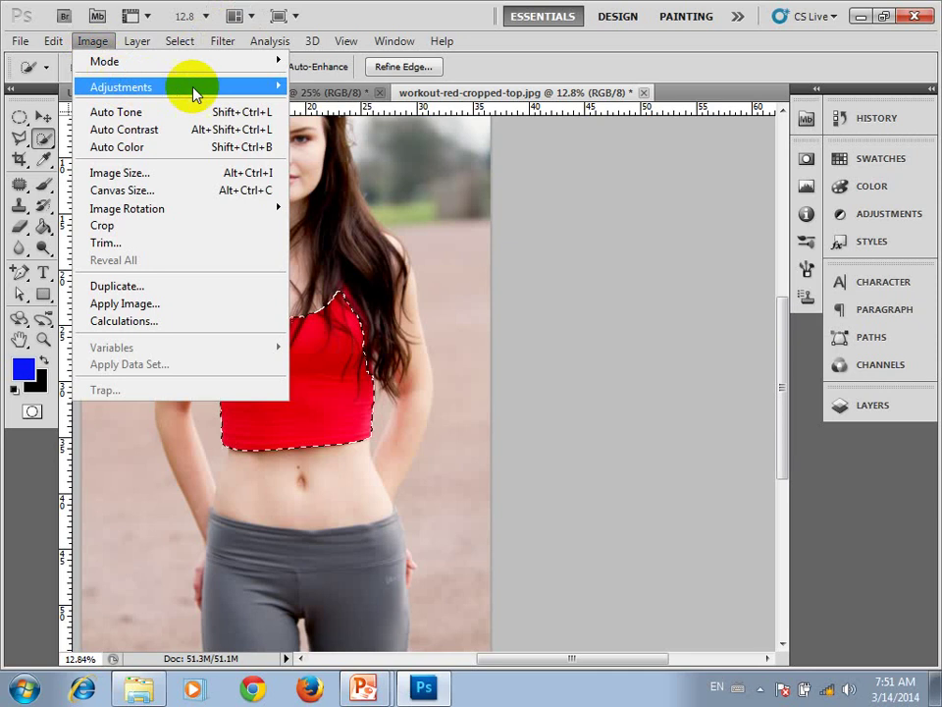
mouse_move(120, 87)
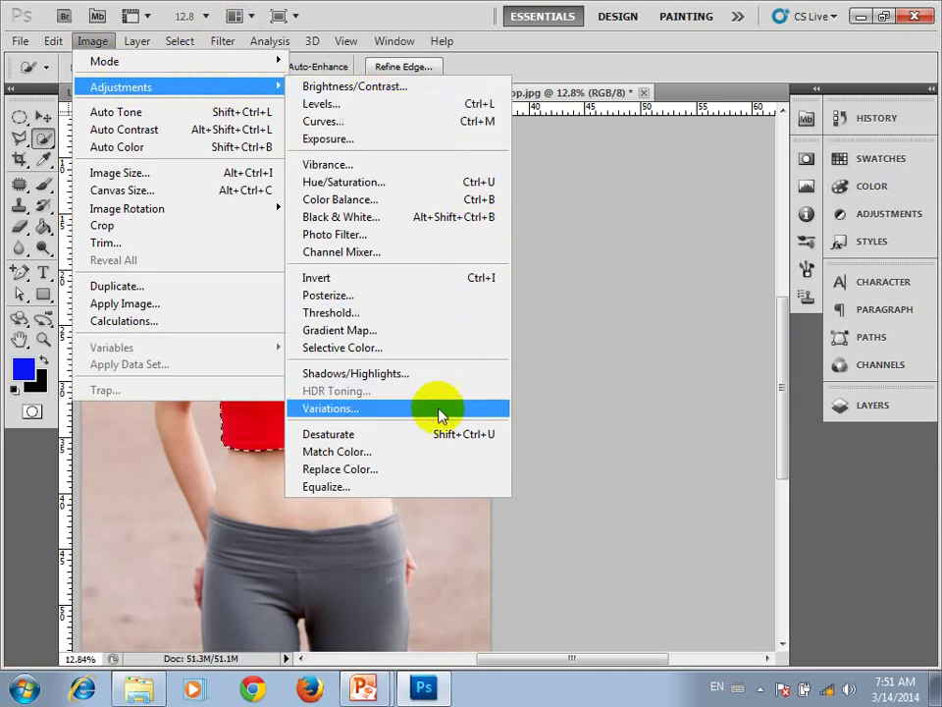
left_click(436, 414)
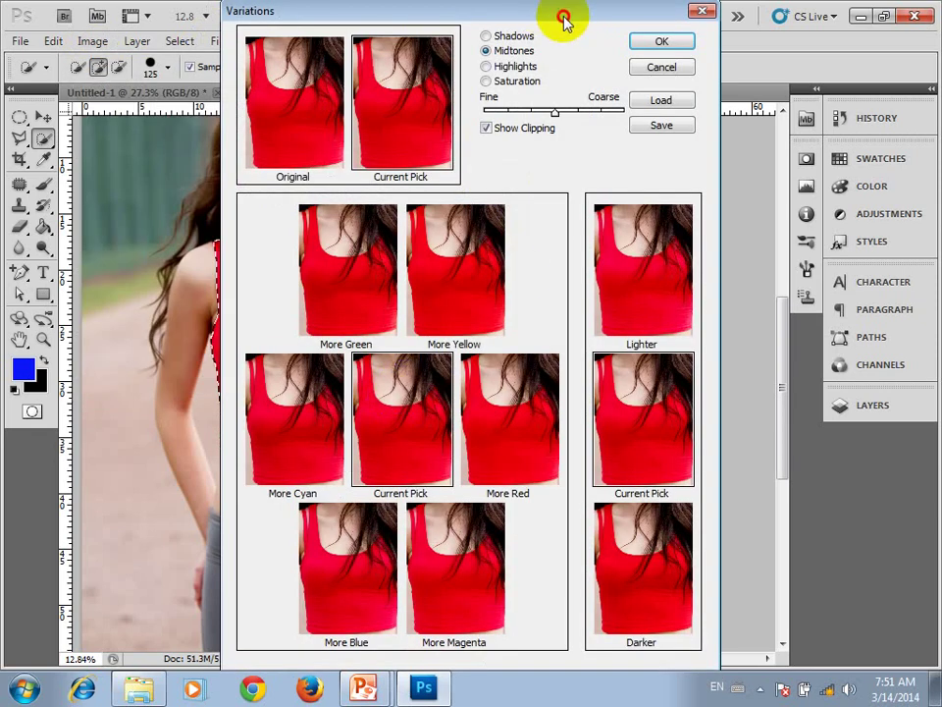
left_click_drag(564, 19, 759, 21)
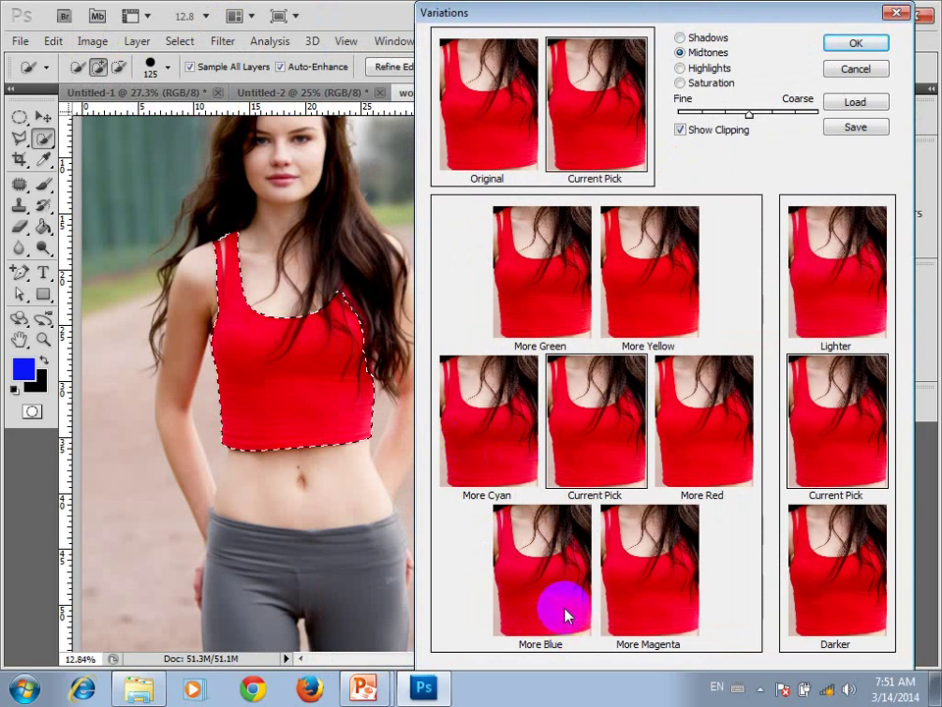
left_click(527, 295)
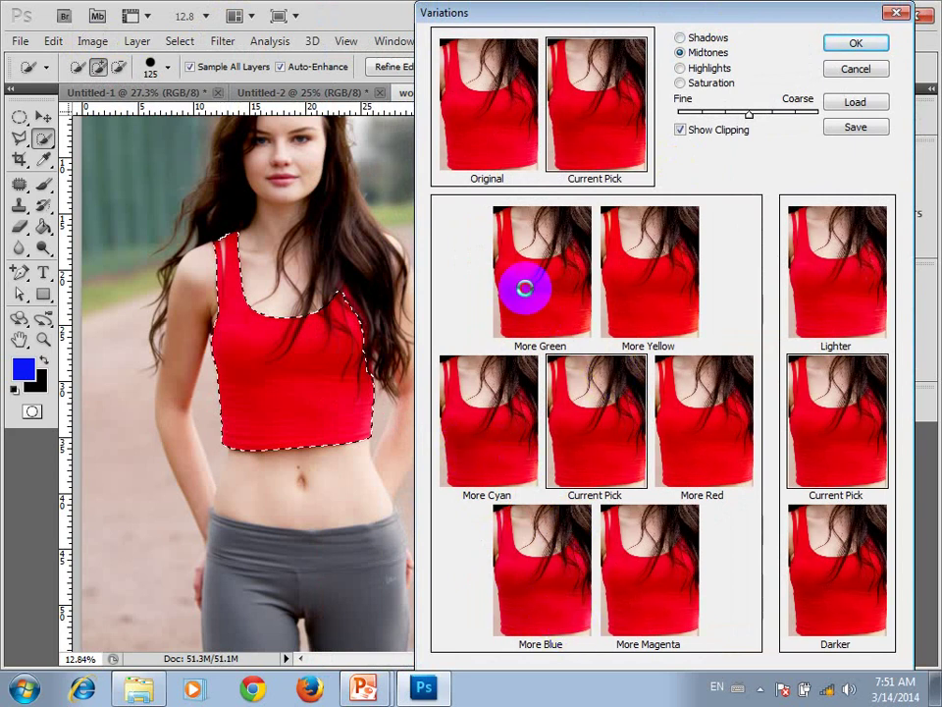
left_click(527, 294)
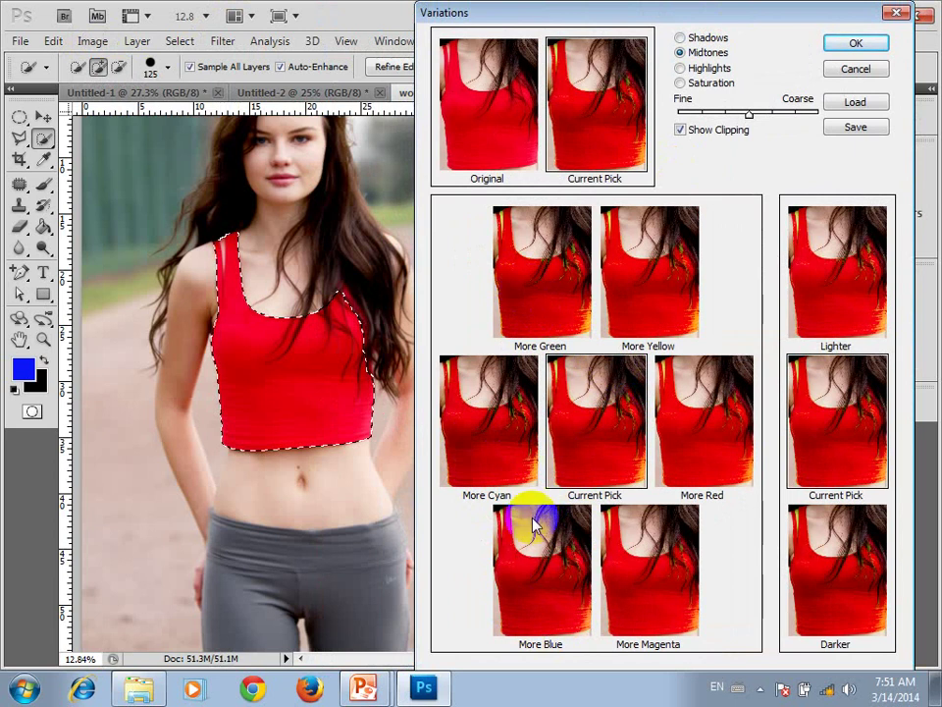
left_click(479, 455)
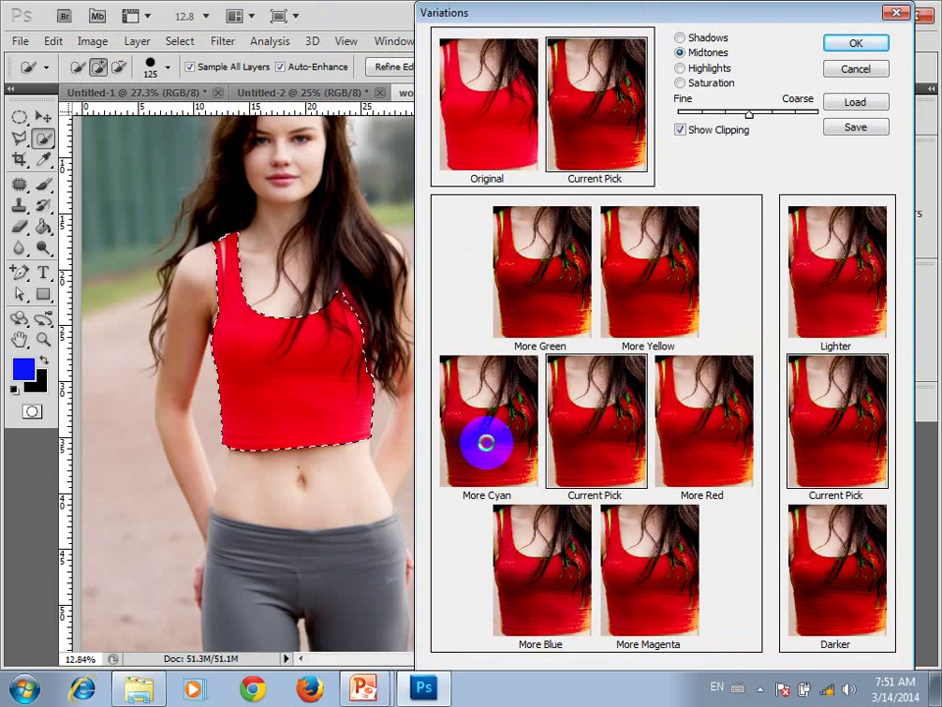
left_click(547, 573)
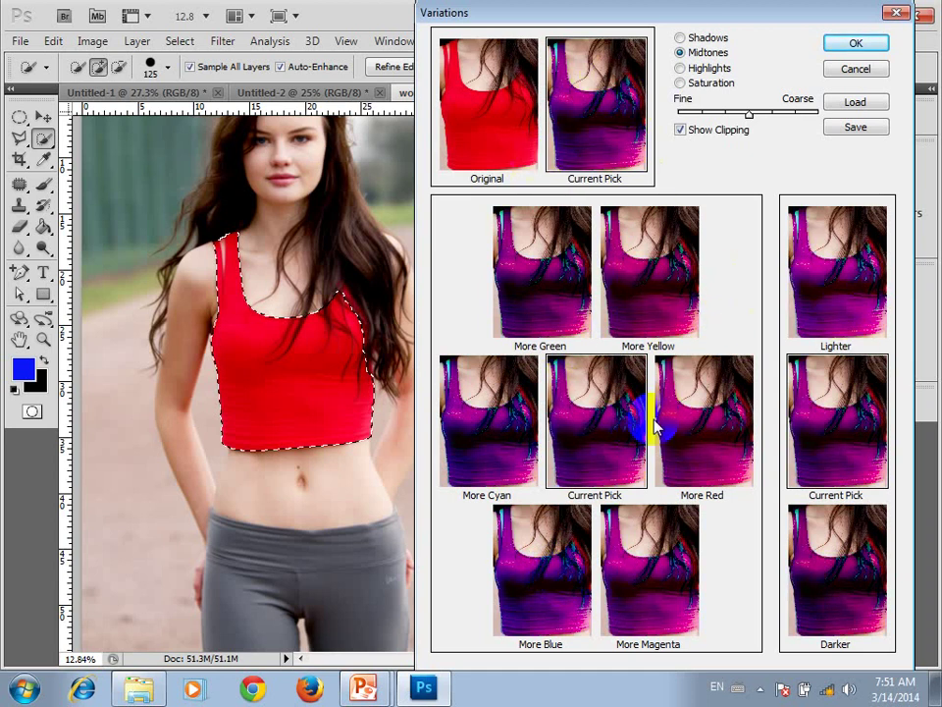
left_click(703, 422)
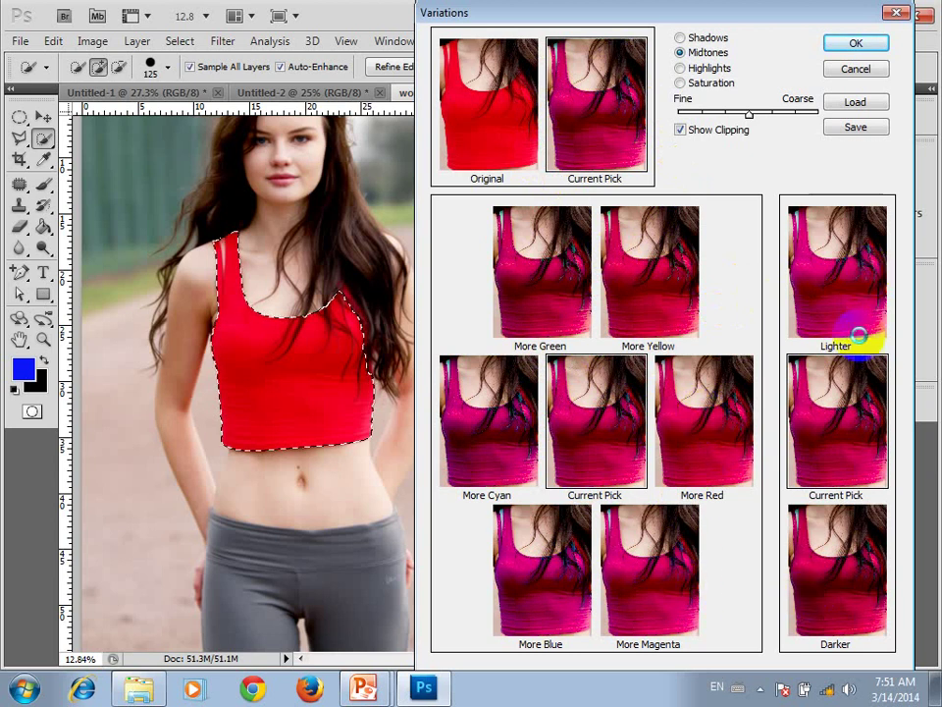
left_click(726, 446)
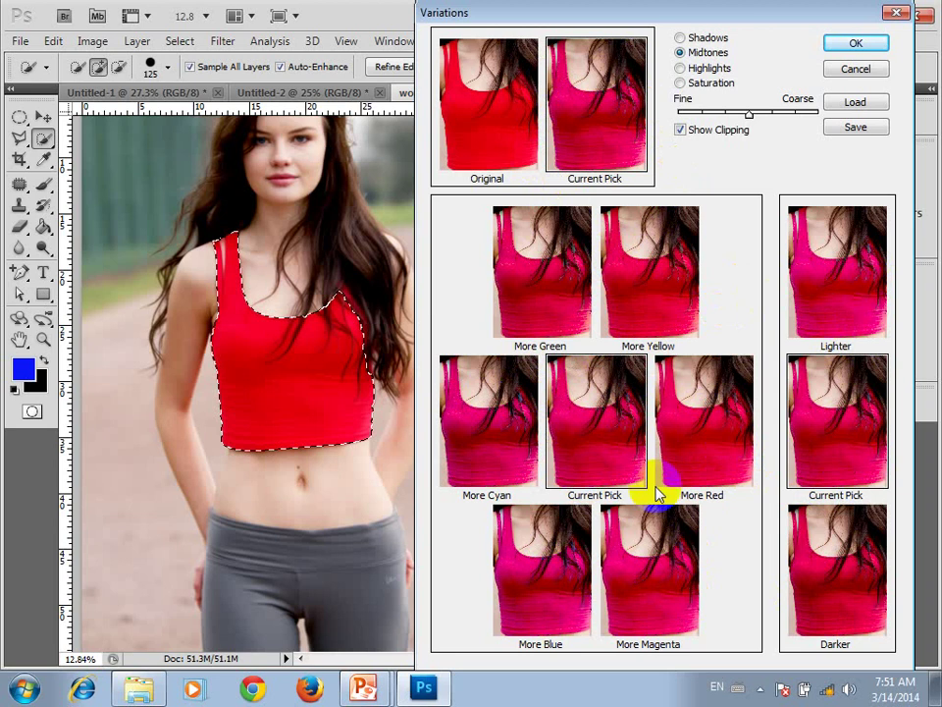
left_click(562, 557)
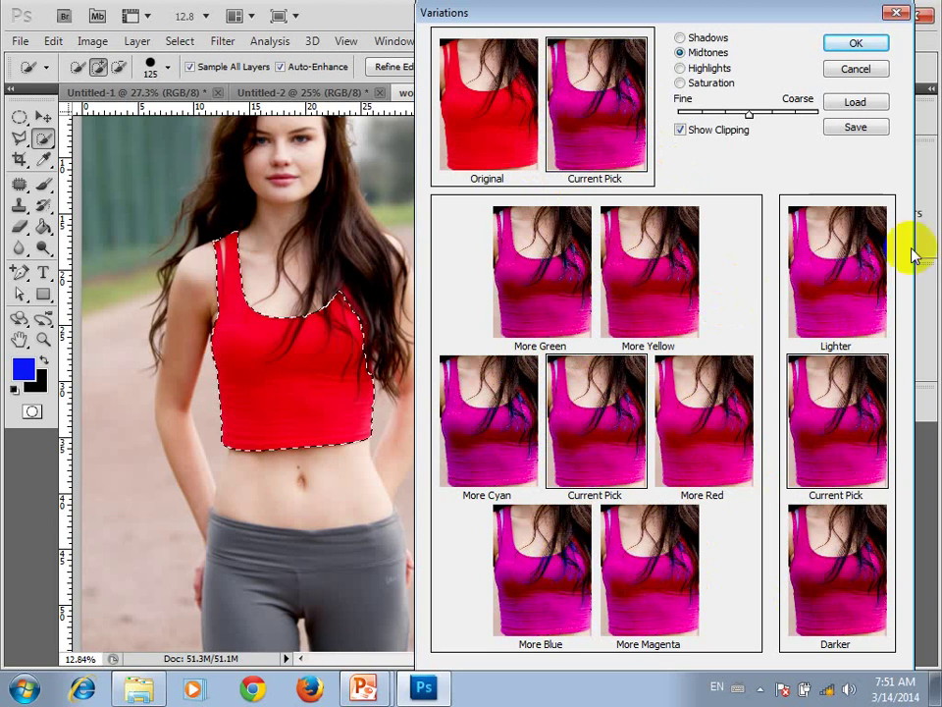
left_click(851, 41)
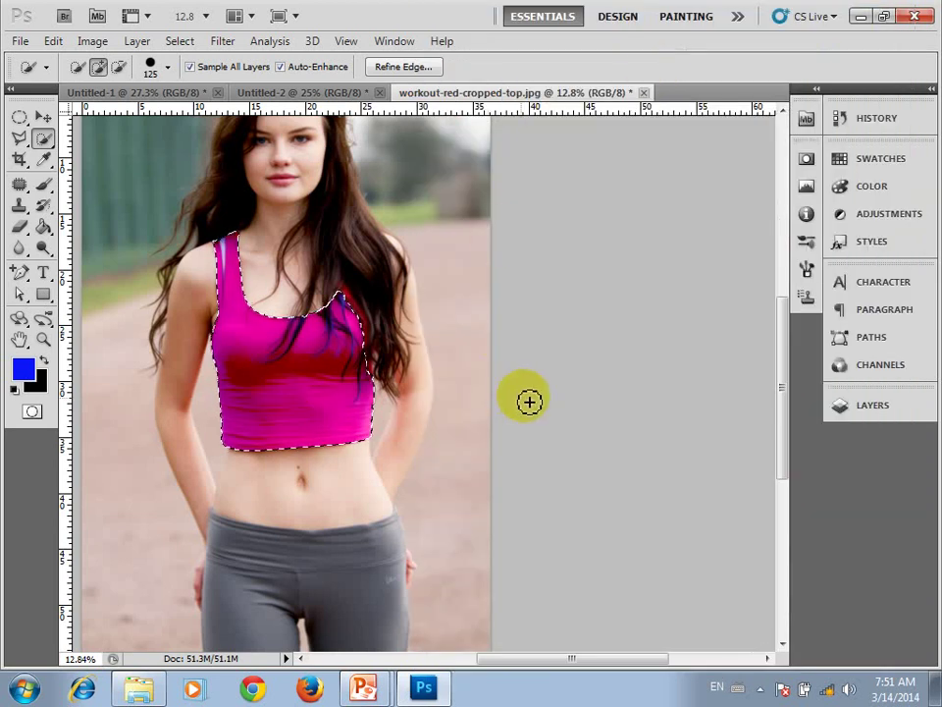
Deselect the top and zoom in on the portrait's face.
key("ctrl+d")
scroll(343, 390, "down", 1)
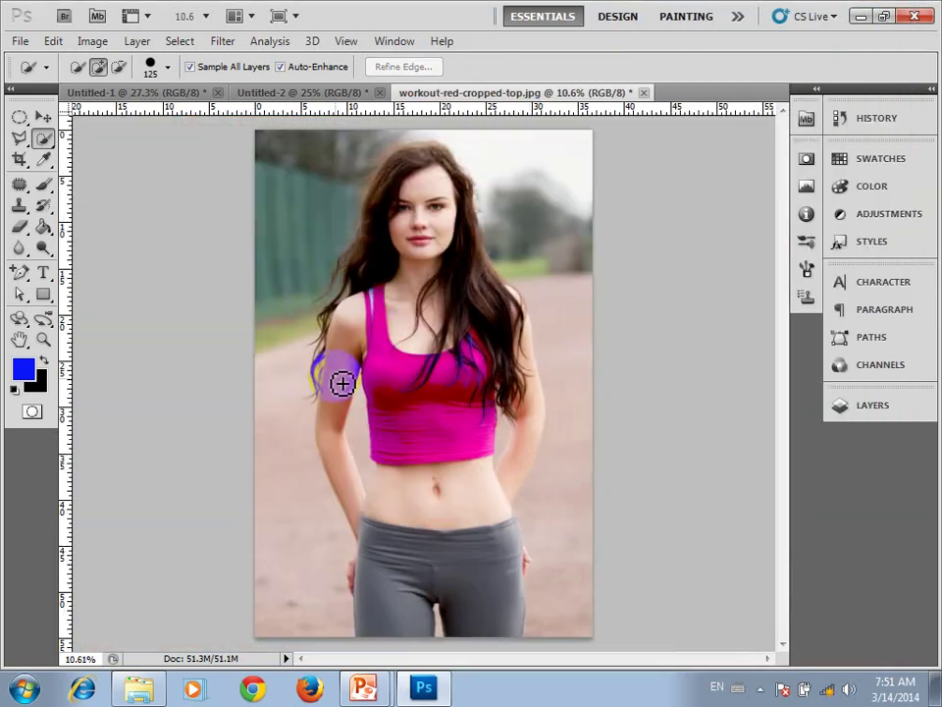
scroll(376, 334, "up", 2)
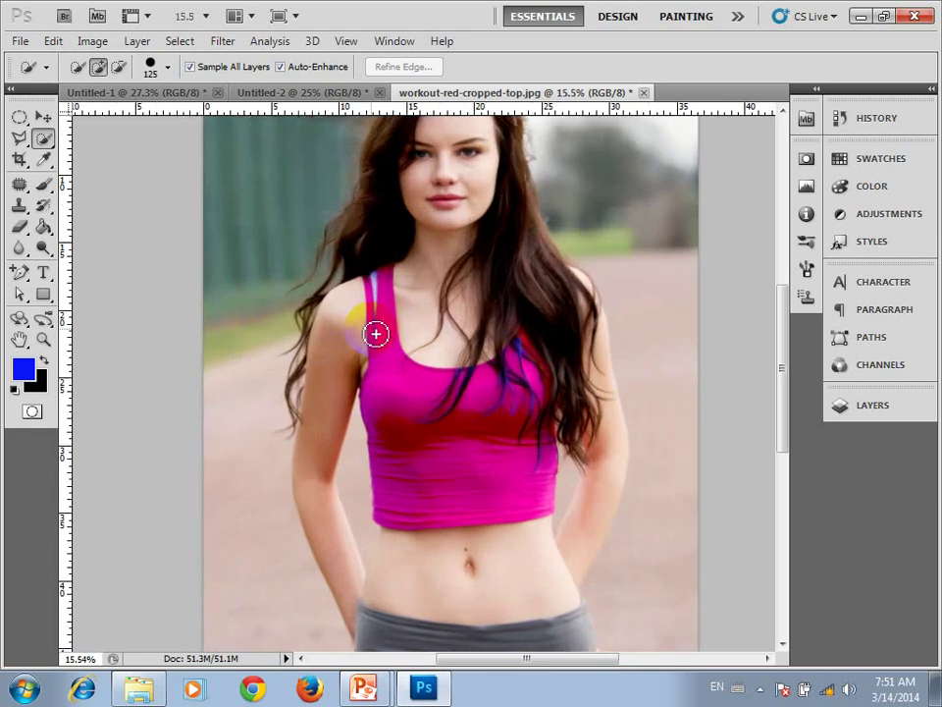
left_click(89, 45)
left_click(551, 300)
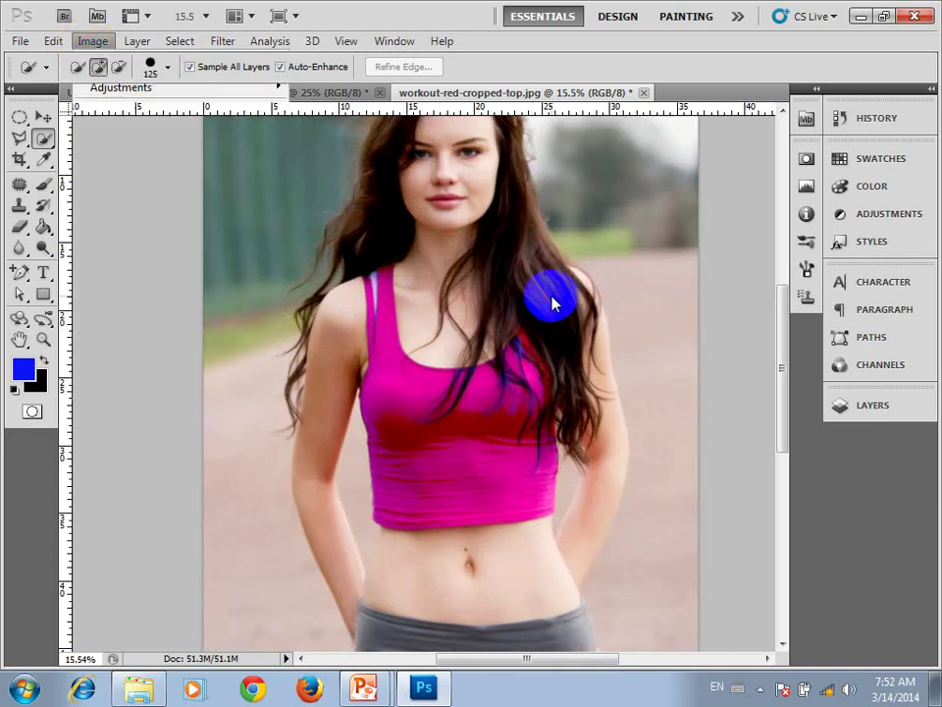
left_click_drag(518, 190, 379, 231)
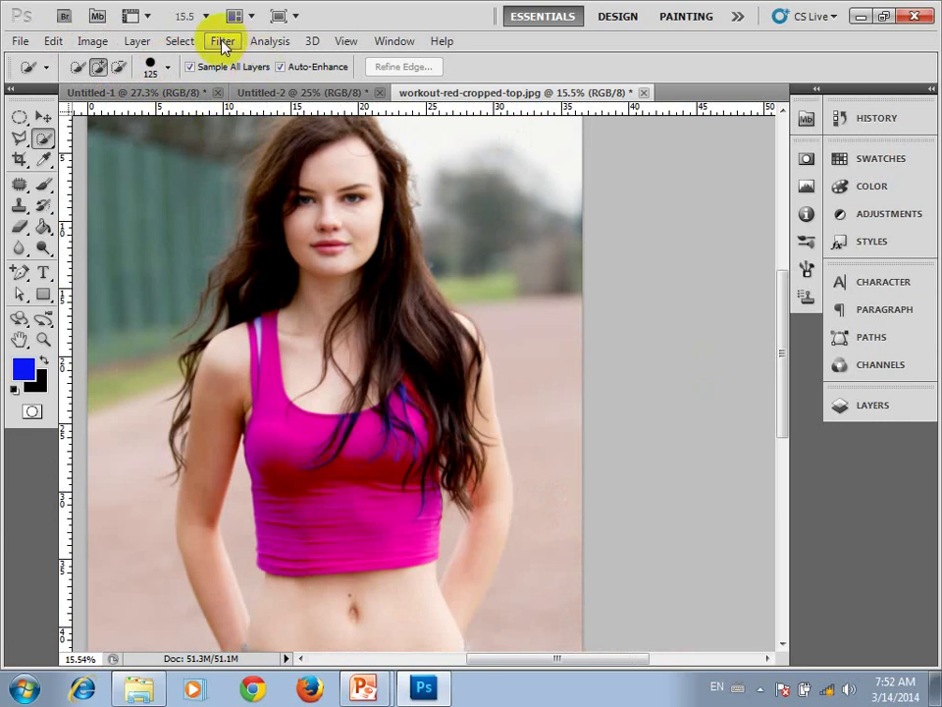
scroll(321, 164, "up", 2)
scroll(294, 186, "up", 1)
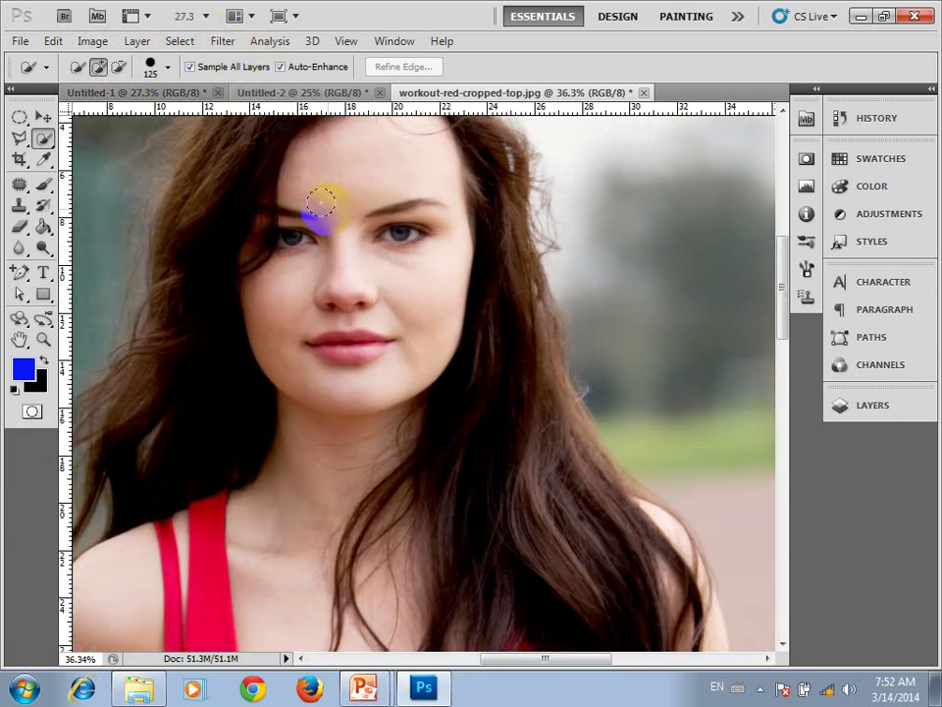
scroll(326, 200, "up", 2)
scroll(373, 199, "up", 1)
scroll(598, 324, "down", 2)
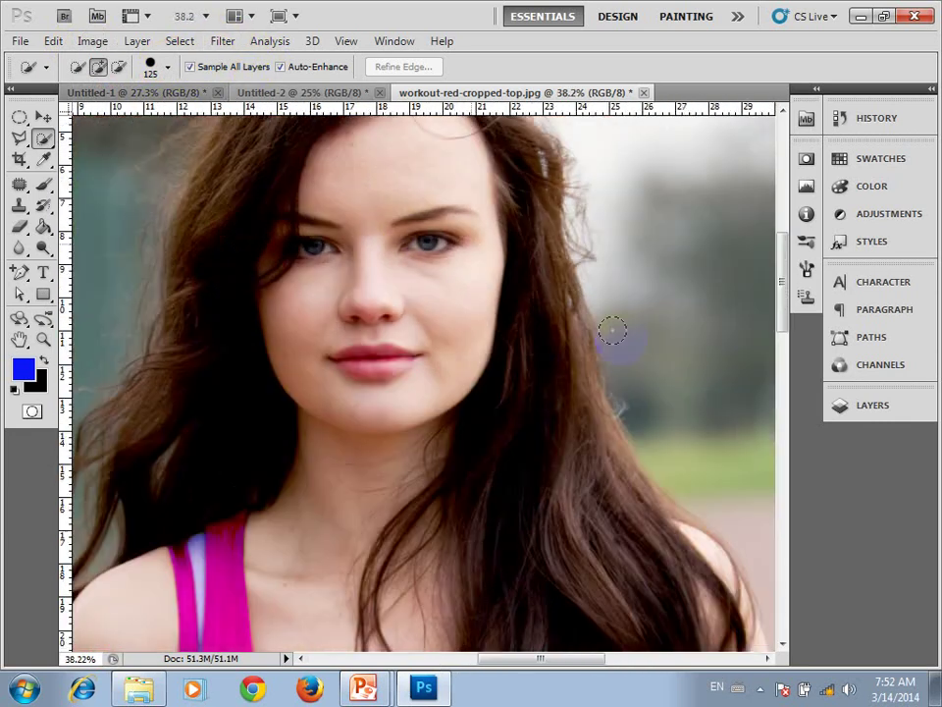
Show the Layers panel and bring up the Blur filter list.
left_click(913, 407)
scroll(414, 280, "up", 6)
scroll(405, 246, "up", 5)
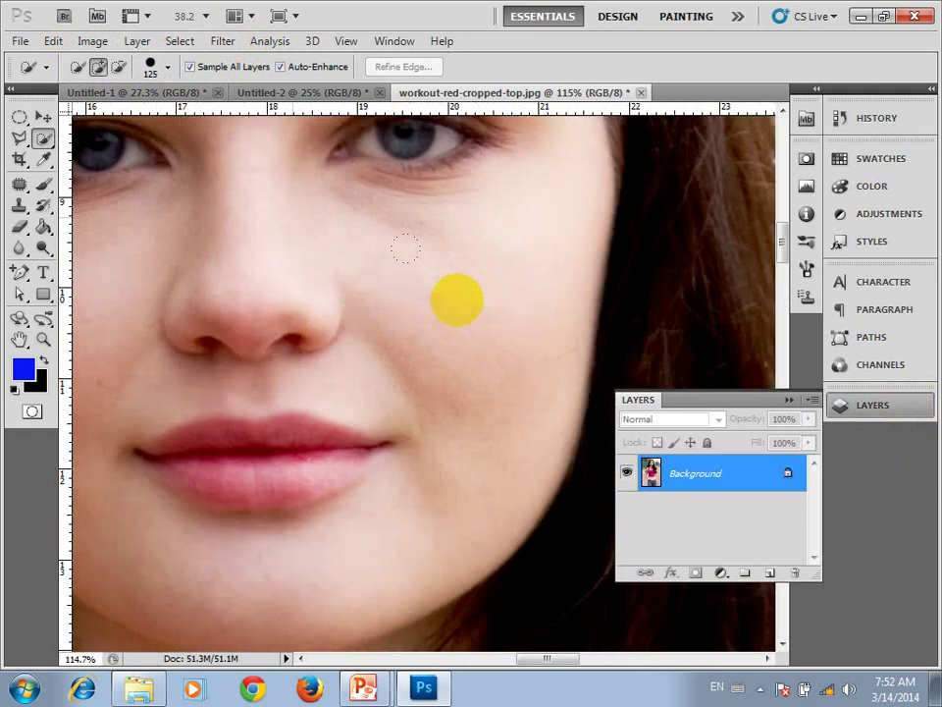
scroll(461, 306, "up", 5)
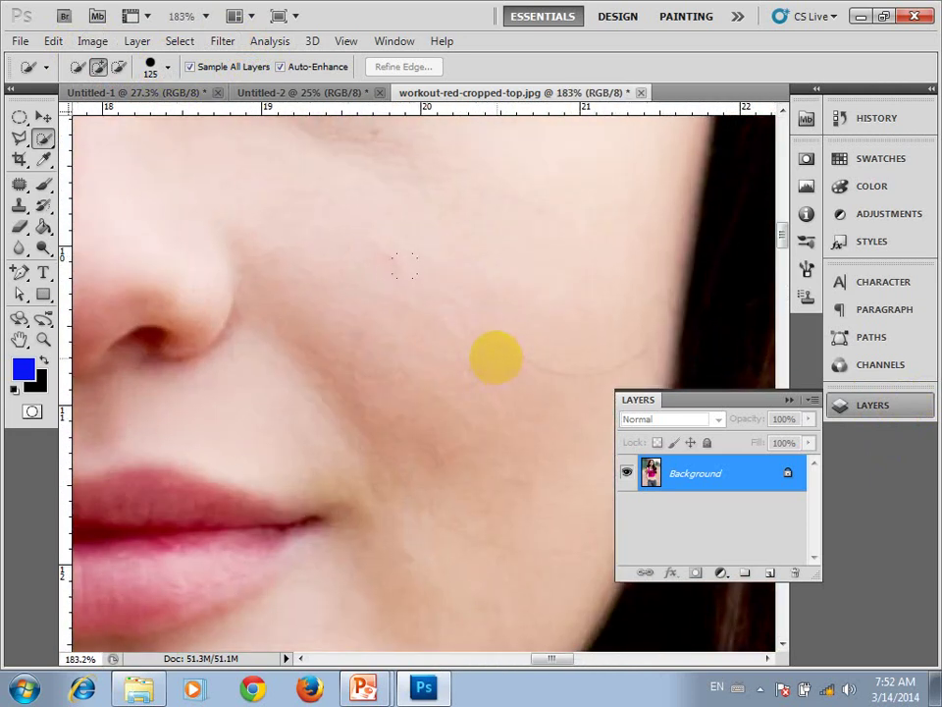
scroll(404, 263, "up", 4)
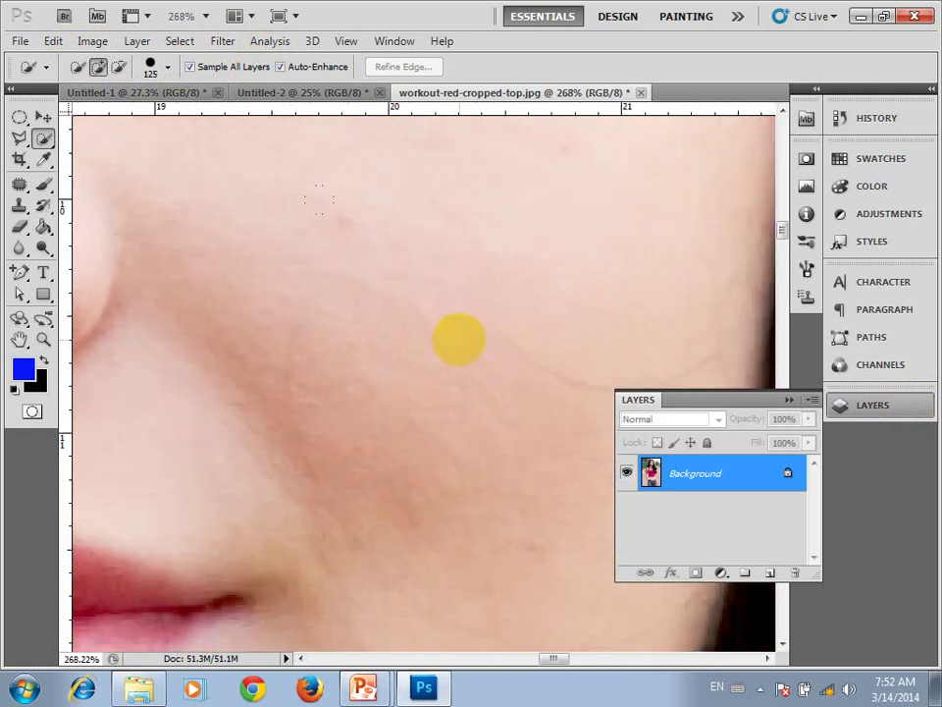
scroll(458, 339, "down", 4)
scroll(467, 331, "down", 4)
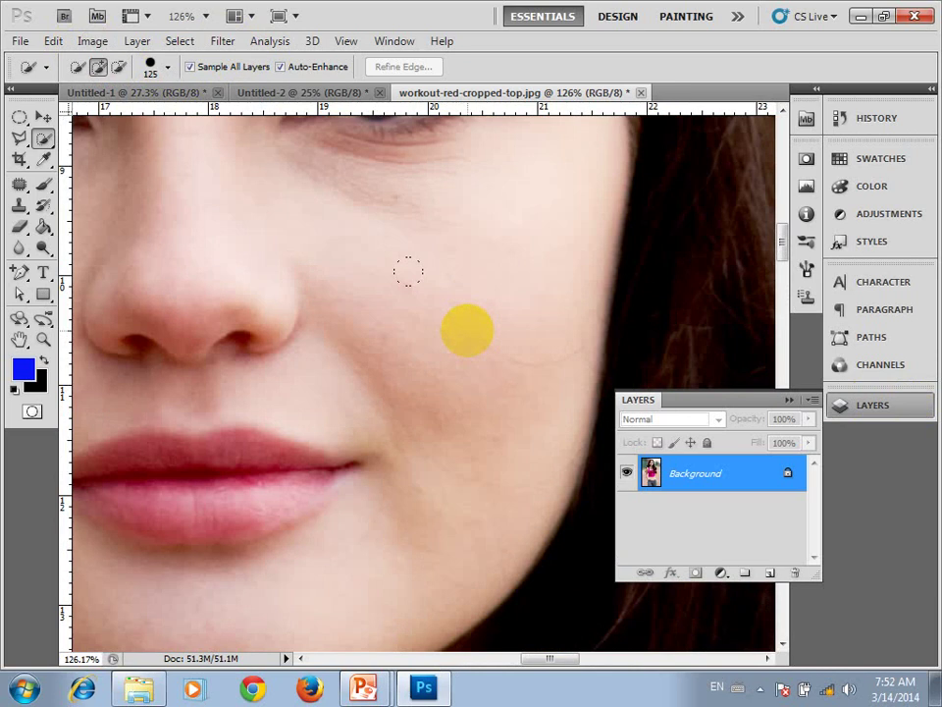
scroll(467, 331, "down", 2)
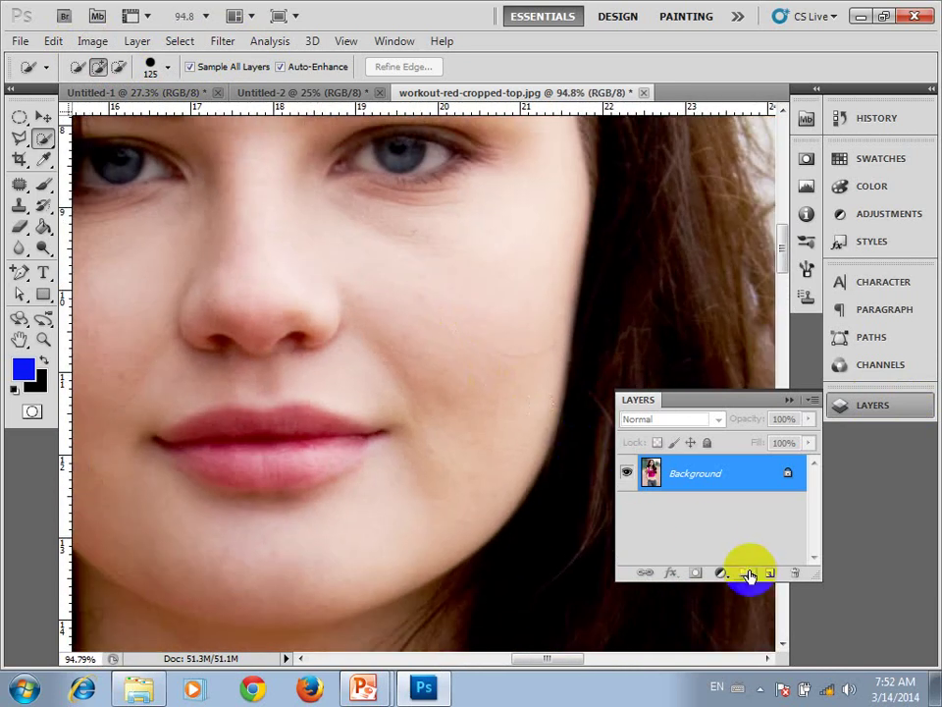
left_click(222, 41)
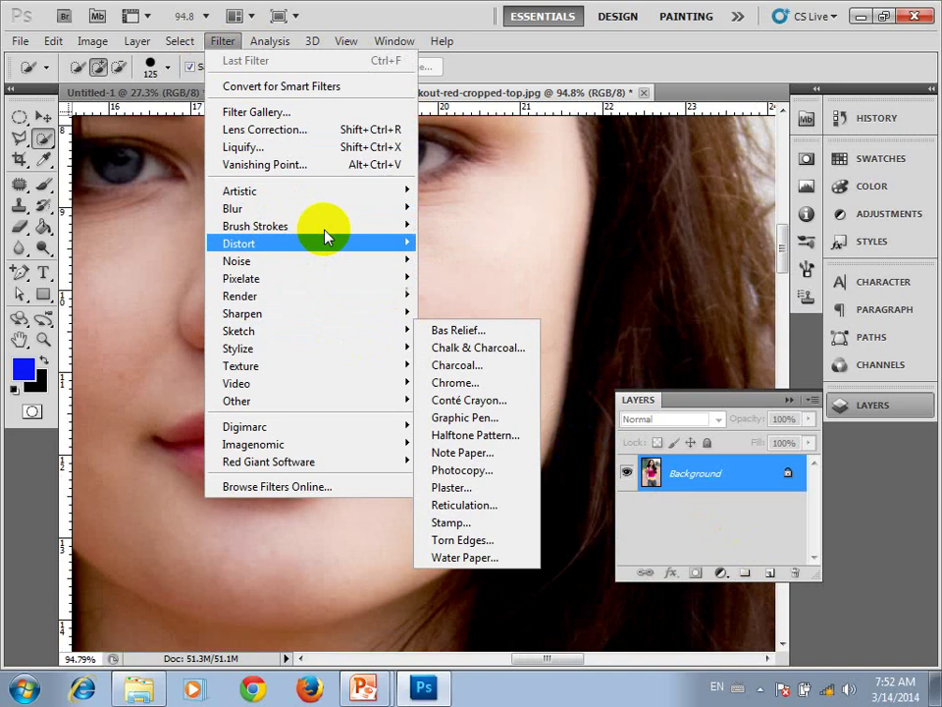
mouse_move(232, 208)
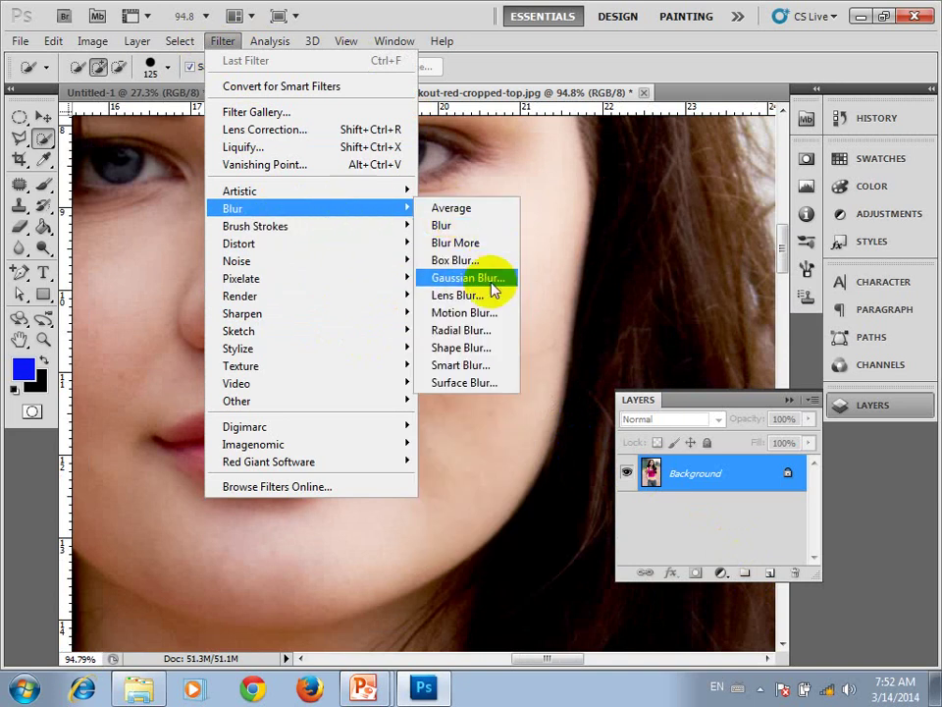
Apply a 3-pixel Gaussian Blur to the entire workout portrait, face and hair included.
left_click(492, 283)
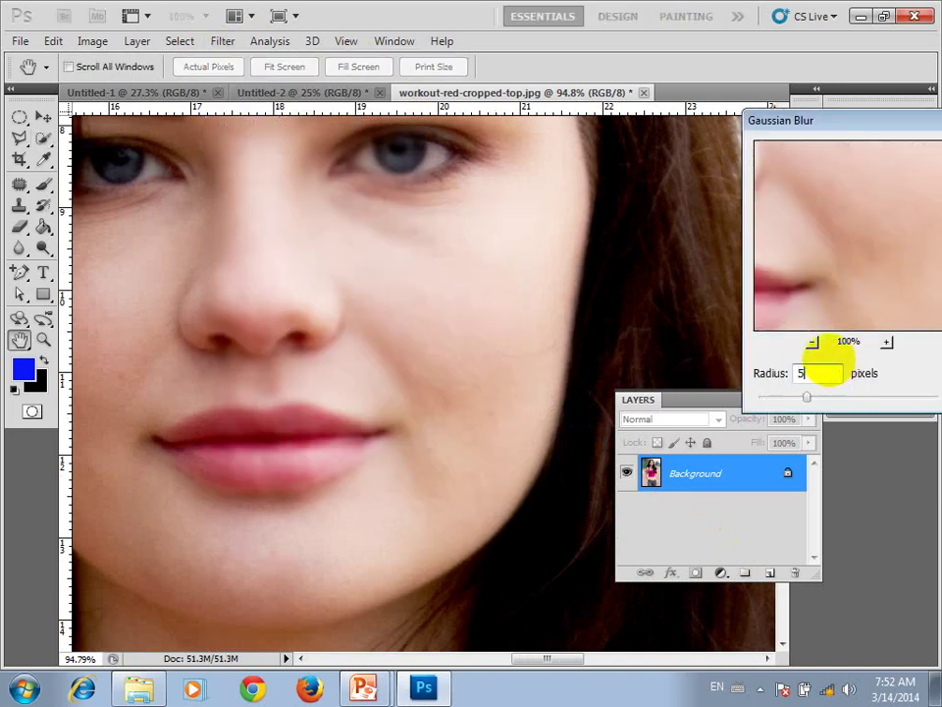
left_click_drag(856, 123, 794, 128)
double_click(747, 378)
type("3")
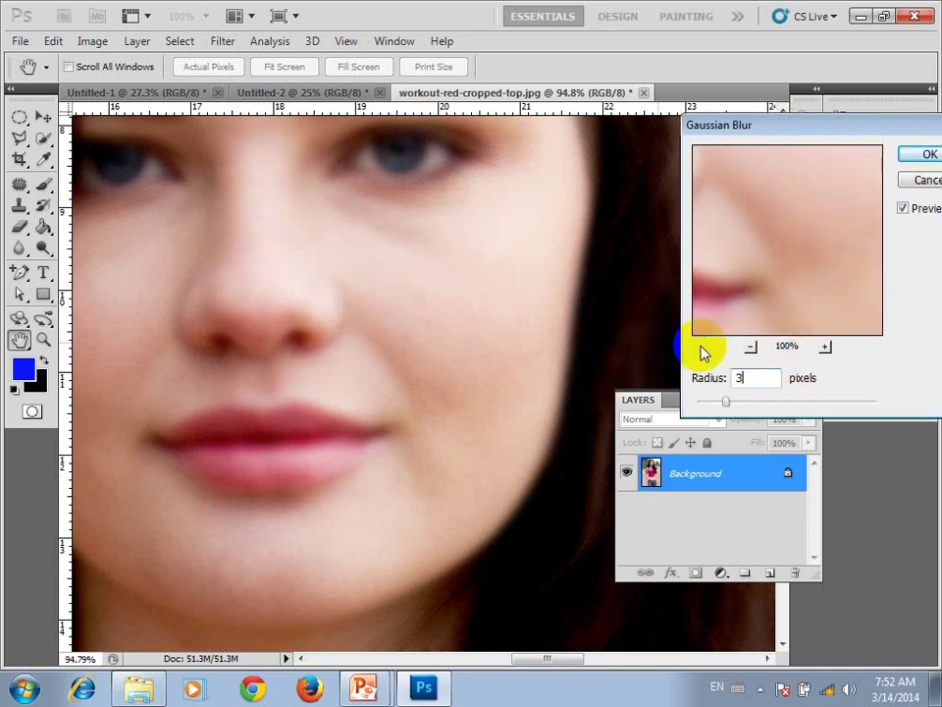
left_click(929, 154)
key("w")
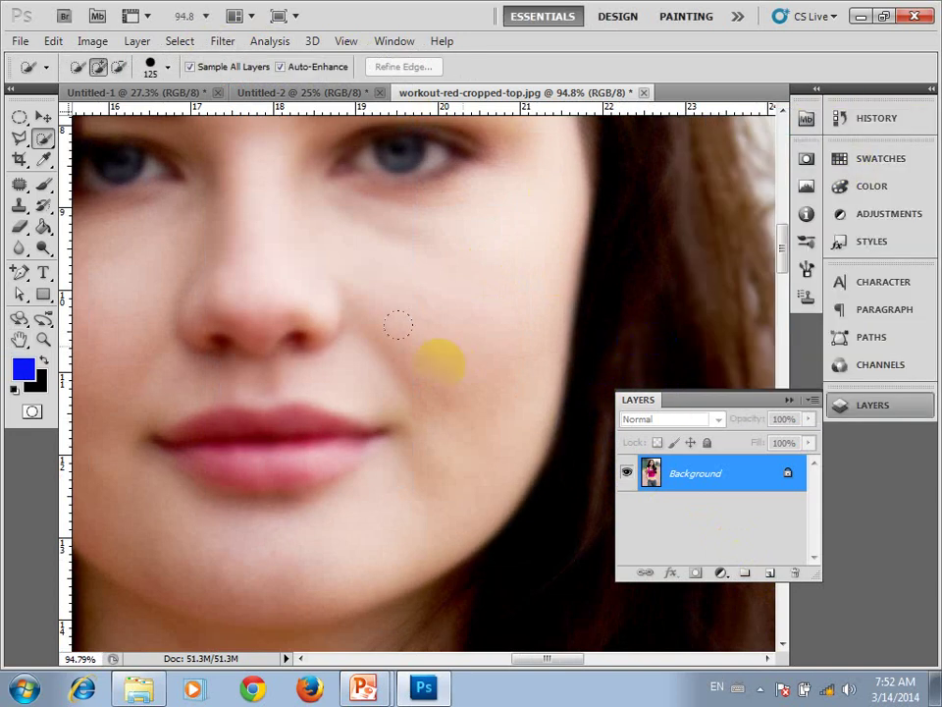
scroll(399, 324, "down", 2)
scroll(425, 329, "down", 1)
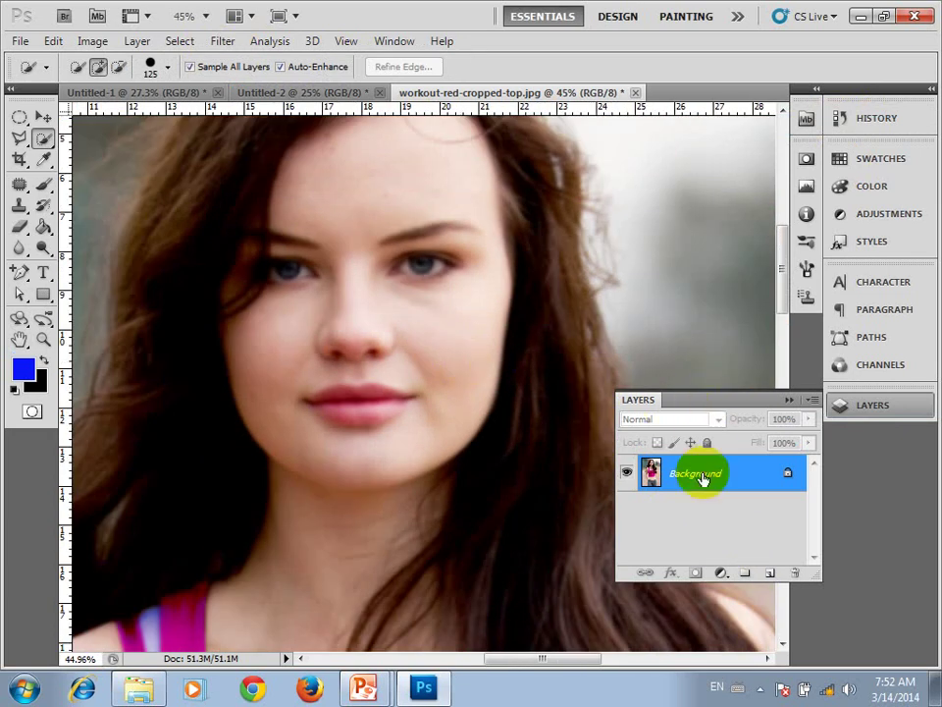
Duplicate the Background layer, add a layer mask to the copy, and reset colours to default.
left_click_drag(736, 501, 773, 572)
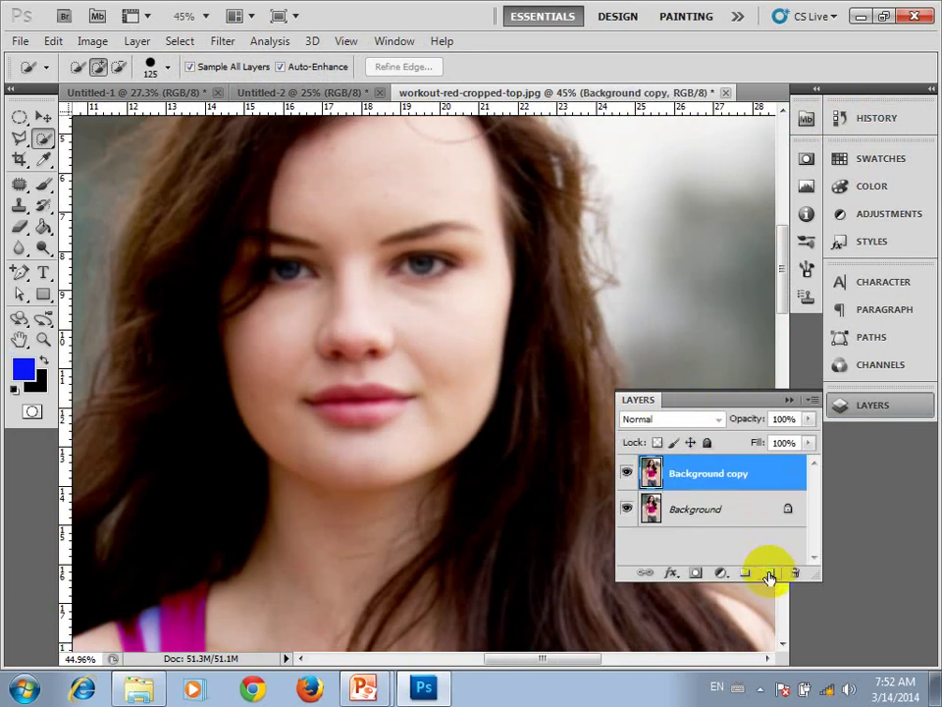
left_click(696, 573)
key("d")
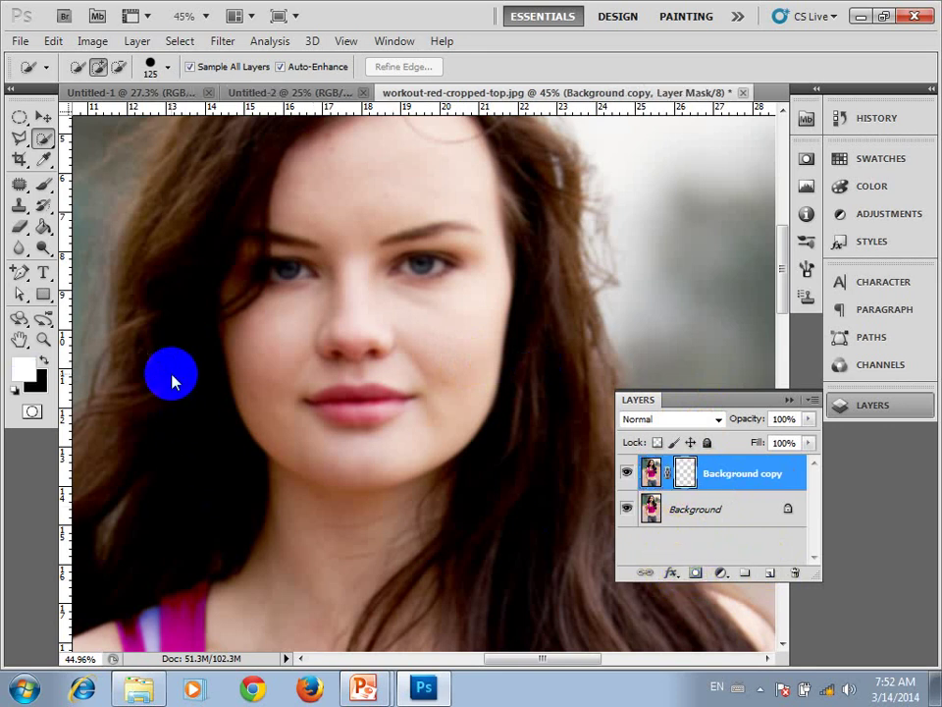
scroll(530, 285, "up", 1)
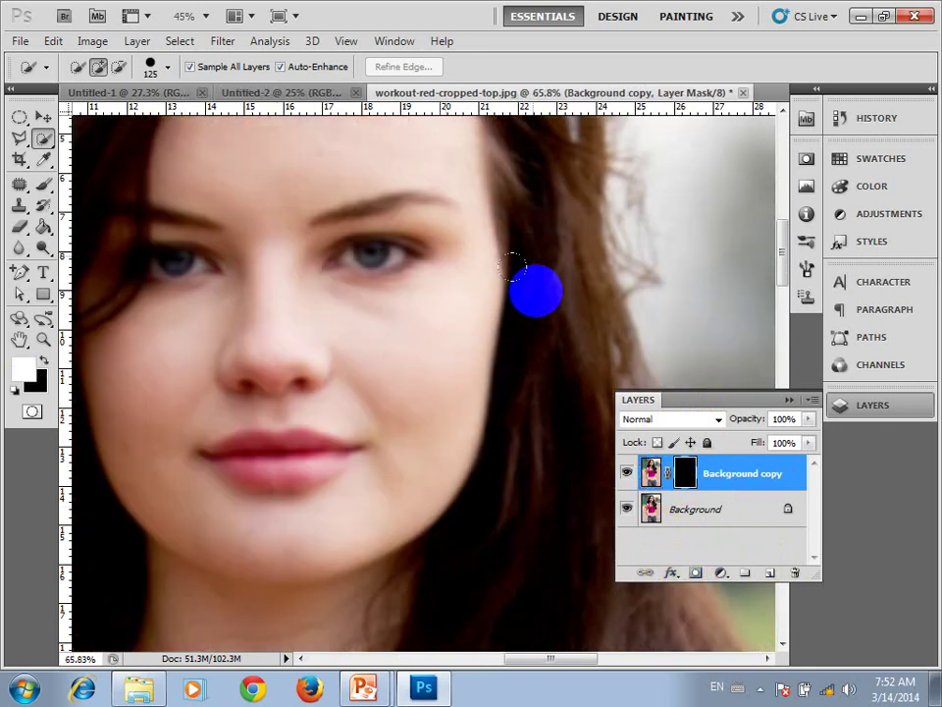
scroll(510, 265, "up", 1)
scroll(530, 275, "down", 2)
scroll(554, 299, "down", 1)
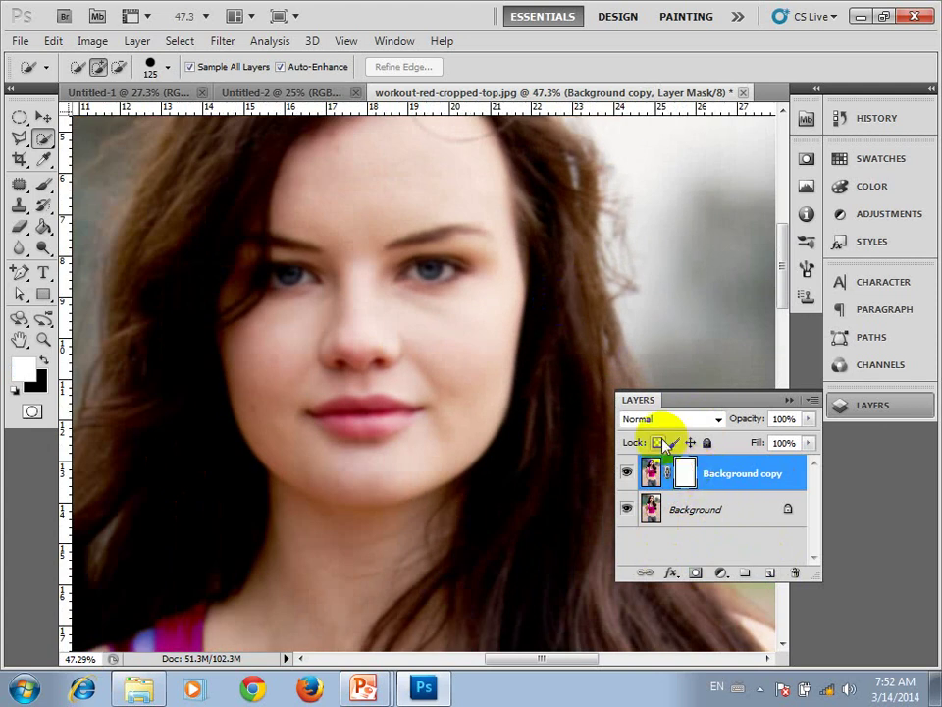
Paint the blur back over the face's skin with an enlarged Brush on the mask.
left_click(43, 184)
scroll(471, 365, "up", 3)
scroll(472, 334, "up", 4)
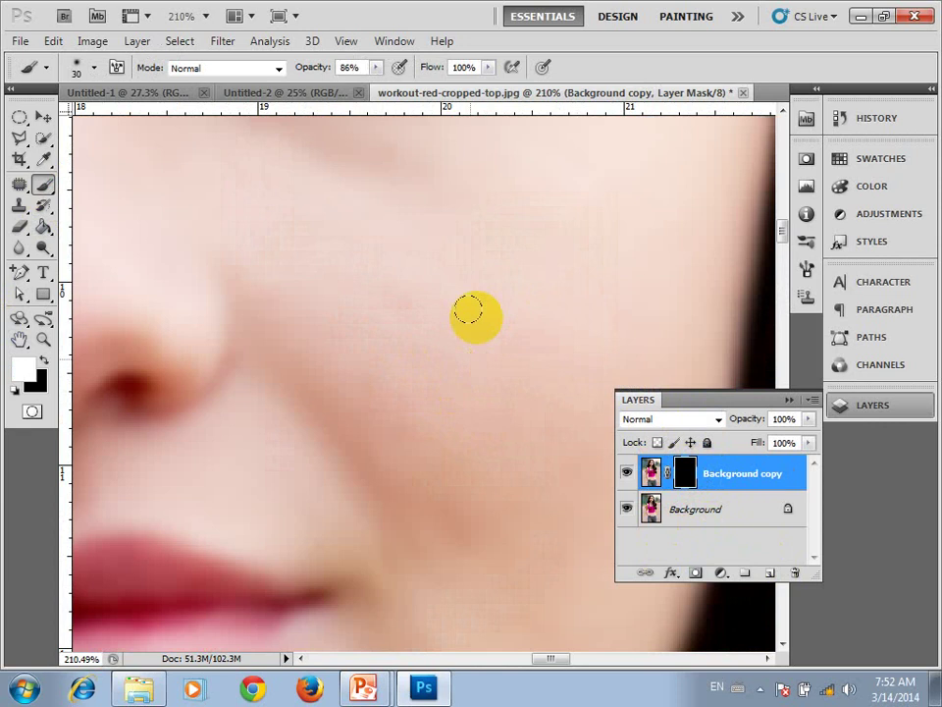
scroll(475, 422, "down", 2)
scroll(484, 427, "down", 2)
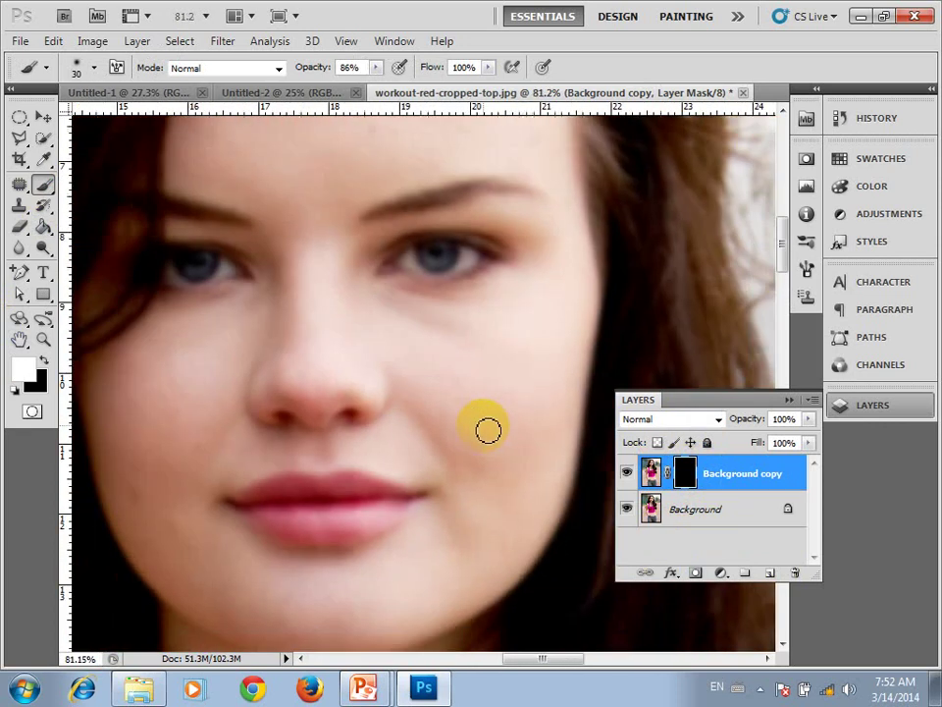
scroll(496, 428, "down", 3)
scroll(249, 370, "up", 1)
scroll(239, 360, "up", 1)
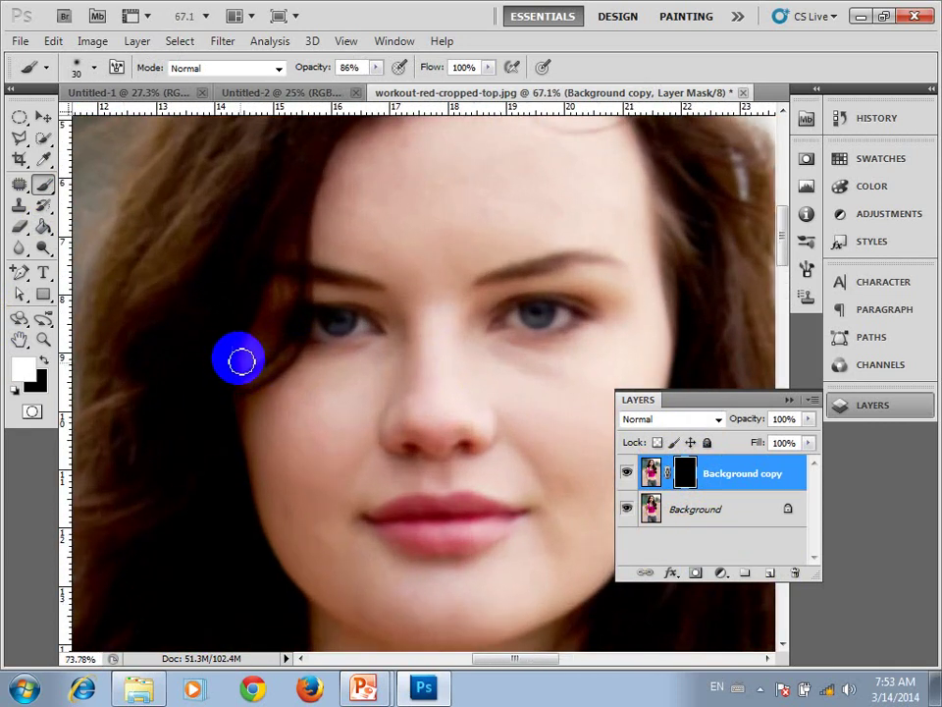
scroll(421, 329, "up", 3)
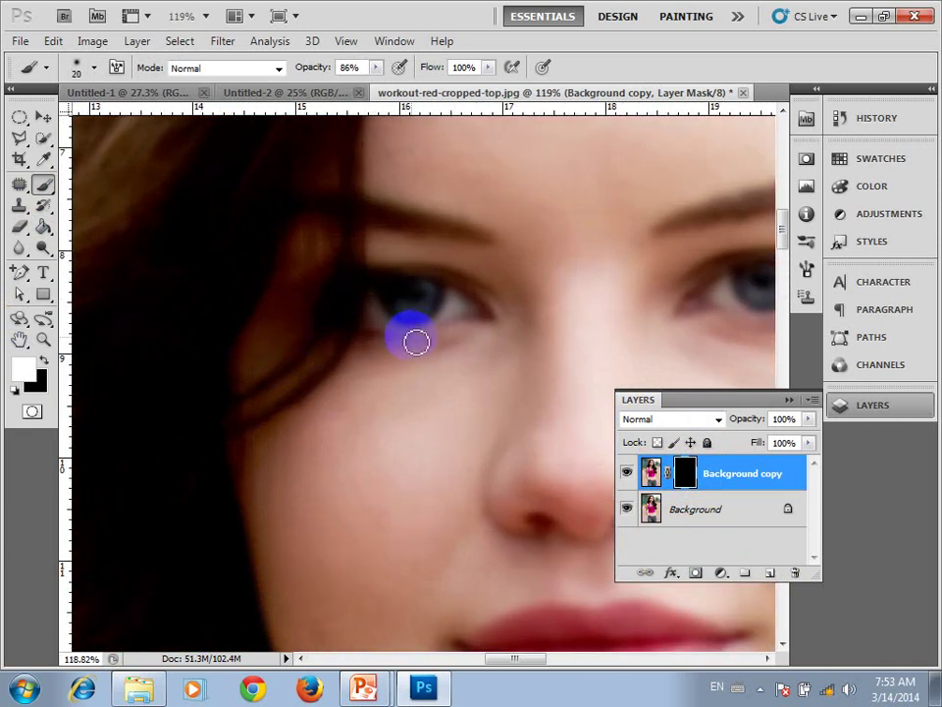
key("bracketright")
key("bracketright")
key("bracketright")
scroll(418, 308, "down", 2)
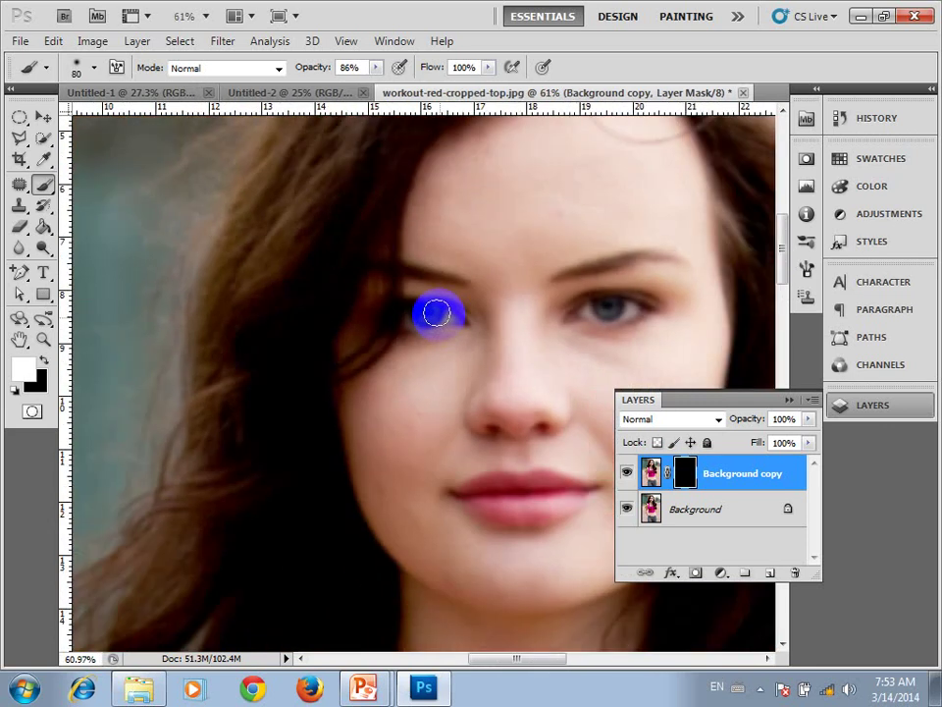
scroll(433, 311, "down", 2)
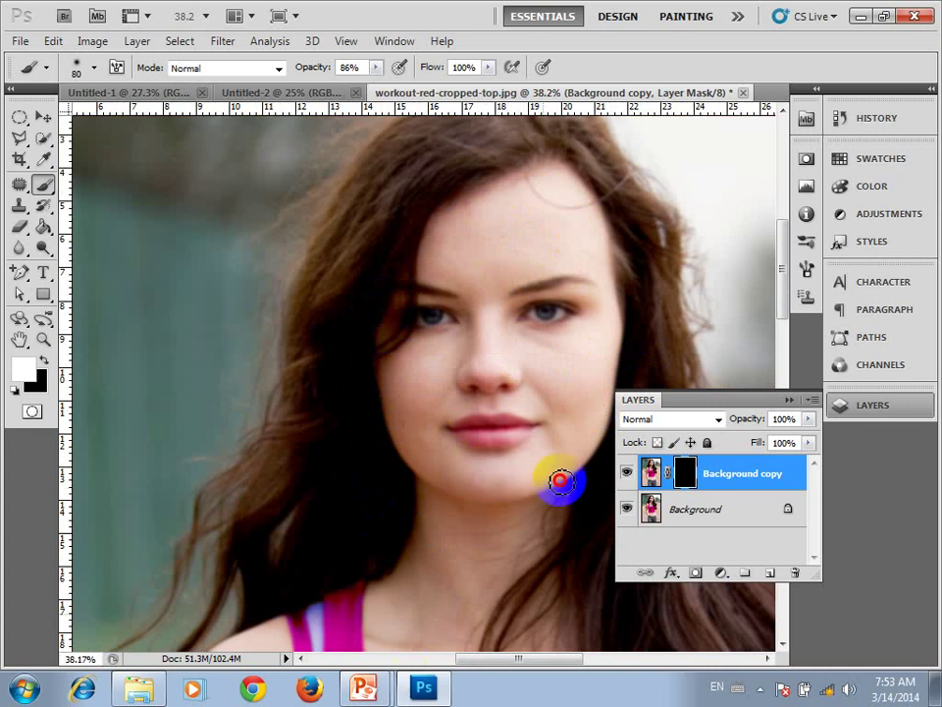
mouse_move(498, 215)
left_mouse_down()
mouse_move(494, 195)
mouse_move(506, 182)
left_mouse_up()
scroll(479, 269, "down", 3)
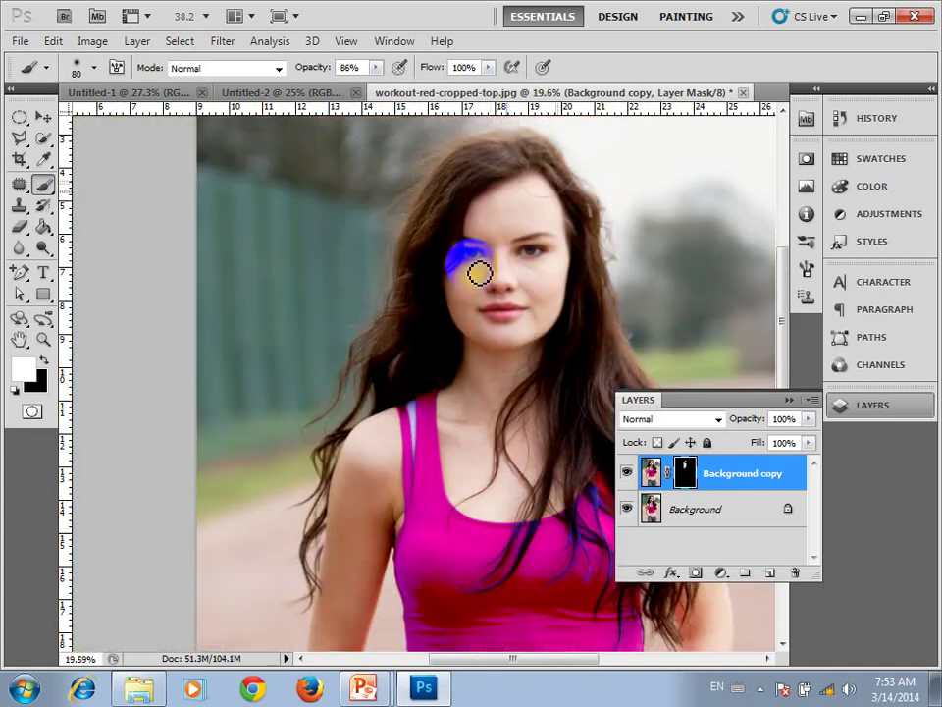
scroll(462, 295, "down", 2)
scroll(530, 273, "down", 1)
mouse_move(530, 273)
left_mouse_down()
mouse_move(335, 147)
mouse_move(342, 182)
left_mouse_up()
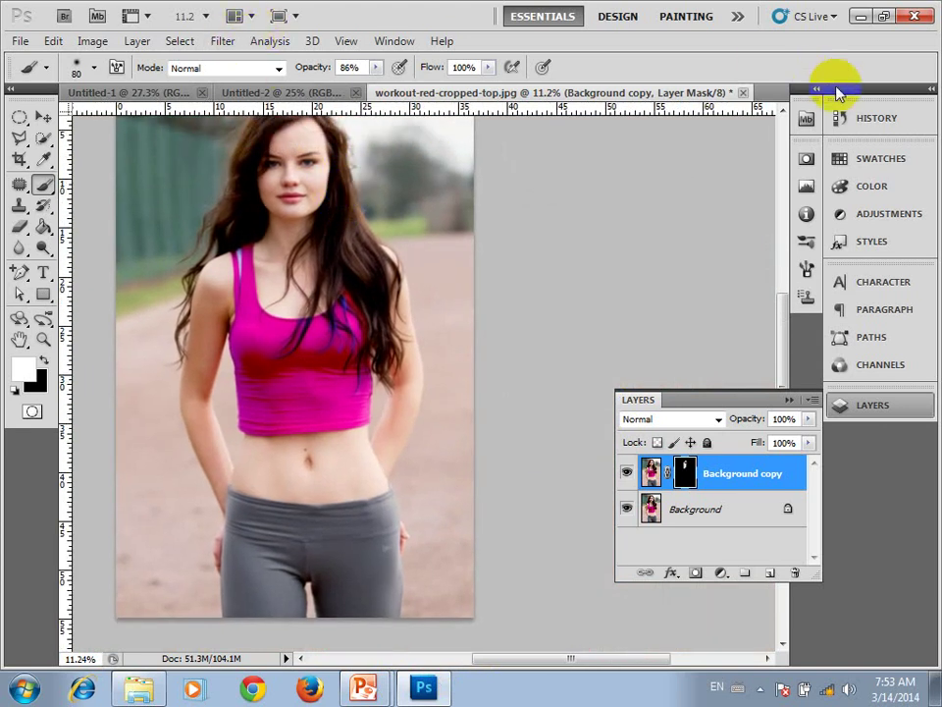
Collapse the Layers panel and show the History panel from the Window menu.
left_click(792, 401)
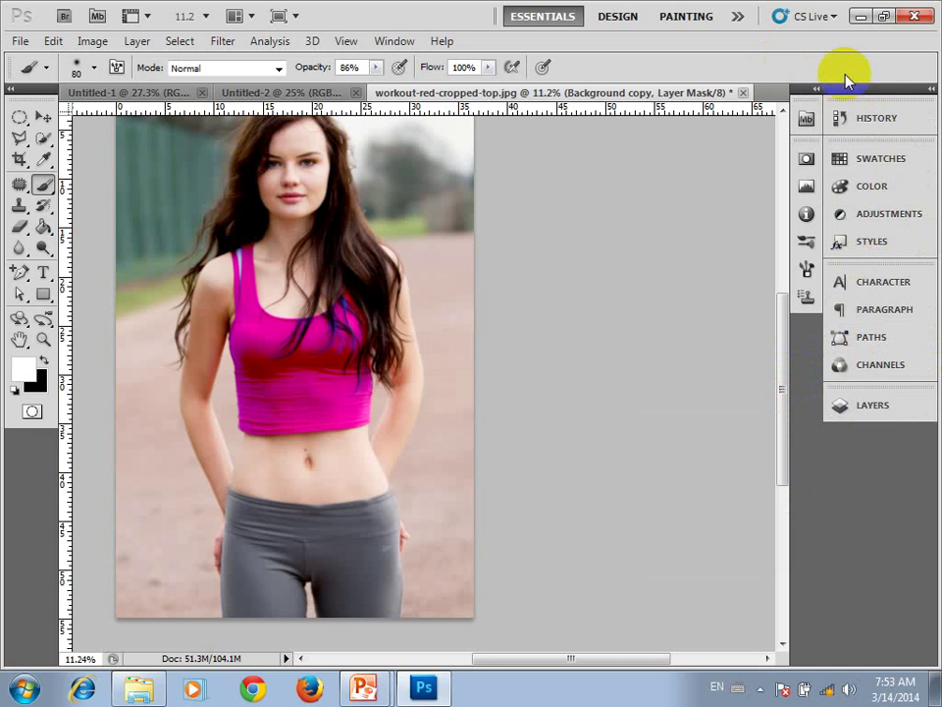
left_click(409, 49)
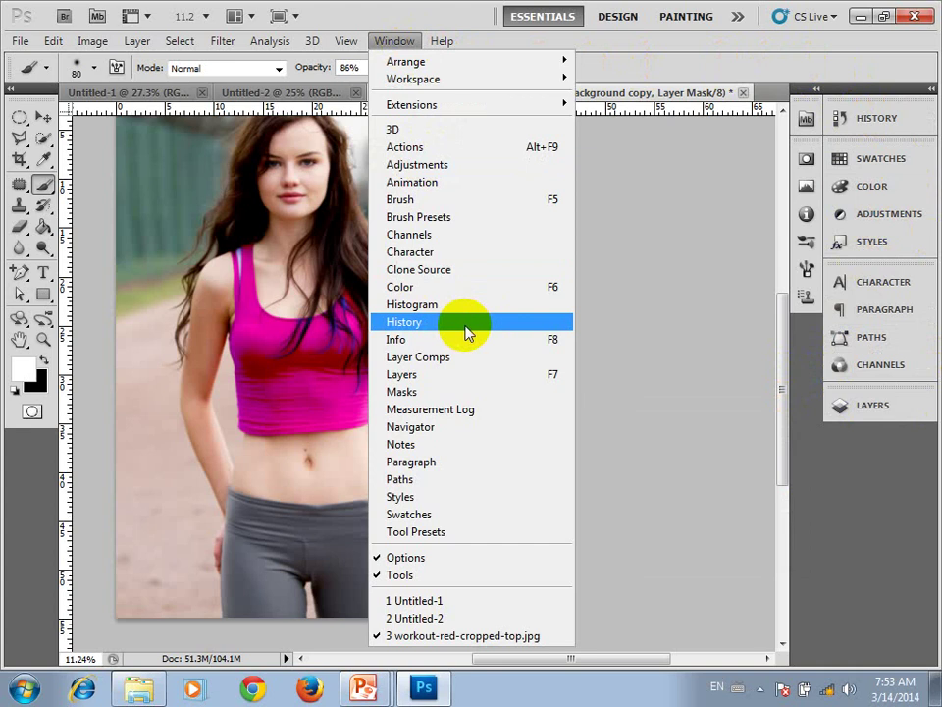
left_click(466, 330)
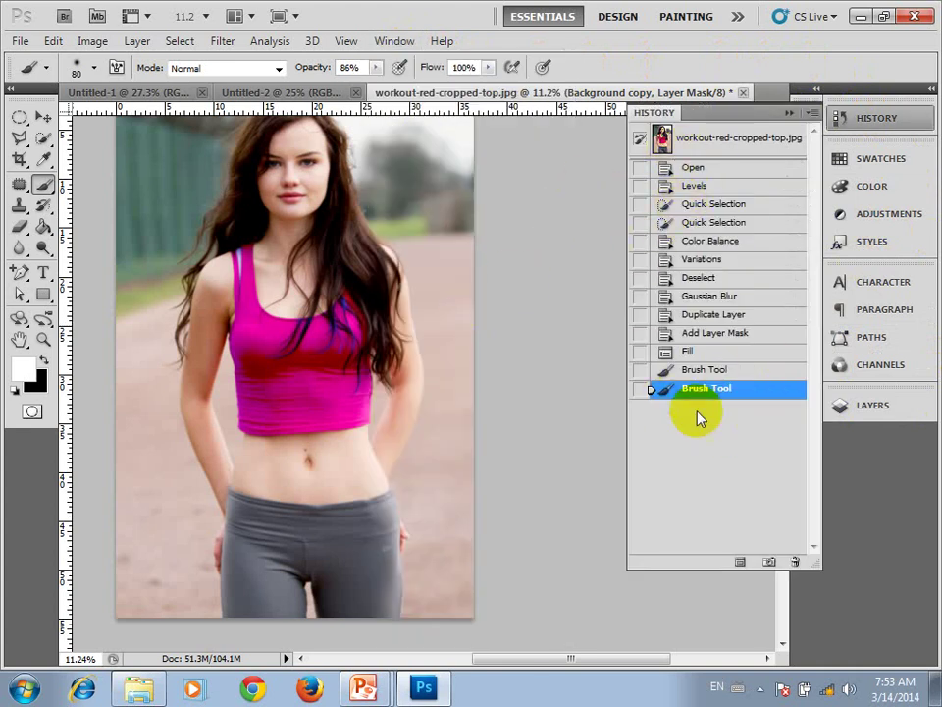
Step back through History past the brush strokes, mask, layer copy and blur to Deselect.
left_click(680, 374)
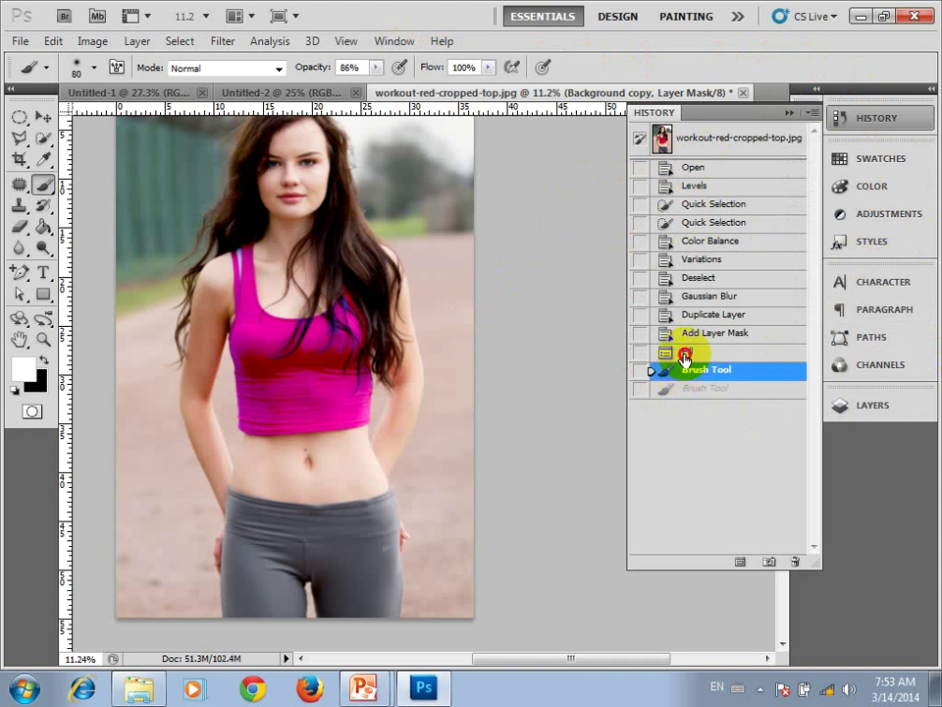
left_click(684, 356)
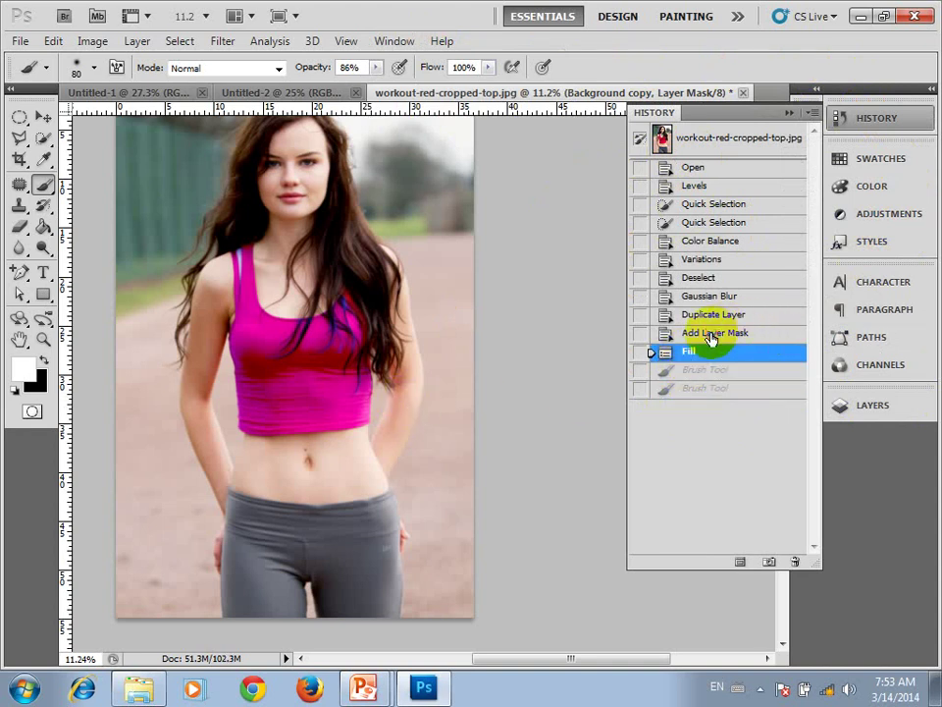
left_click(711, 335)
left_click(704, 316)
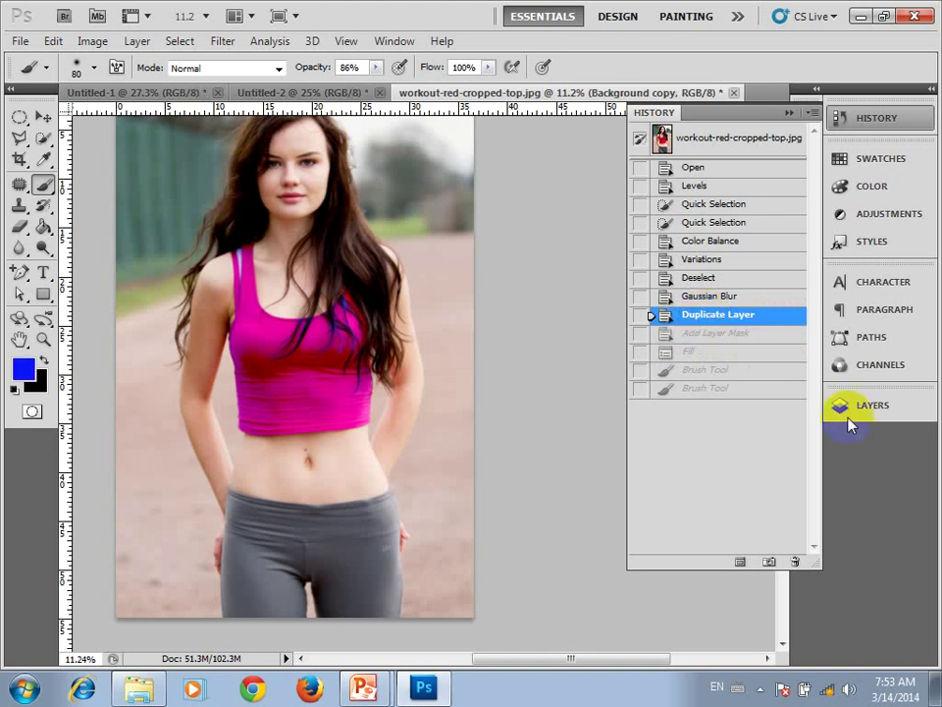
left_click(702, 299)
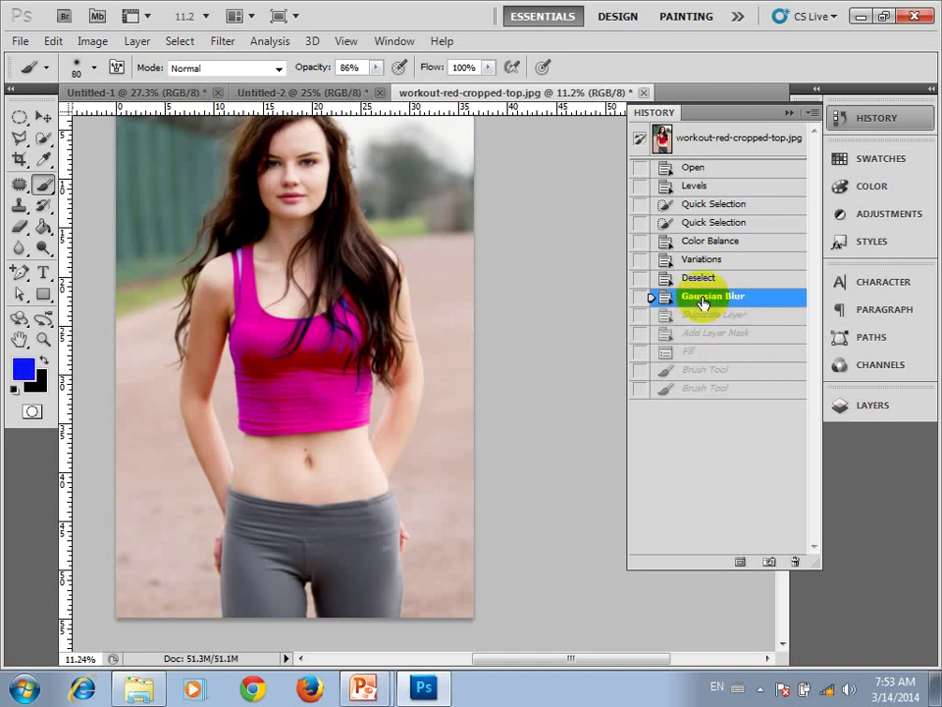
left_click(698, 282)
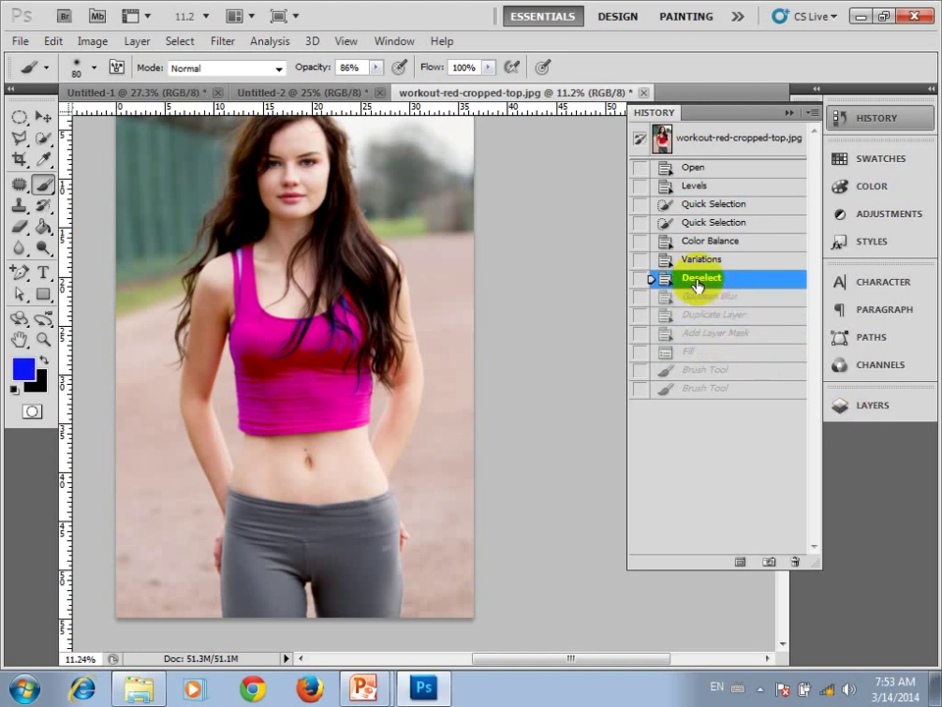
Continue back through Variations, Color Balance, Quick Selection and Levels to the original Open state.
left_click(692, 260)
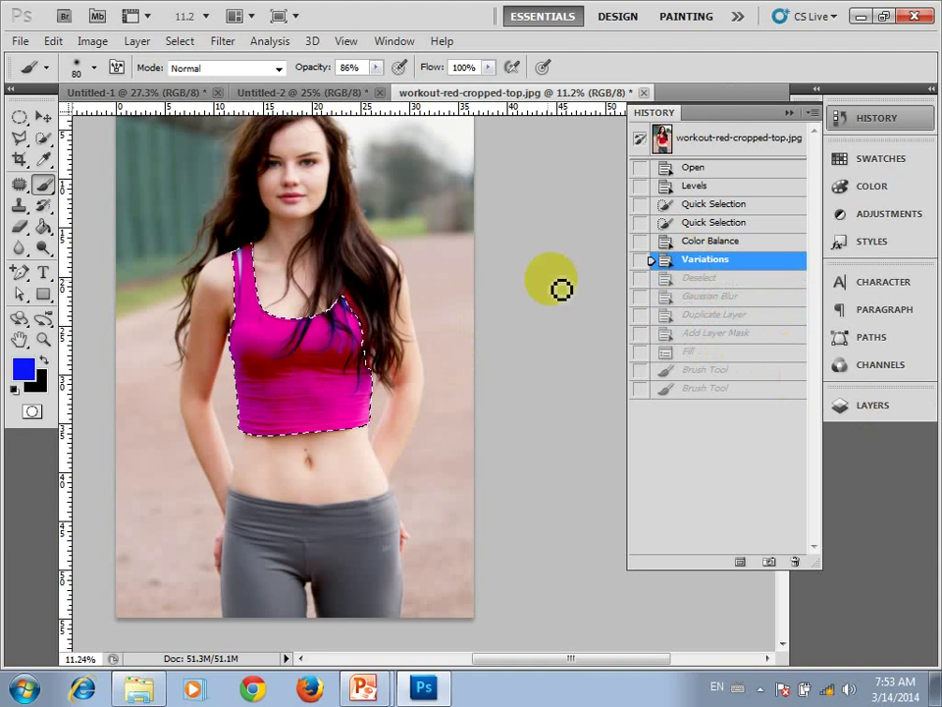
left_click(714, 243)
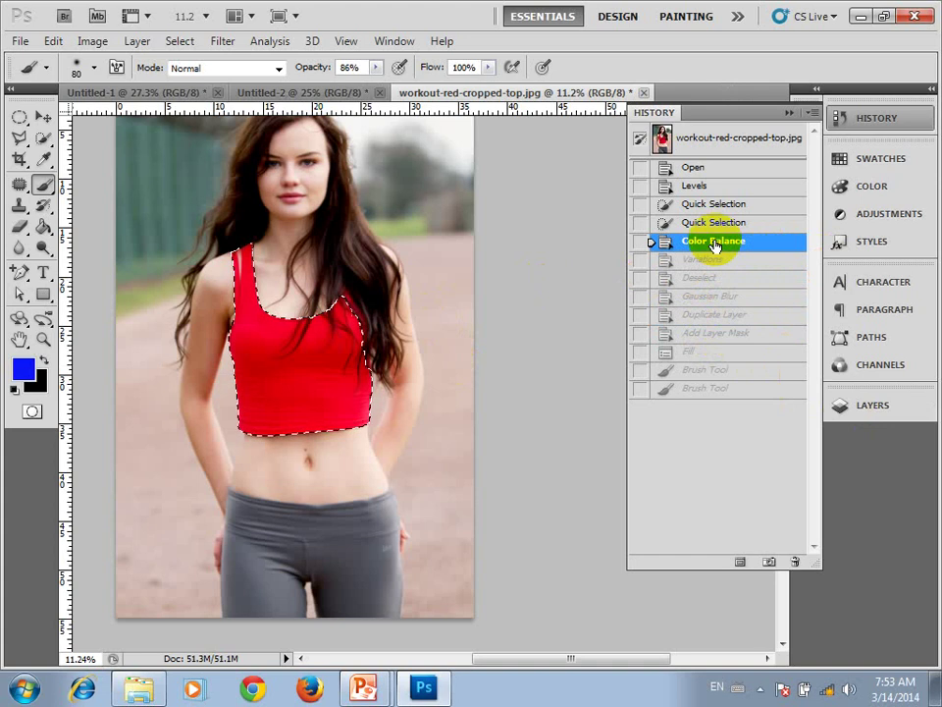
left_click(716, 223)
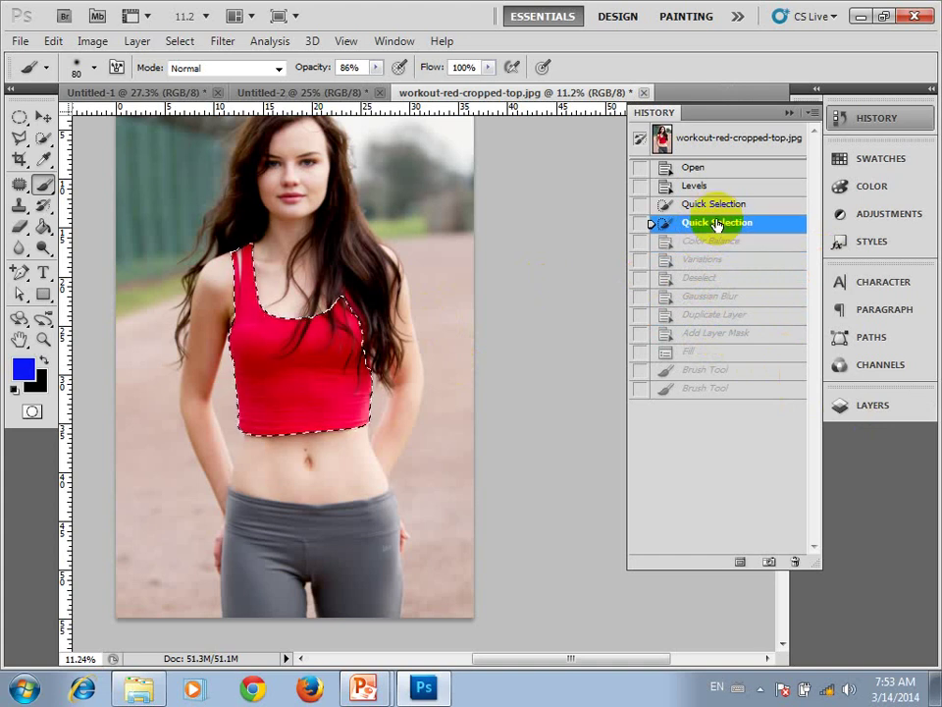
left_click(713, 204)
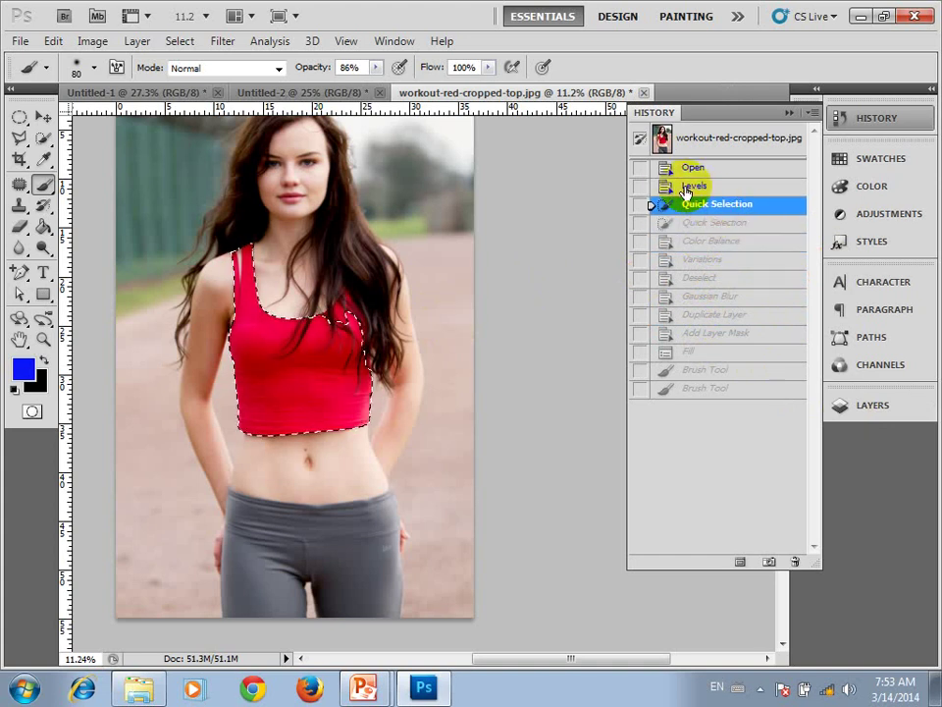
left_click(687, 186)
left_click(684, 169)
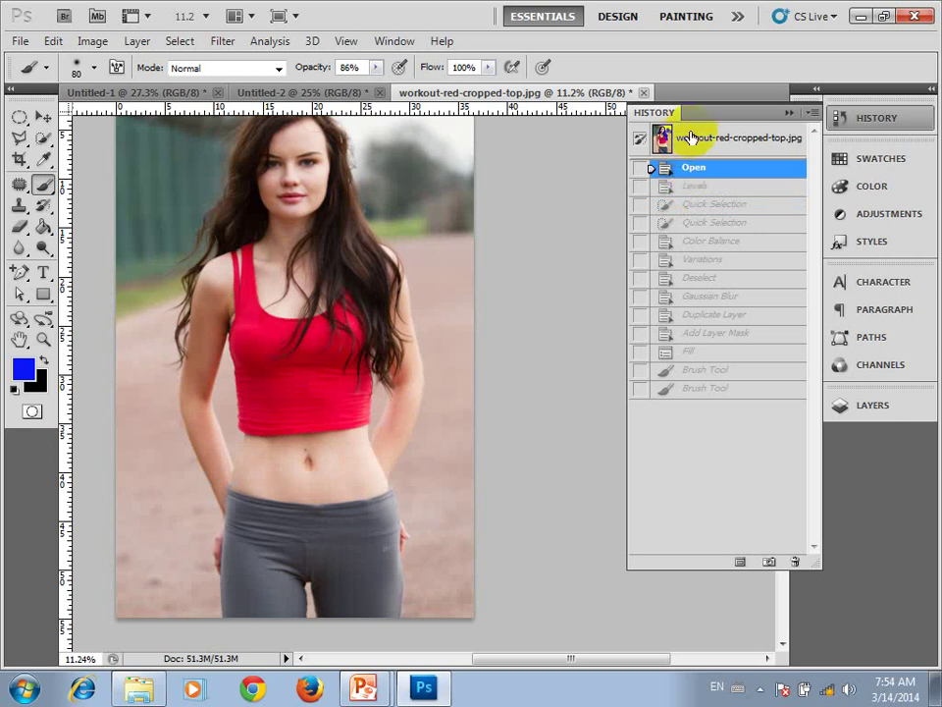
Jump through History to the second Quick Selection state, then switch to the PowerPoint slideshow.
left_click(696, 144)
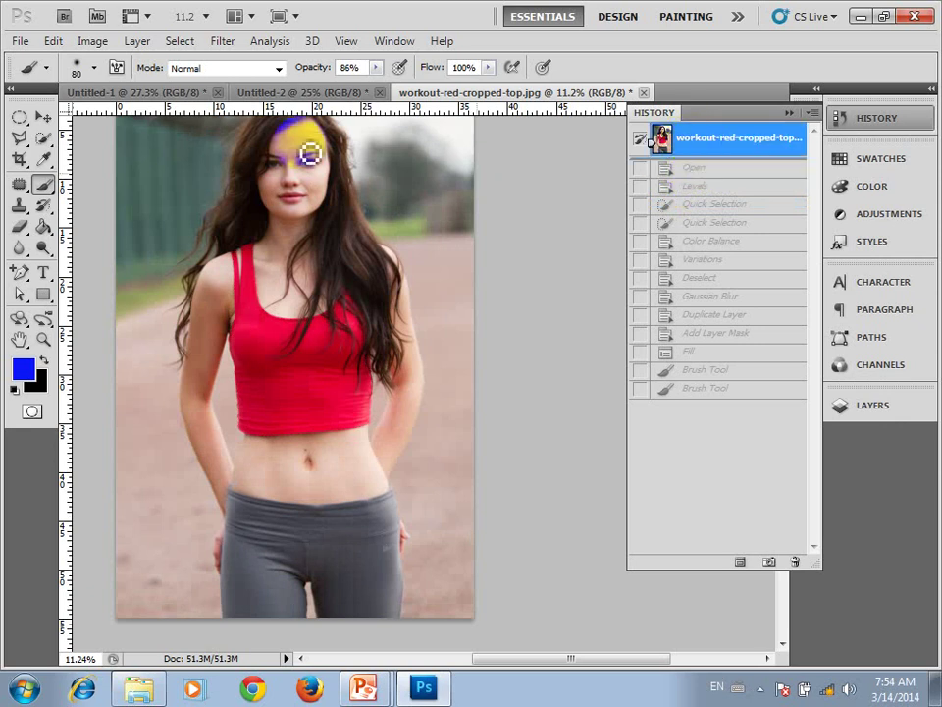
scroll(357, 262, "down", 3)
scroll(501, 256, "up", 3)
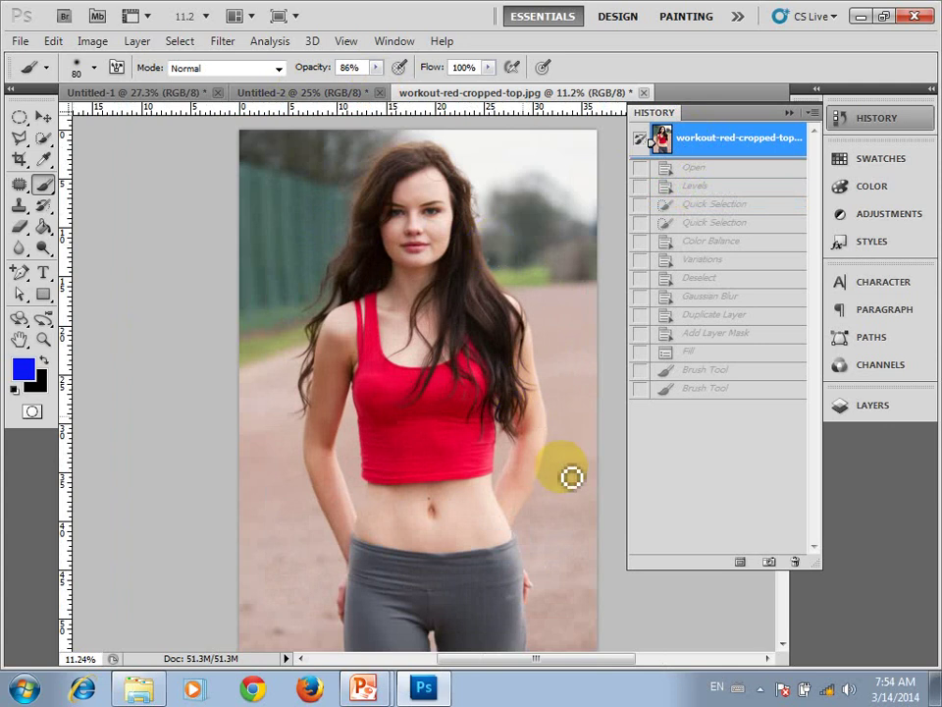
left_click(706, 334)
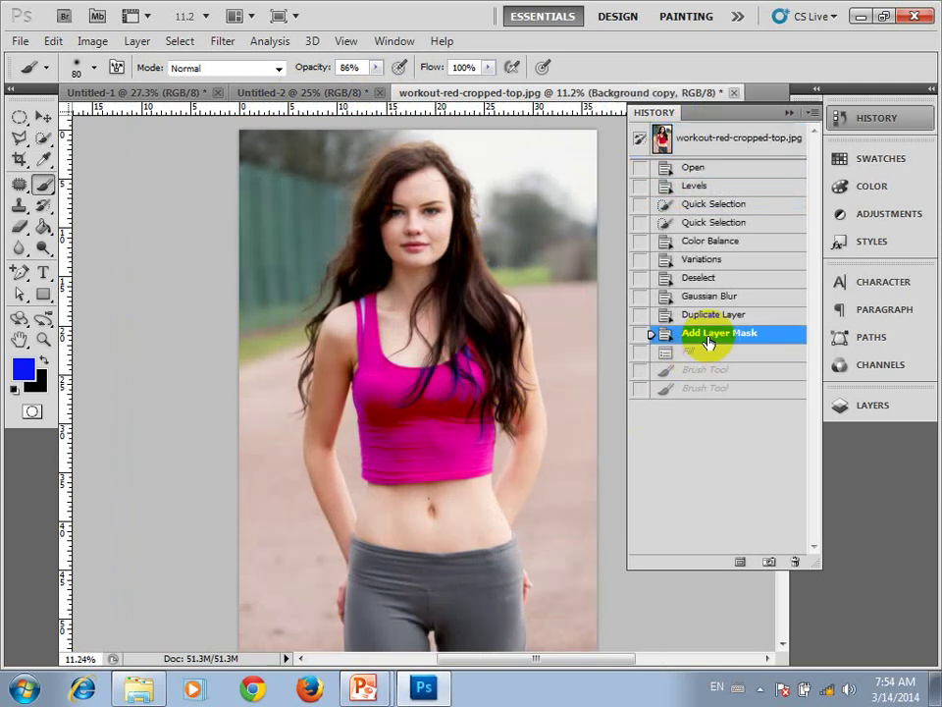
left_click(701, 259)
left_click(699, 221)
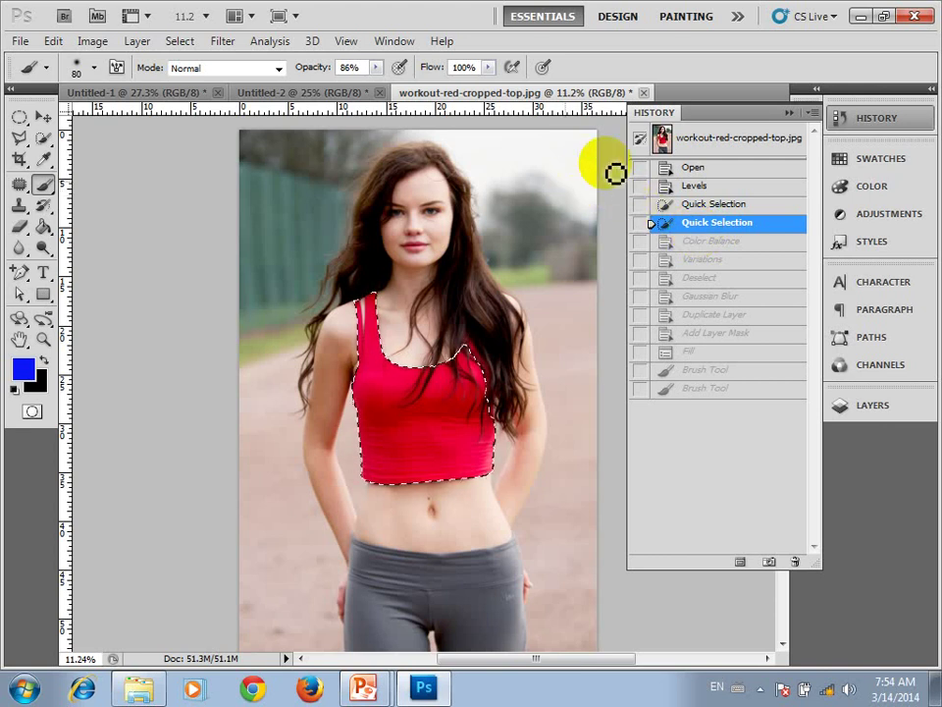
left_click(366, 690)
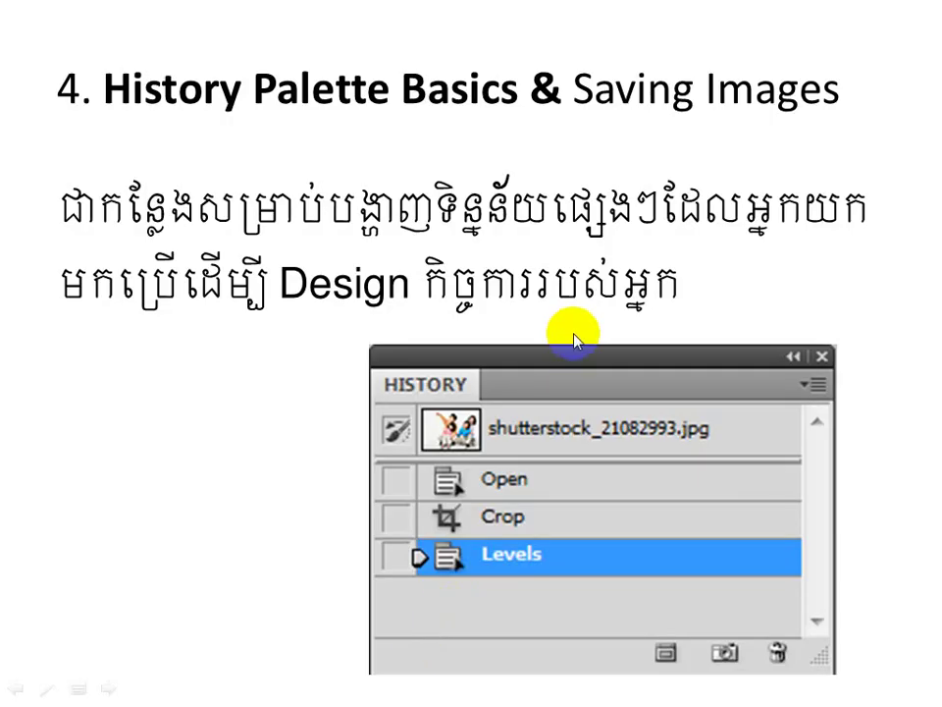
Advance to the History Palette Basics & Saving (Cont…) slide on file formats.
left_click(574, 338)
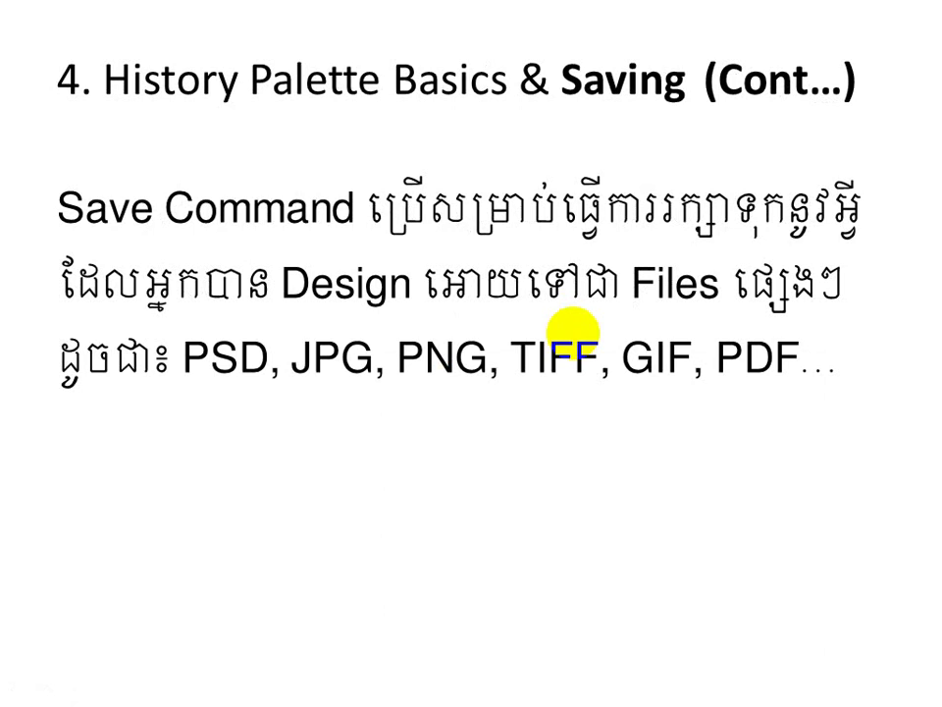
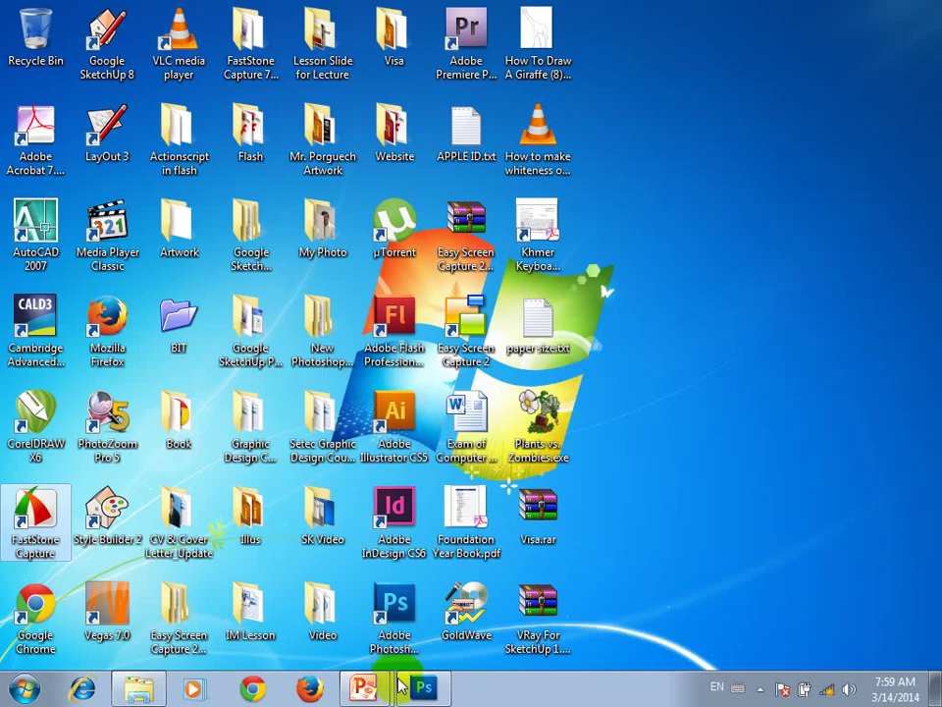
Close the workout photo, Untitled-2 and Untitled-1 documents, discarding all unsaved changes.
left_click(412, 687)
left_click(644, 92)
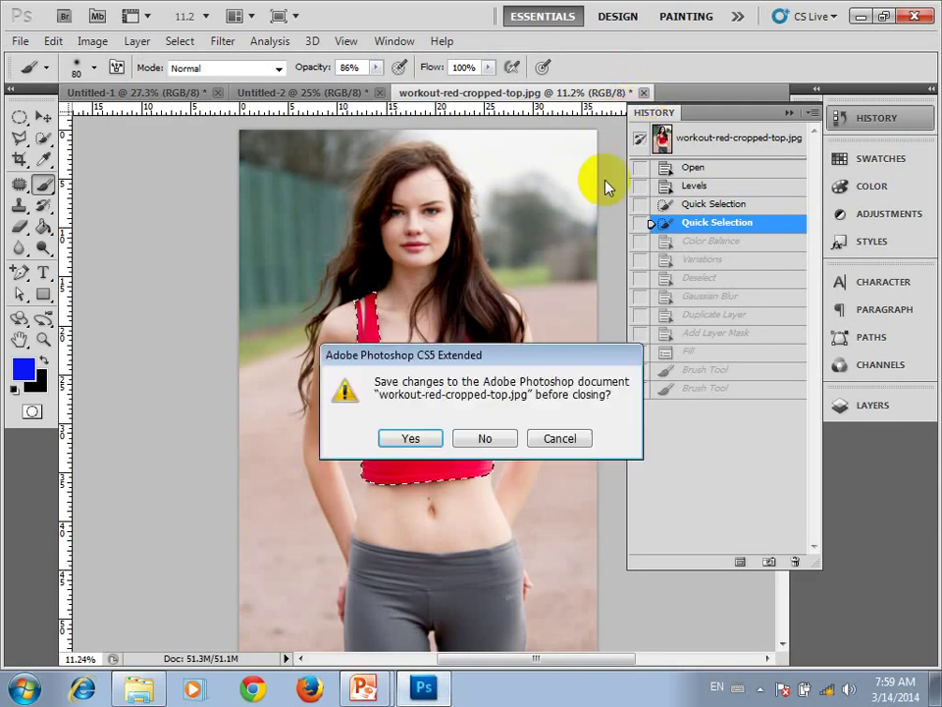
left_click(485, 438)
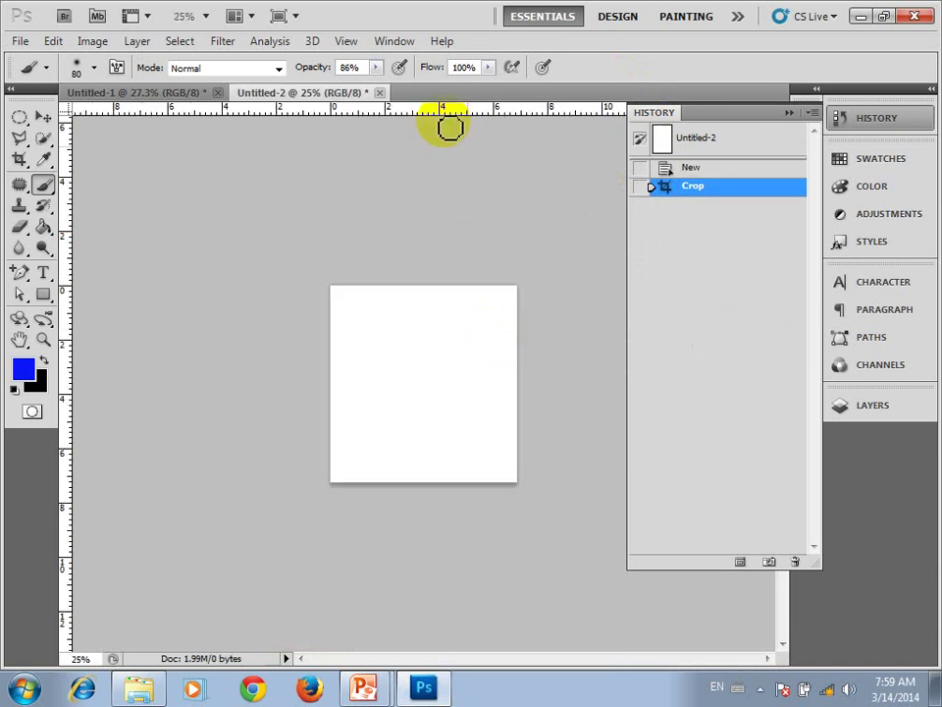
left_click(380, 92)
left_click(479, 428)
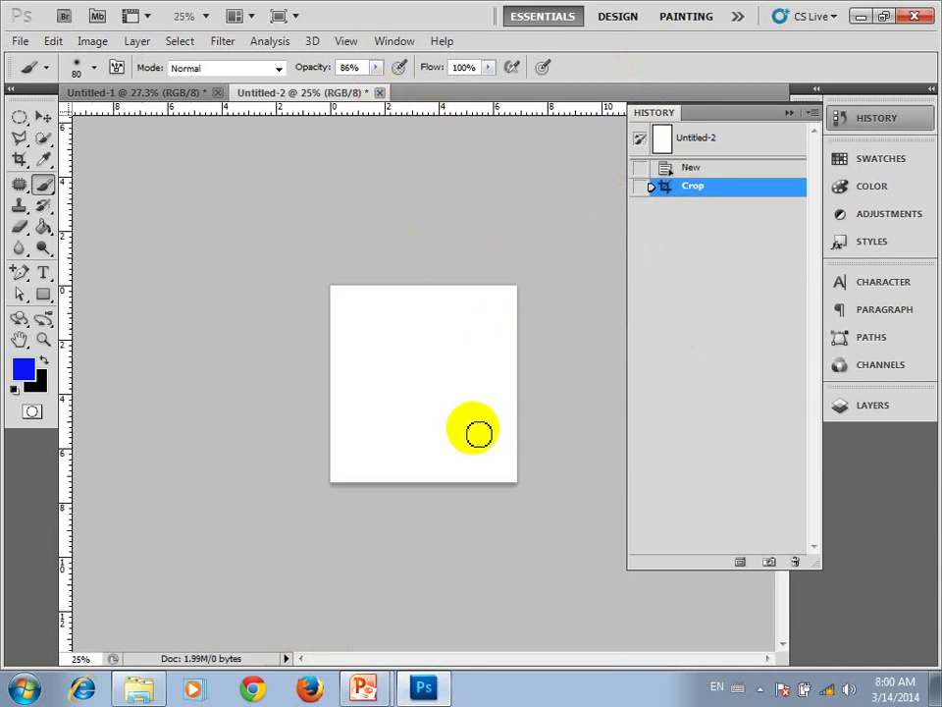
left_click(217, 92)
left_click(471, 429)
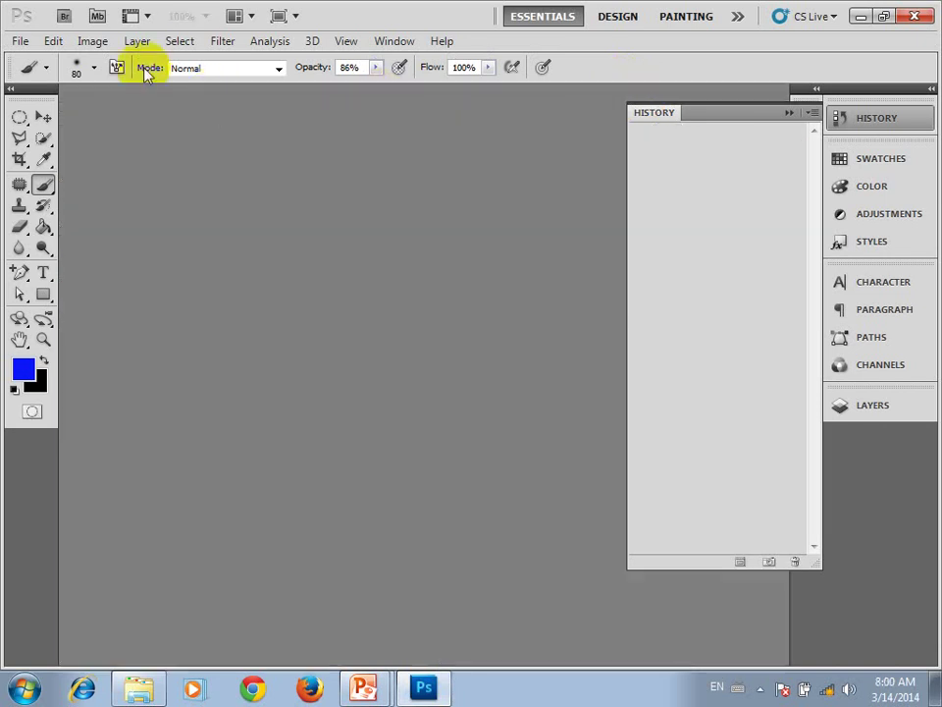
In the Open dialog, browse to the NW folder inside Artwork.
left_click(20, 41)
left_click(35, 79)
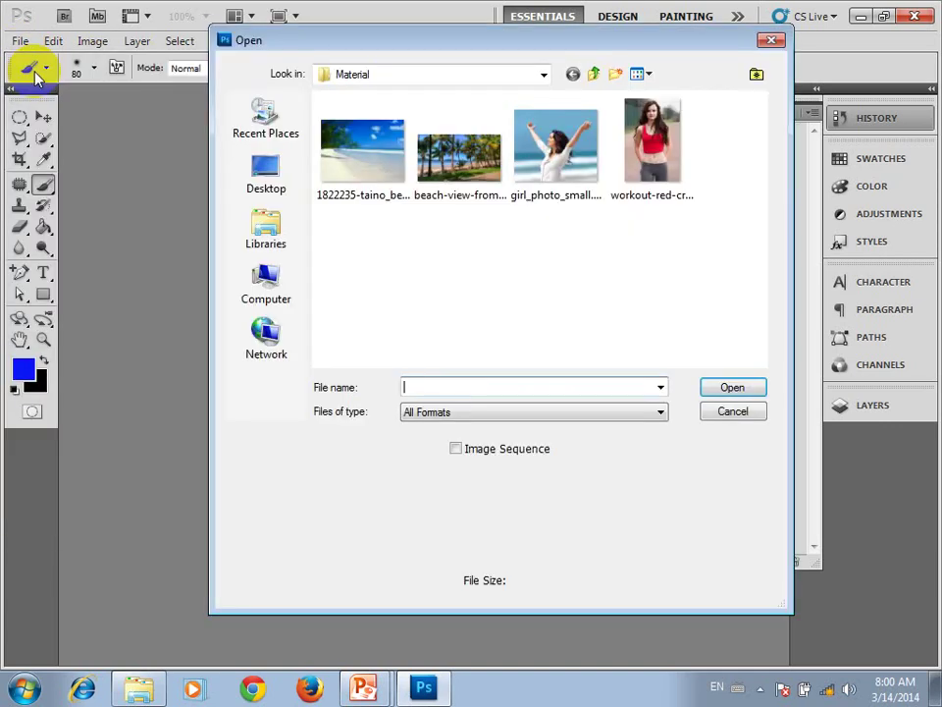
left_click(542, 76)
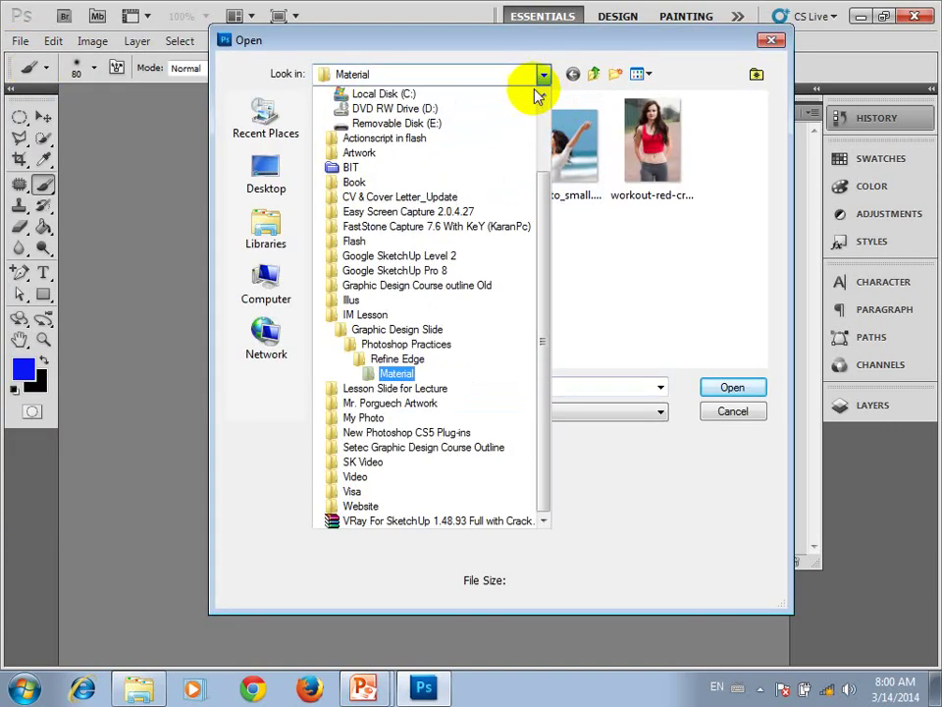
left_click(475, 154)
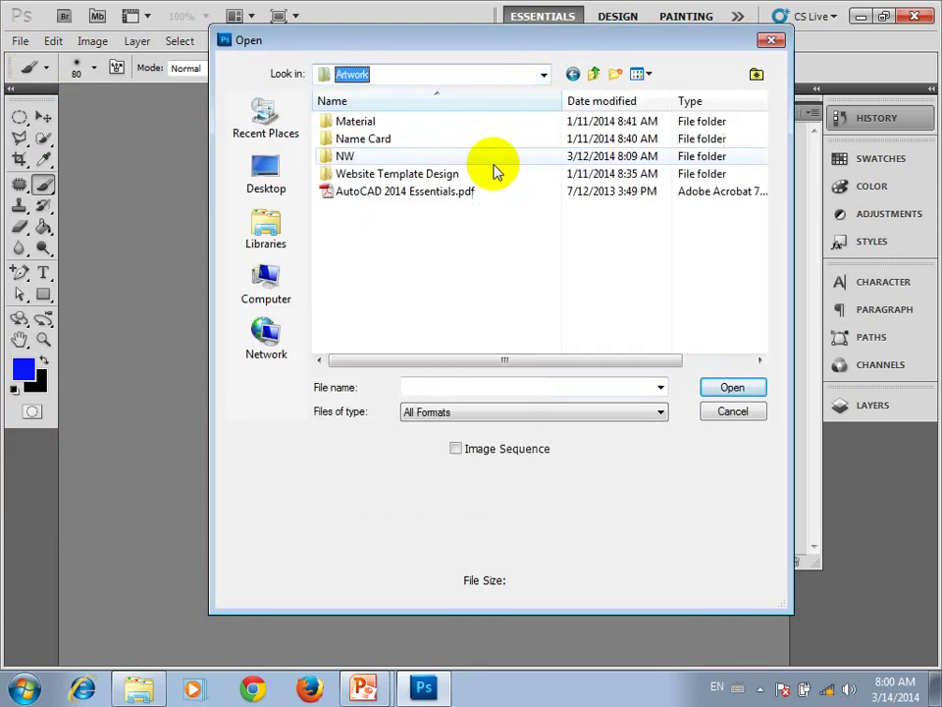
double_click(414, 155)
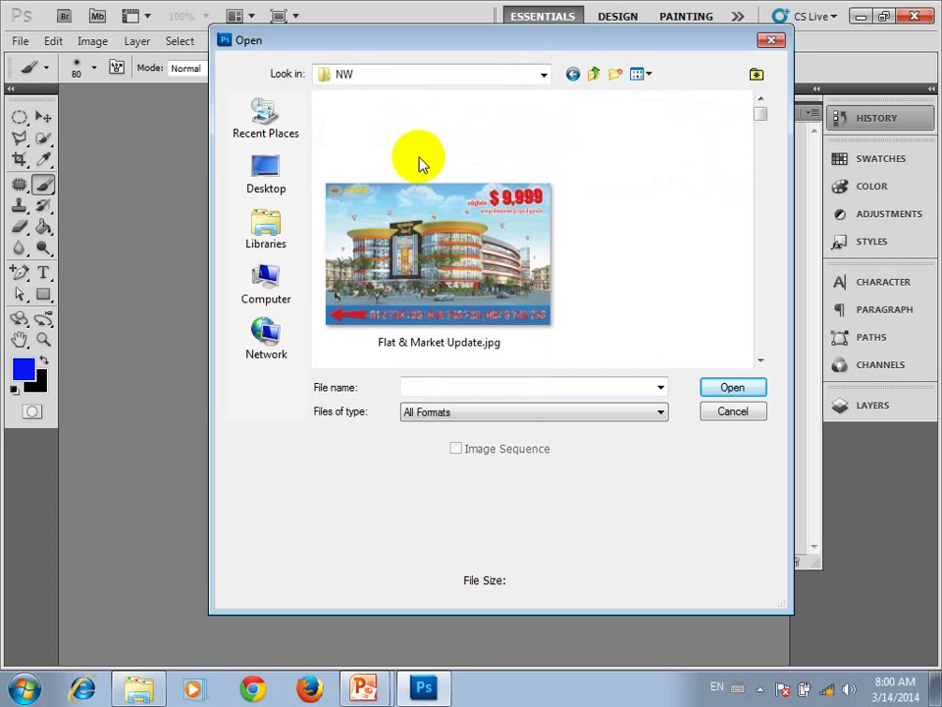
Preview Flat & Market Update, Flat E1+, Flat E2+ and Infront Lasensok Office PSDs.
left_click(760, 363)
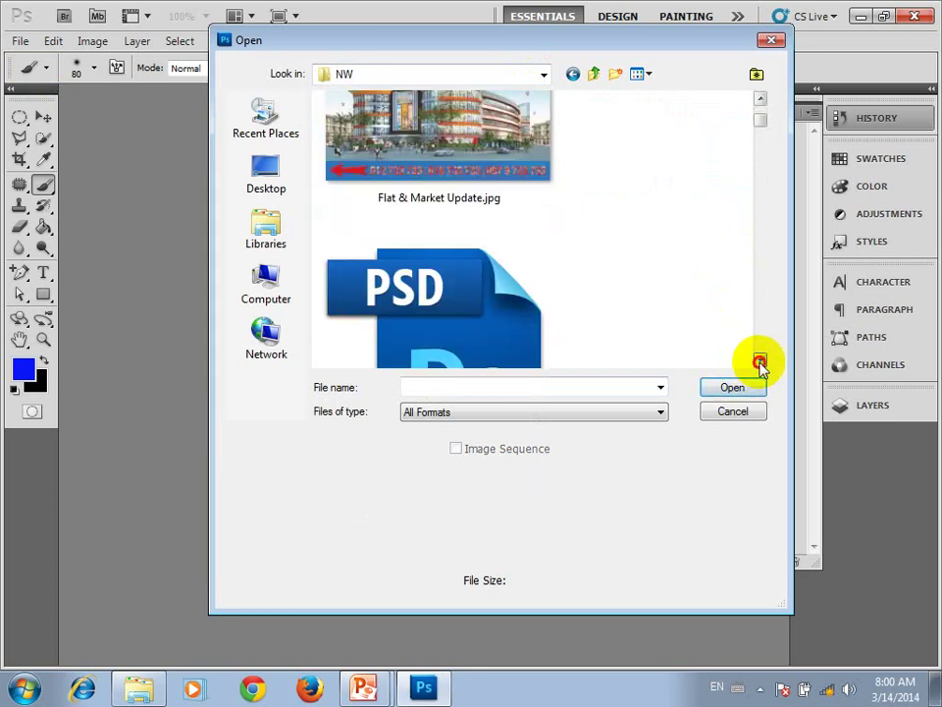
left_click(492, 312)
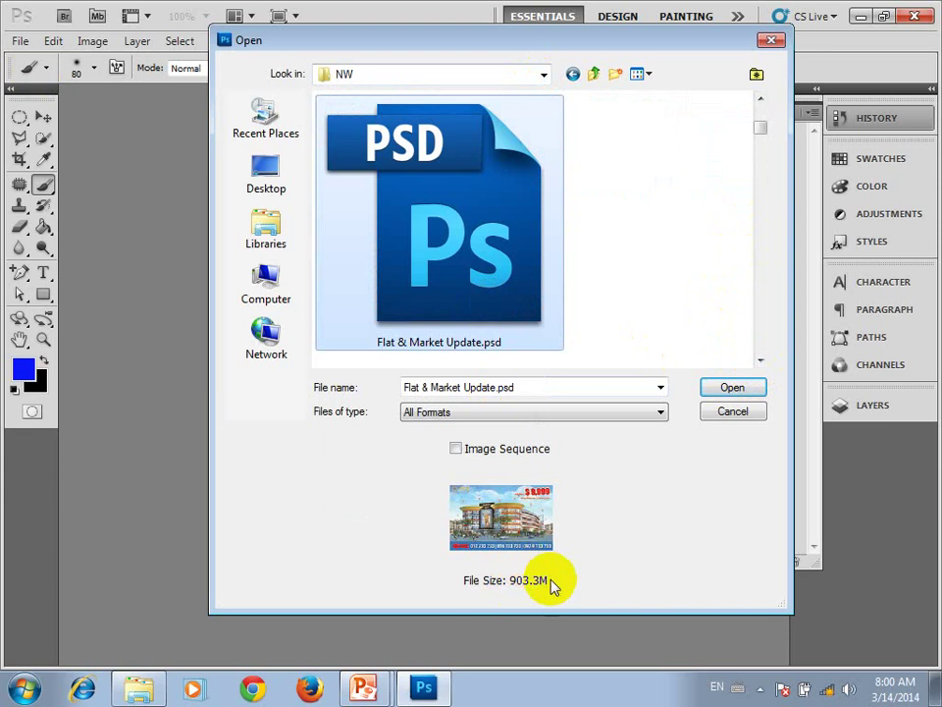
left_click(760, 361)
left_click(761, 362)
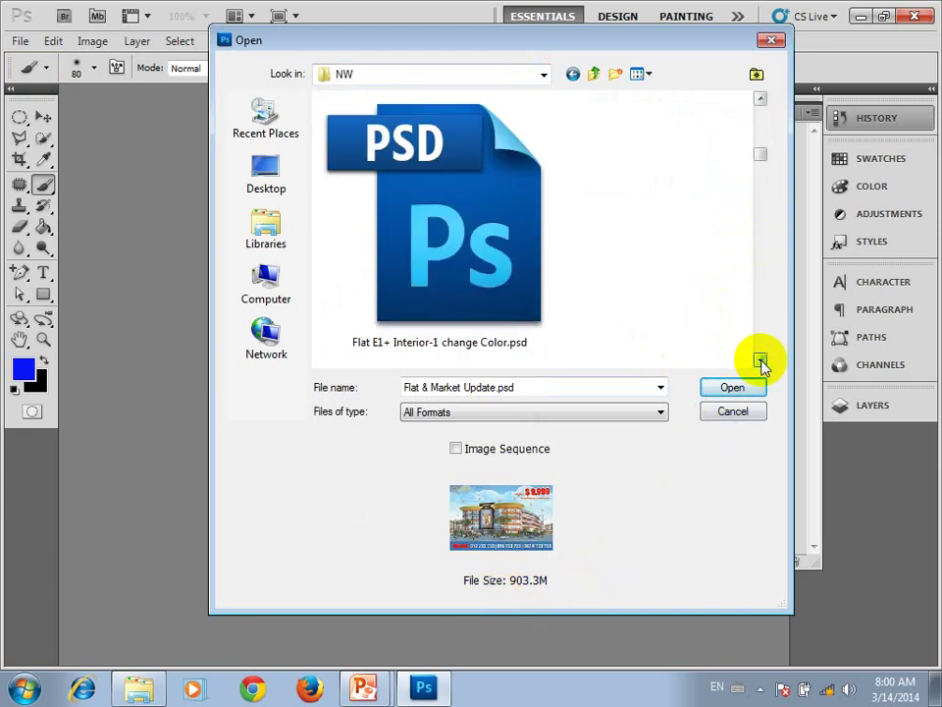
left_click(557, 312)
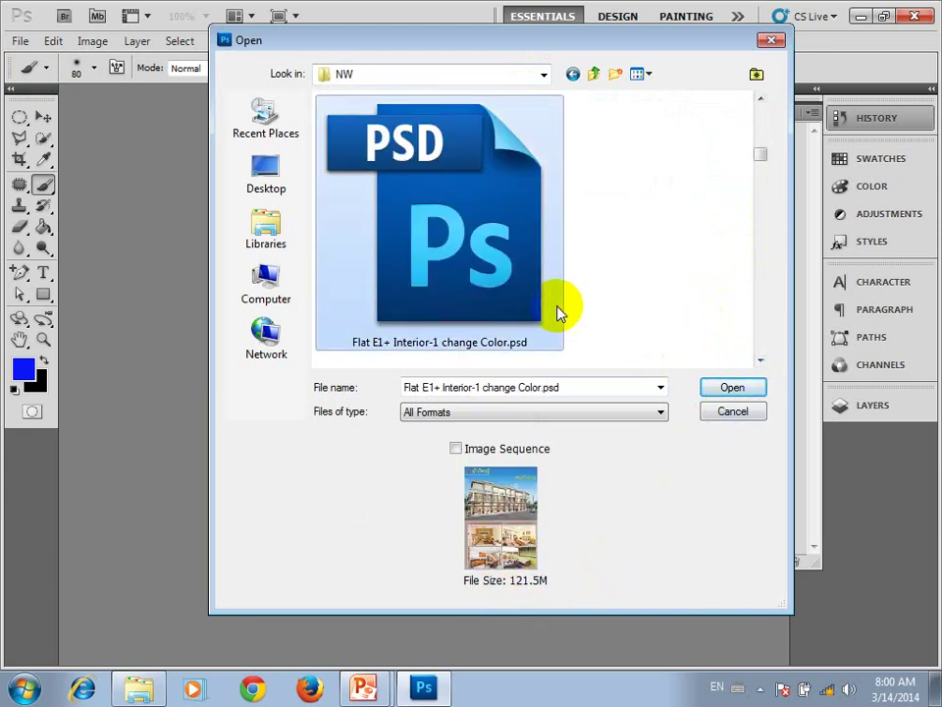
left_click(760, 361)
left_click(760, 362)
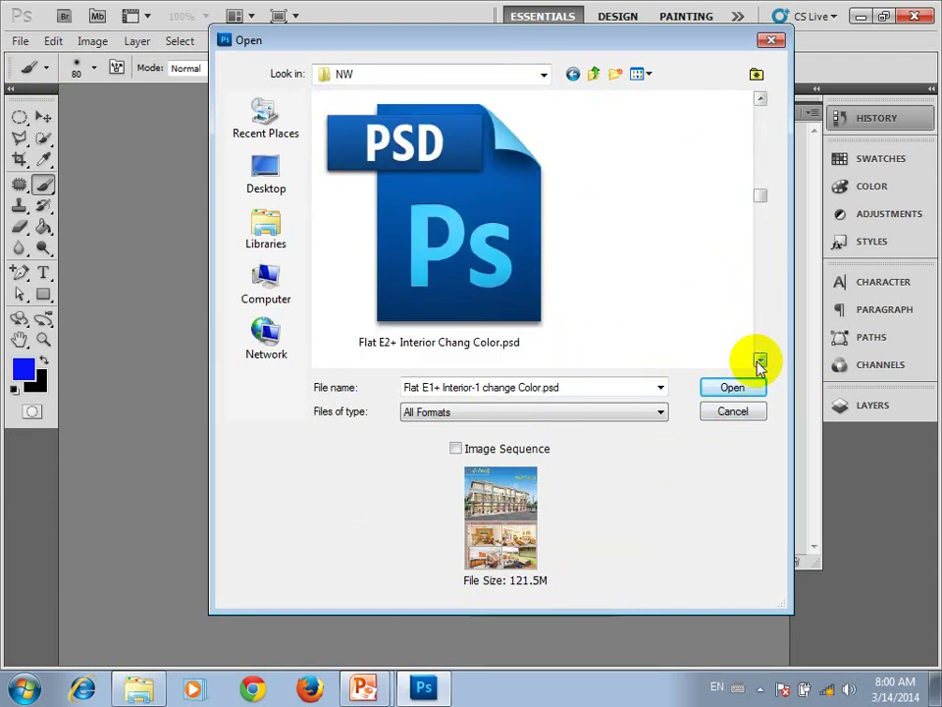
left_click(507, 316)
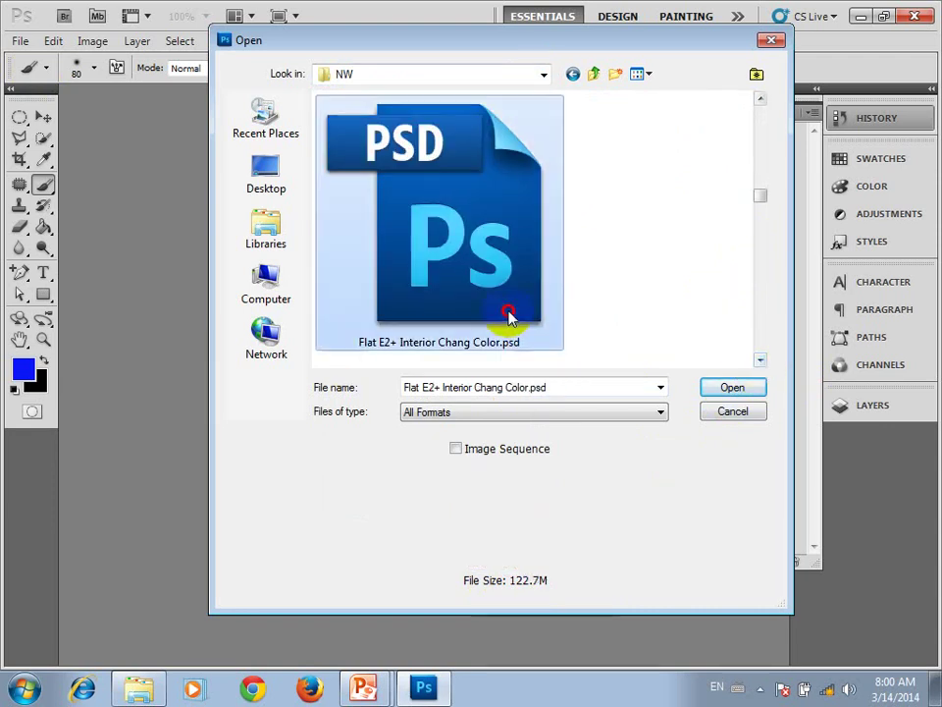
left_click(760, 361)
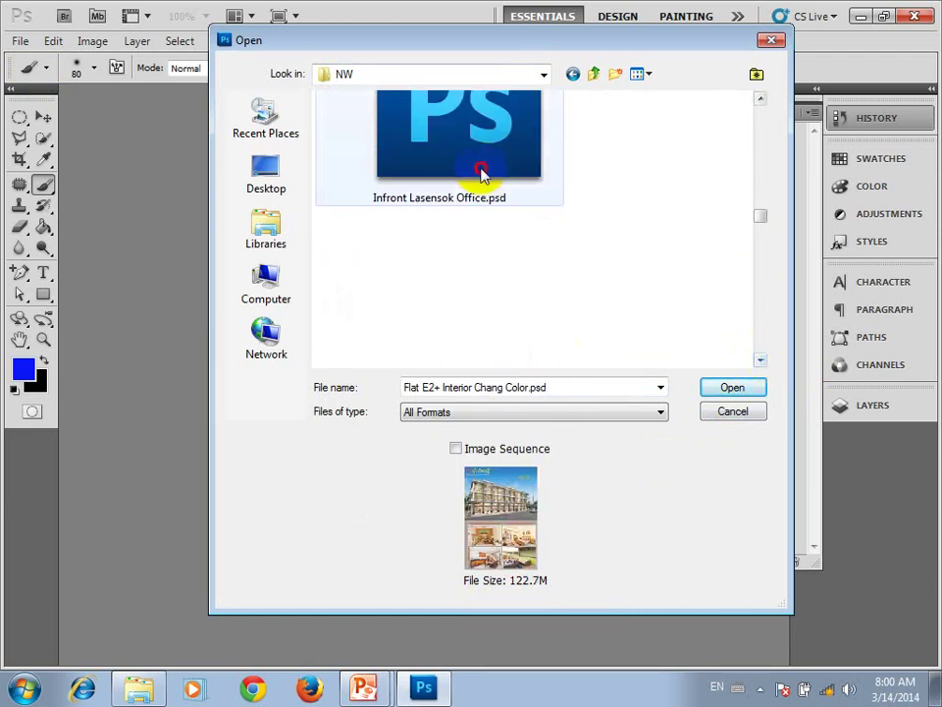
left_click(480, 175)
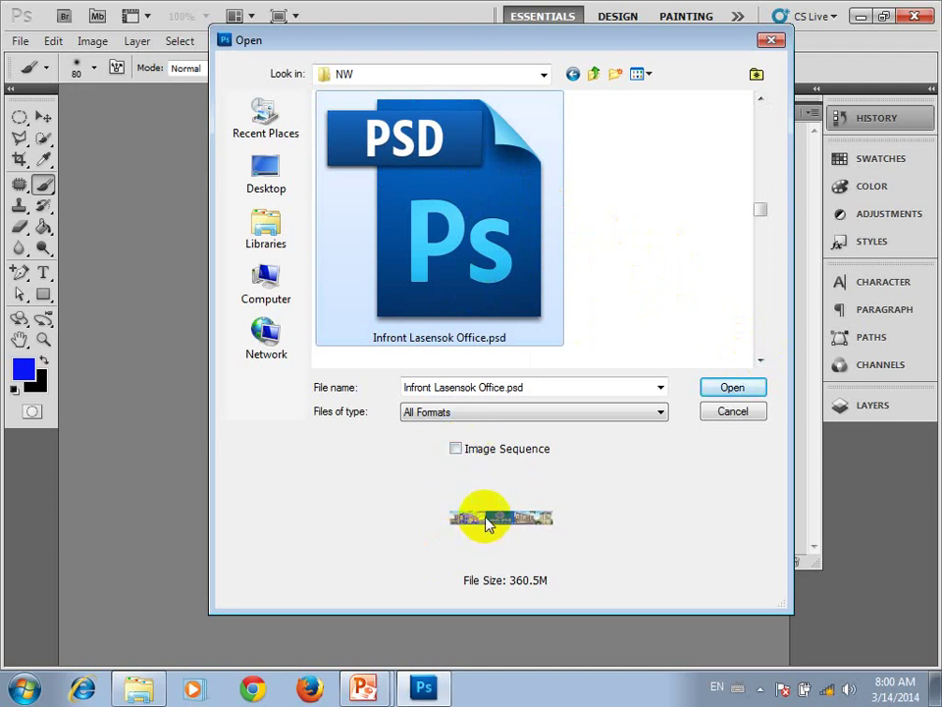
left_click(762, 361)
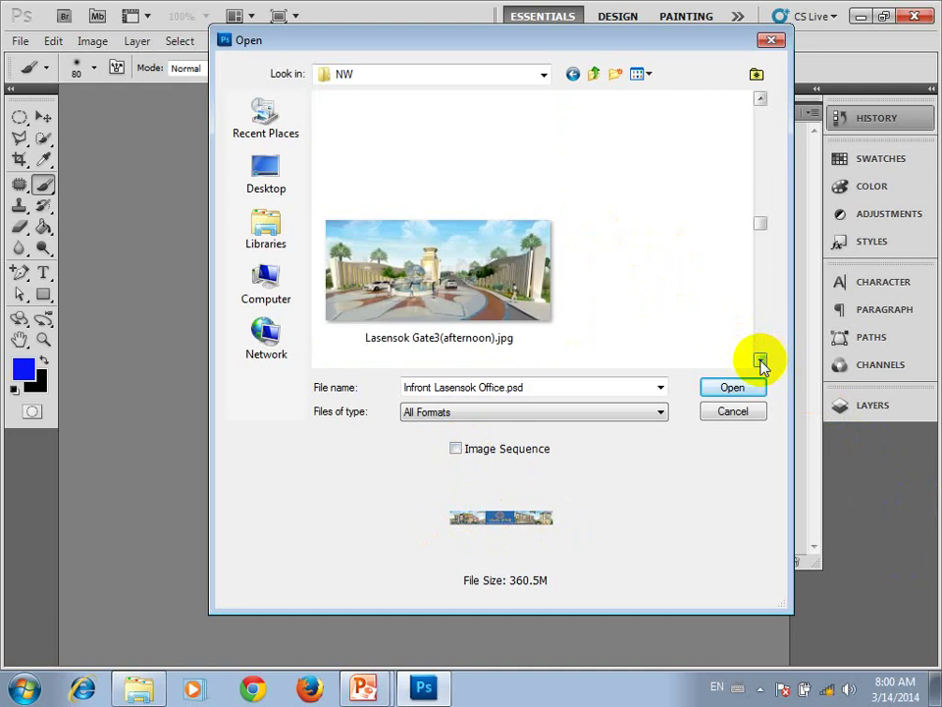
left_click(761, 361)
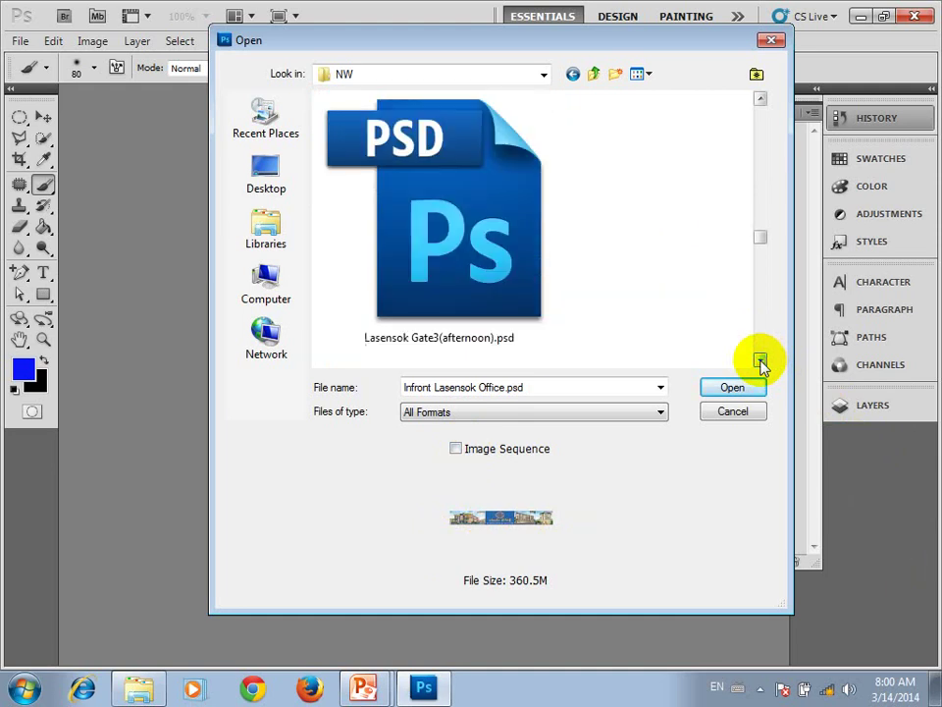
Select and open Lasensok Gate3(afternoon).psd.
left_click(495, 302)
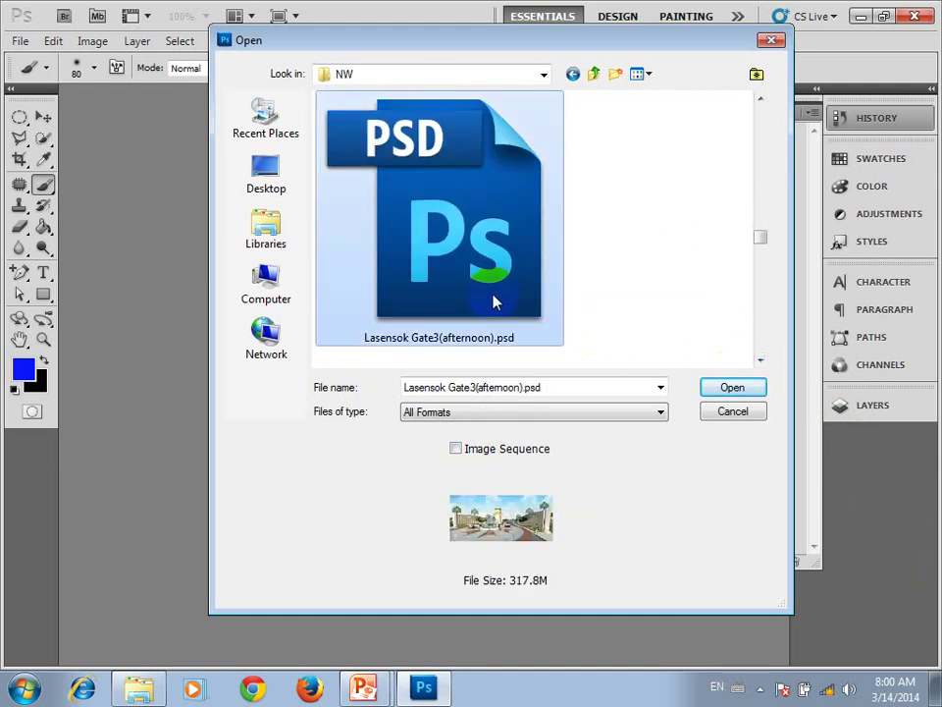
left_click(761, 361)
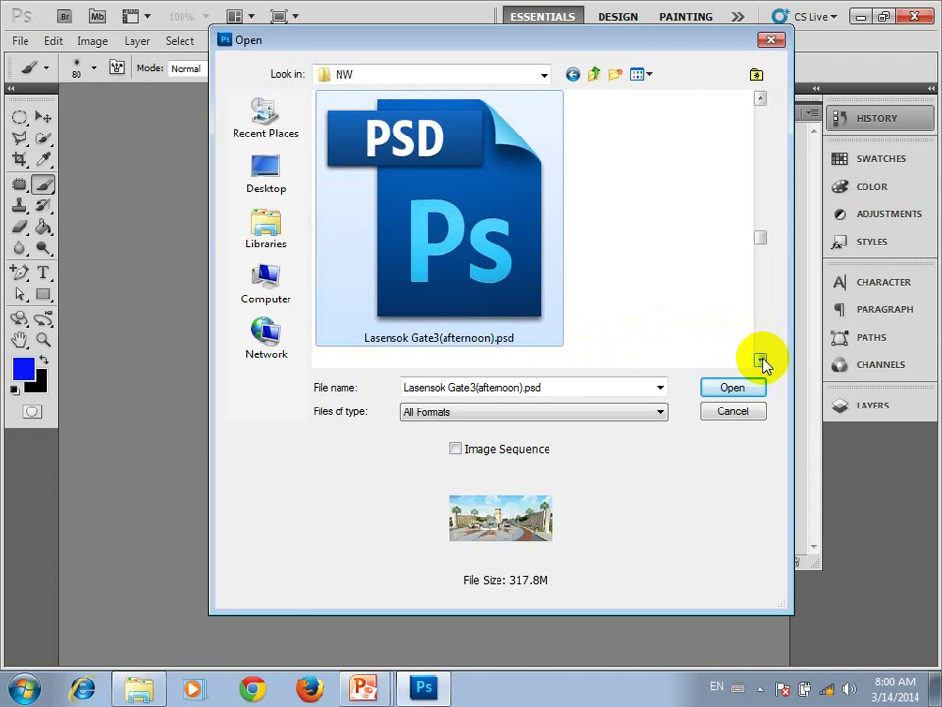
left_click(762, 362)
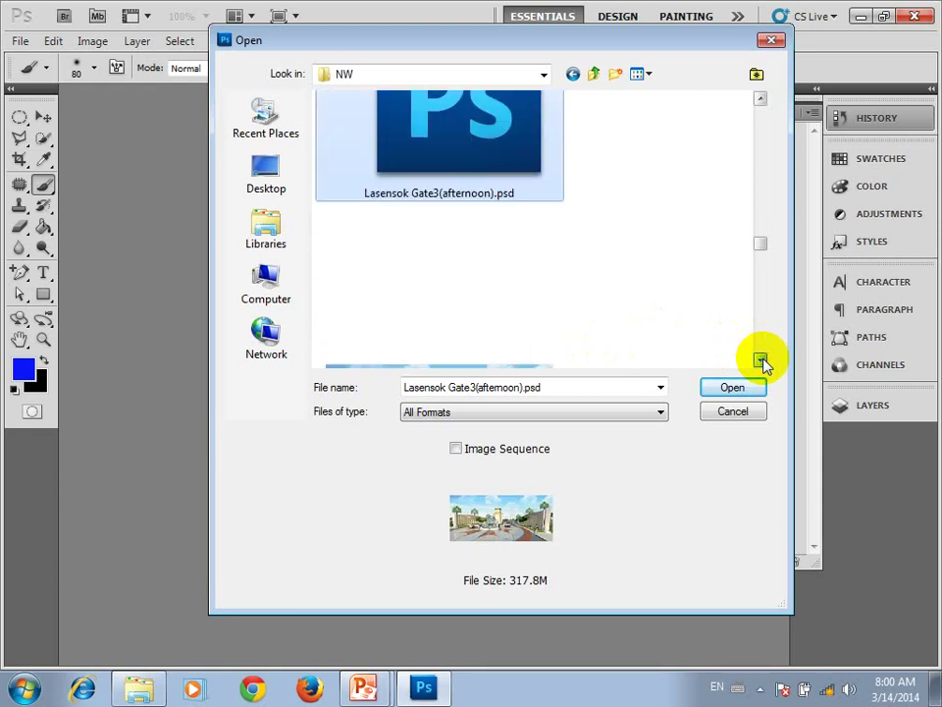
left_click(762, 361)
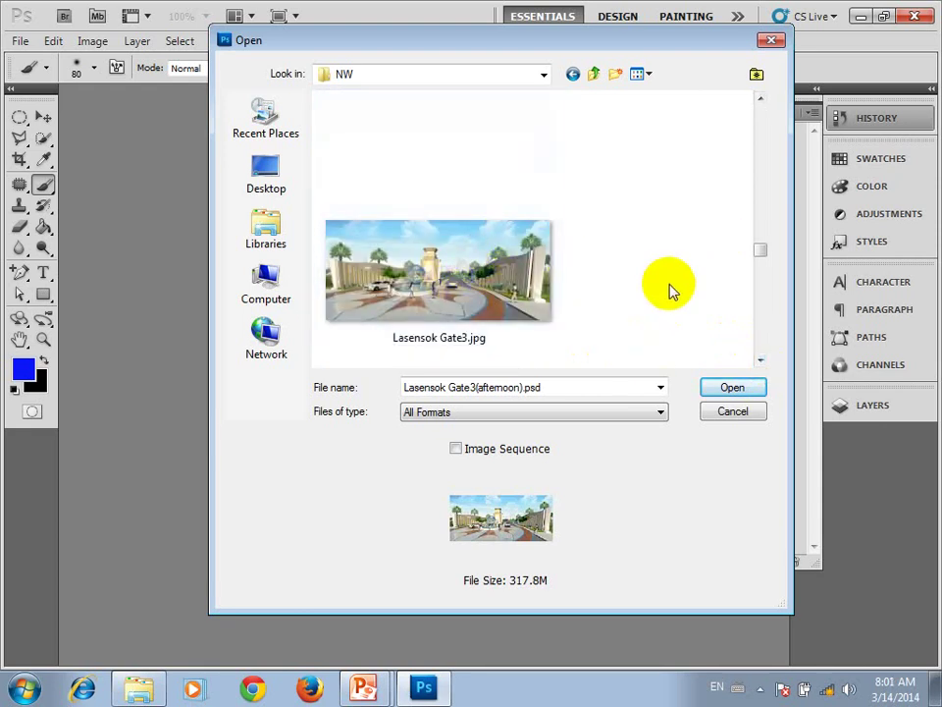
scroll(687, 289, "up", 1)
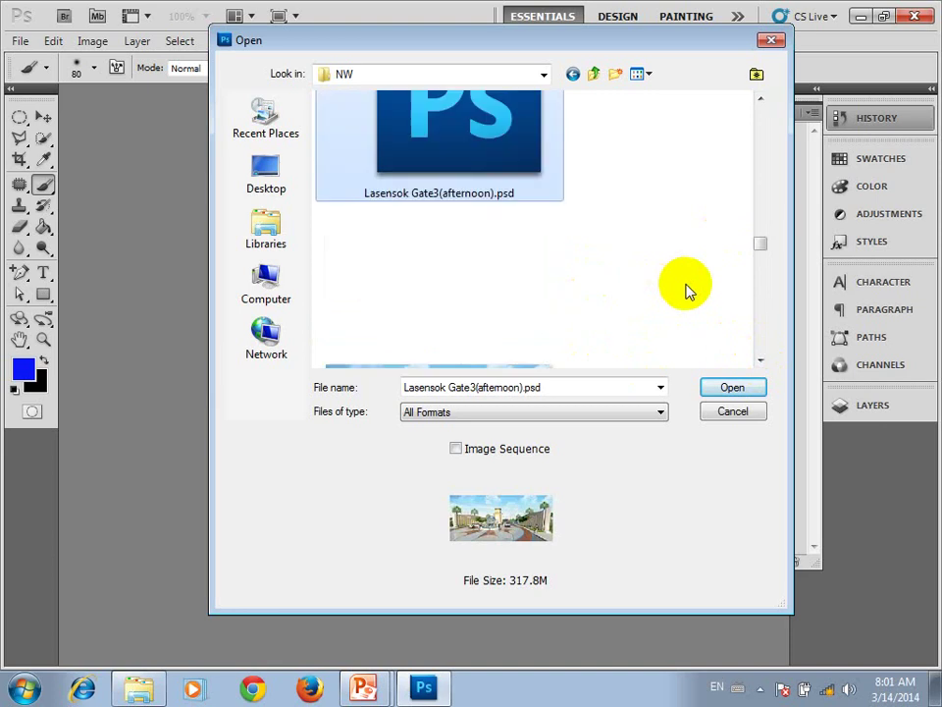
left_click(738, 387)
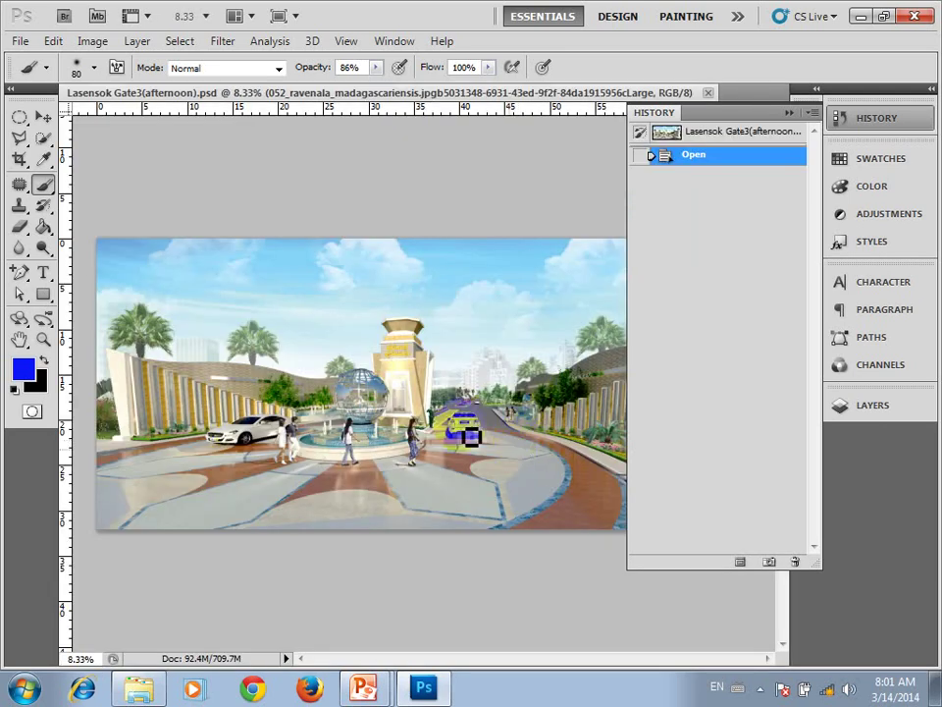
Collapse History and zoom out to 13.5%, undoing a stray paint stroke.
left_click(789, 112)
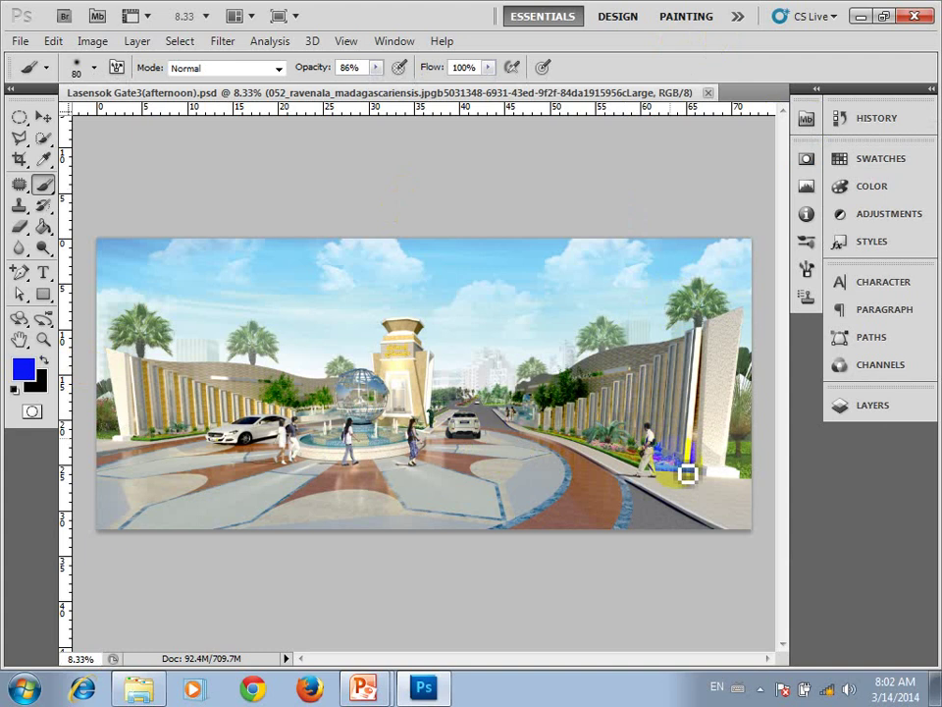
scroll(687, 476, "up", 3)
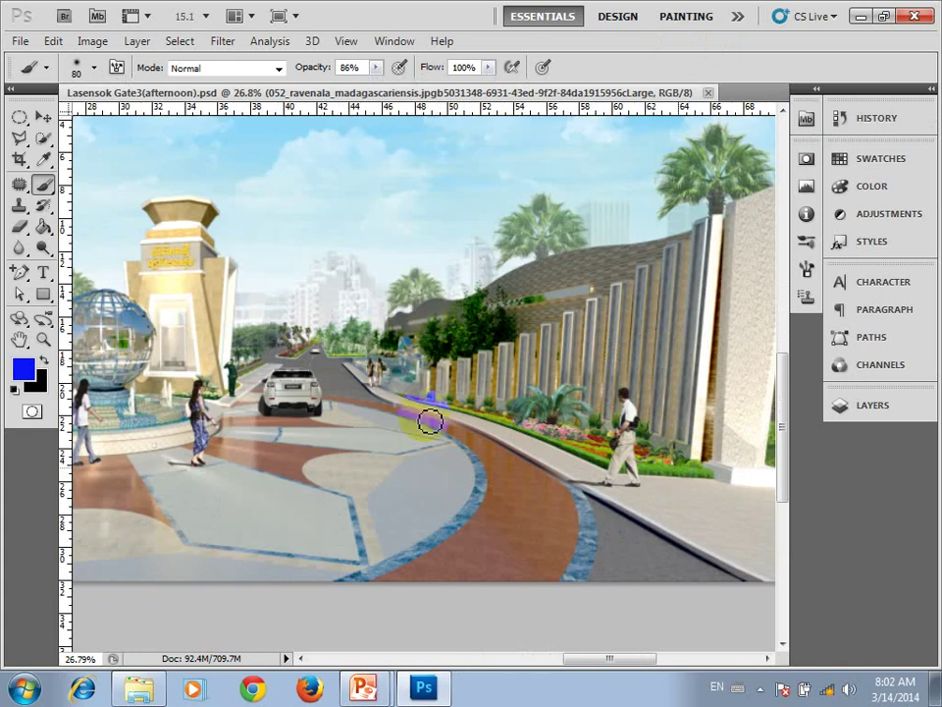
scroll(442, 418, "up", 2)
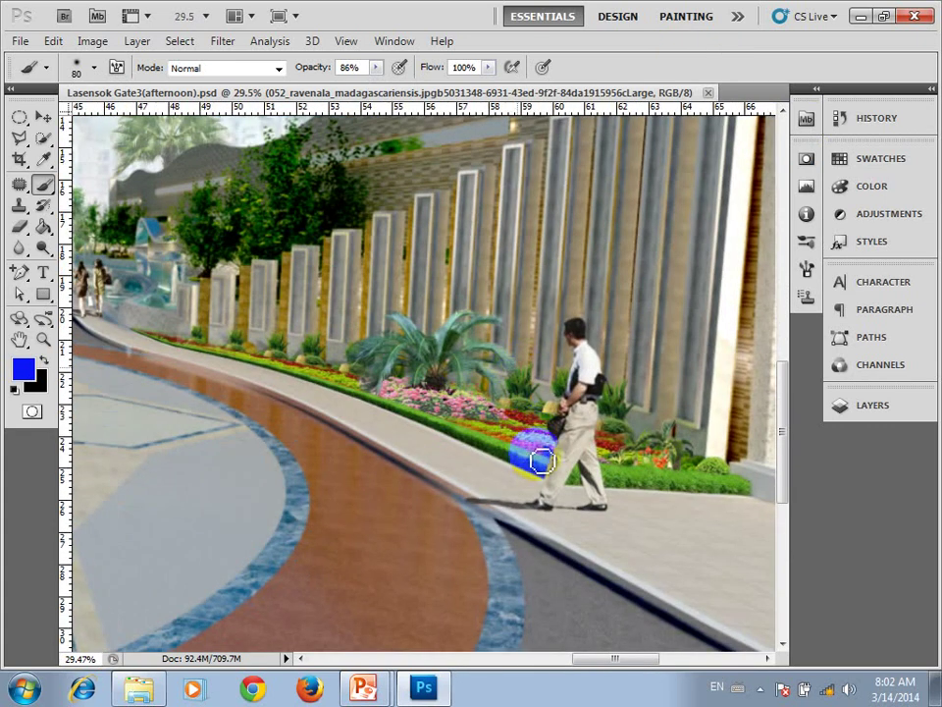
scroll(540, 441, "down", 2)
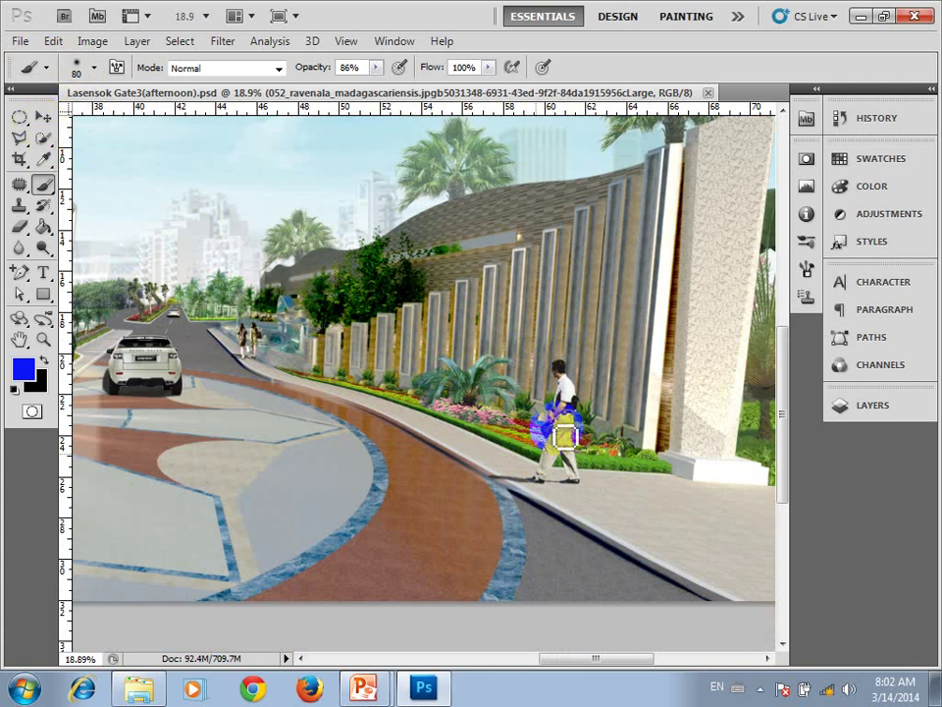
left_click(152, 299)
key("ctrl+z")
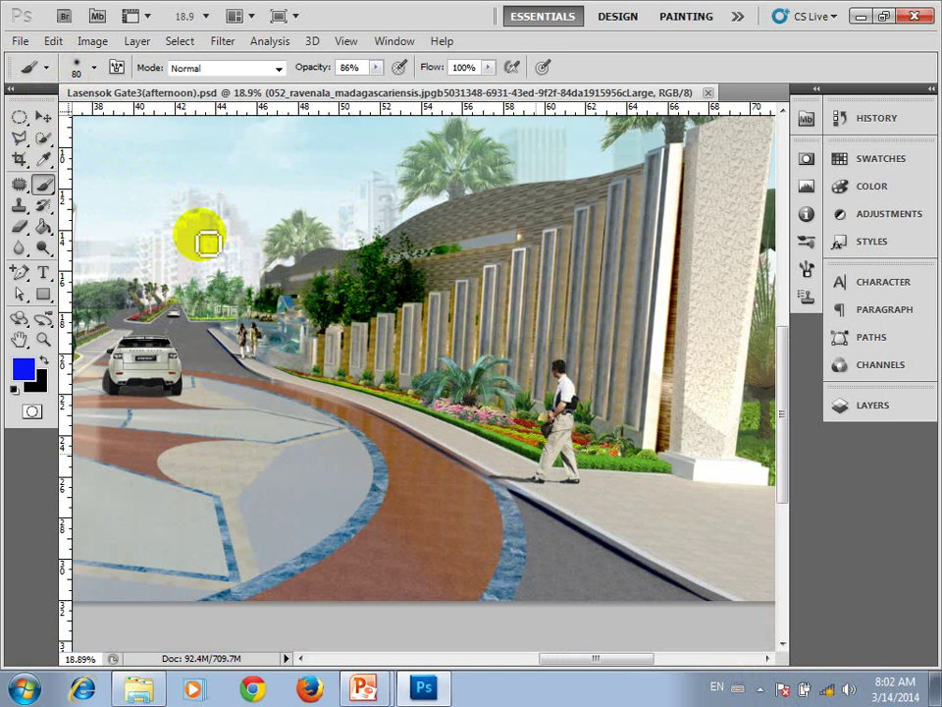
scroll(208, 243, "down", 2)
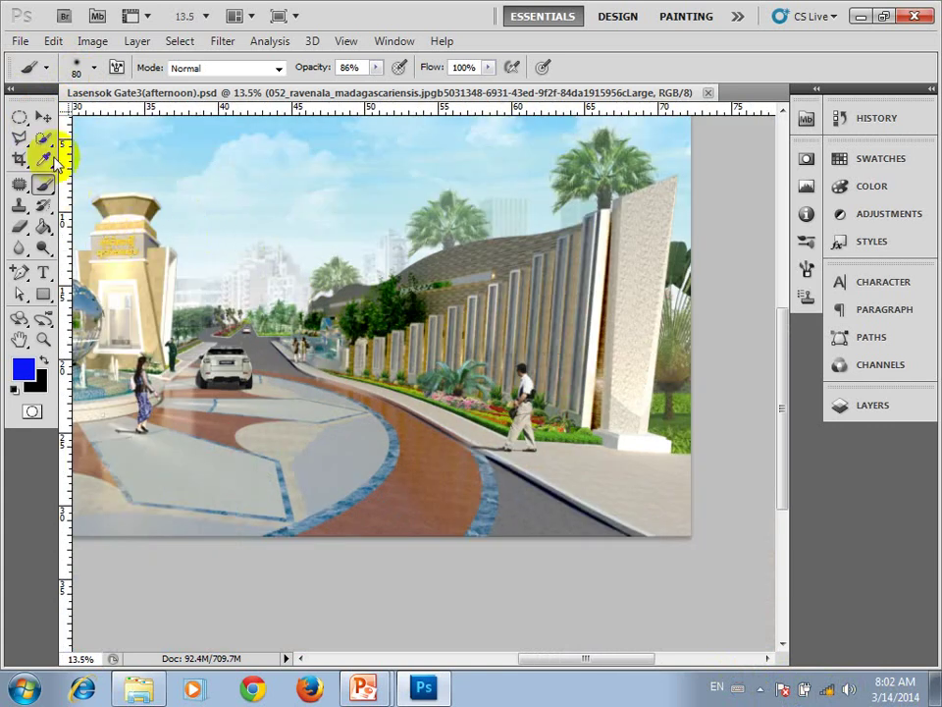
Drag the white car right and down the road and lower its shadow onto the paving.
left_click(43, 118)
mouse_move(315, 378)
left_mouse_down()
mouse_move(511, 410)
mouse_move(528, 429)
mouse_move(390, 422)
mouse_move(269, 387)
left_mouse_up()
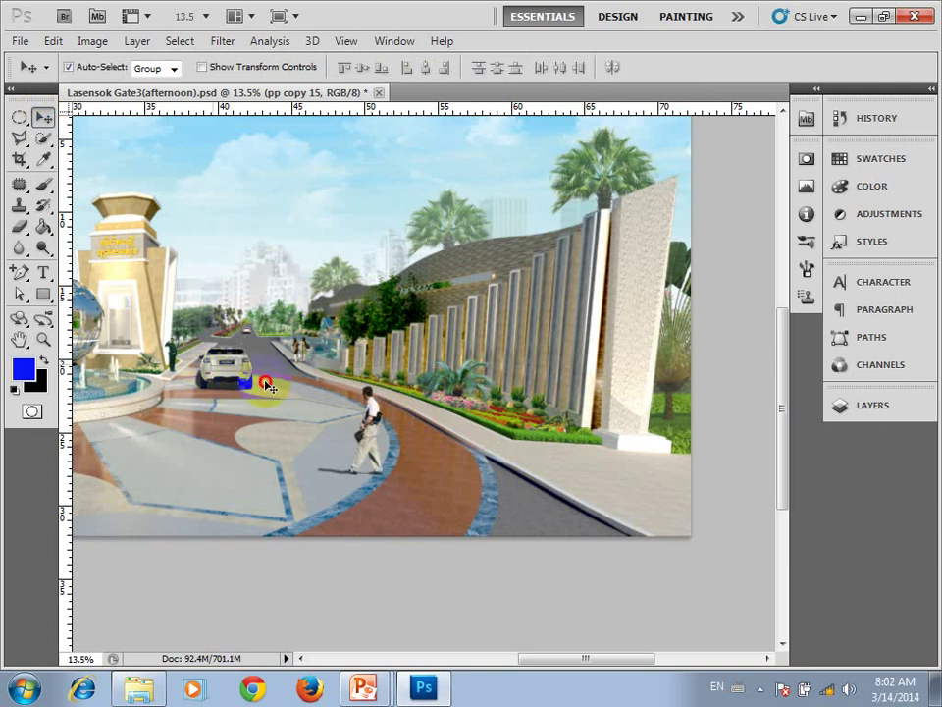
left_click_drag(216, 369, 288, 400)
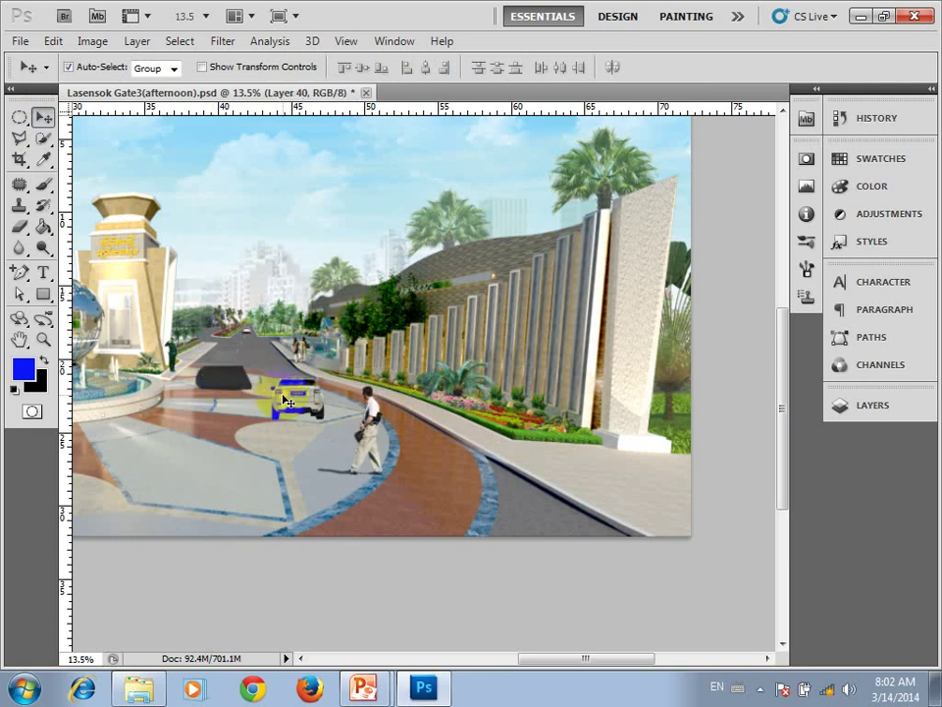
left_click_drag(220, 379, 209, 440)
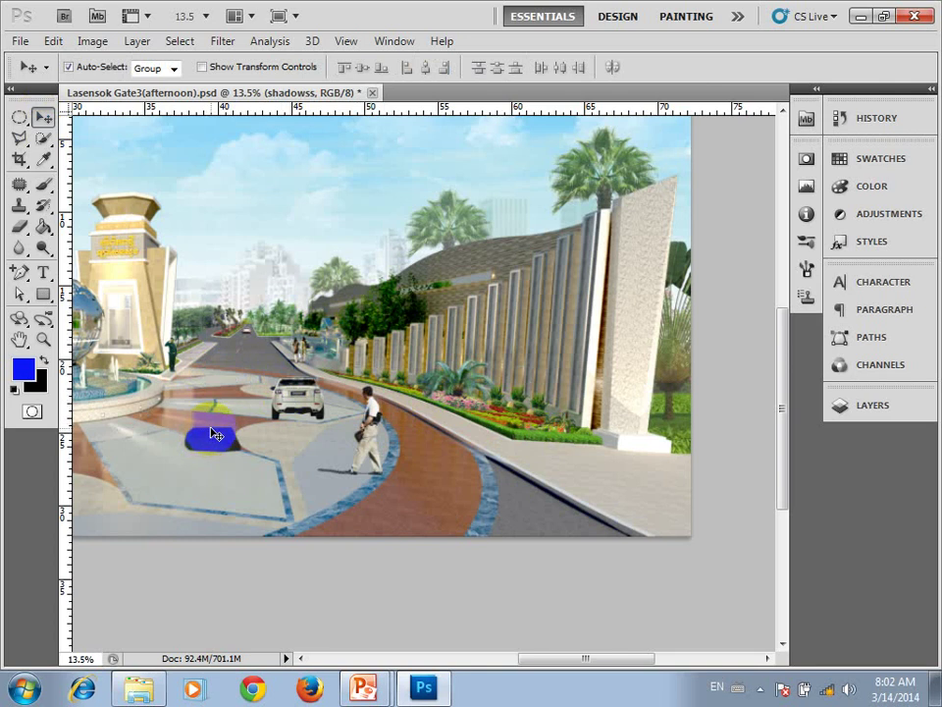
left_click(377, 312)
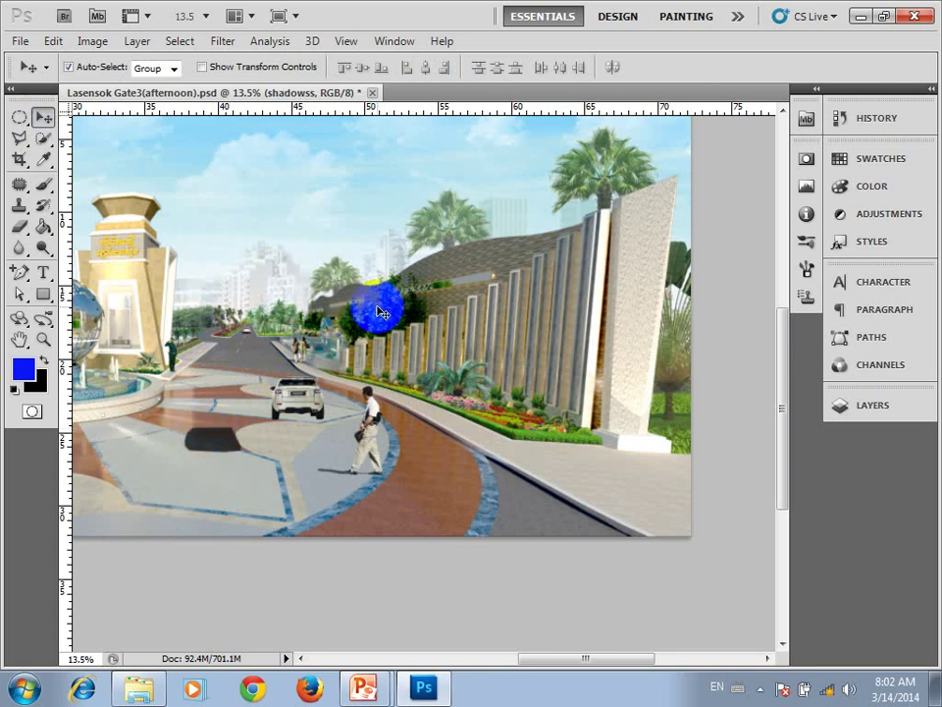
left_click_drag(381, 312, 502, 380)
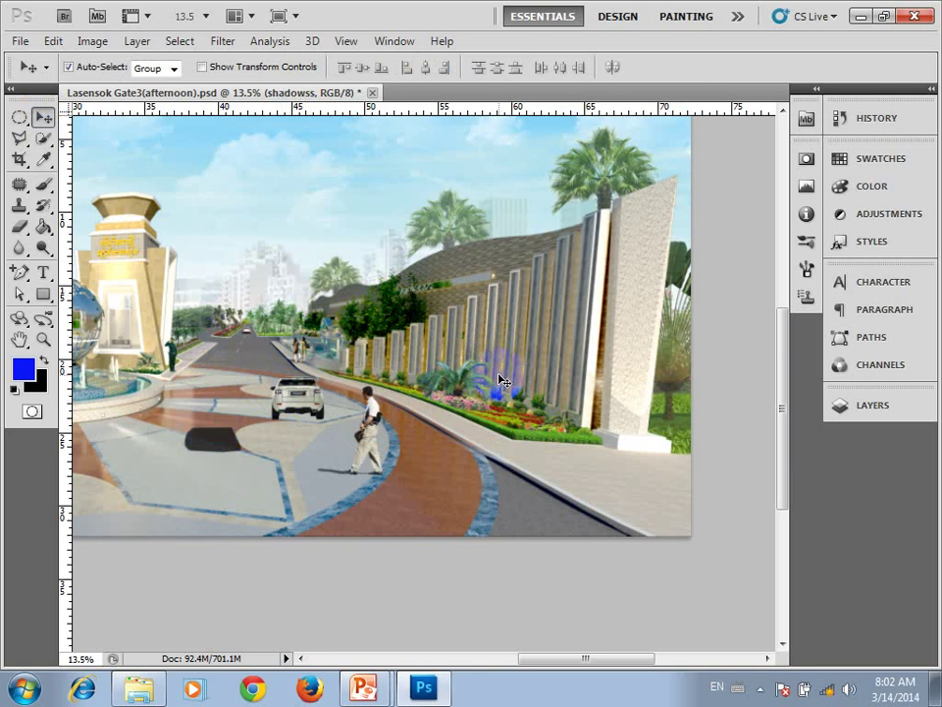
scroll(542, 432, "up", 2)
Zoom in and drag hedge sections, the palm and a flower bed copy onto the paving.
scroll(538, 426, "up", 2)
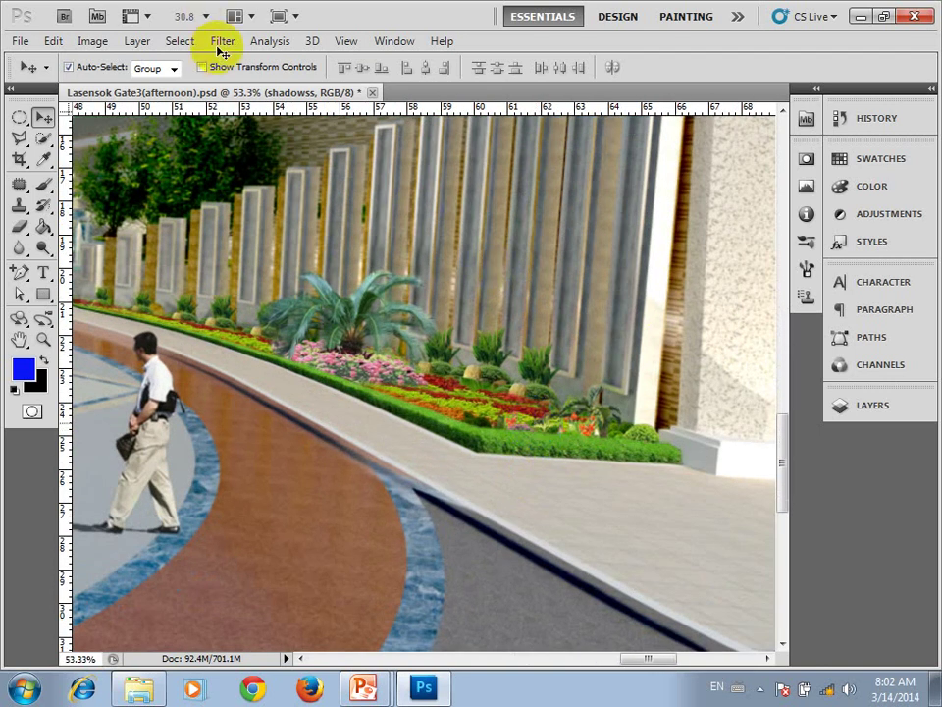
scroll(482, 422, "up", 2)
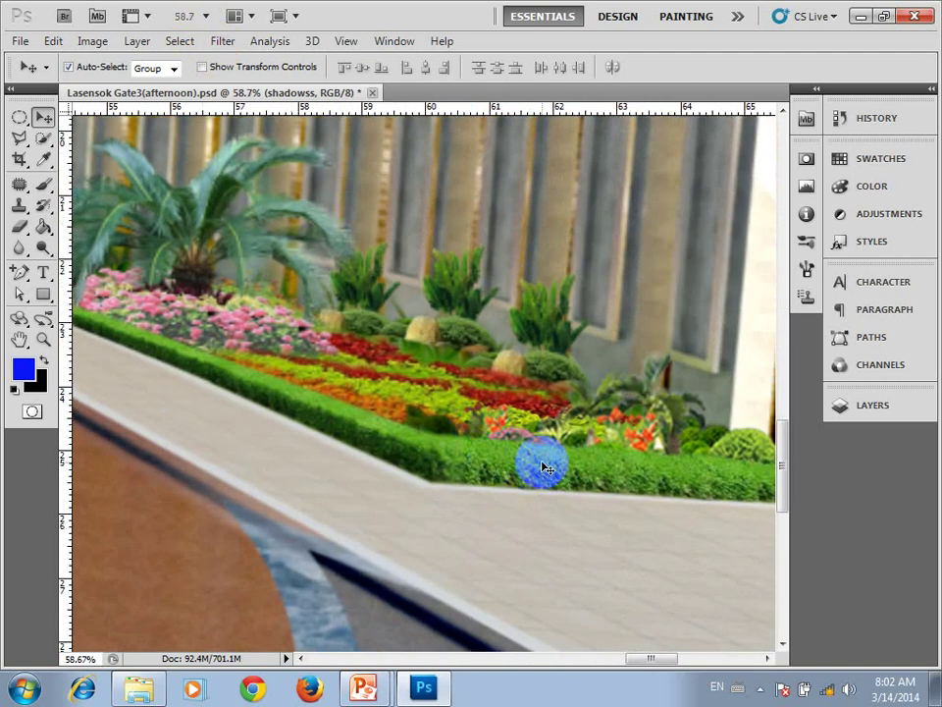
left_click_drag(547, 469, 548, 535)
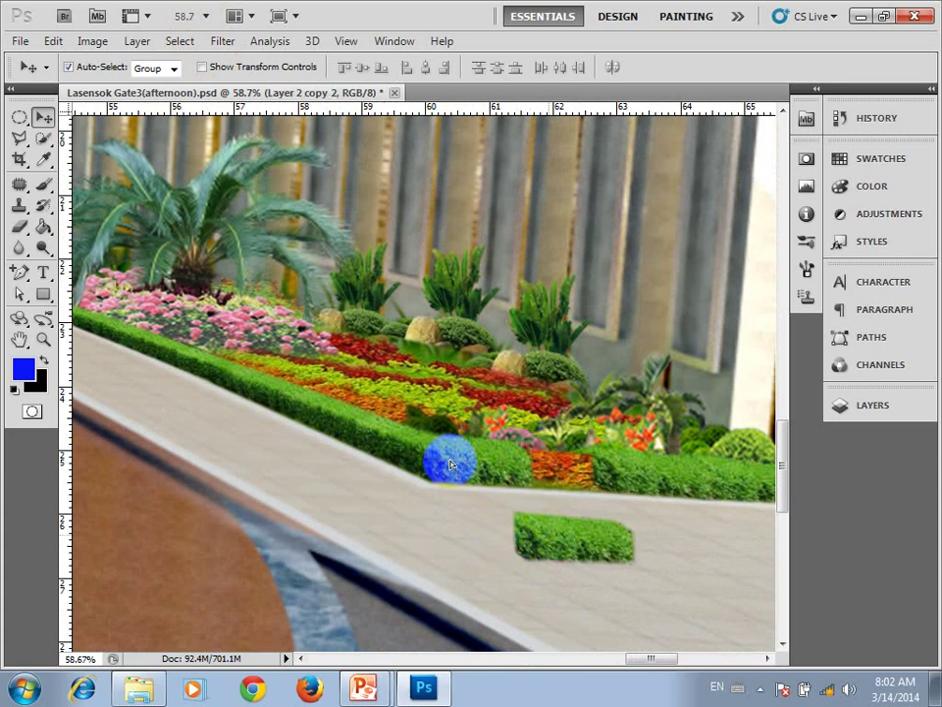
left_click_drag(451, 464, 481, 541)
left_click_drag(194, 278, 81, 475)
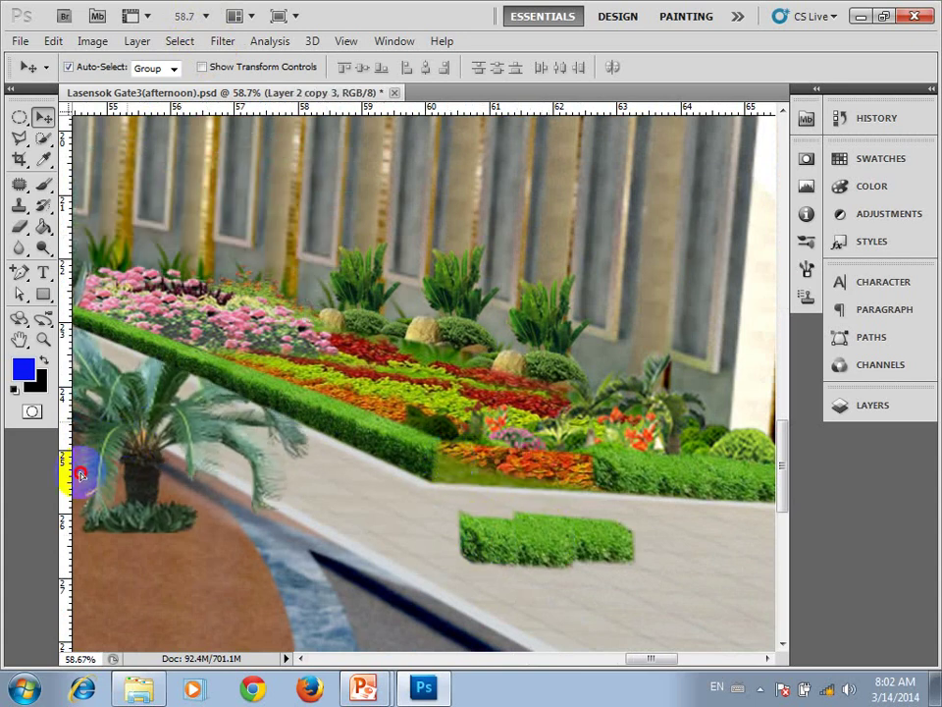
left_click_drag(305, 389, 220, 432)
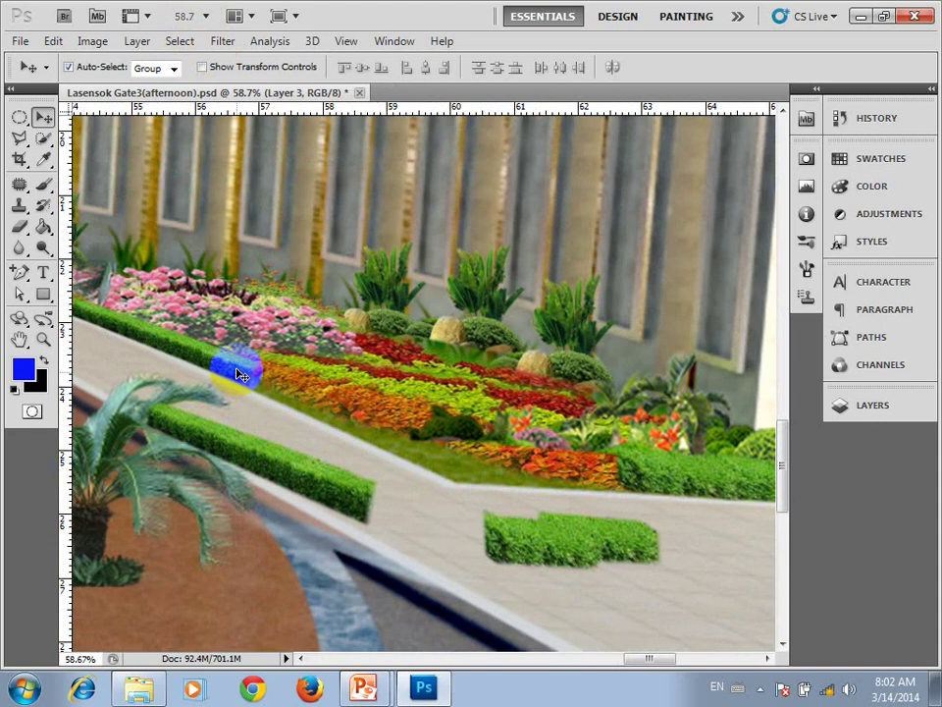
left_click_drag(374, 385, 223, 443)
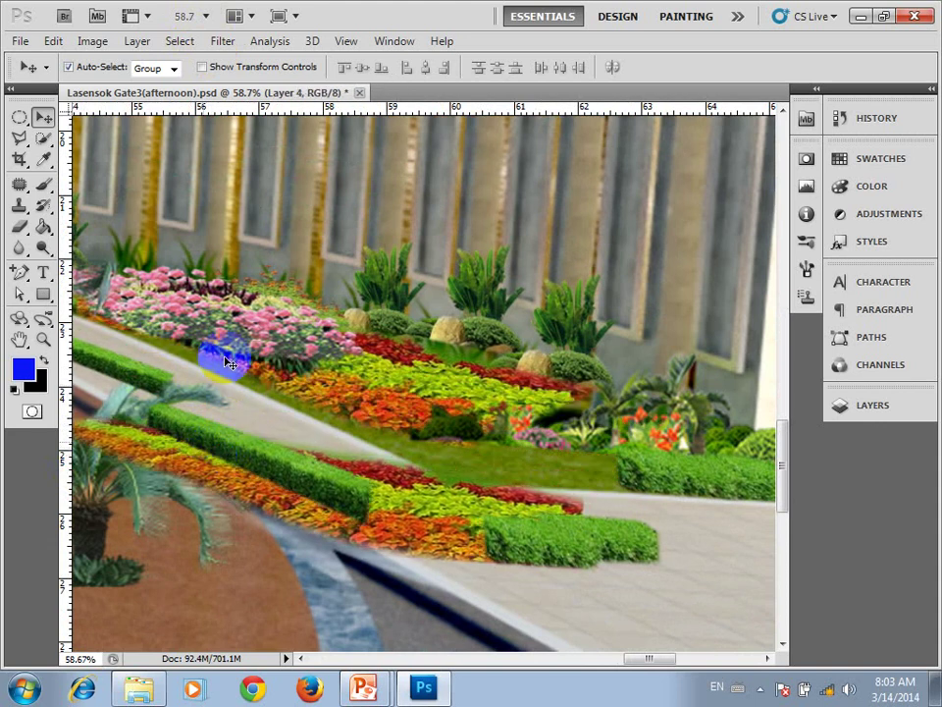
Move the pink flower bed, shrub bed, red flowers and a hedge piece into the planter.
left_click_drag(235, 324, 123, 412)
left_click(250, 327)
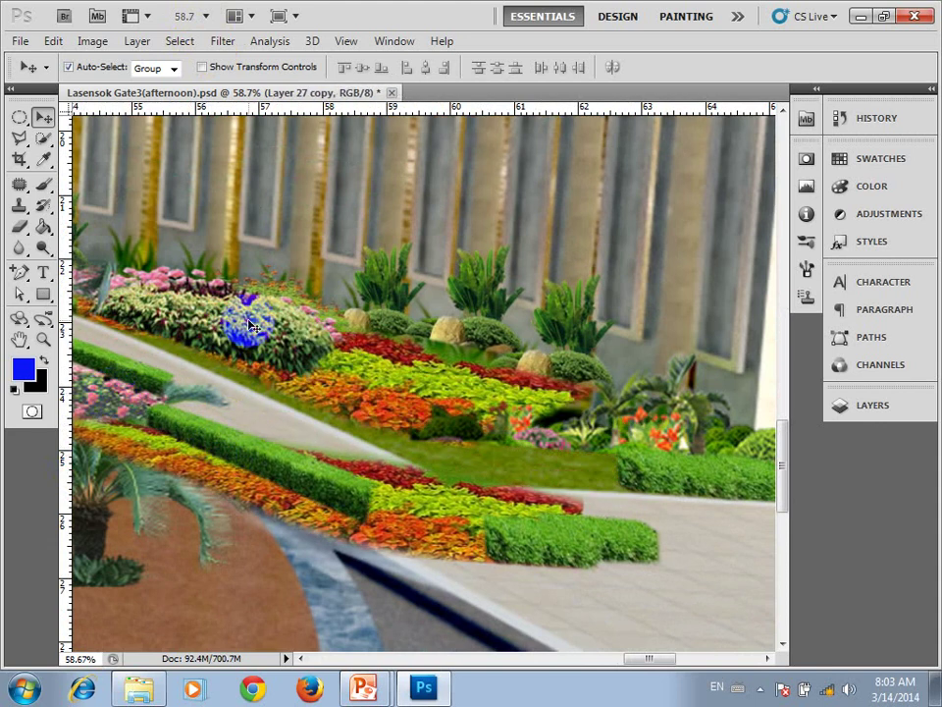
left_click_drag(250, 327, 73, 285)
left_click(357, 361)
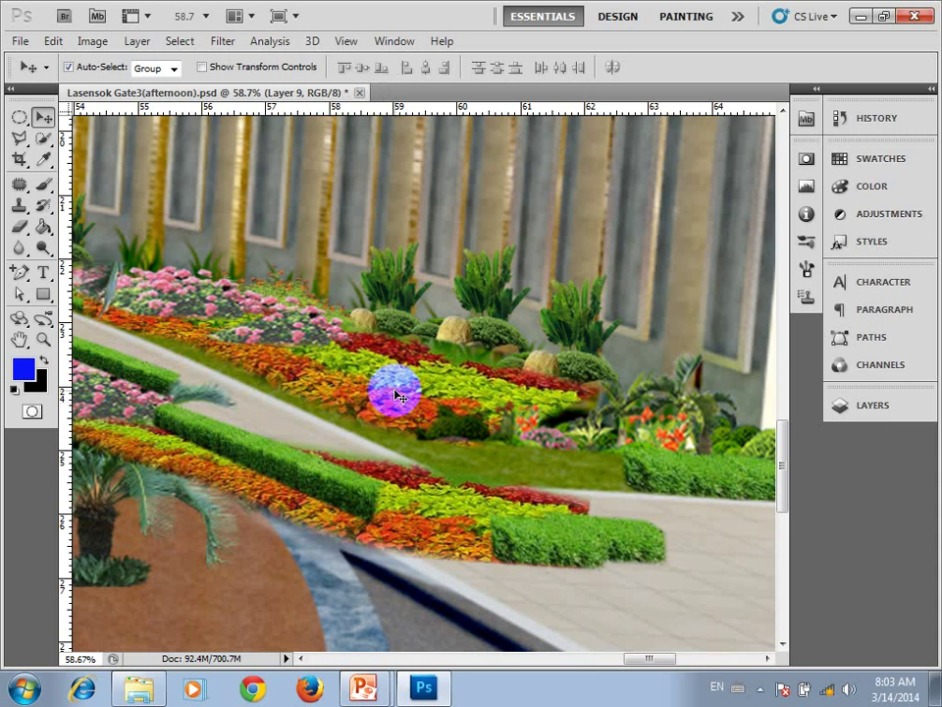
left_click_drag(397, 395, 241, 499)
mouse_move(543, 406)
left_mouse_down()
mouse_move(696, 492)
mouse_move(715, 547)
left_mouse_up()
mouse_move(274, 326)
left_mouse_down()
mouse_move(188, 401)
mouse_move(204, 362)
left_mouse_up()
mouse_move(147, 315)
left_mouse_down()
mouse_move(769, 456)
mouse_move(408, 362)
left_mouse_up()
Pan to the distant road, reposition a tree and move the roadside flowers onto the median.
left_click_drag(65, 144, 232, 200)
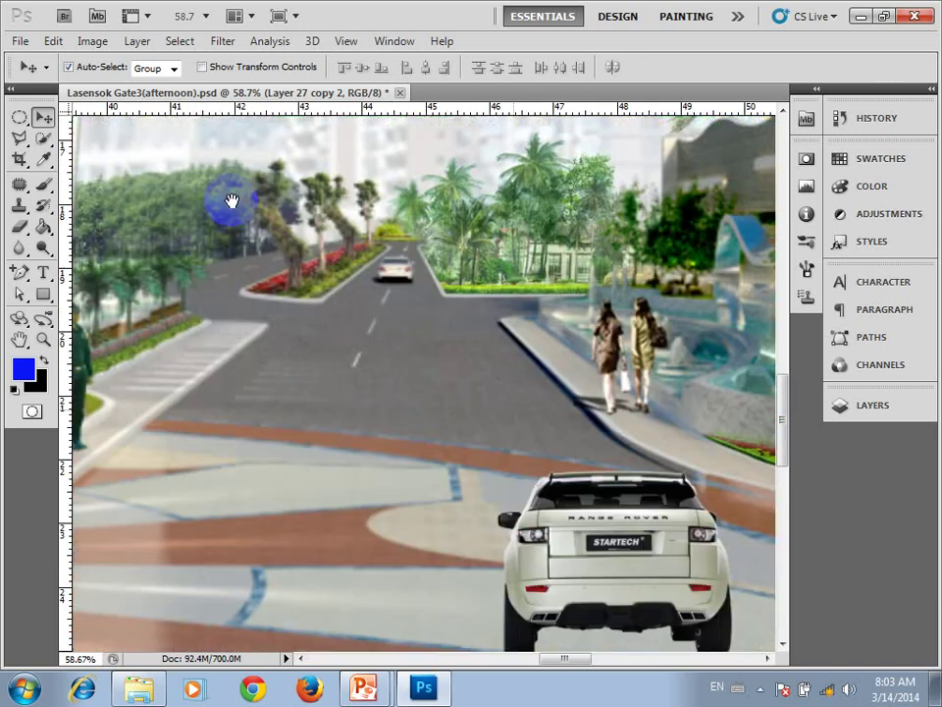
left_click_drag(143, 199, 252, 239)
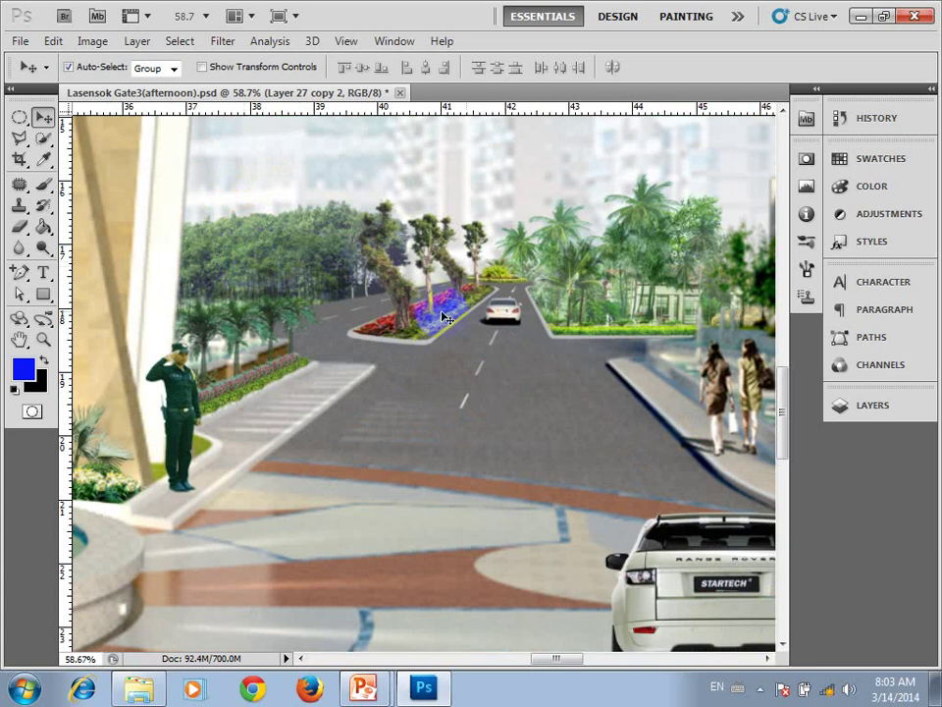
left_click_drag(387, 283, 338, 271)
left_click(377, 292)
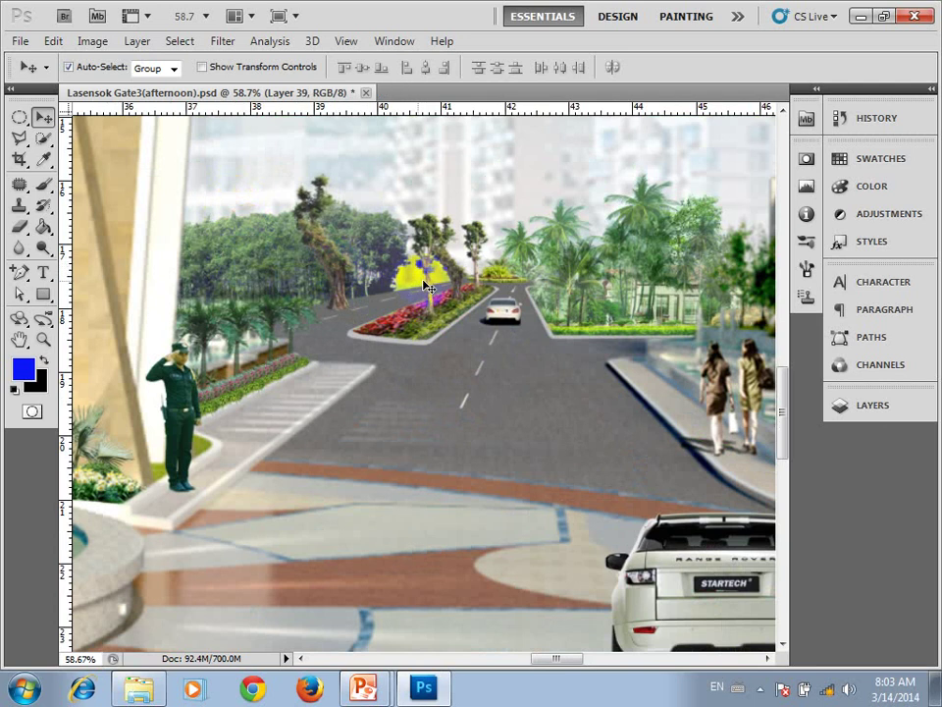
mouse_move(428, 286)
left_mouse_down()
mouse_move(498, 310)
mouse_move(421, 314)
mouse_move(341, 296)
mouse_move(311, 307)
left_mouse_up()
left_click(498, 310)
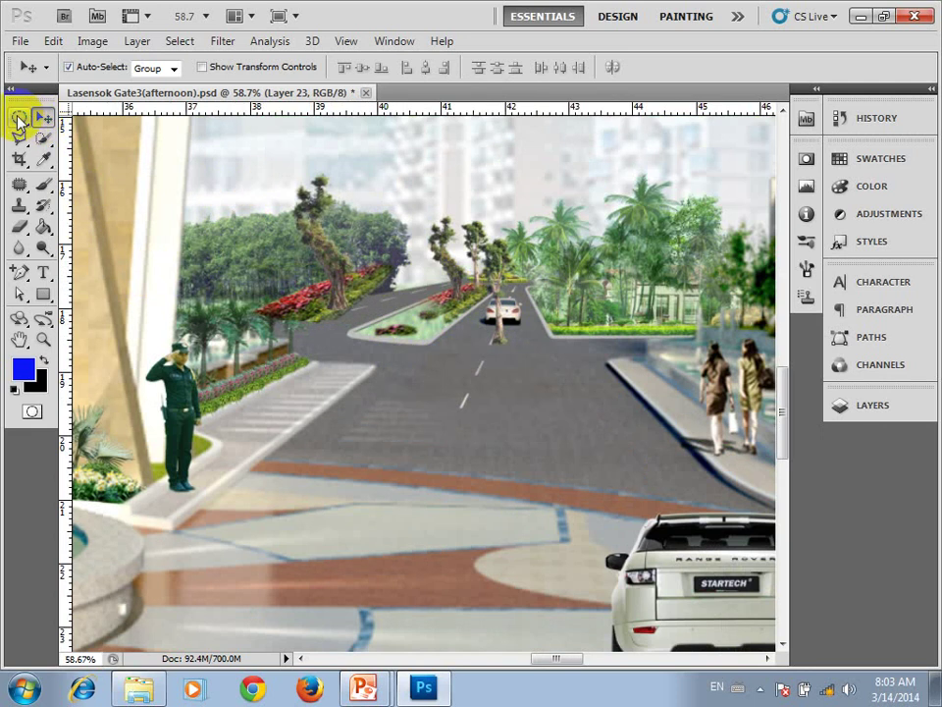
mouse_move(328, 306)
left_mouse_down()
mouse_move(383, 343)
mouse_move(482, 345)
mouse_move(497, 332)
left_mouse_up()
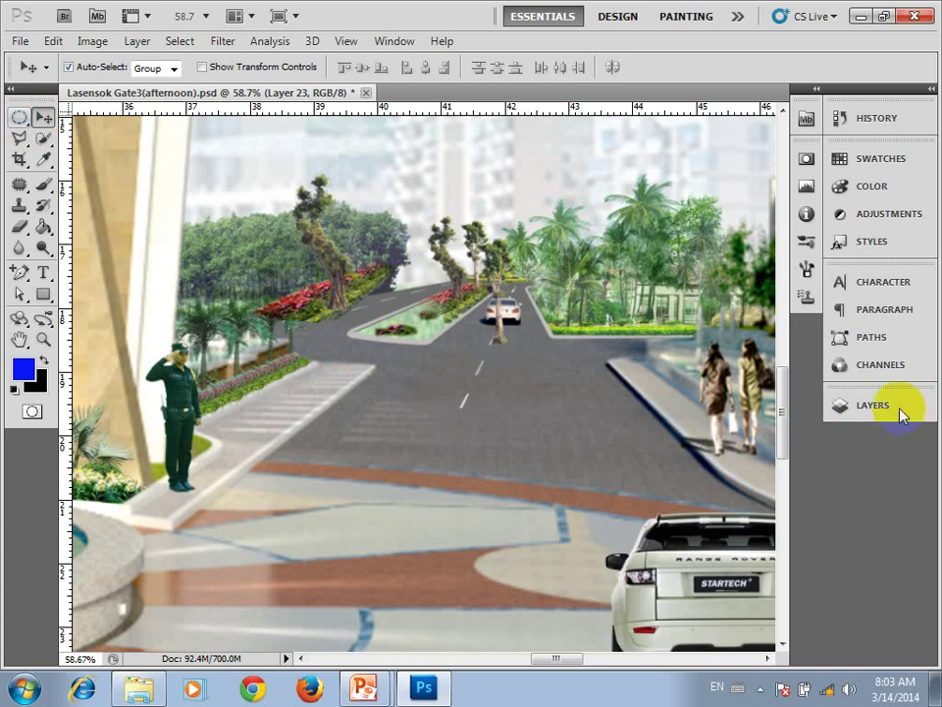
Shift the median tree onto the right grass strip and the shrub above the median trees.
left_click(294, 385)
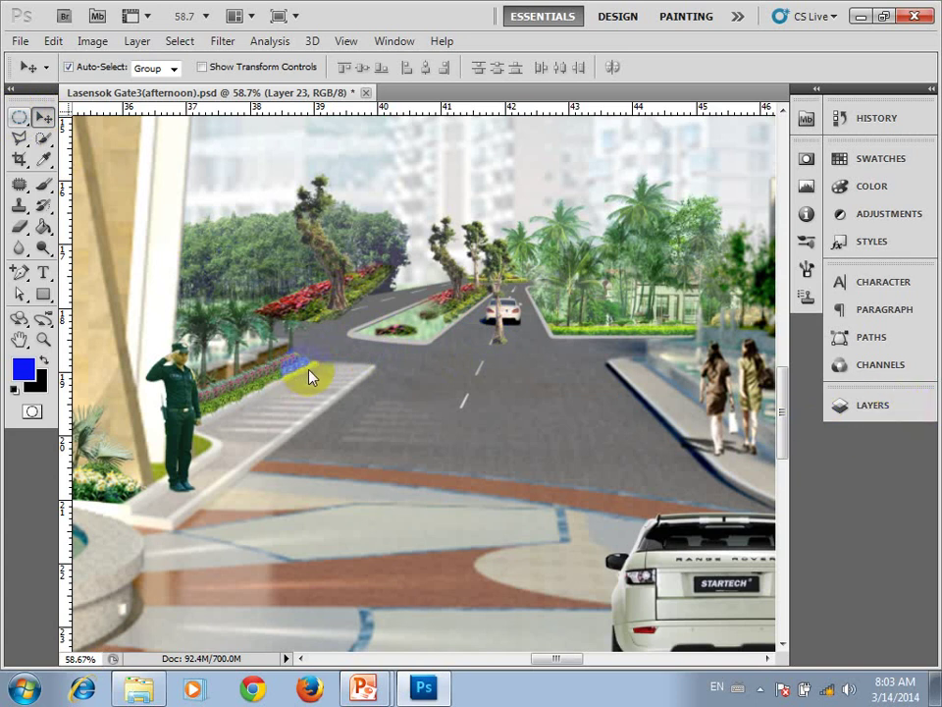
left_click(471, 196)
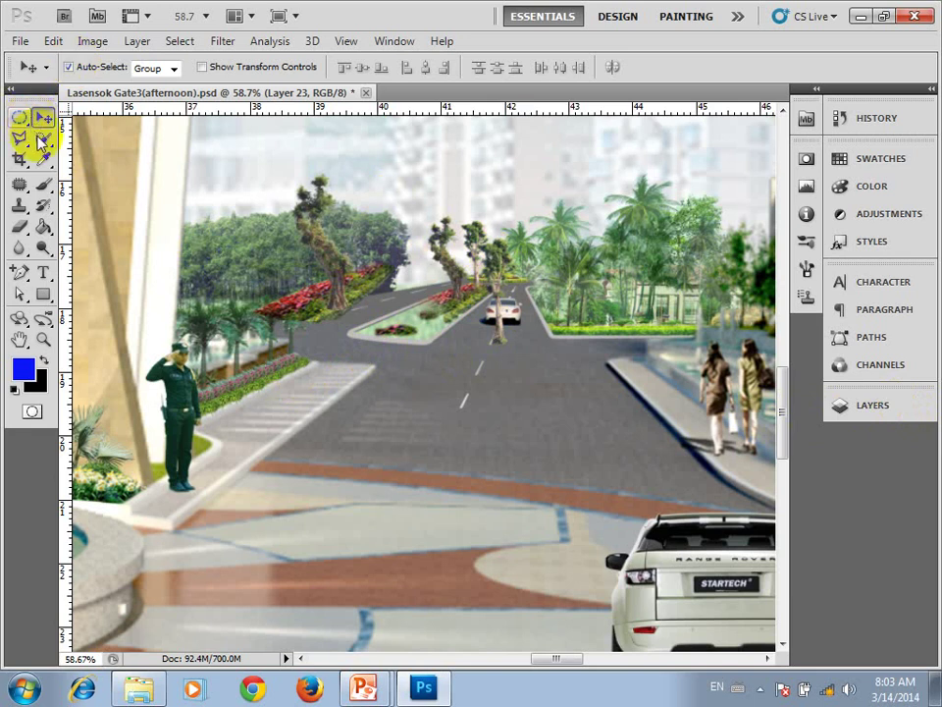
left_click(497, 285)
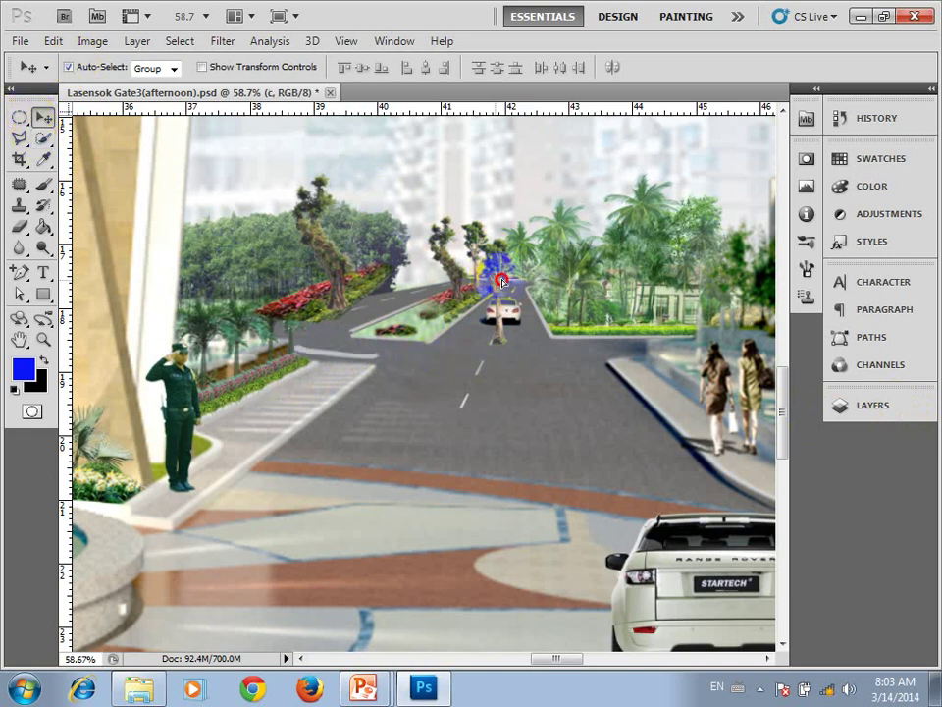
left_click_drag(501, 283, 606, 324)
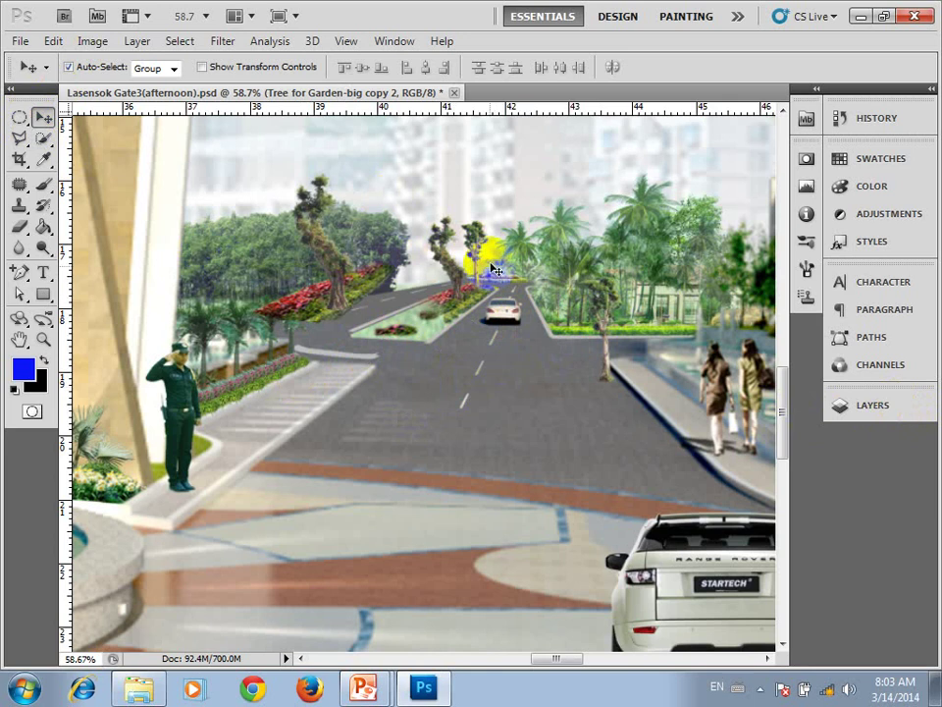
left_click(469, 196)
left_click_drag(469, 196, 467, 211)
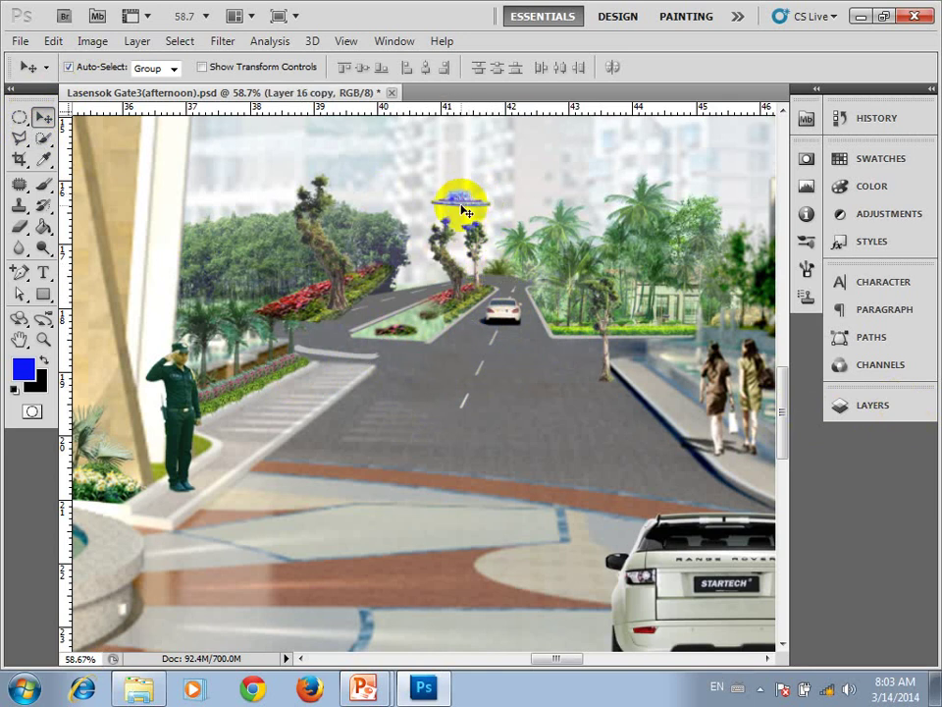
left_click(501, 312)
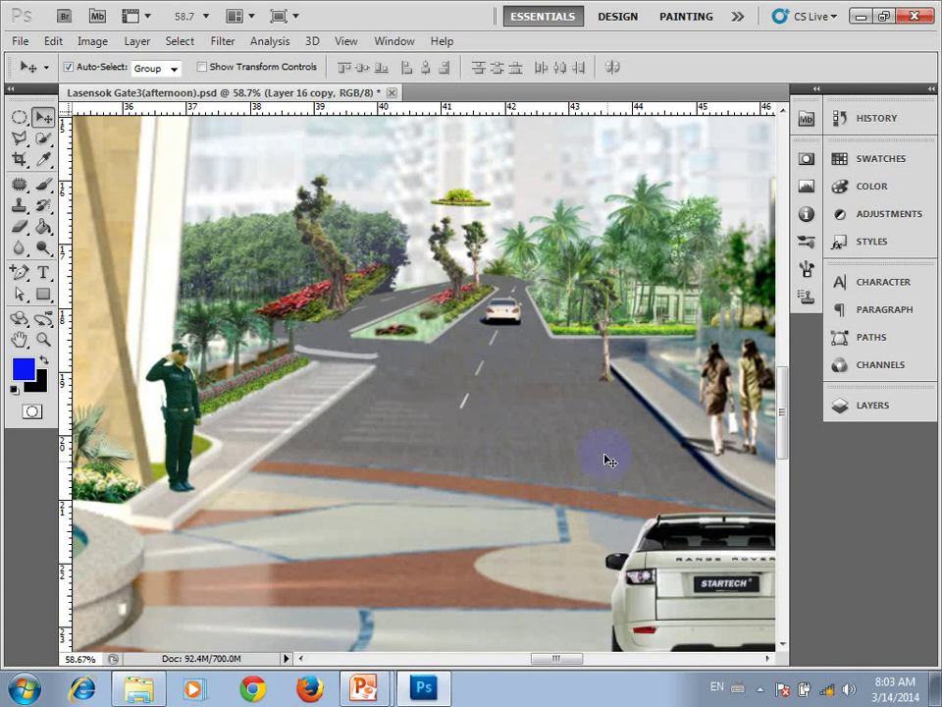
Add a layer above Rang Rover Brand and fill the road selection with sampled grey.
left_click(19, 117)
left_click(54, 125)
left_click(98, 117)
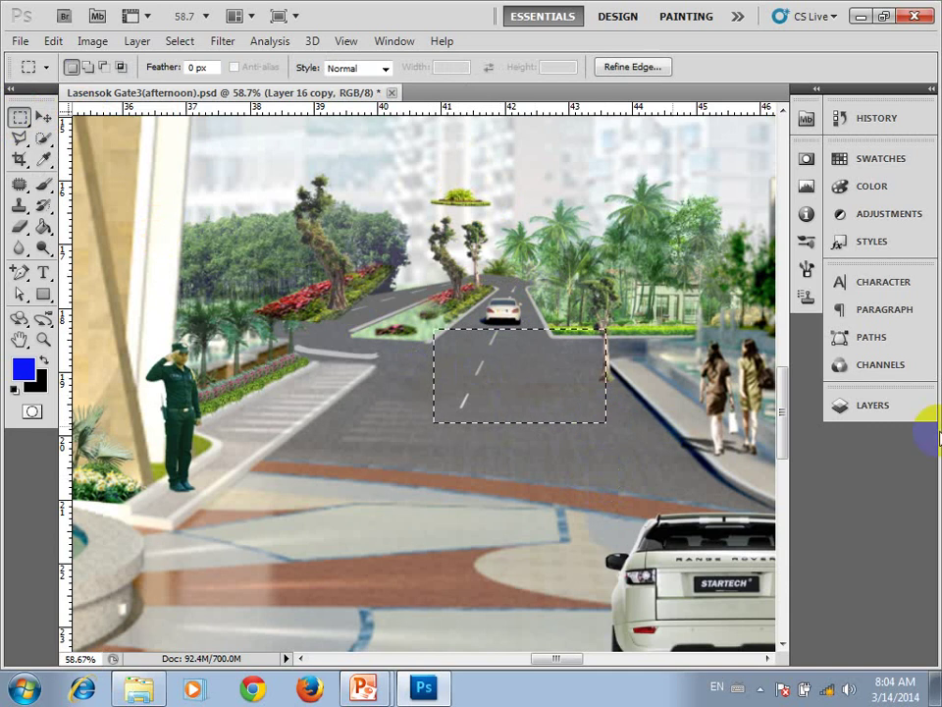
left_click(845, 404)
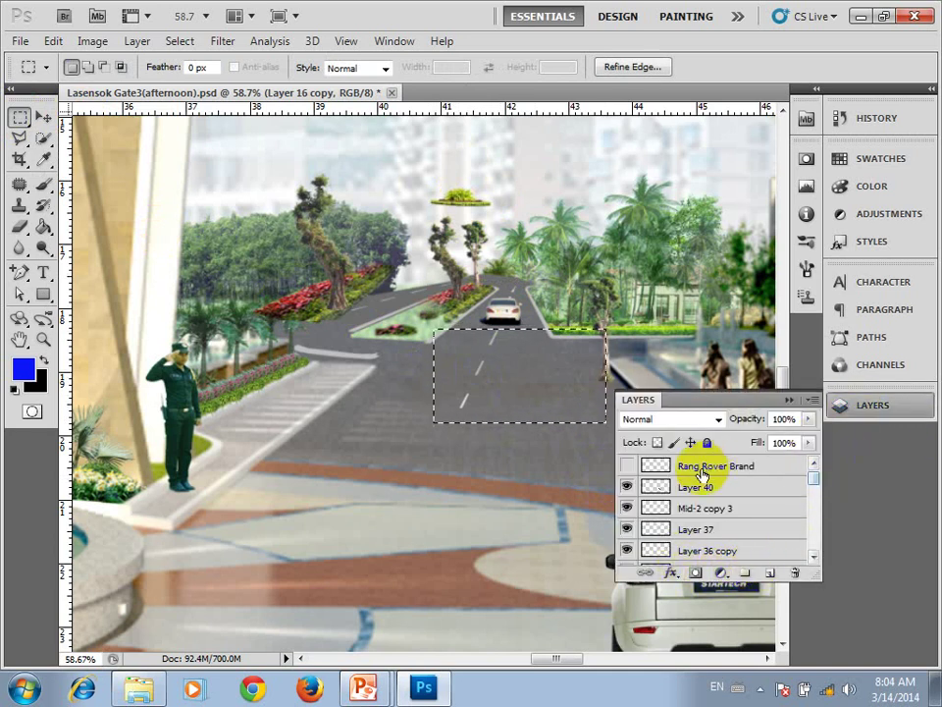
left_click(748, 467)
left_click(771, 574)
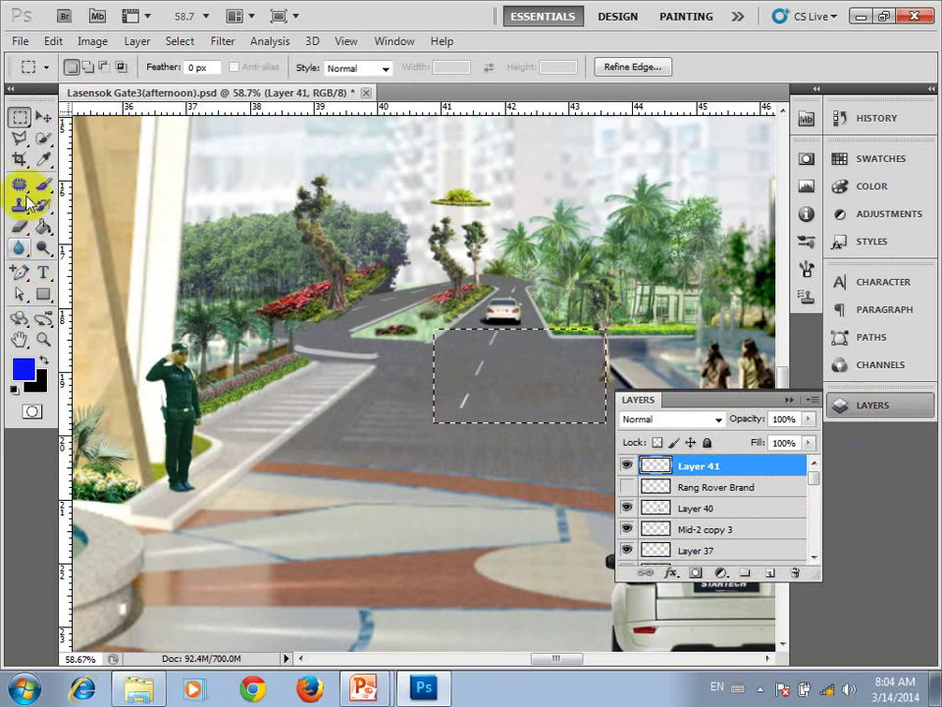
left_click(43, 159)
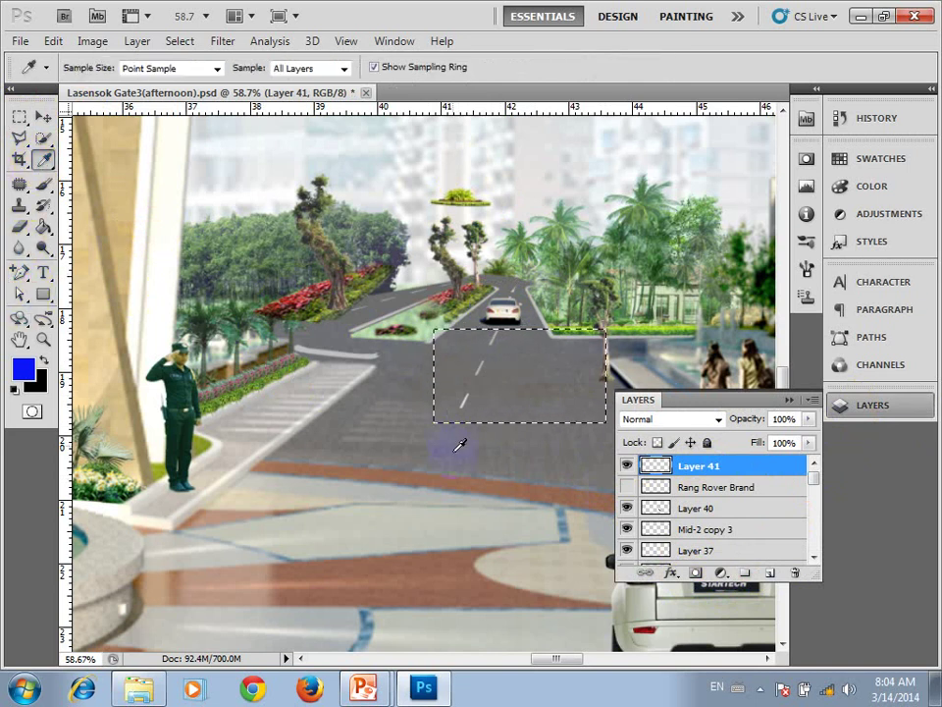
left_click(551, 345)
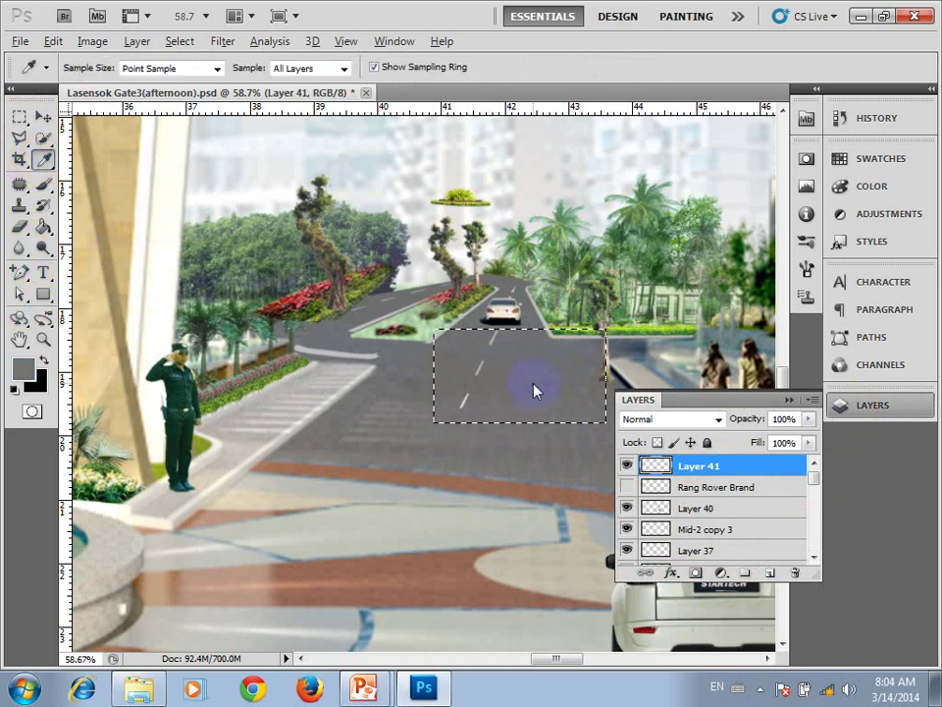
key("alt+BackSpace")
key("ctrl+d")
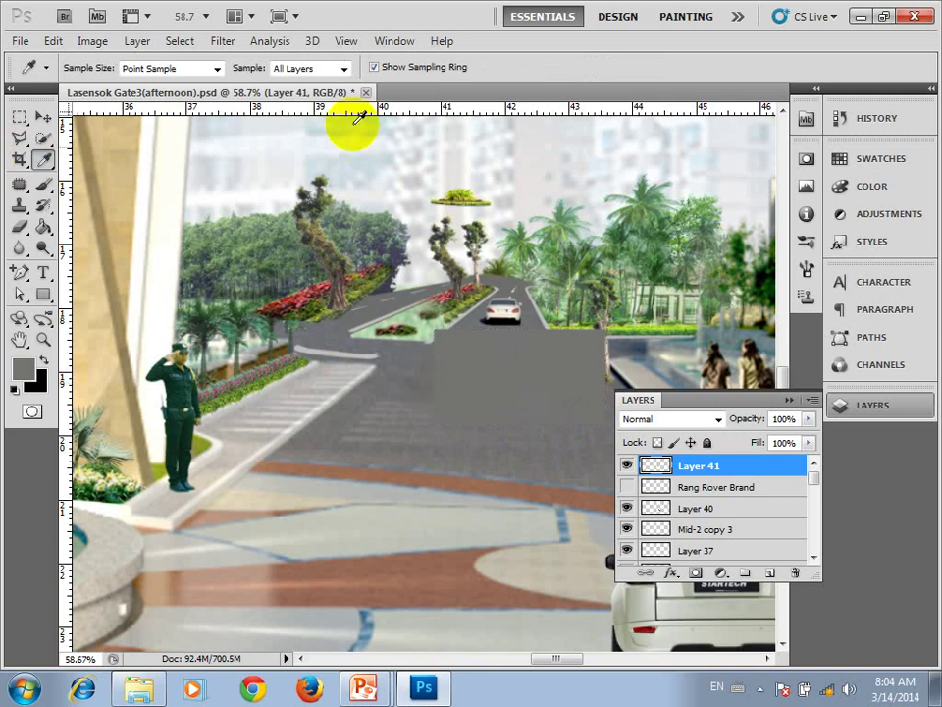
Apply Add Noise to the grey patch at a low amount.
left_click(222, 41)
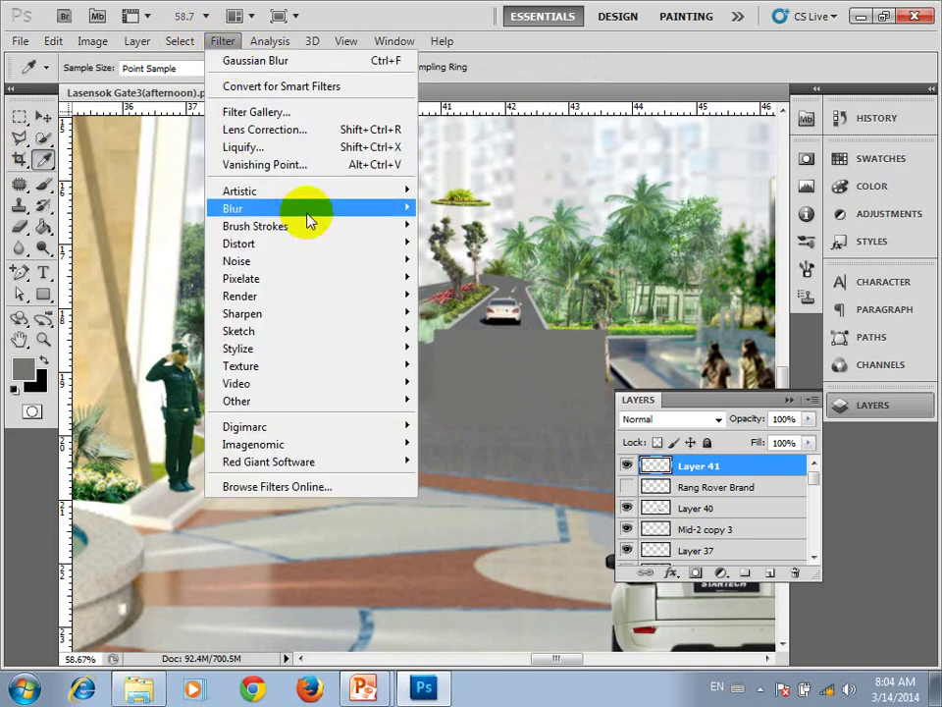
mouse_move(236, 262)
left_click(459, 261)
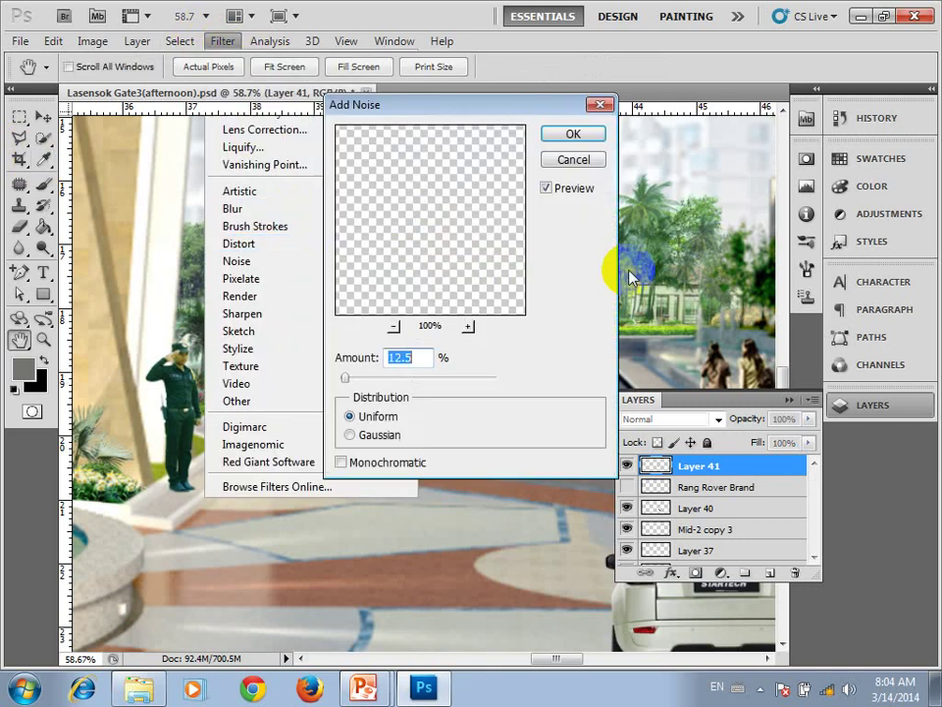
left_click_drag(475, 105, 215, 126)
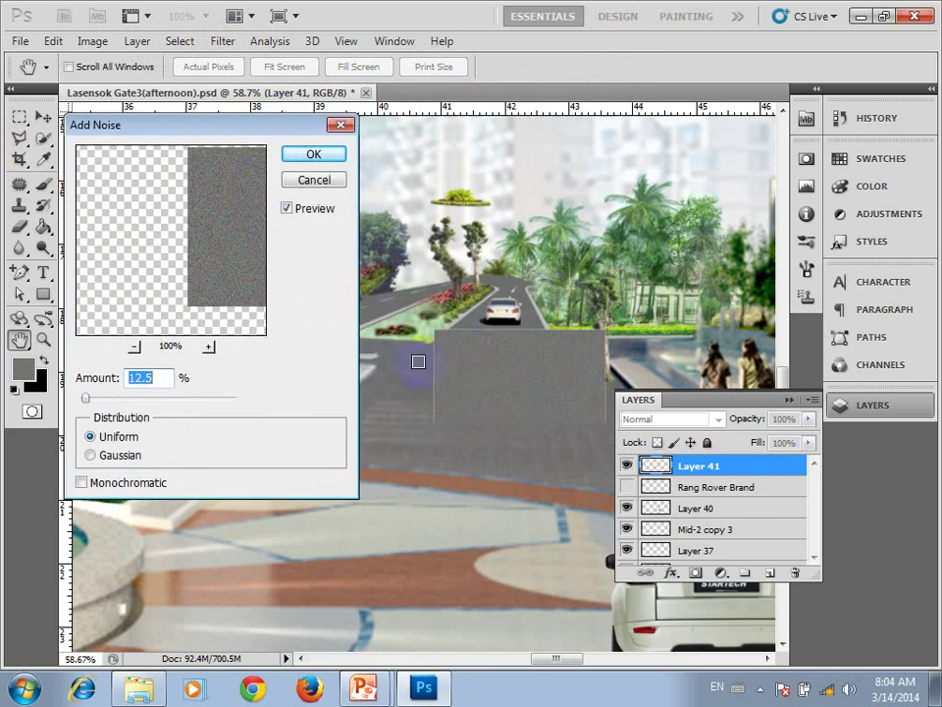
left_click(81, 398)
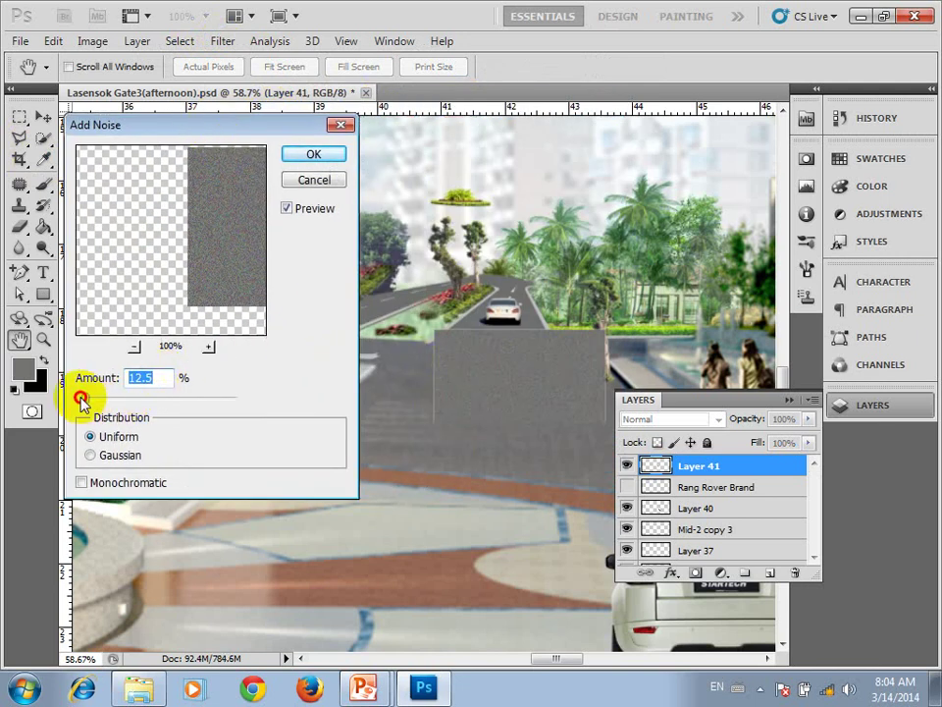
left_click_drag(82, 397, 84, 399)
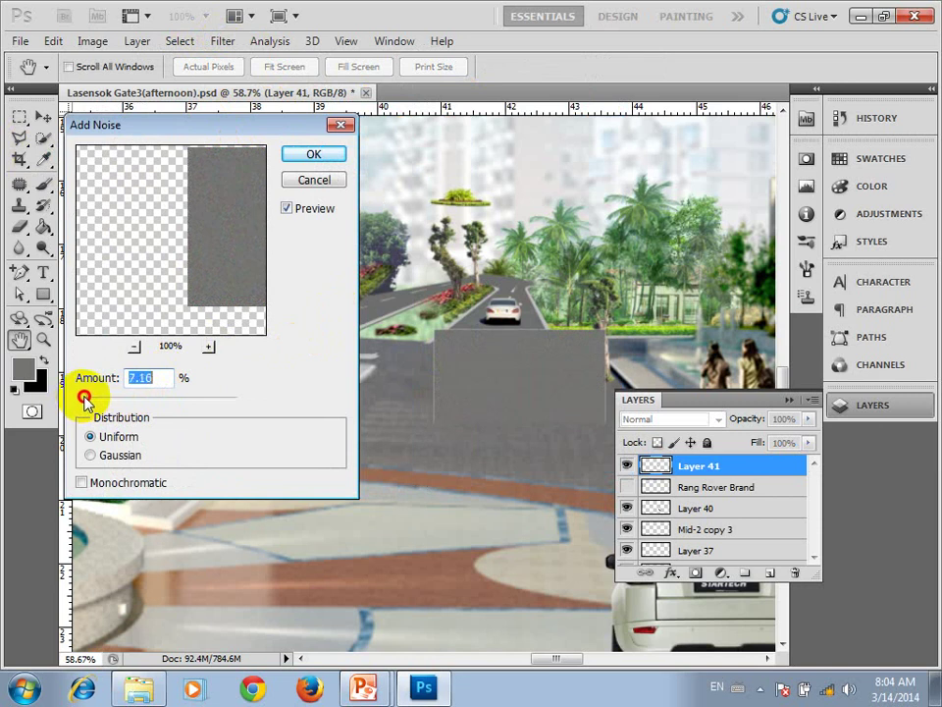
left_click(308, 149)
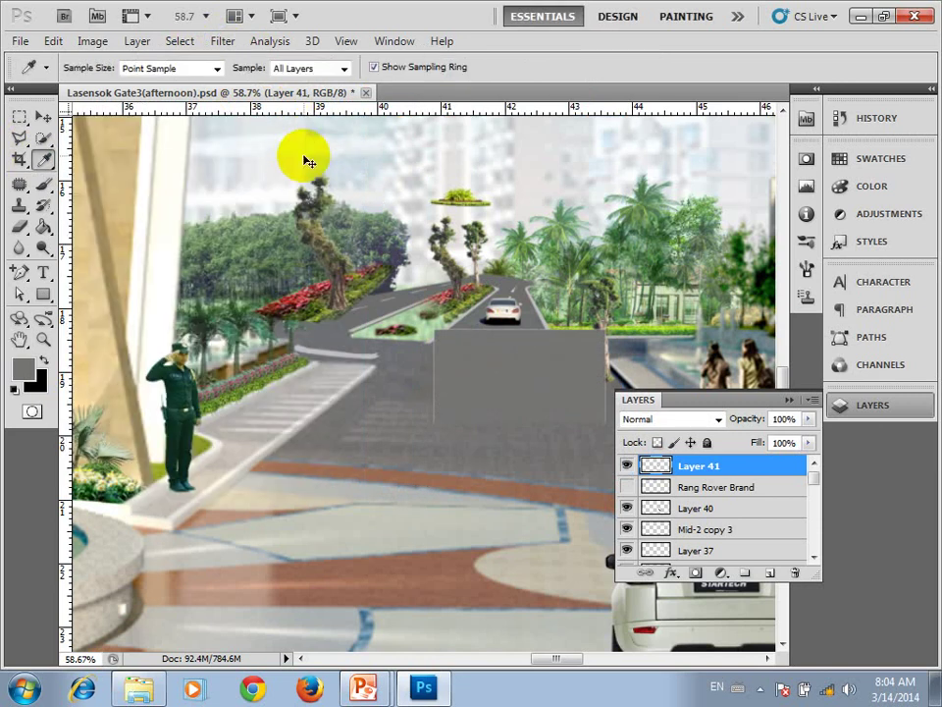
Skew the grey patch with Free Transform to match the road's perspective.
key("ctrl+t")
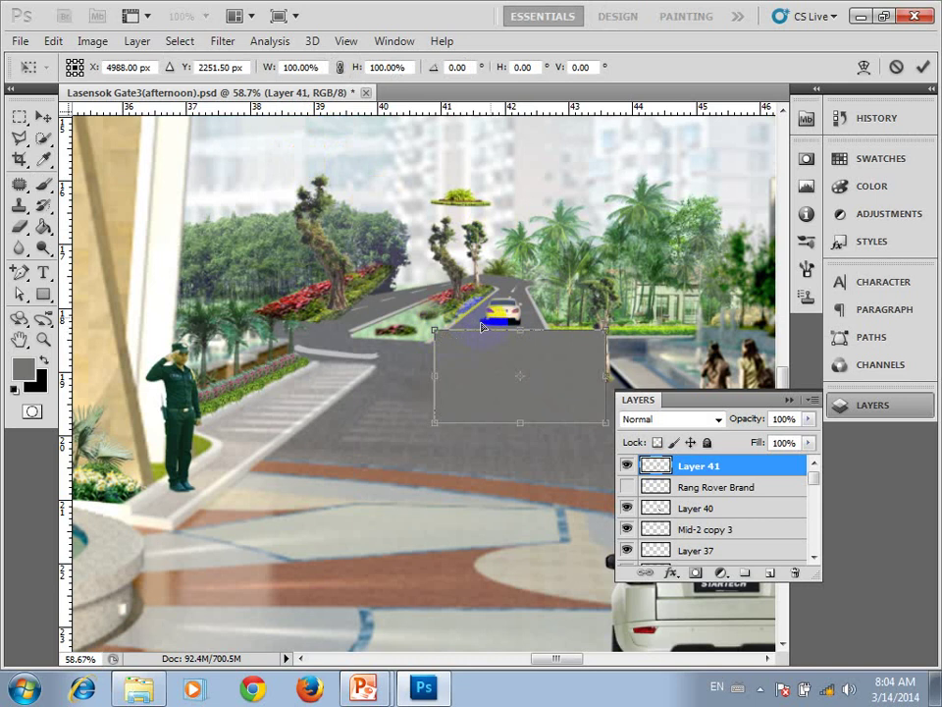
mouse_move(491, 322)
left_mouse_down()
mouse_move(479, 332)
mouse_move(550, 344)
mouse_move(515, 360)
left_mouse_up()
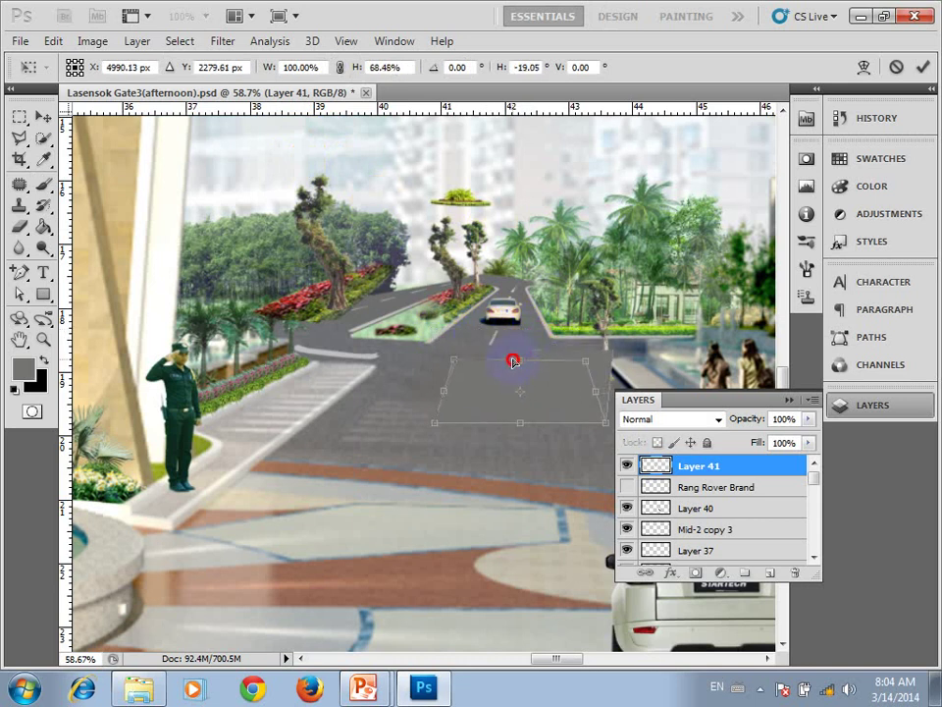
key("Return")
key("i")
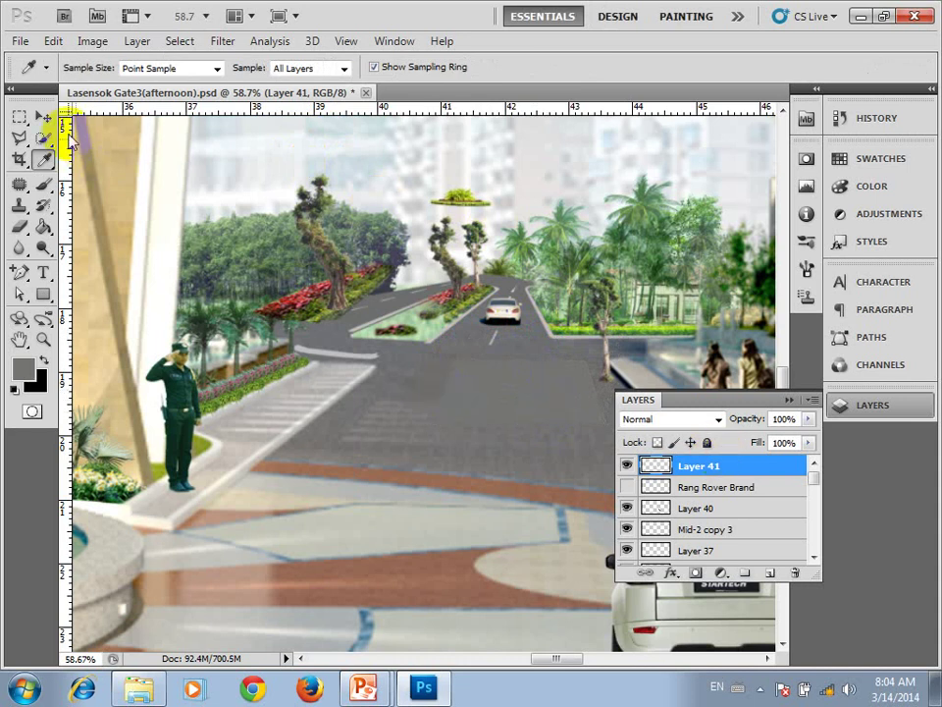
Move the saluting guard further right.
left_click(43, 117)
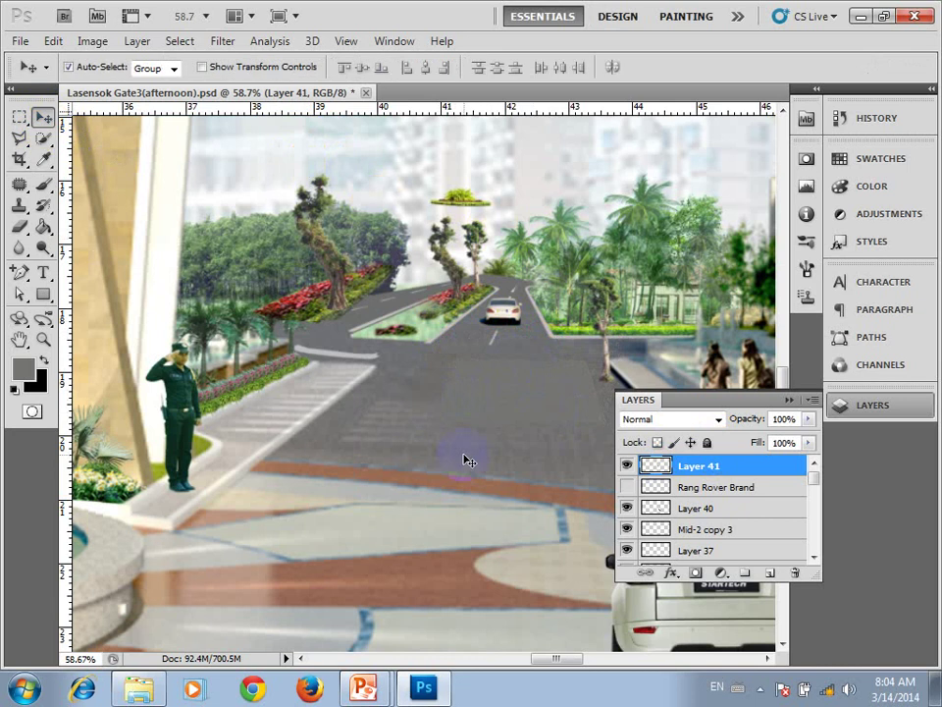
scroll(468, 460, "down", 1)
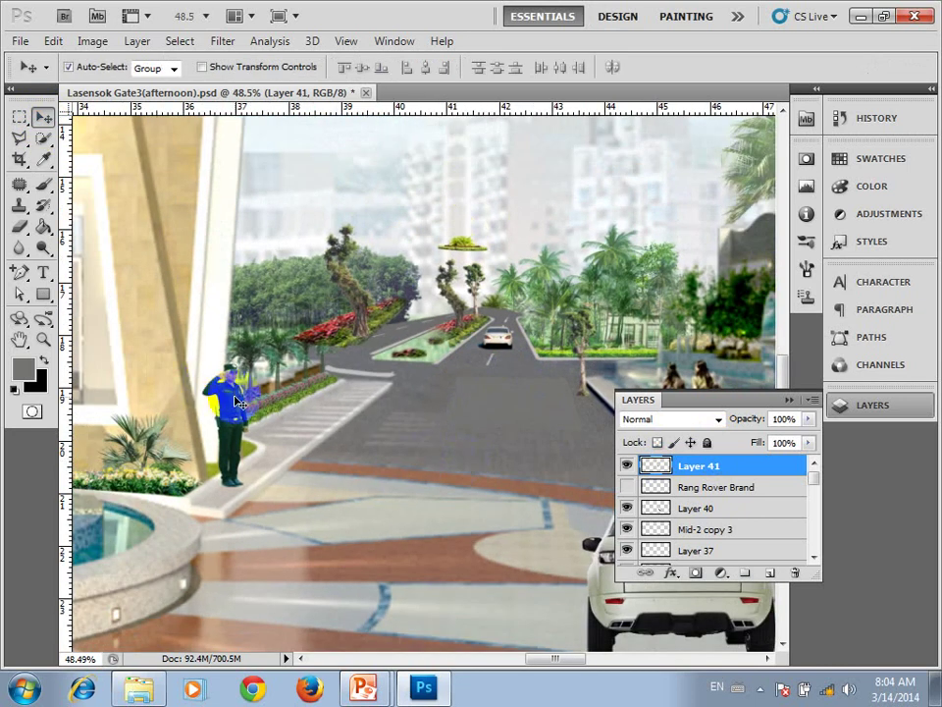
left_click(235, 416)
left_click_drag(235, 420, 324, 412)
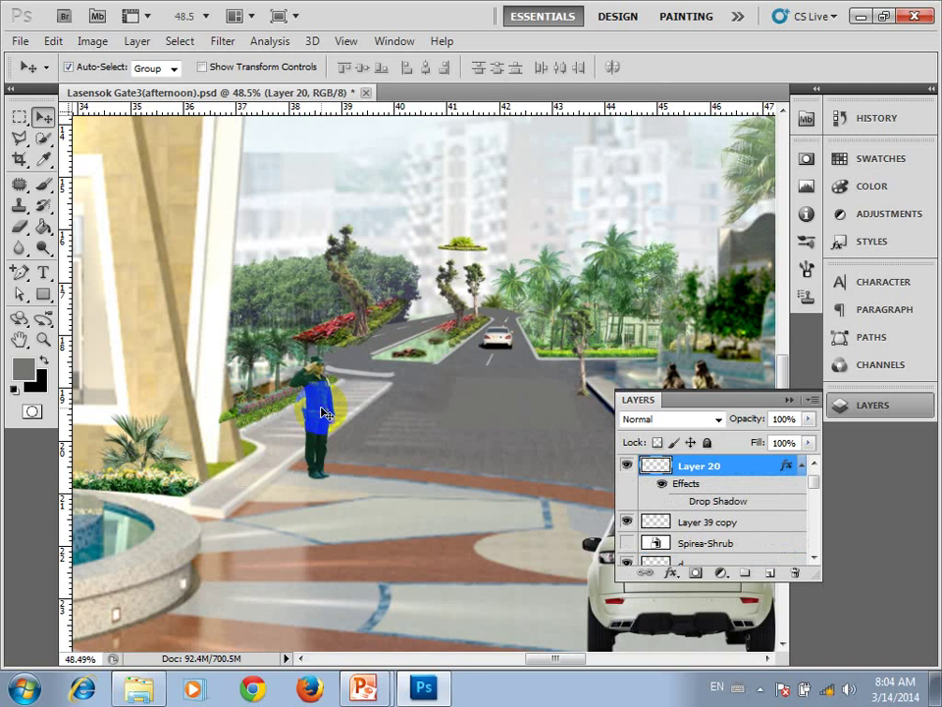
scroll(324, 412, "down", 2)
scroll(324, 412, "down", 3)
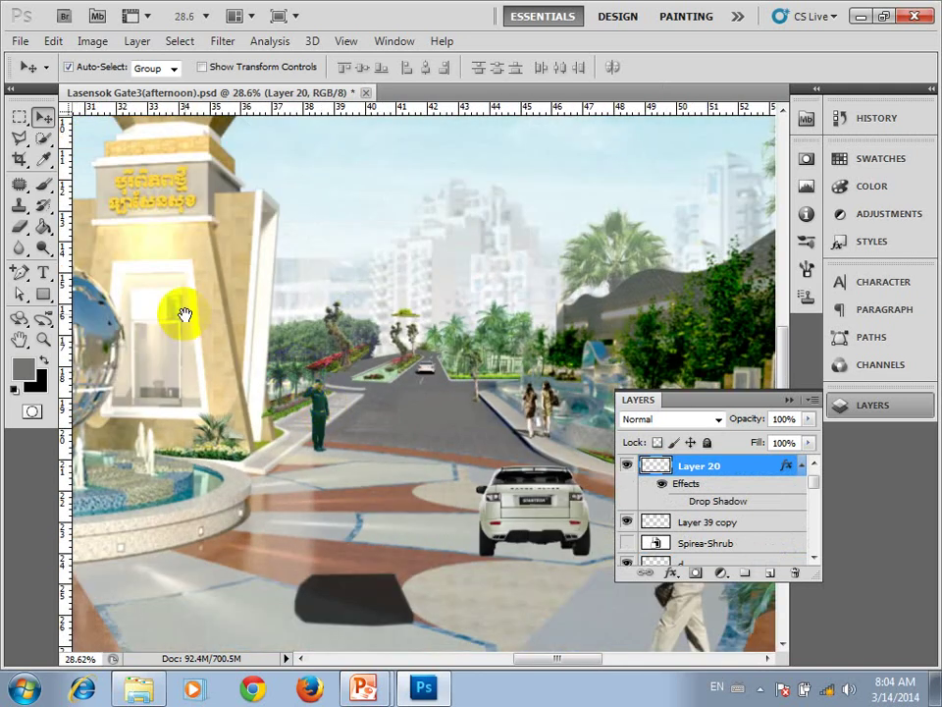
Pan to the wall's left end and move the fan palm away from it.
left_click_drag(182, 315, 540, 315)
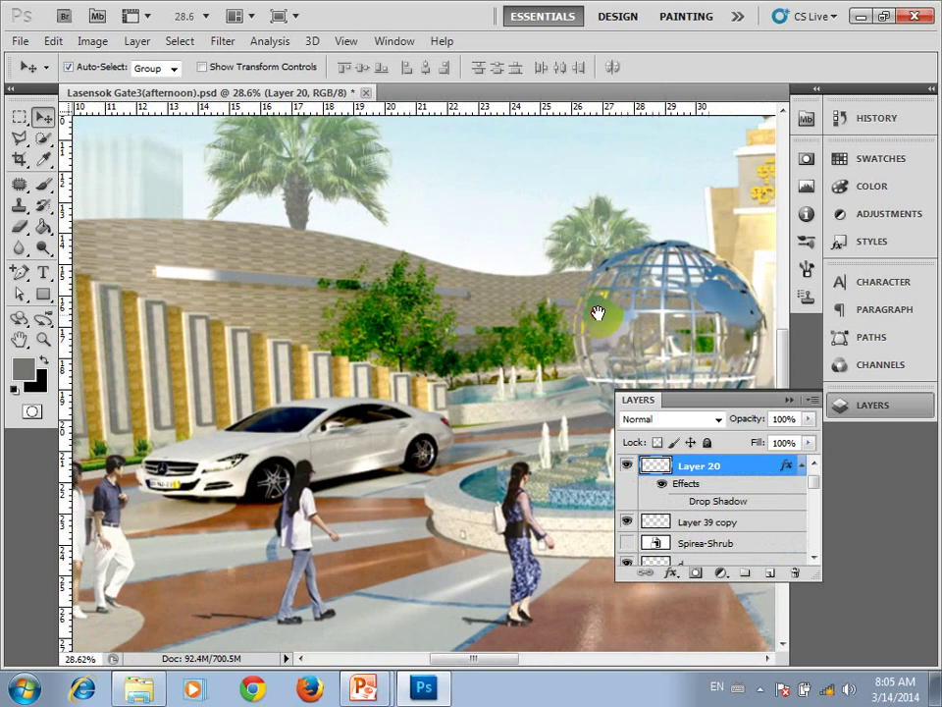
left_click_drag(270, 326, 684, 298)
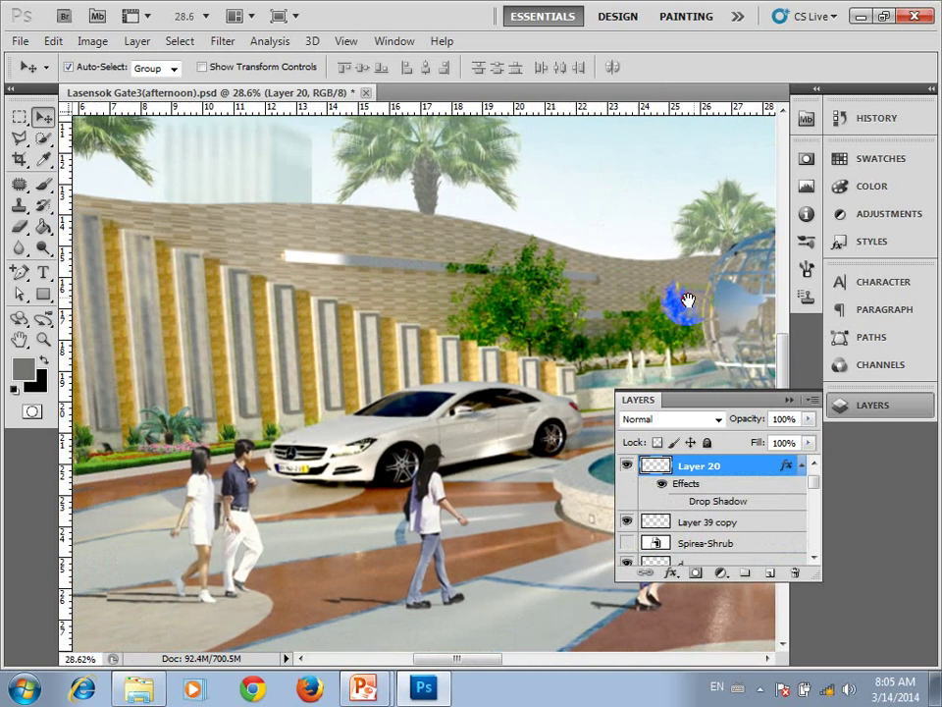
left_click_drag(314, 293, 448, 410)
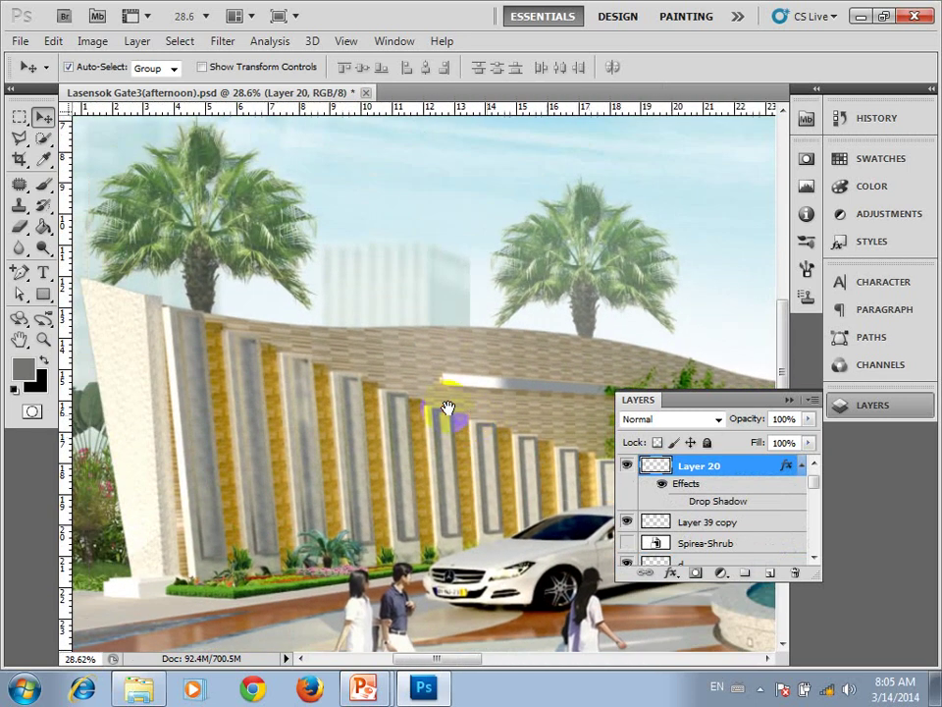
left_click_drag(210, 241, 165, 212)
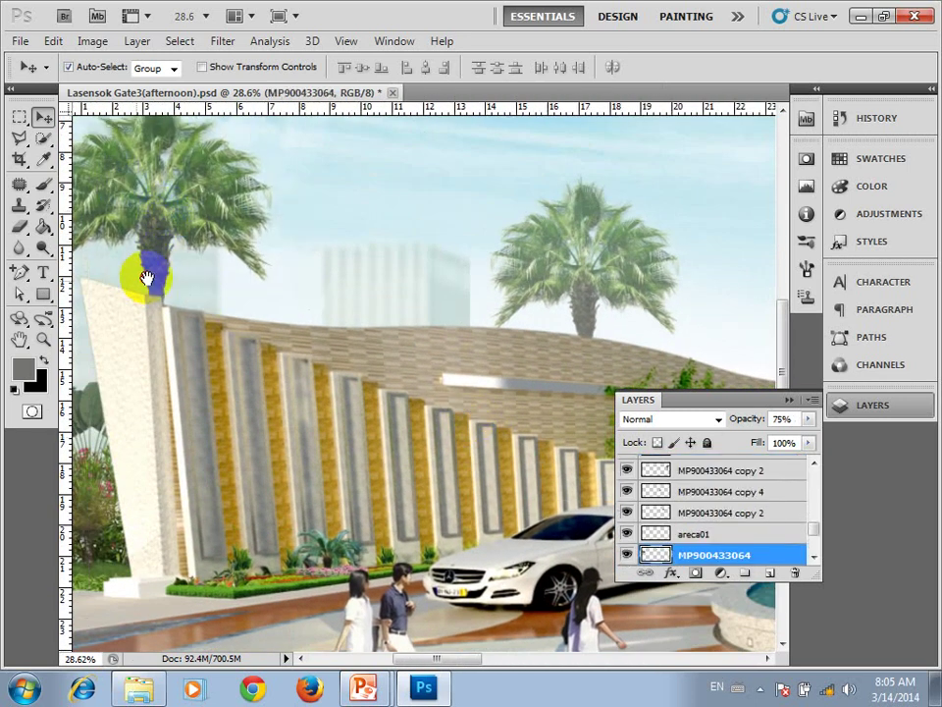
left_click_drag(136, 276, 263, 231)
left_click(195, 330)
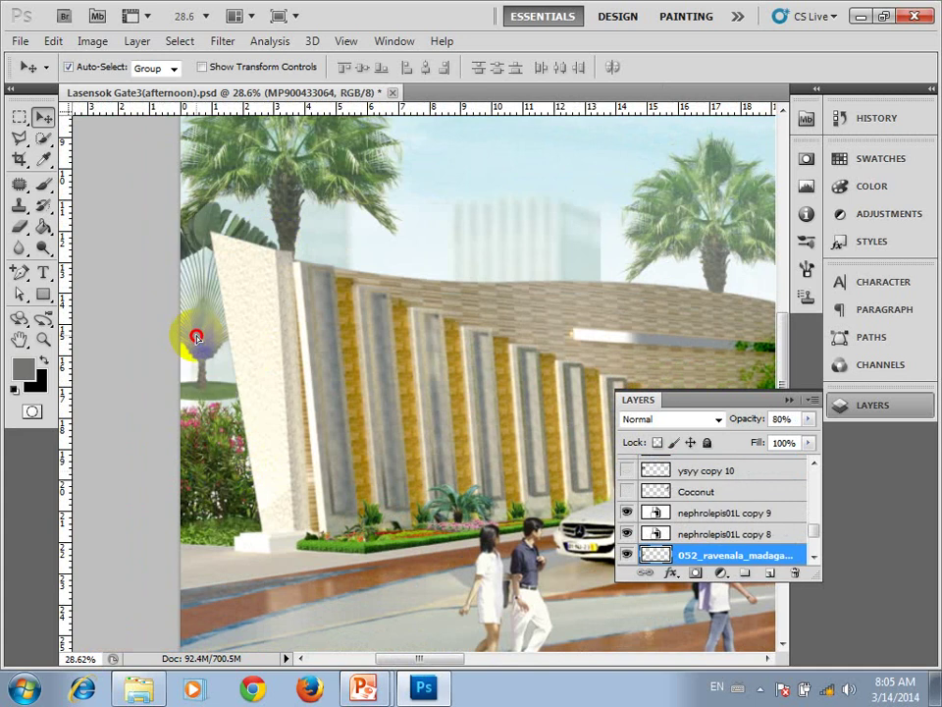
left_click(213, 370)
left_click_drag(213, 370, 225, 267)
Reposition the shrubs at the wall's bottom left and nudge the small fern left.
left_click(189, 517)
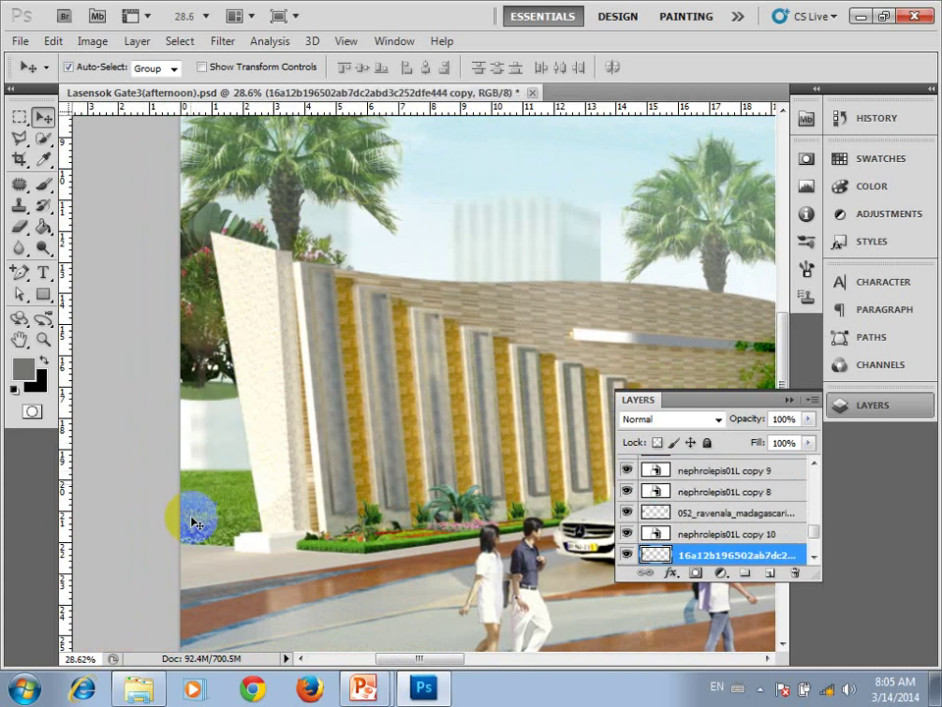
key("ctrl+shift+alt+n")
left_click(203, 444)
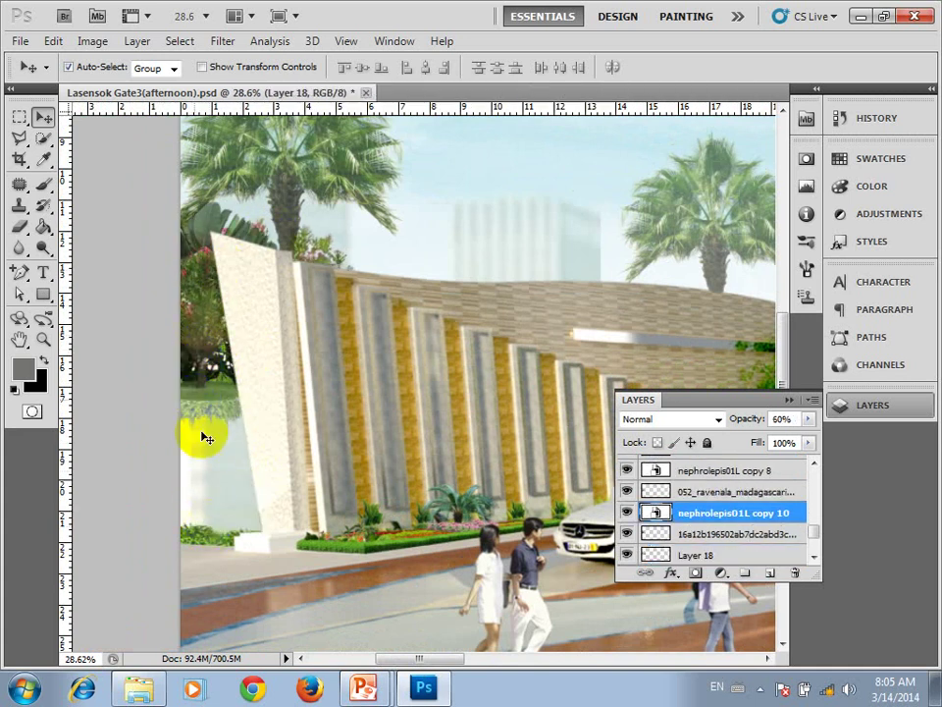
mouse_move(201, 532)
left_mouse_down()
mouse_move(196, 431)
mouse_move(206, 520)
left_mouse_up()
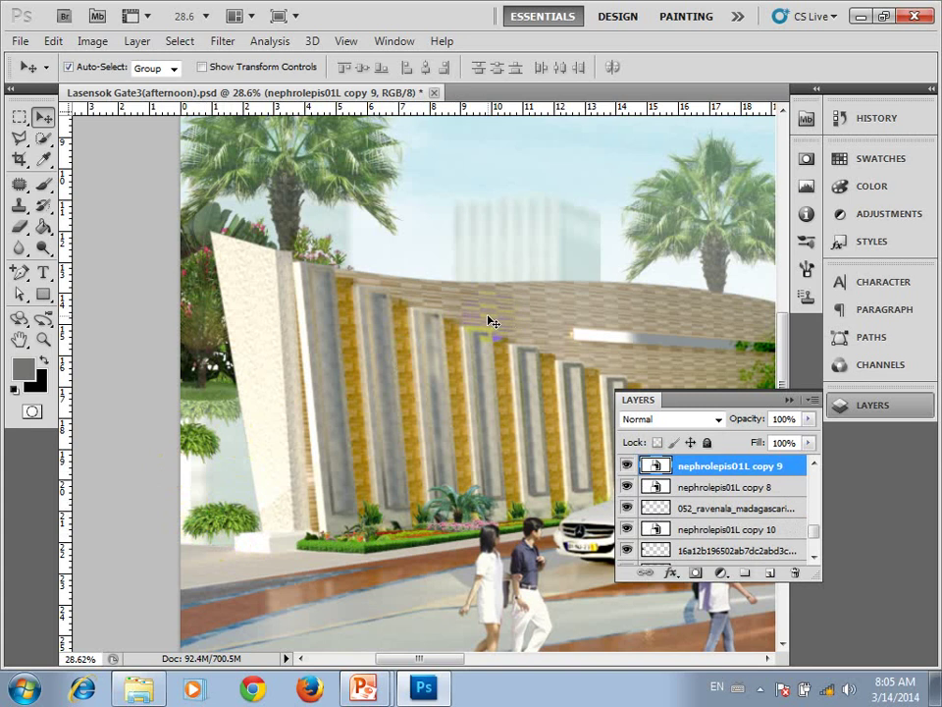
left_click_drag(492, 320, 485, 324)
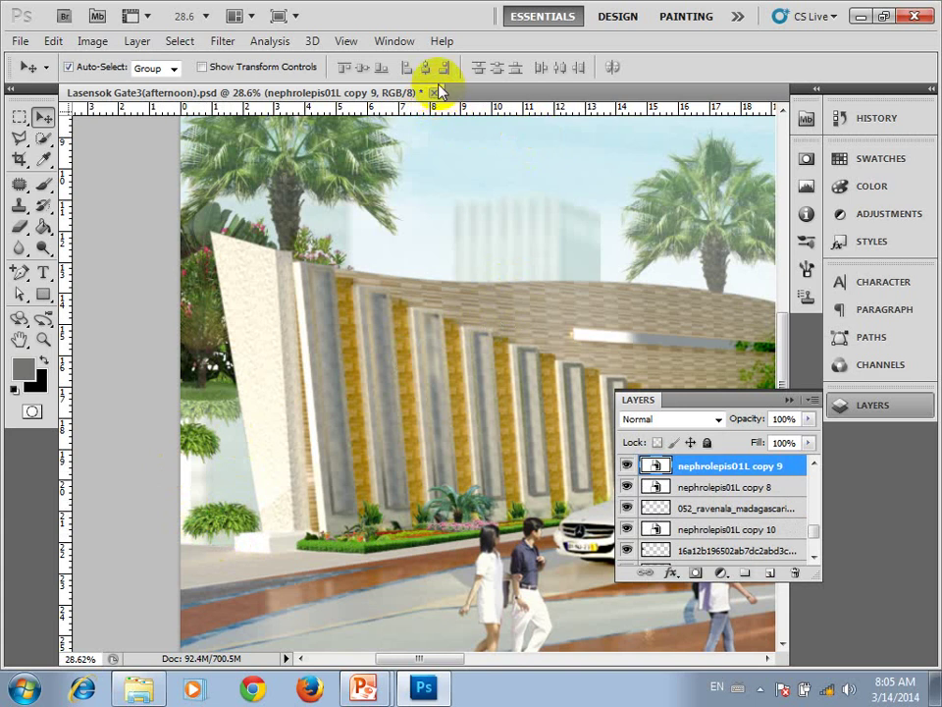
Close the Lasensok Gate3 document, discarding its unsaved changes.
left_click(435, 93)
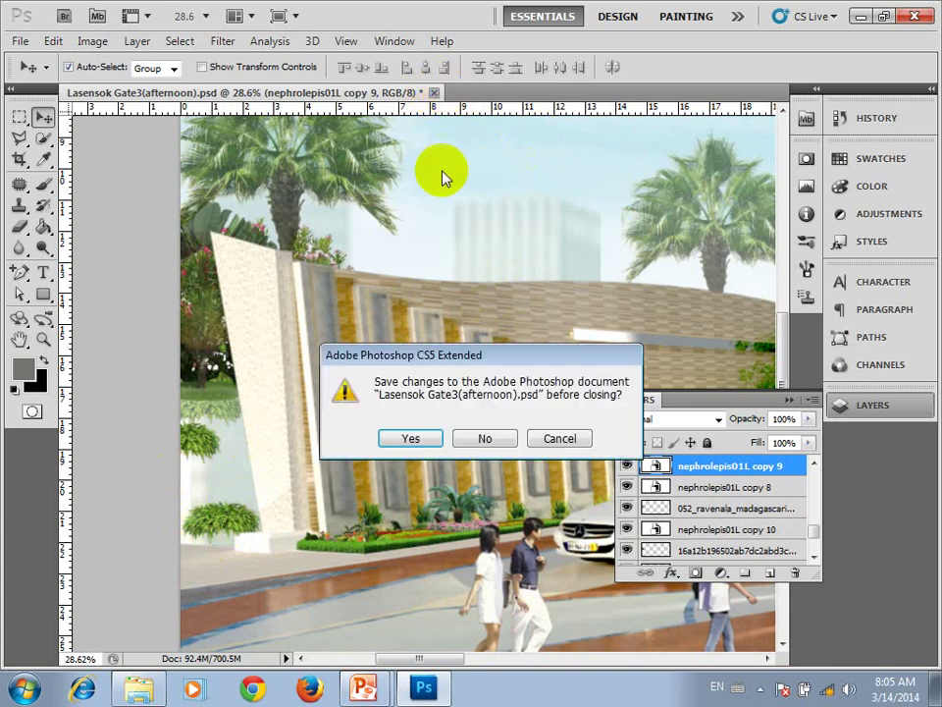
left_click(485, 438)
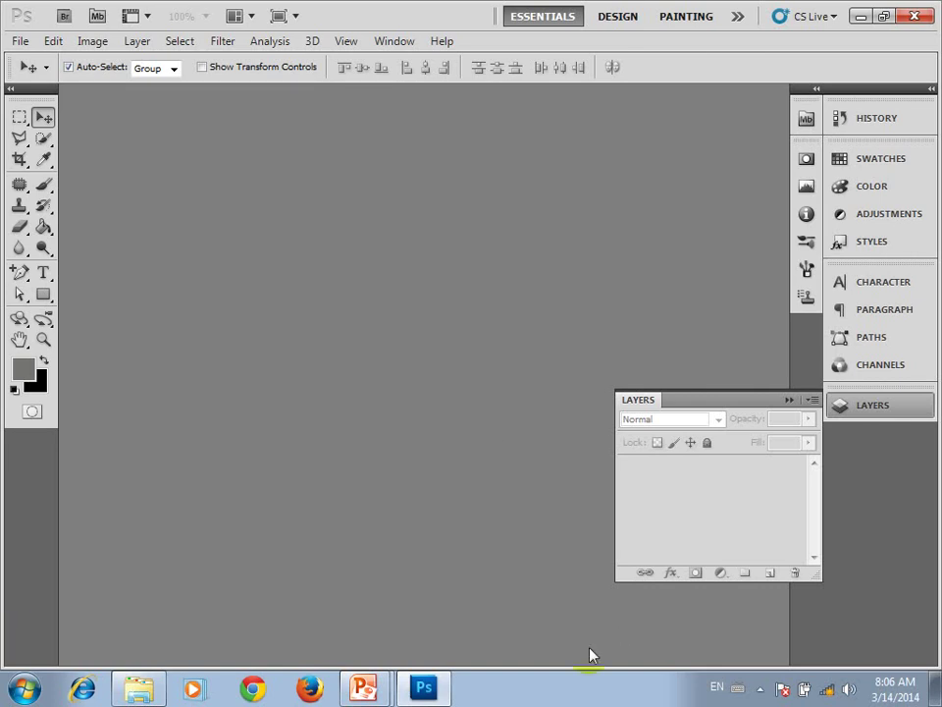
Bring up the Open dialog and scroll the NW folder to the Flat E1+ files.
left_click(20, 40)
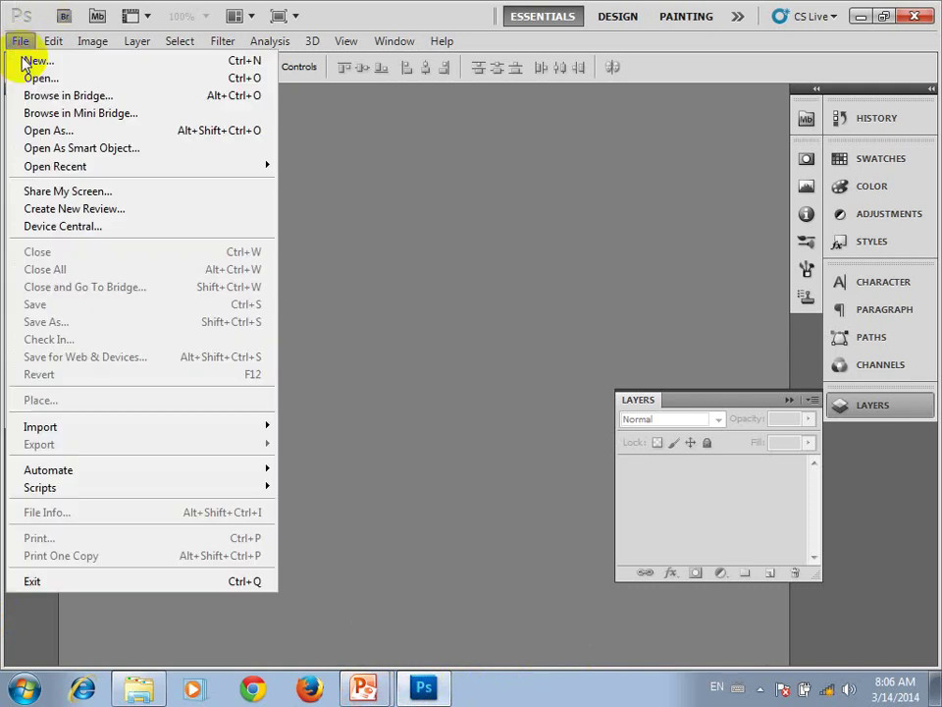
left_click(49, 78)
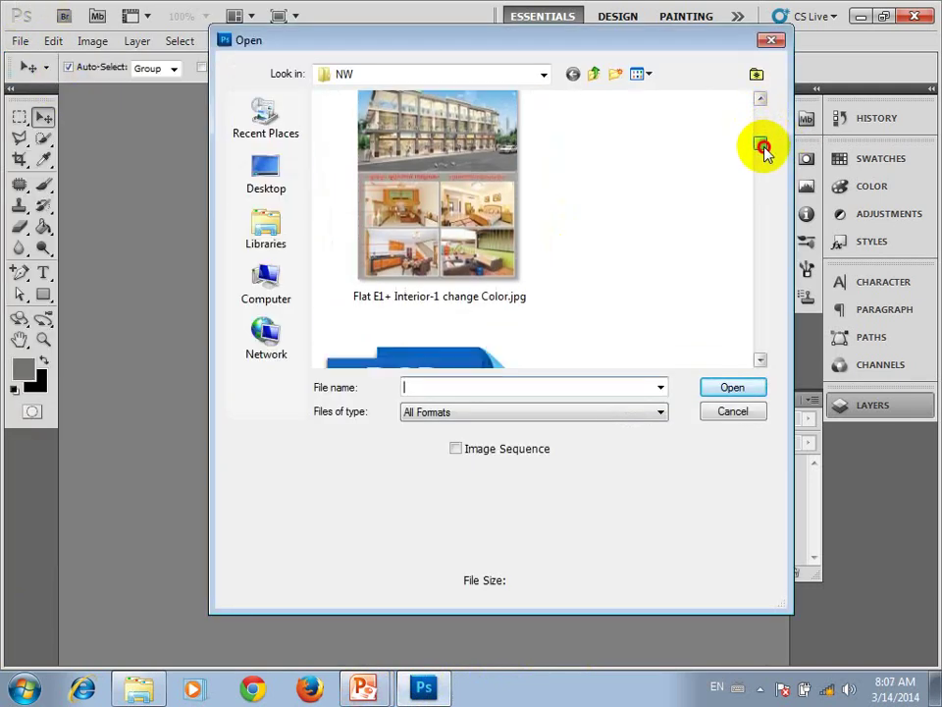
left_click_drag(763, 117, 764, 157)
left_click(526, 298)
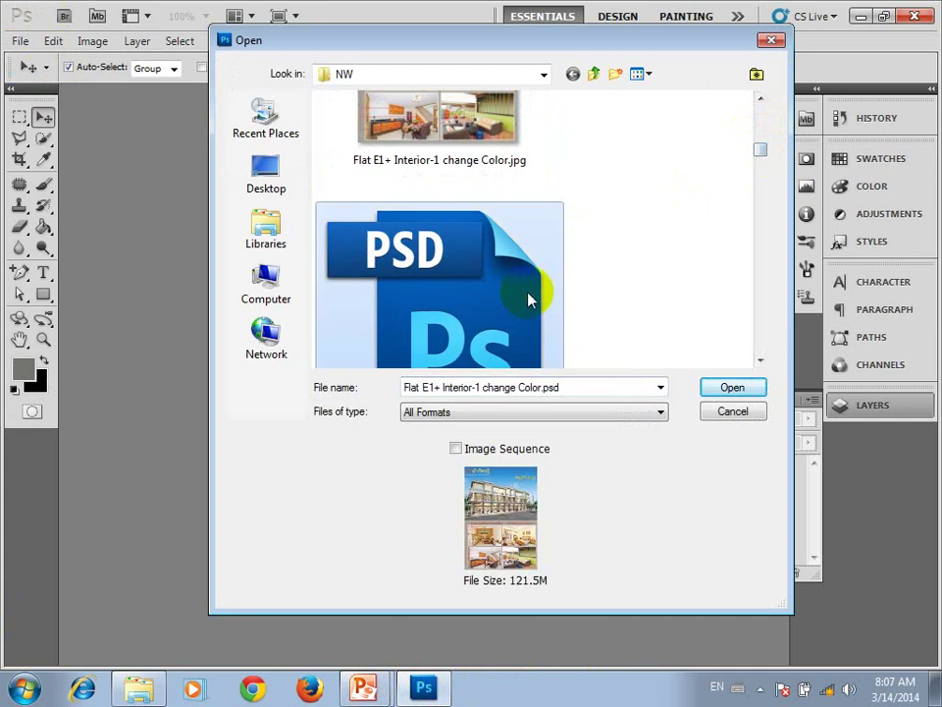
scroll(640, 208, "down", 3)
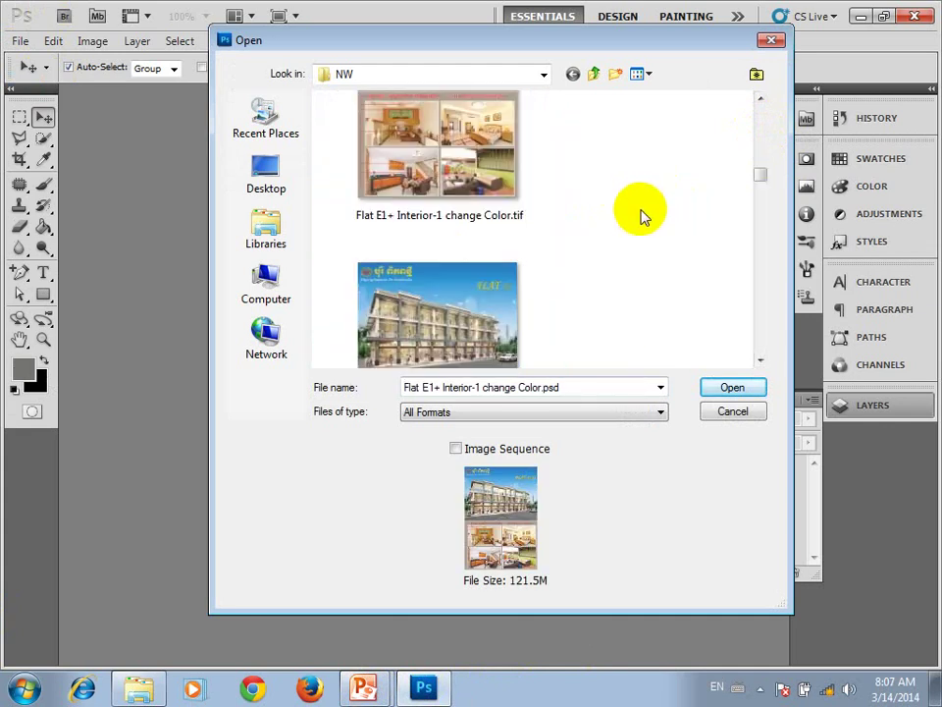
left_click_drag(621, 167, 420, 237)
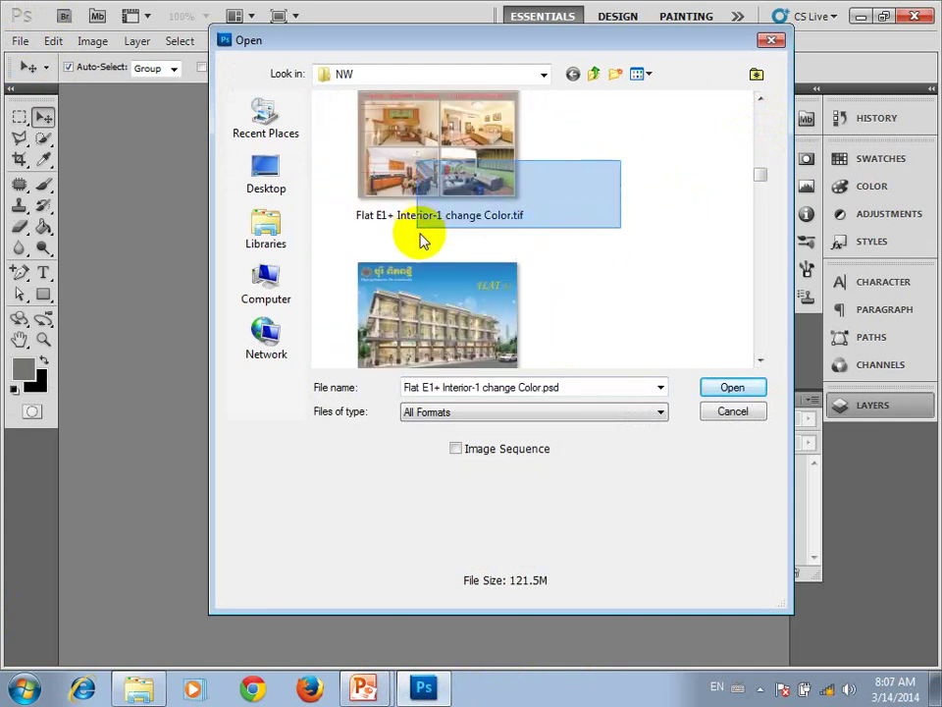
scroll(588, 240, "down", 2)
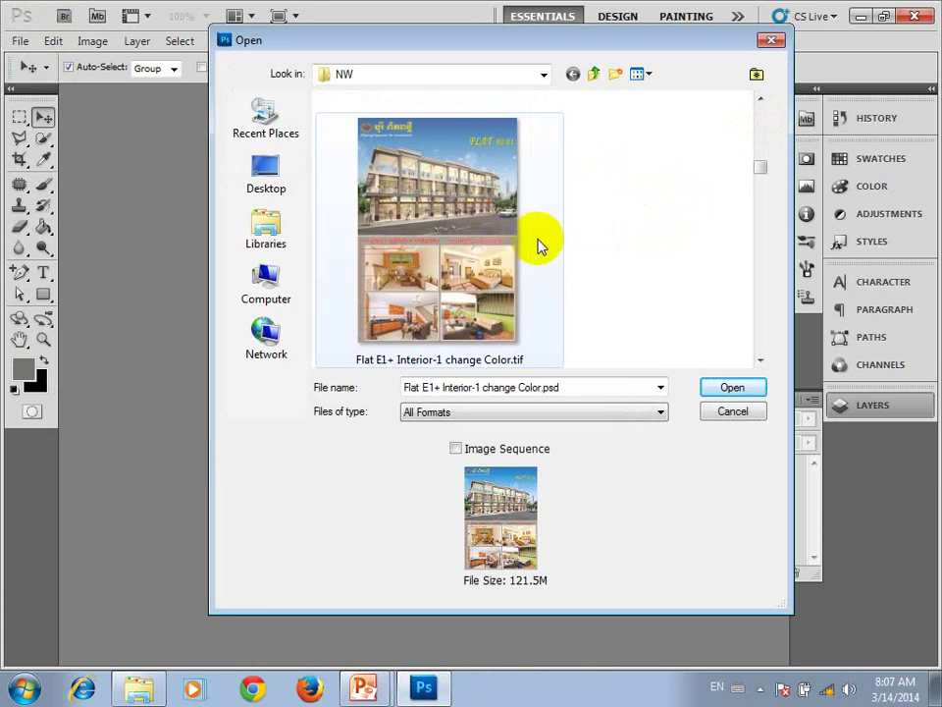
Delete Flat E1+ Interior-1 change Color.tif and open its PSD version instead.
left_click(541, 246)
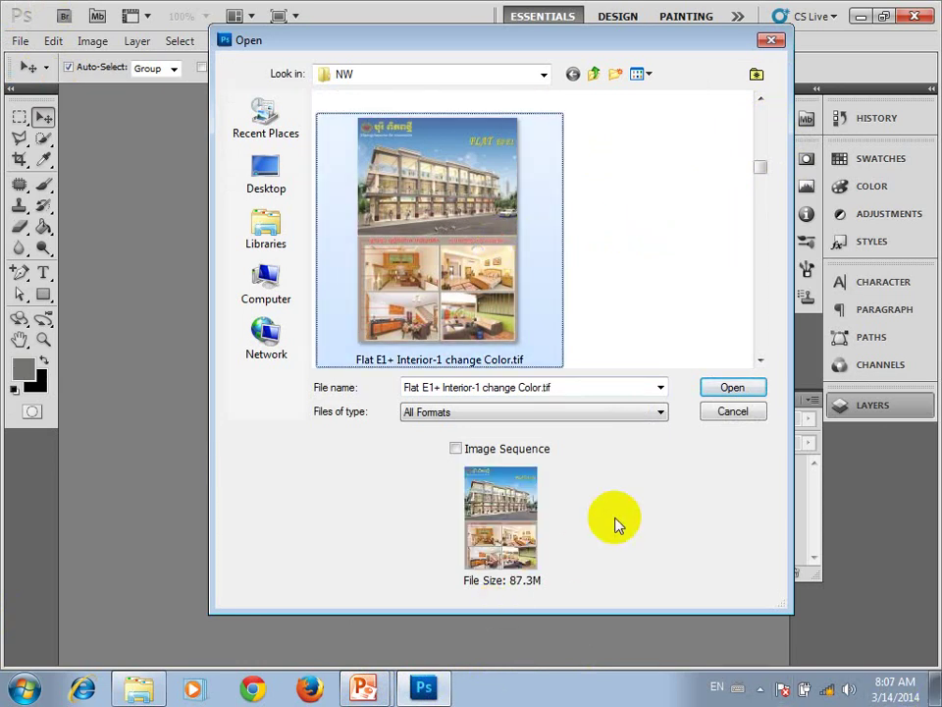
key("Delete")
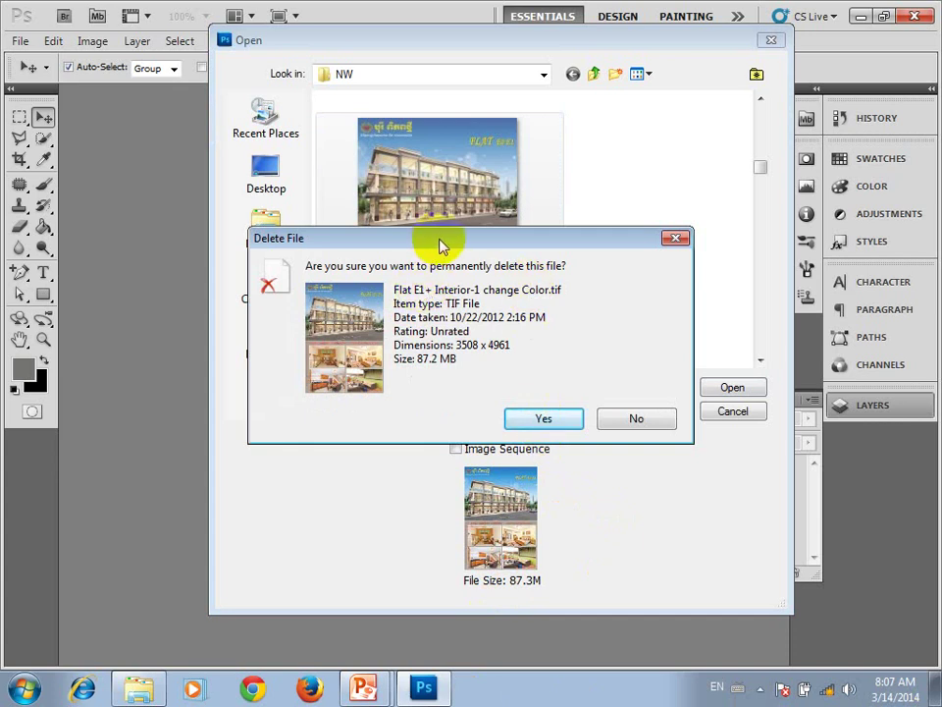
mouse_move(441, 246)
left_mouse_down()
mouse_move(388, 563)
mouse_move(463, 303)
left_mouse_up()
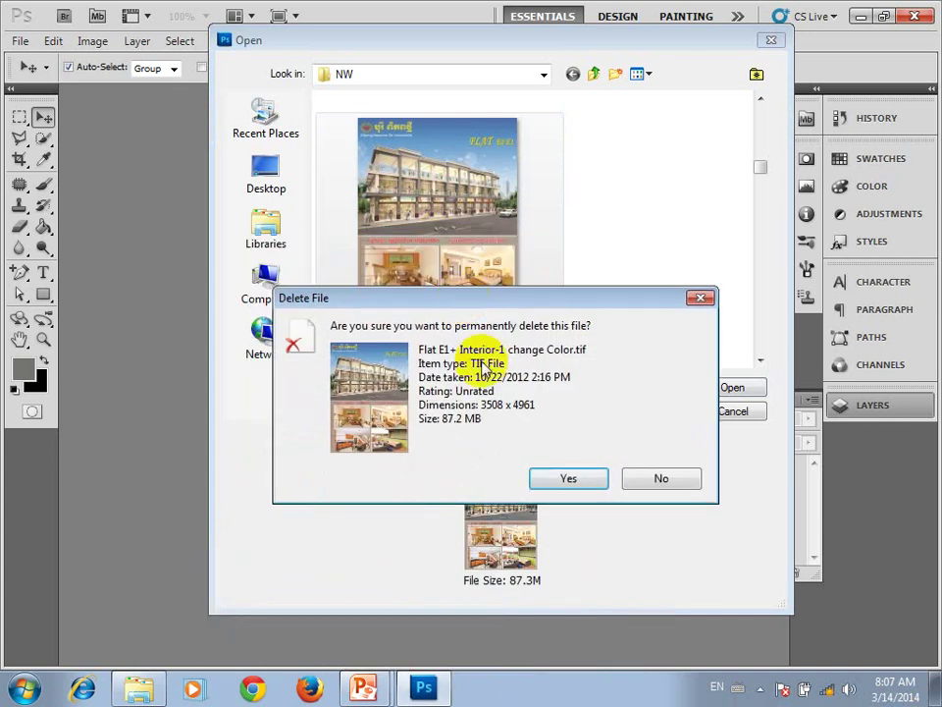
left_click(551, 482)
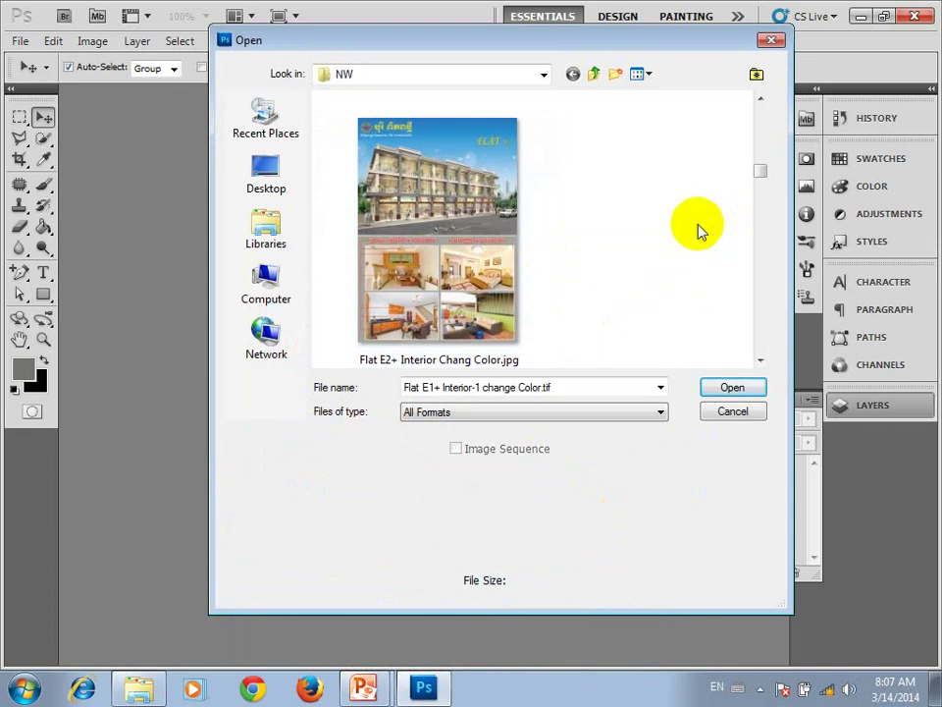
left_click(483, 257)
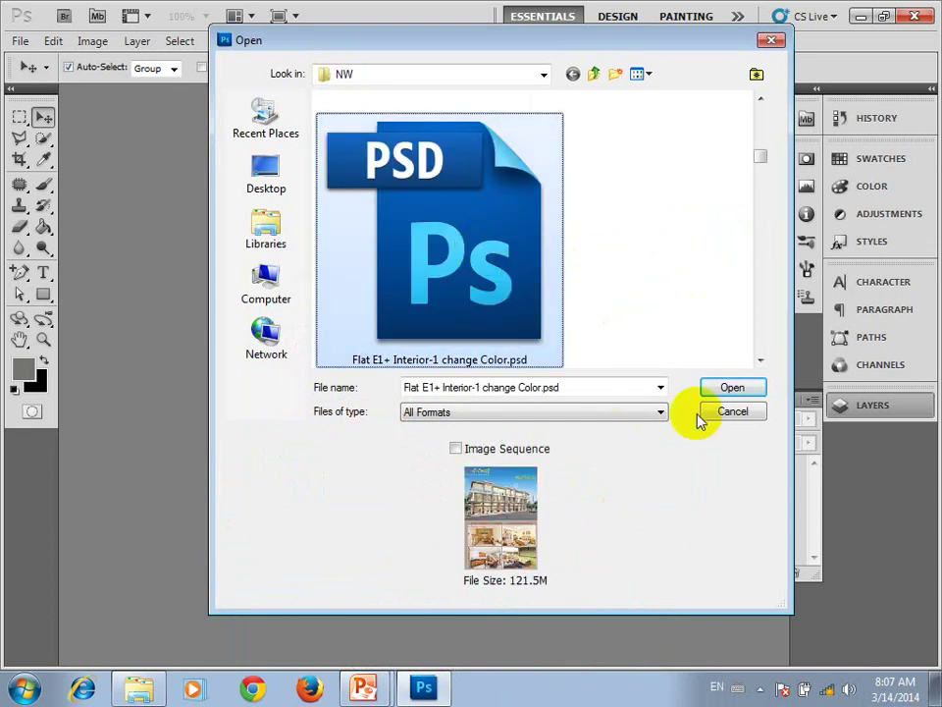
left_click(736, 387)
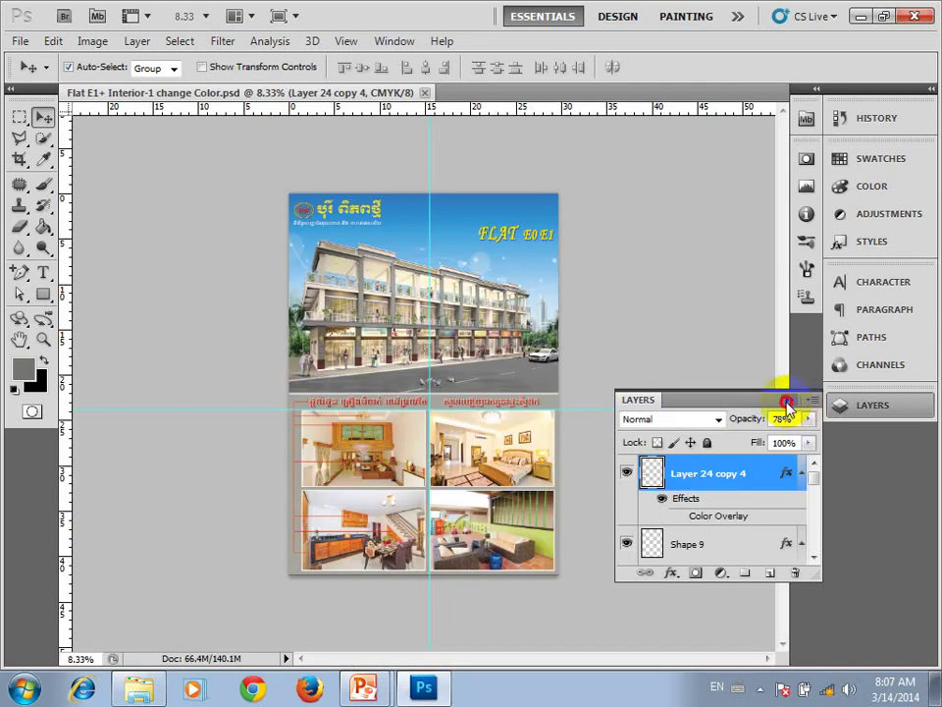
Save the flyer under Save As with the TIFF (*.TIF;*.TIFF) format in the NW folder.
left_click(786, 400)
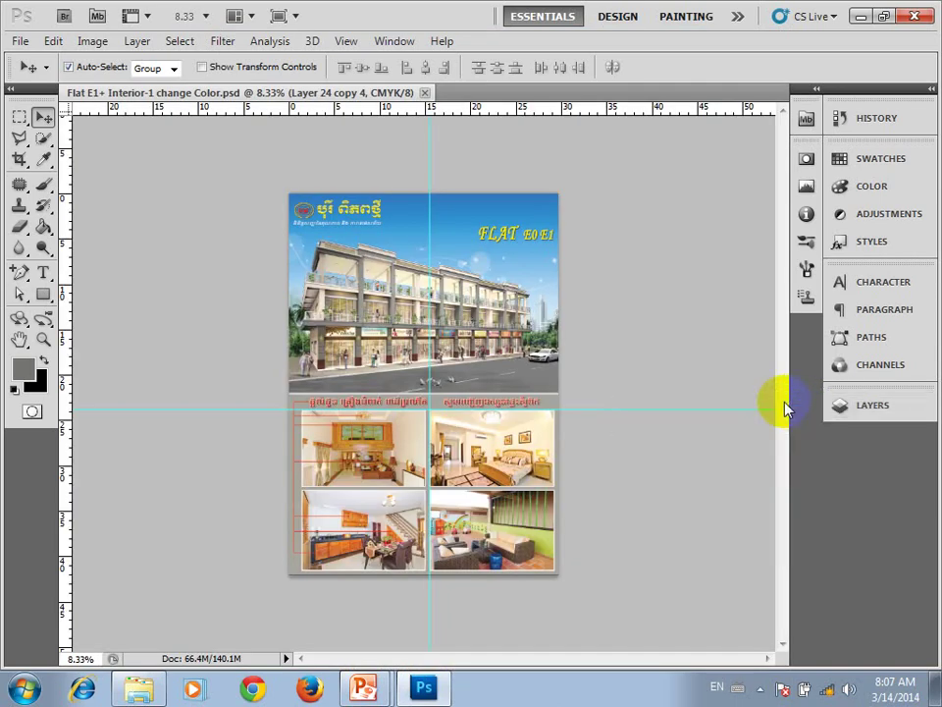
left_click(21, 43)
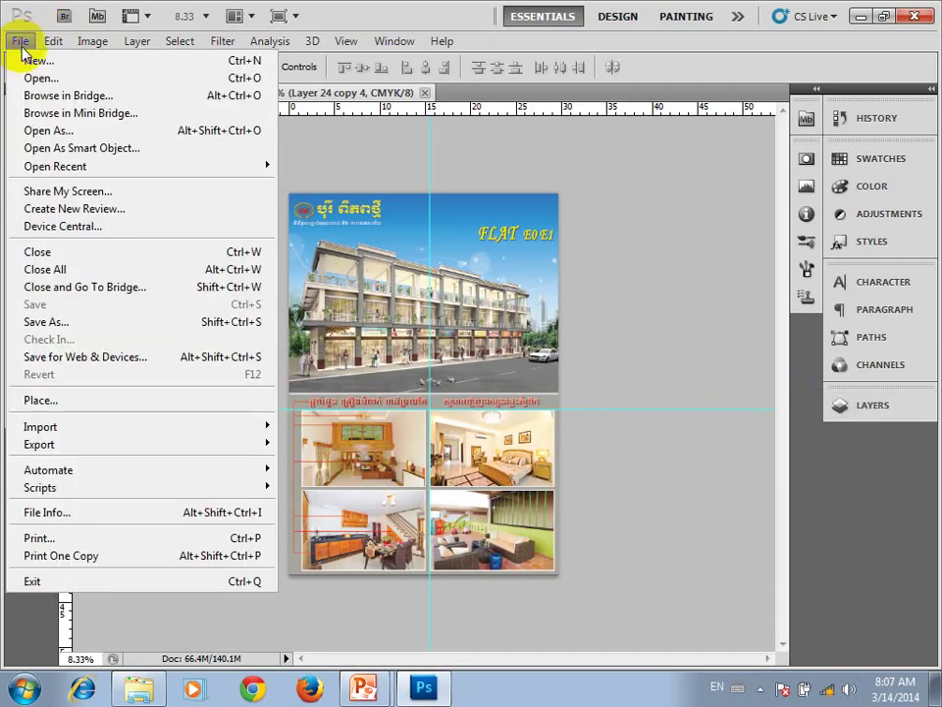
left_click(123, 324)
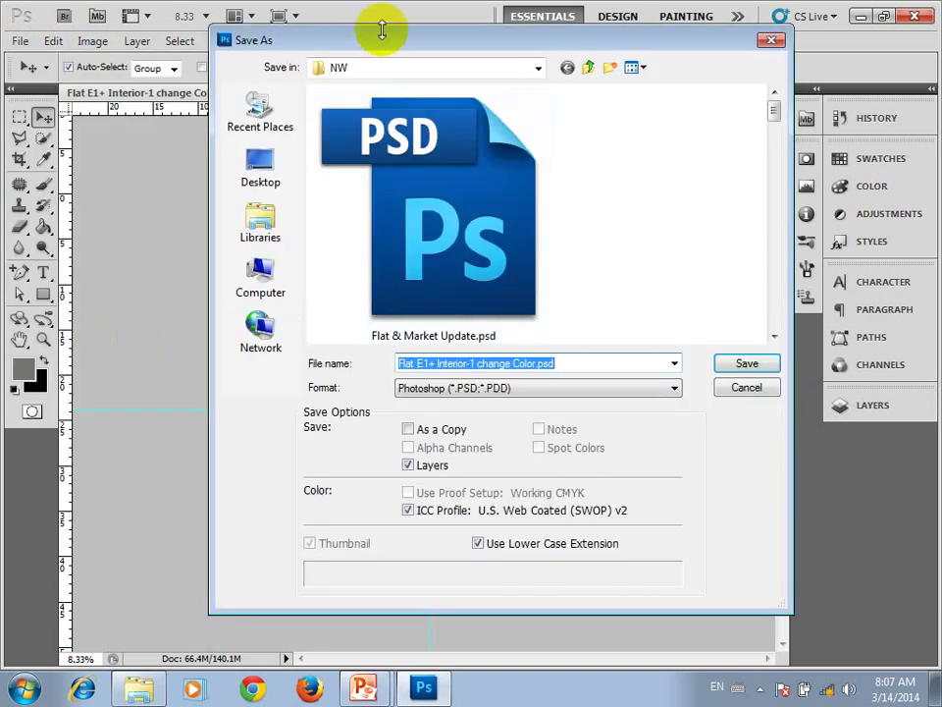
mouse_move(405, 37)
left_mouse_down()
mouse_move(772, 174)
mouse_move(317, 53)
left_mouse_up()
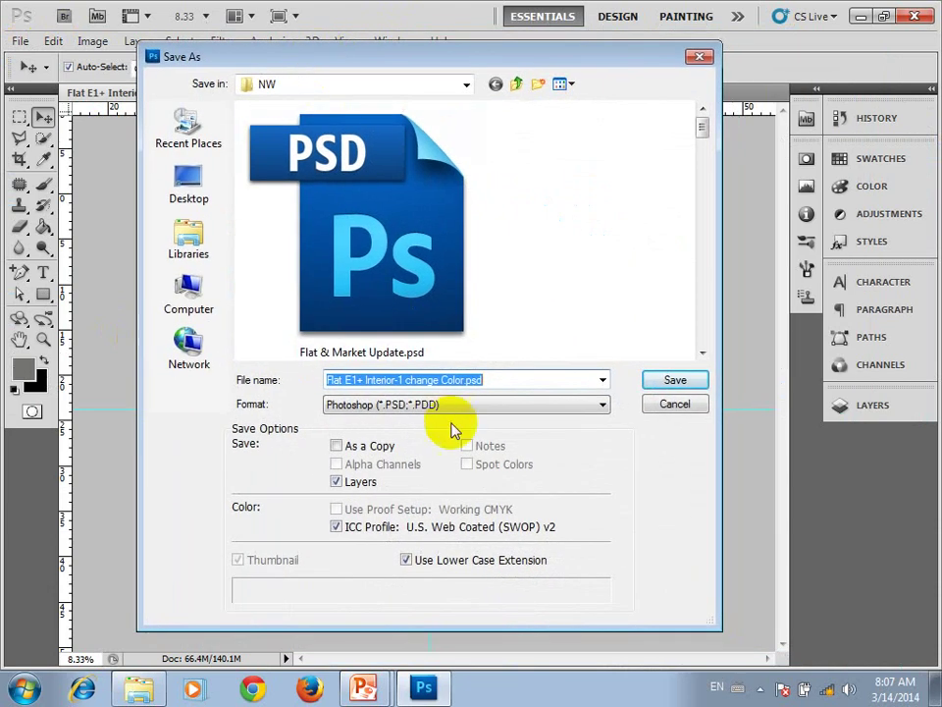
left_click(465, 409)
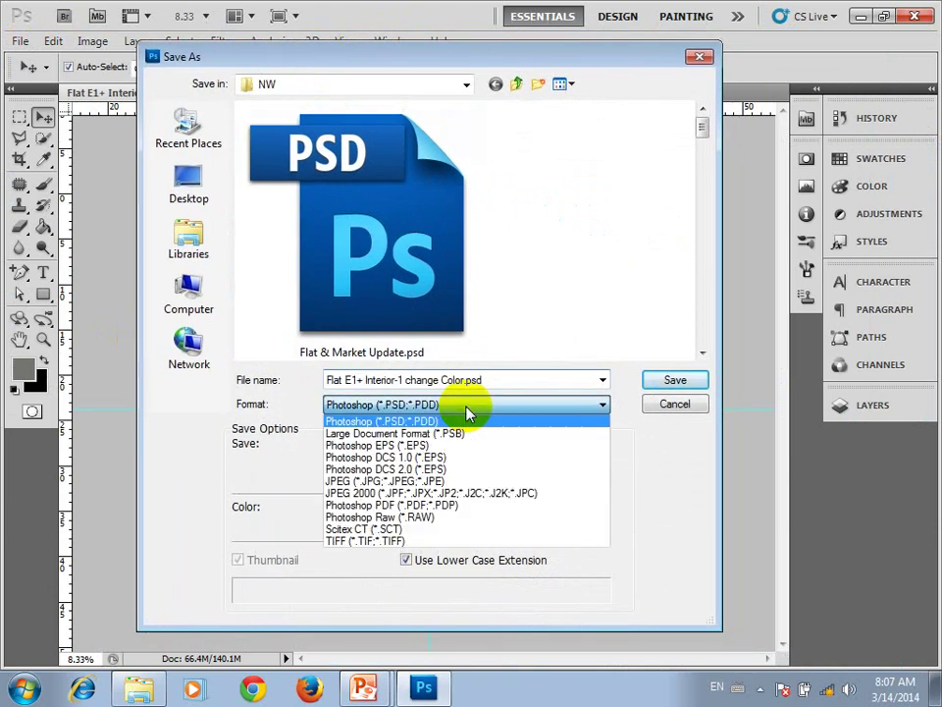
left_click(383, 545)
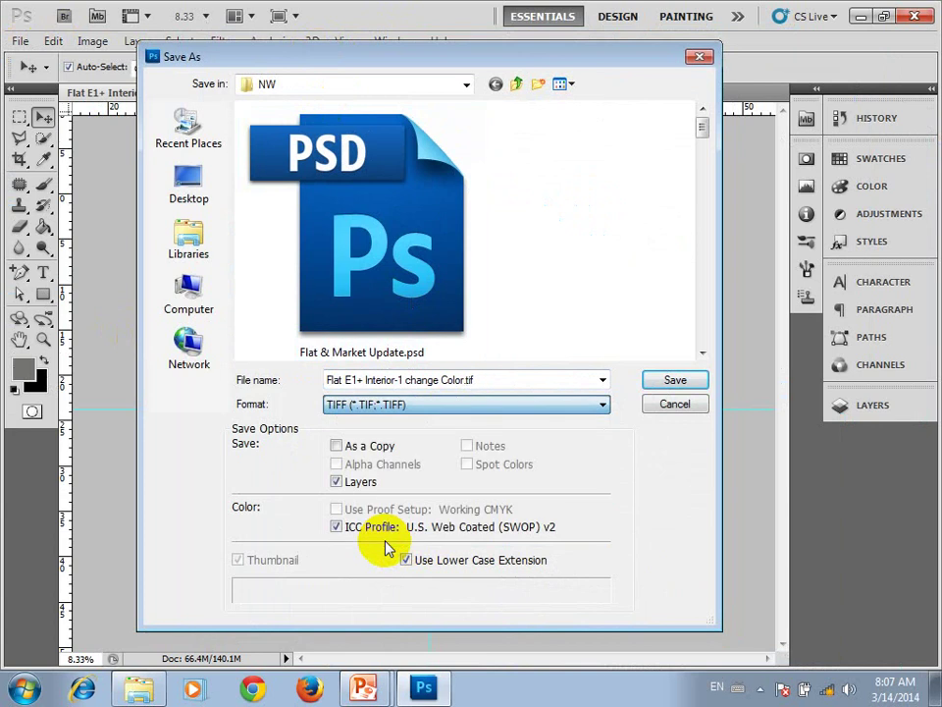
left_click(679, 381)
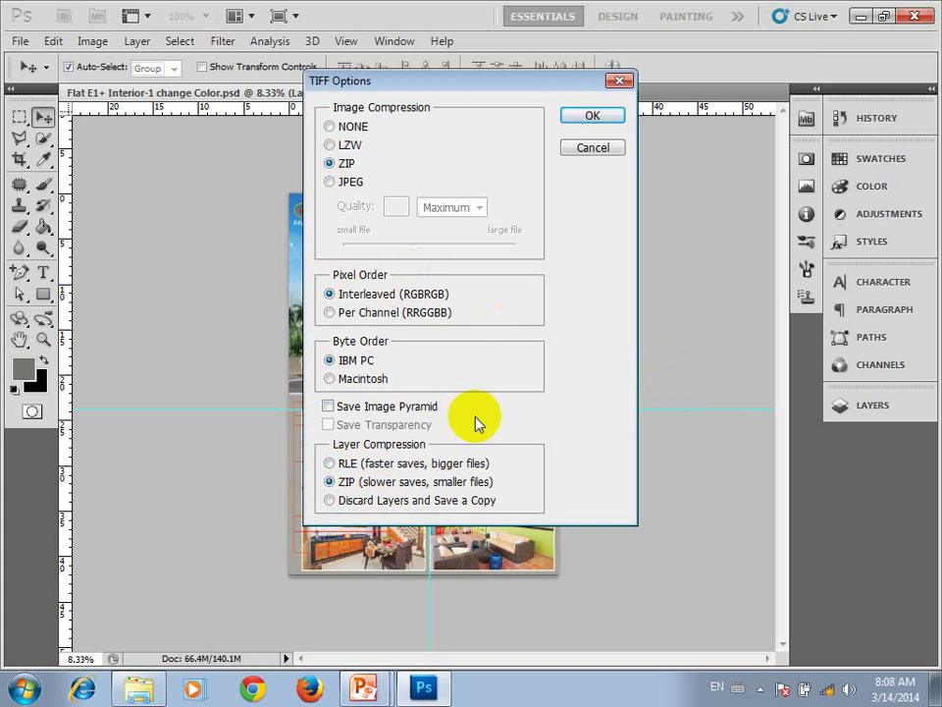
Accept ZIP image and layer compression to write Flat E1+ Interior-1 change Color.tif.
left_click(580, 122)
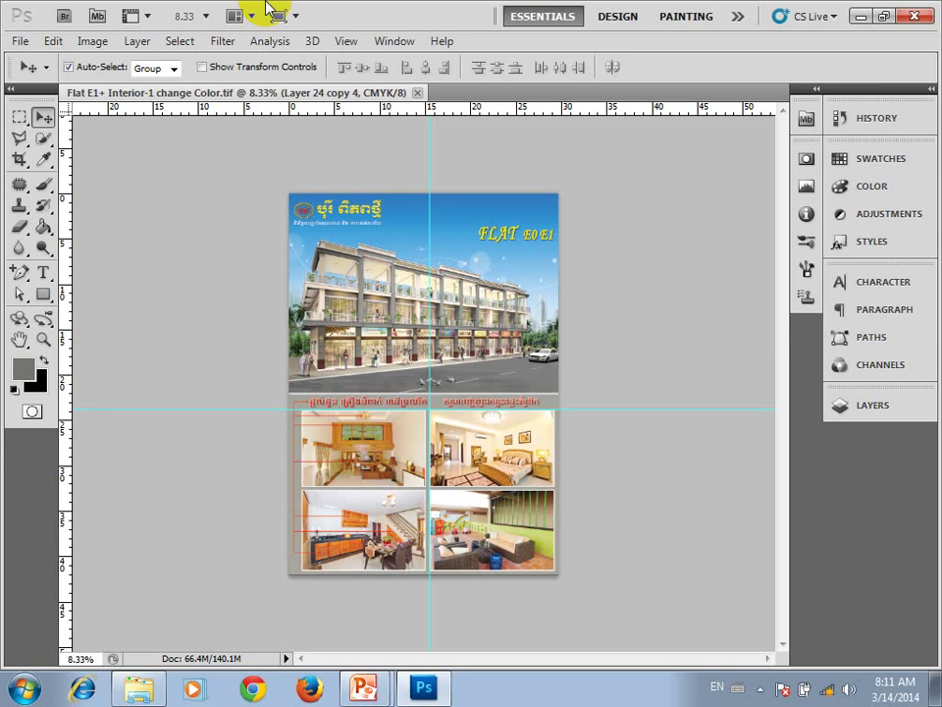
Close the flyer and browse the NW folder to find the new .tif file.
left_click(19, 39)
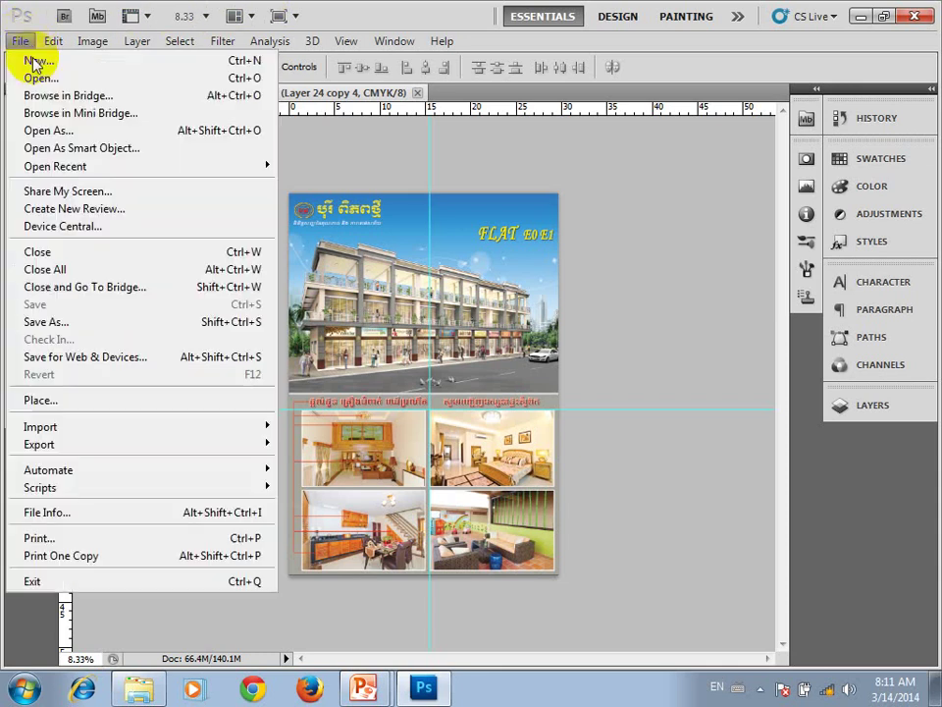
left_click(418, 92)
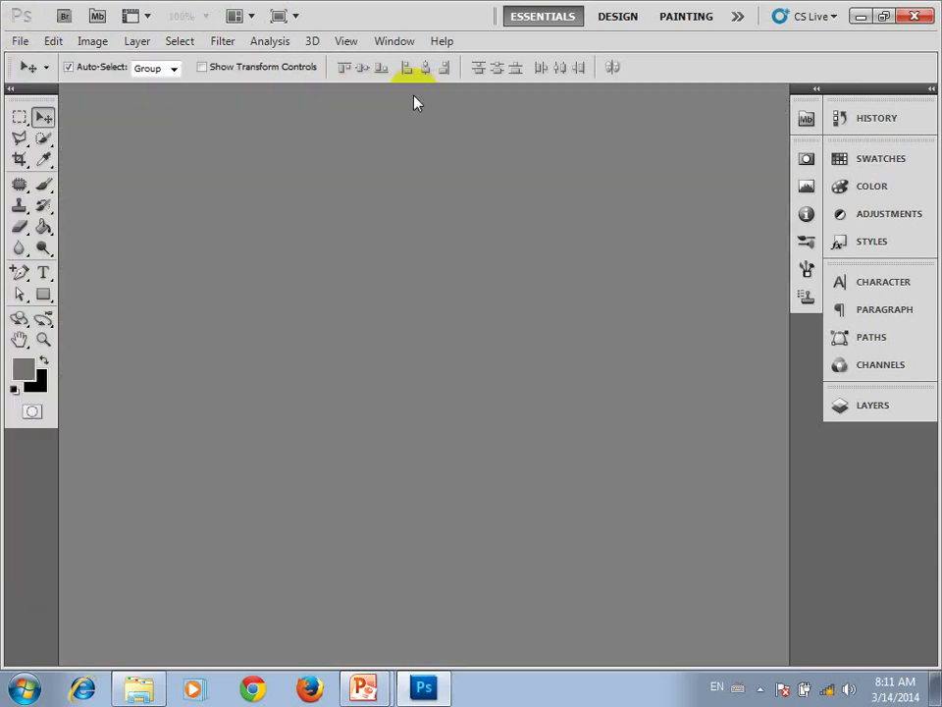
left_click(20, 40)
left_click(38, 75)
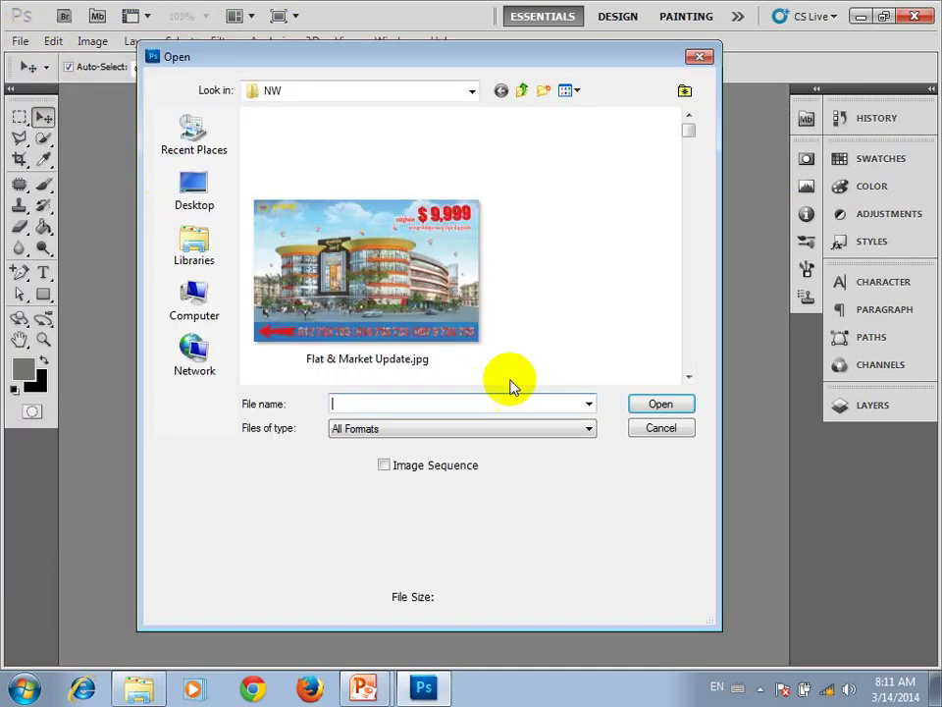
left_click_drag(689, 131, 686, 185)
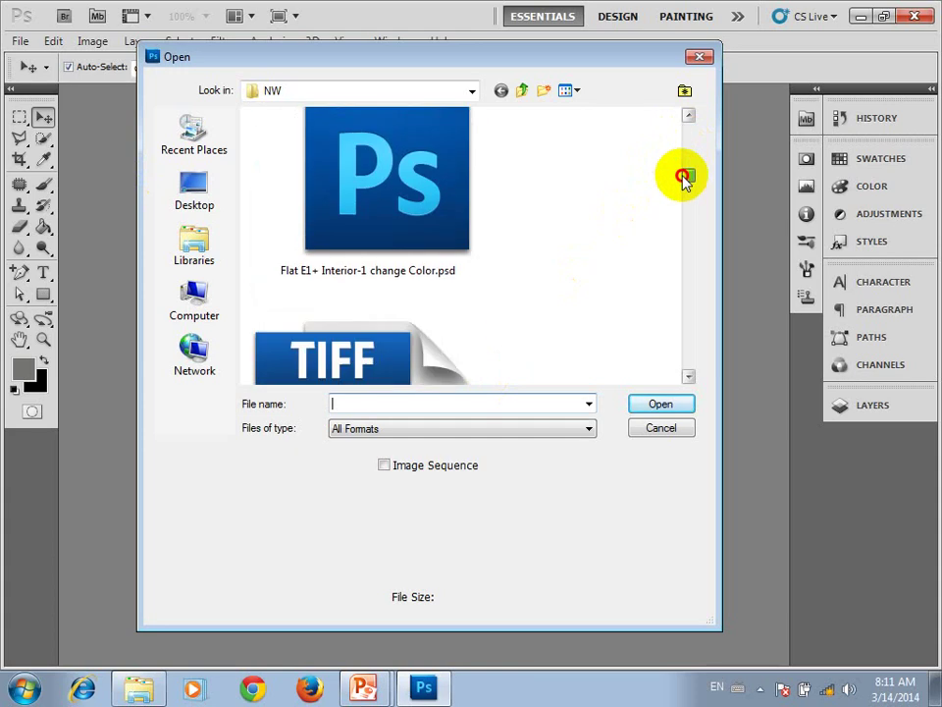
scroll(557, 210, "up", 1)
left_click(442, 186)
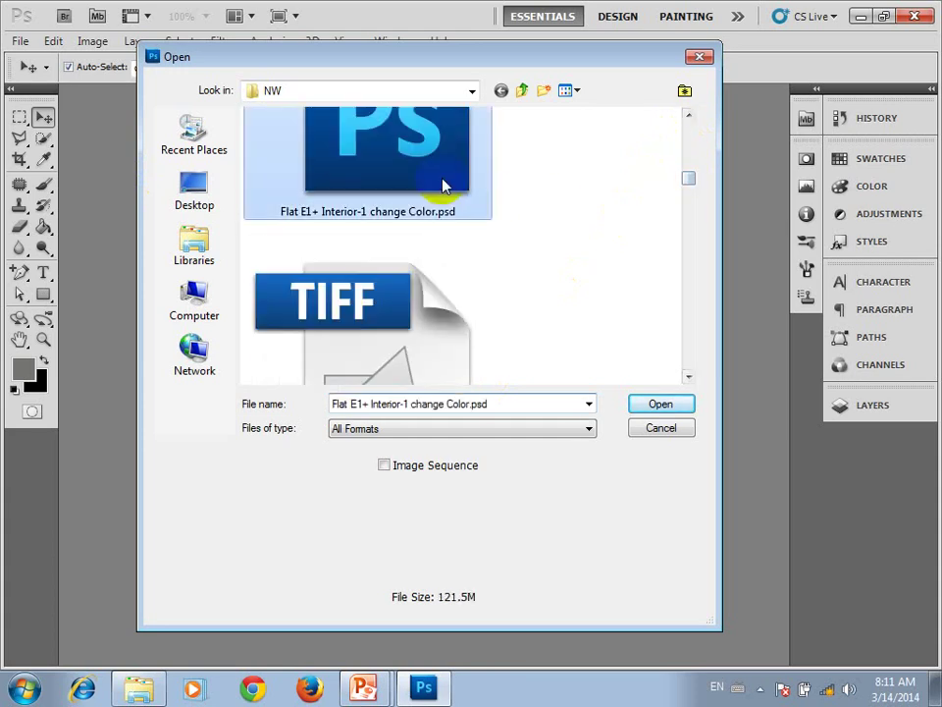
scroll(515, 280, "down", 1)
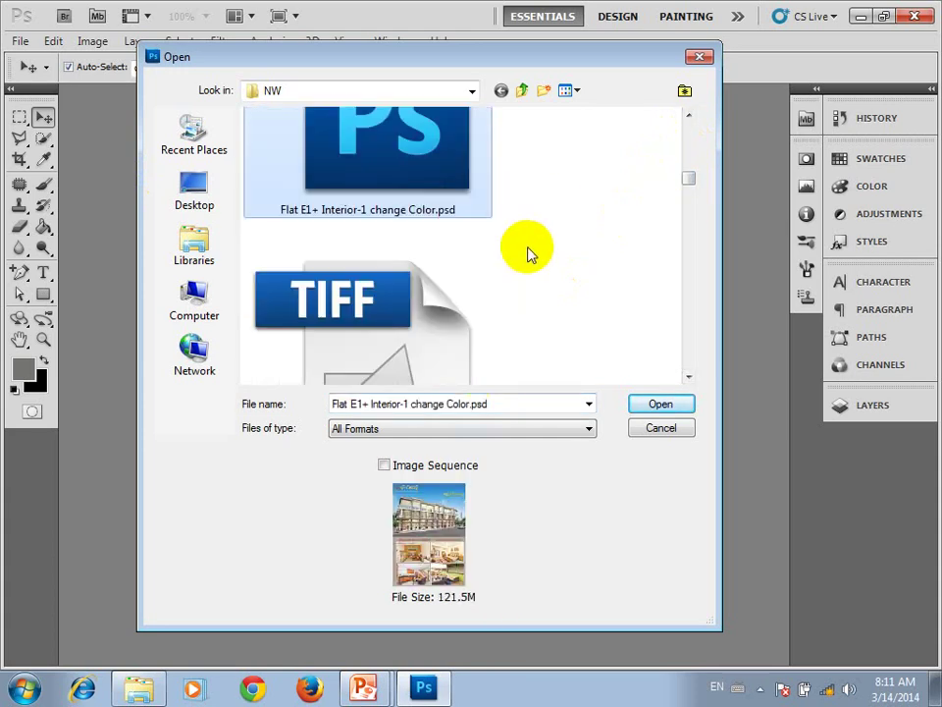
left_click(394, 280)
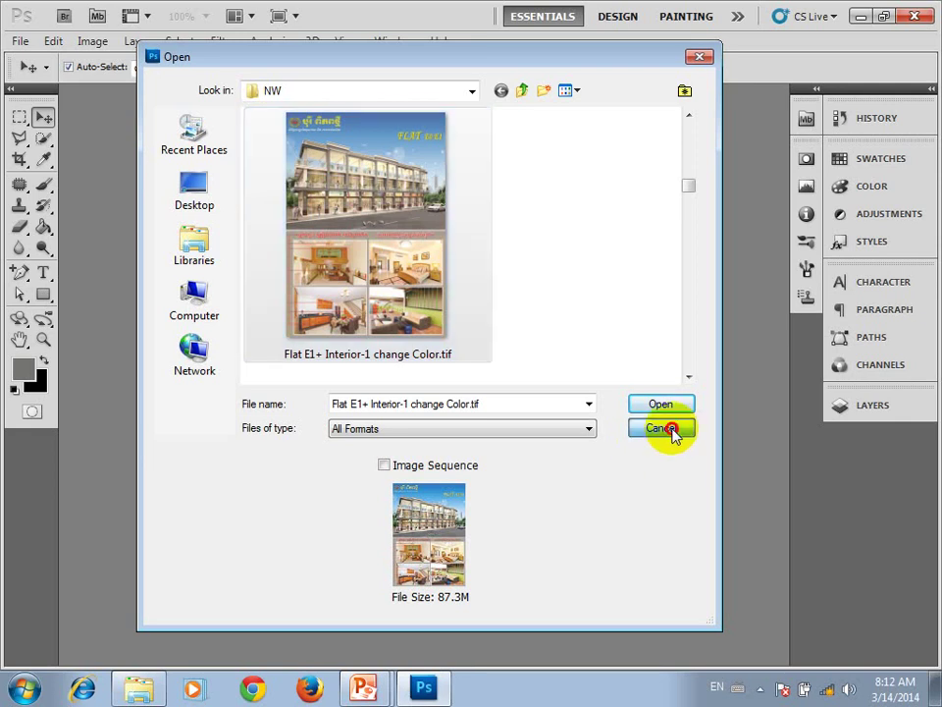
Cancel the Open dialog without opening any file.
left_click(670, 431)
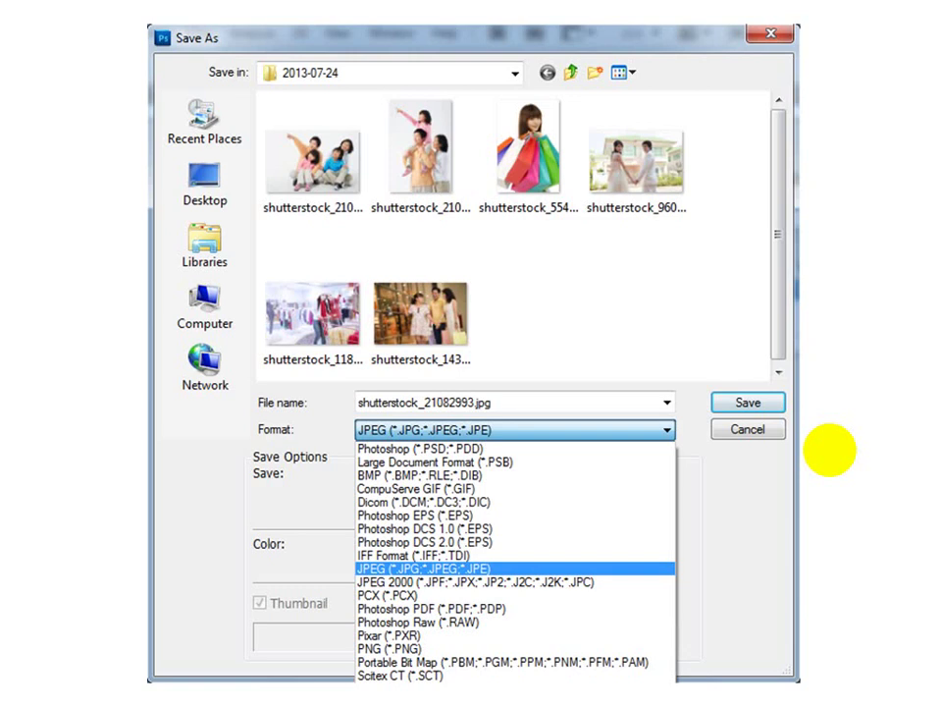
Back in Photoshop, create a new 4×6-inch, 300 ppi RGB Color document.
key("alt+Tab")
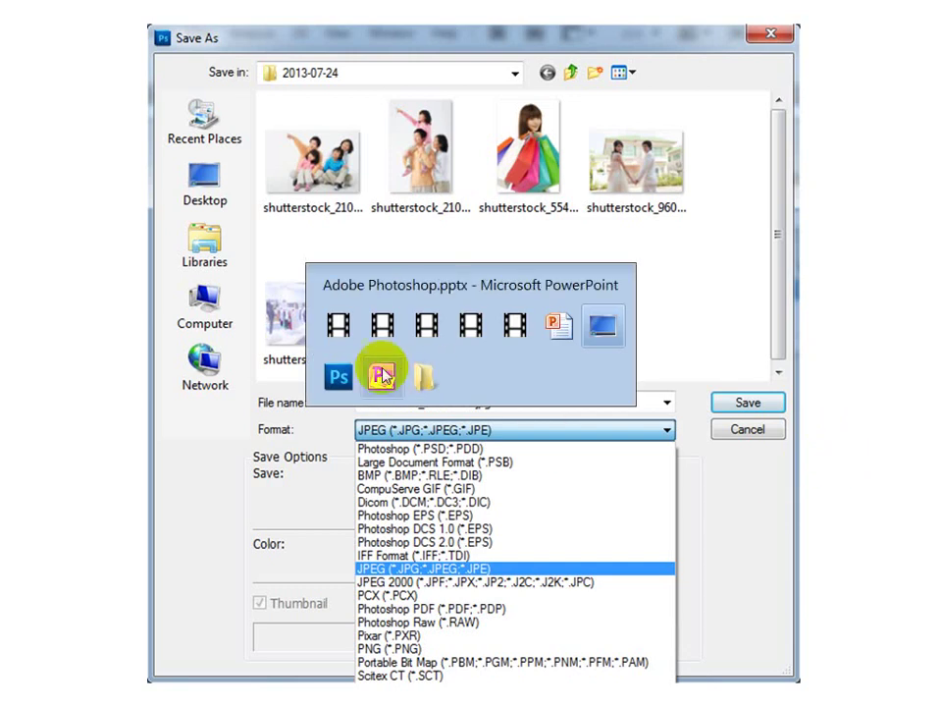
left_click(343, 611)
left_click(19, 41)
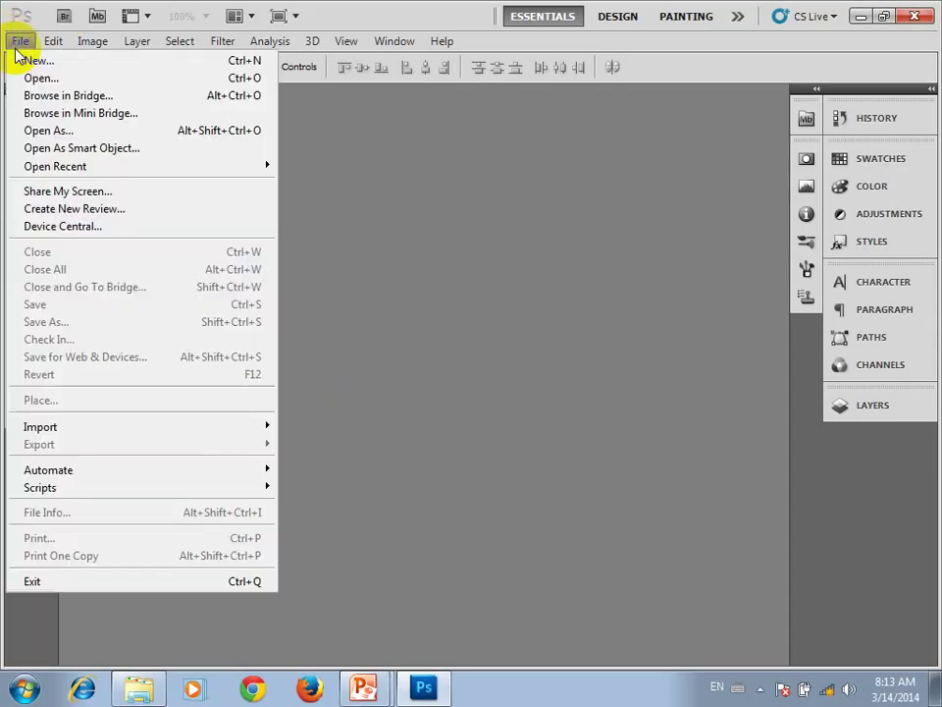
left_click(21, 57)
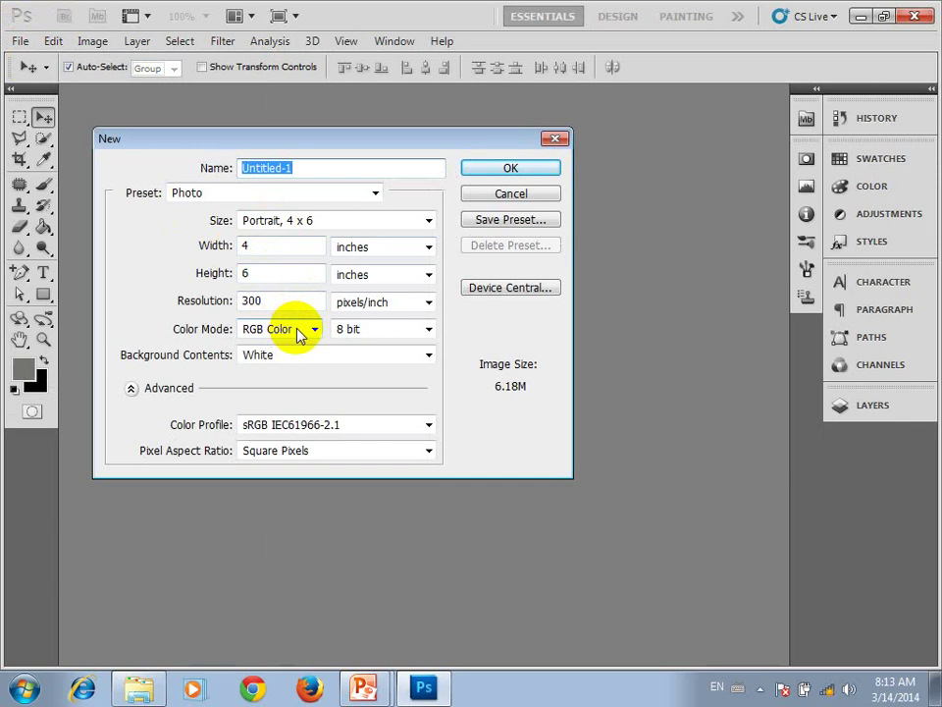
left_click(300, 330)
left_click(292, 379)
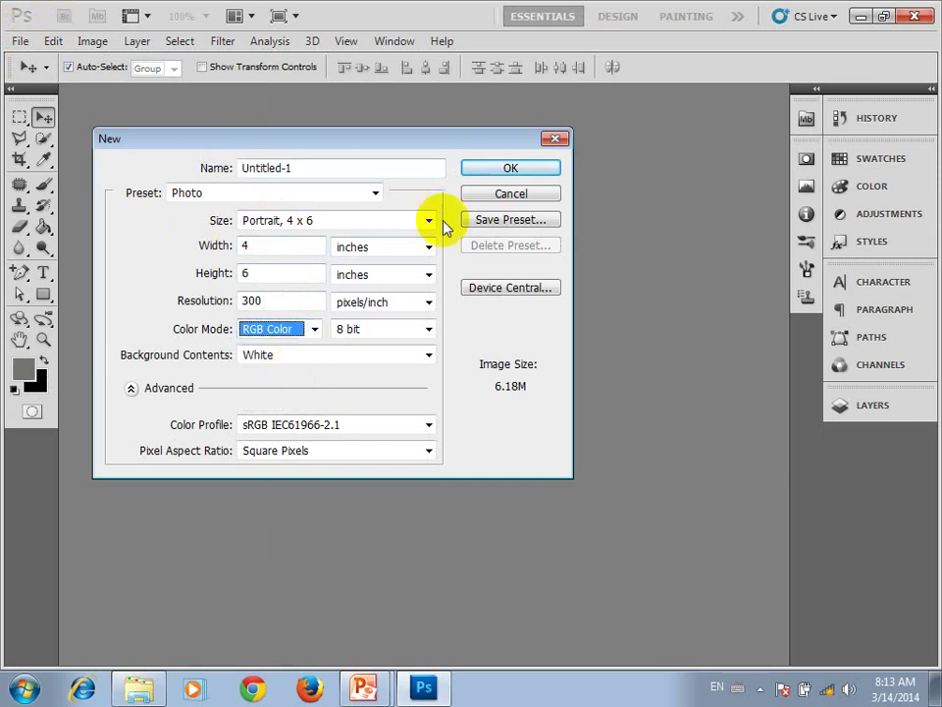
left_click(487, 171)
left_click(18, 41)
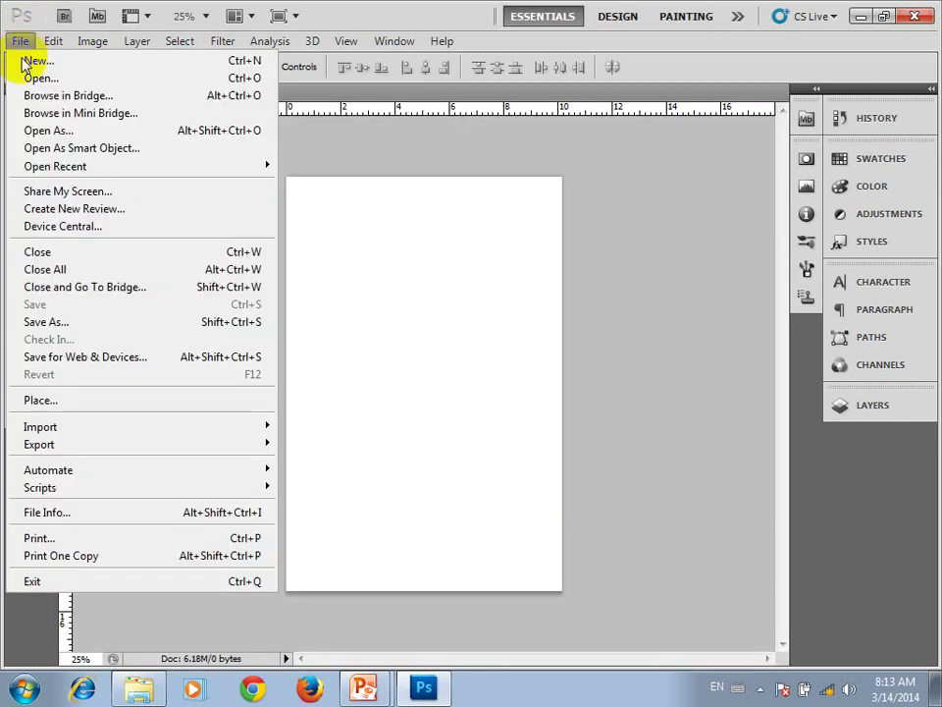
Browse the Save As format list for Untitled-1, then cancel without saving.
left_click(94, 324)
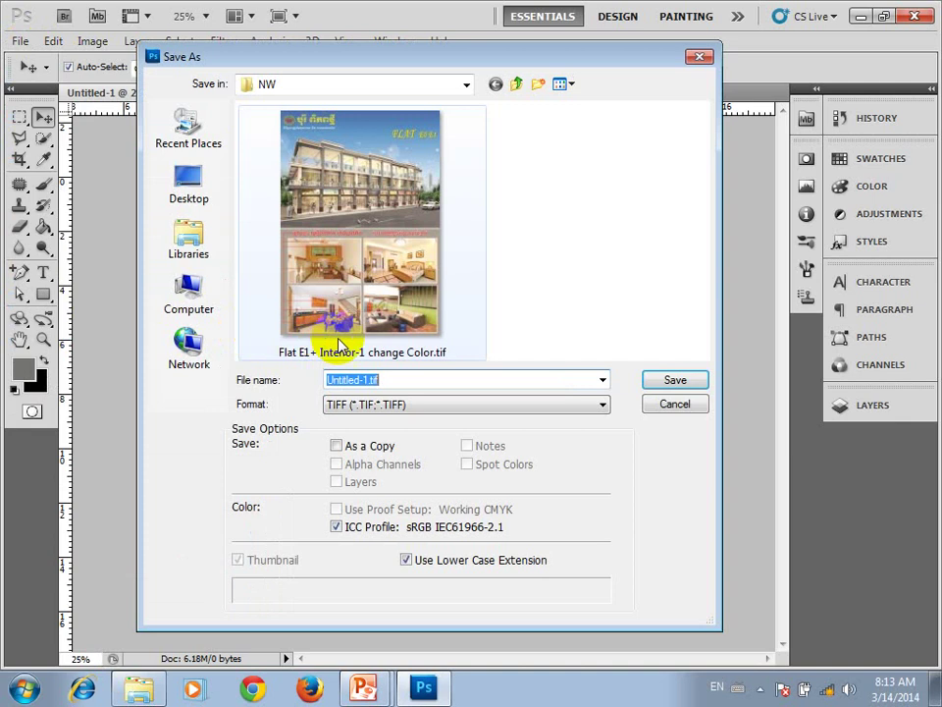
left_click(466, 406)
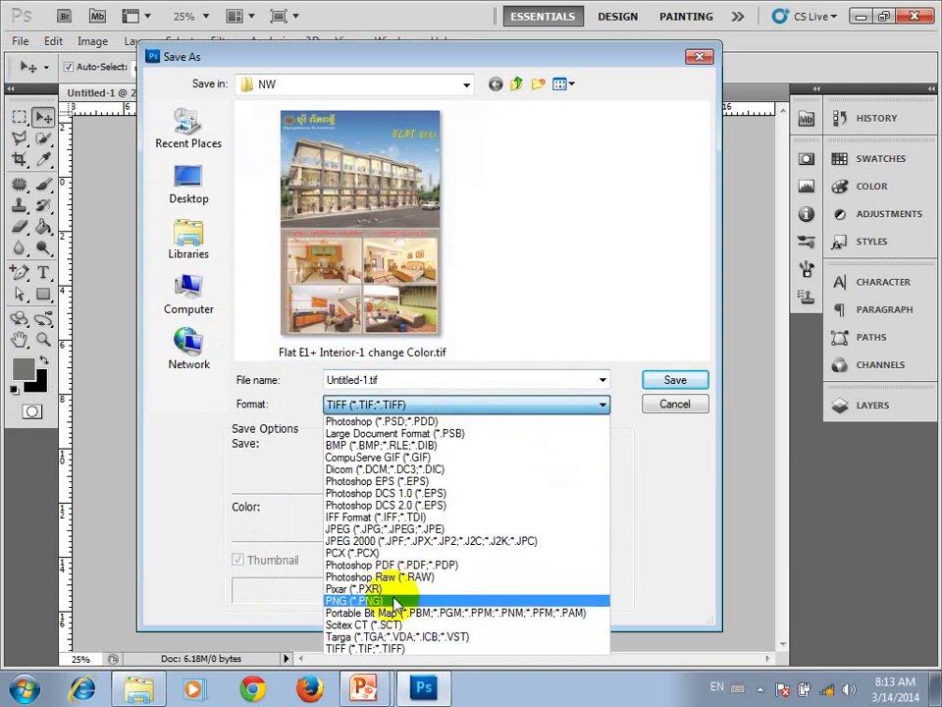
left_click(687, 407)
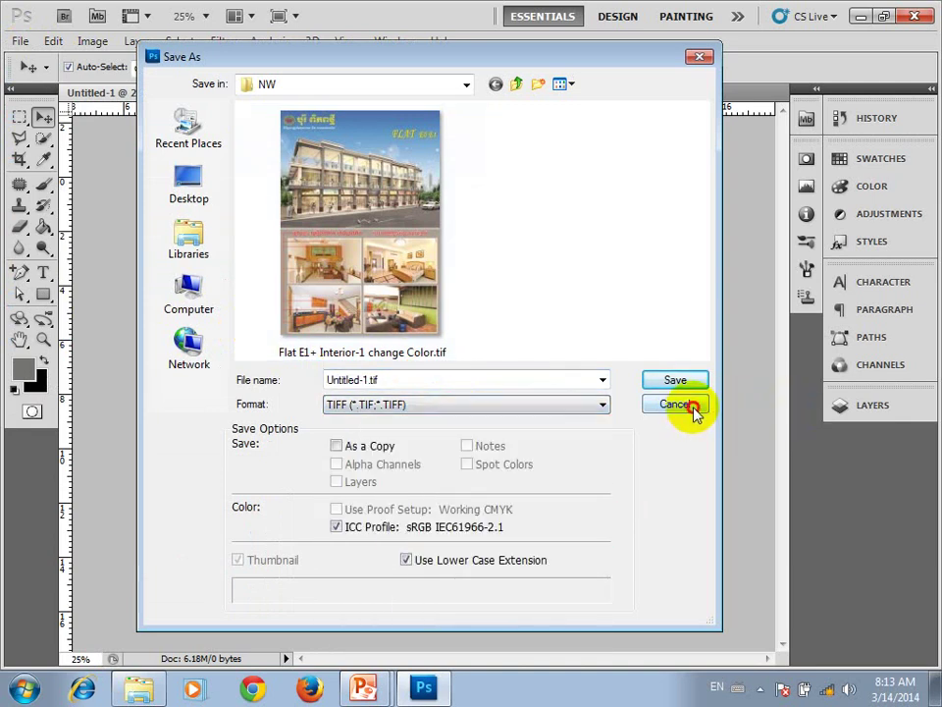
Create Untitled-2, a new 4×6-inch, 300 ppi document in CMYK Color mode.
left_click(96, 41)
mouse_move(120, 88)
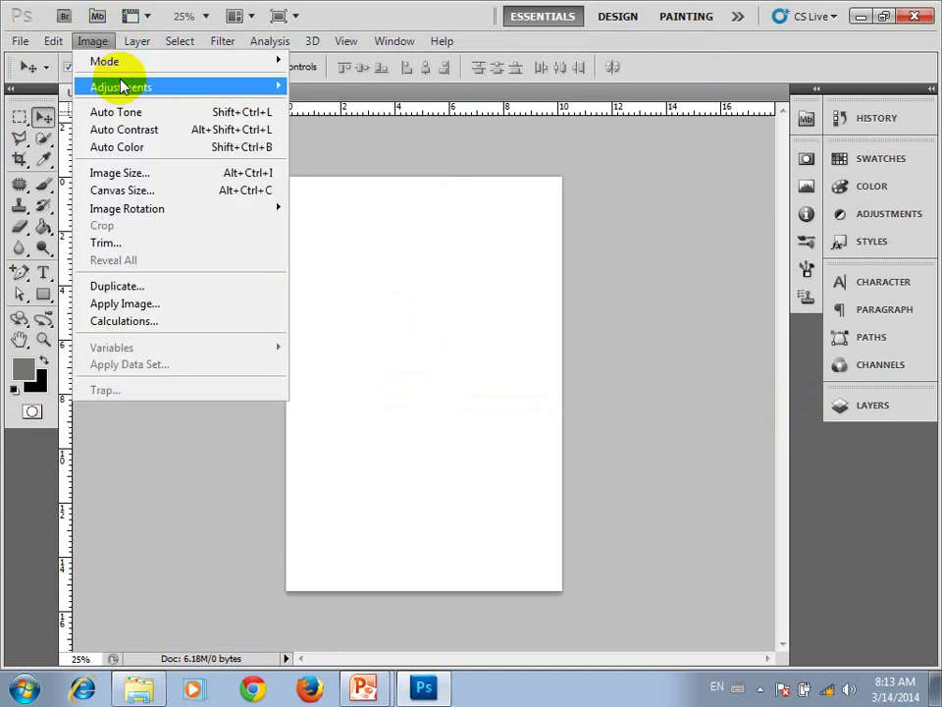
left_click(13, 51)
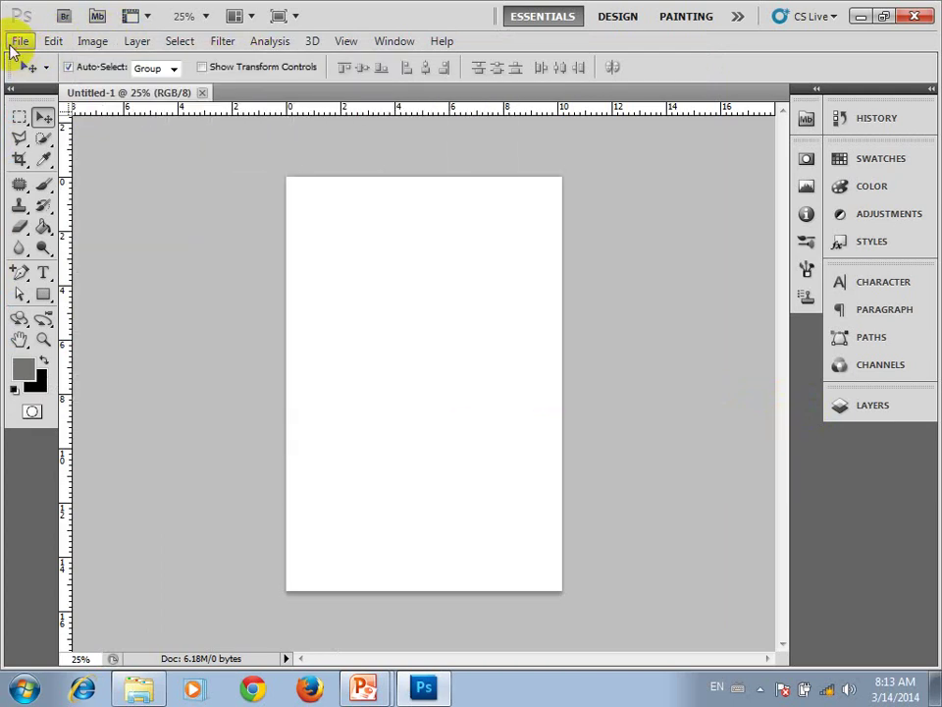
left_click(17, 43)
left_click(34, 59)
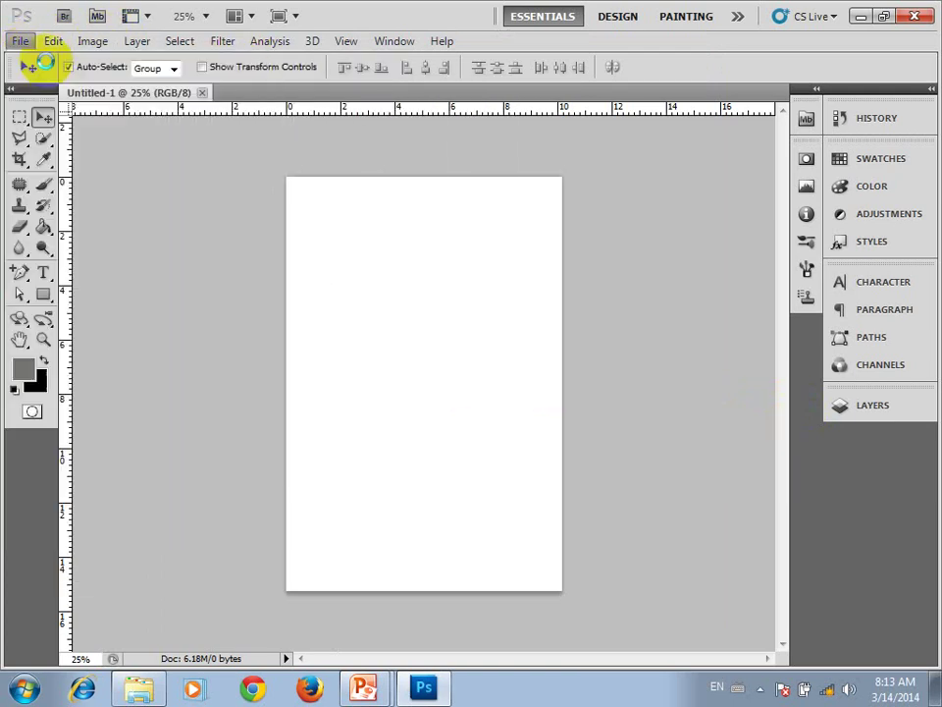
left_click(301, 329)
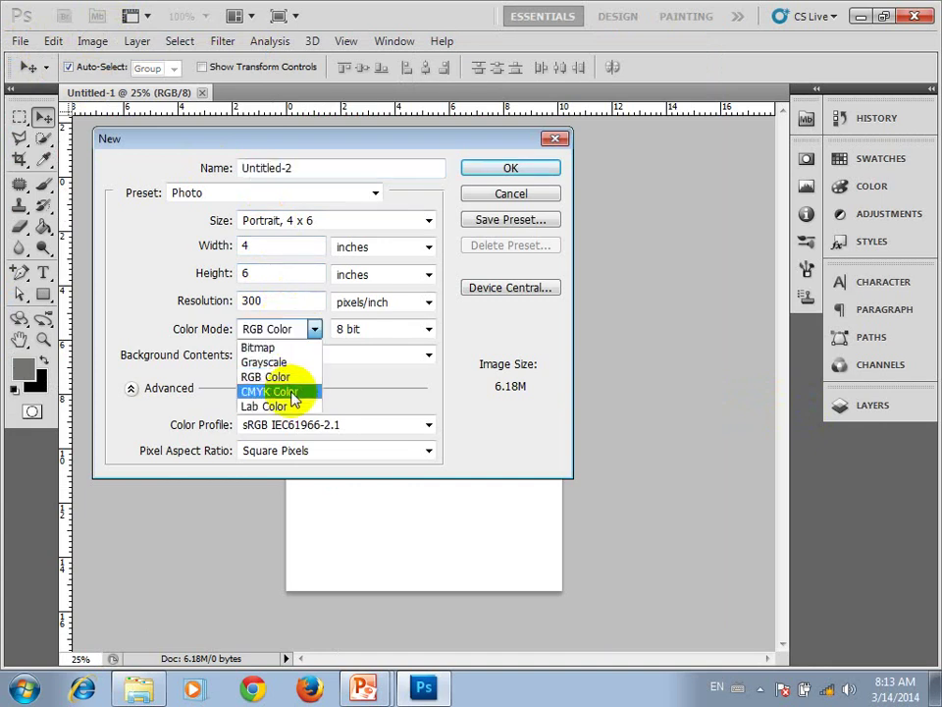
left_click(294, 393)
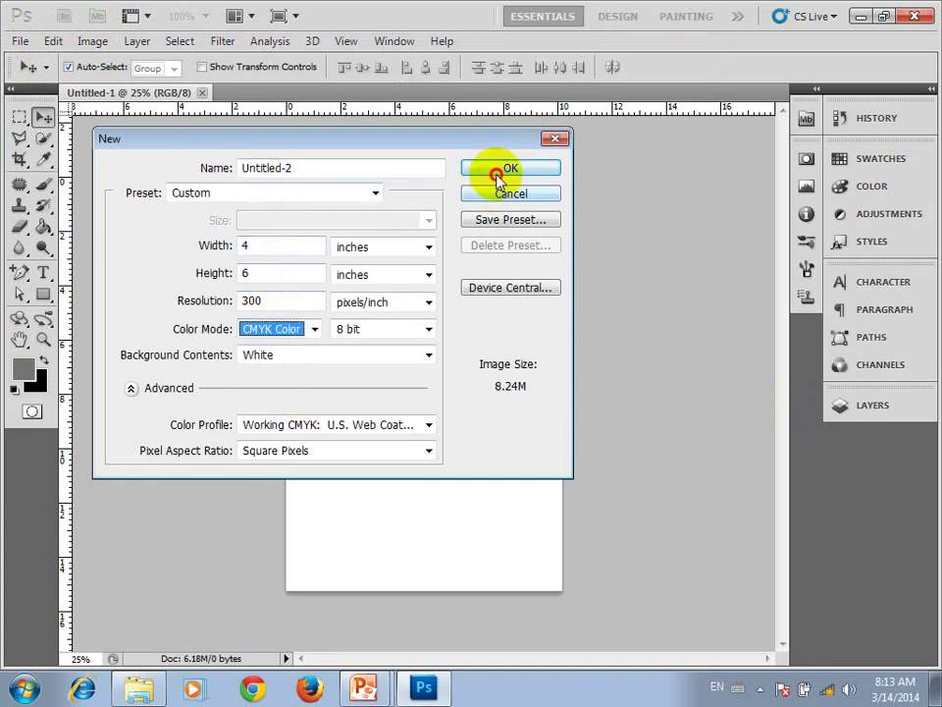
left_click(491, 172)
left_click(22, 41)
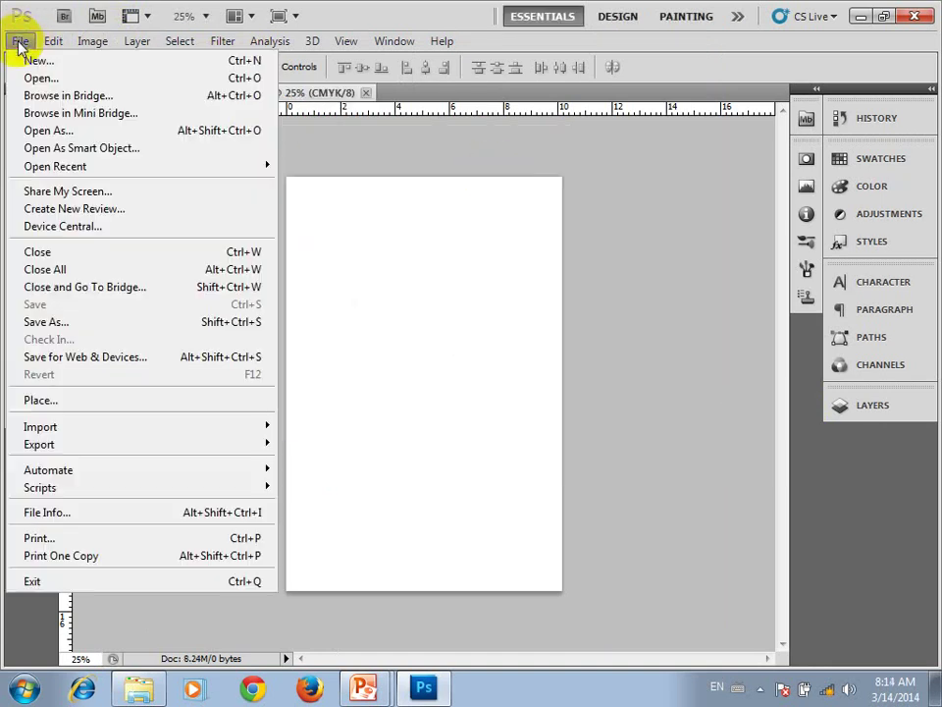
left_click(91, 322)
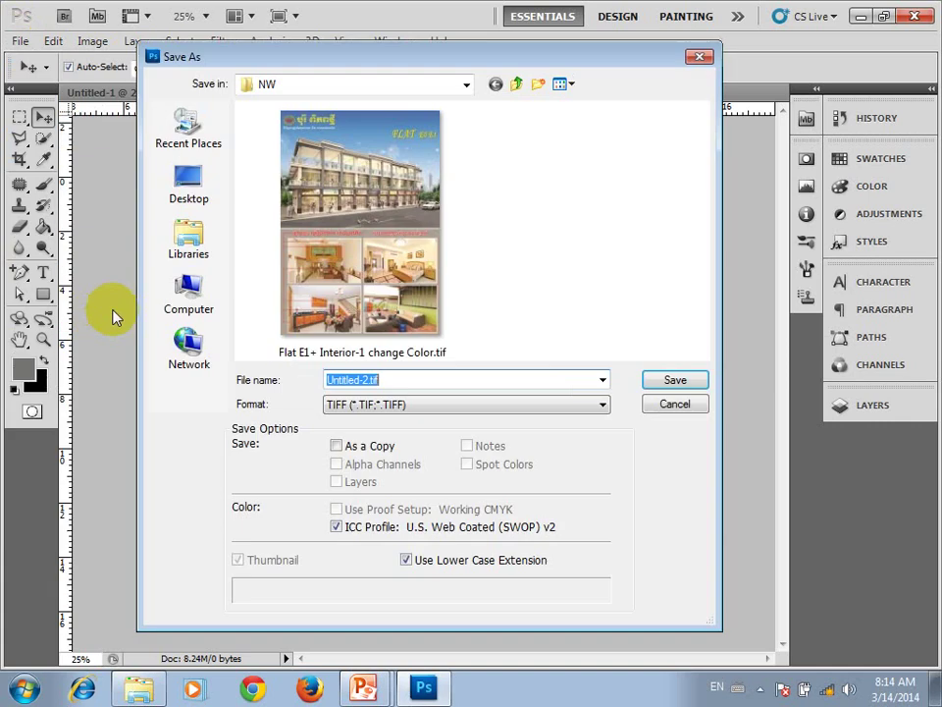
left_click(439, 408)
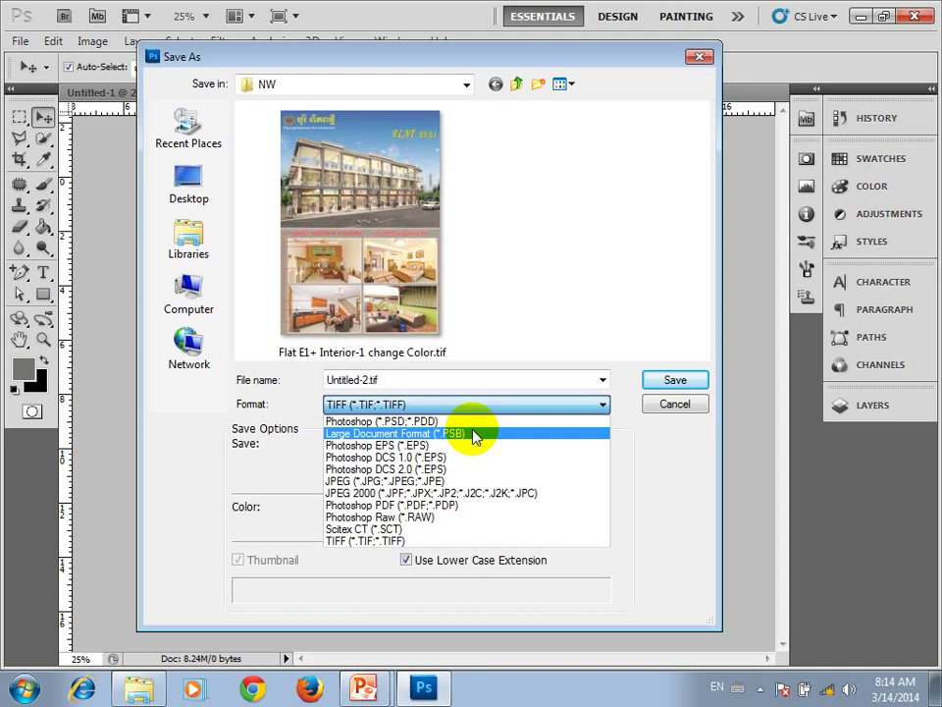
left_click(685, 417)
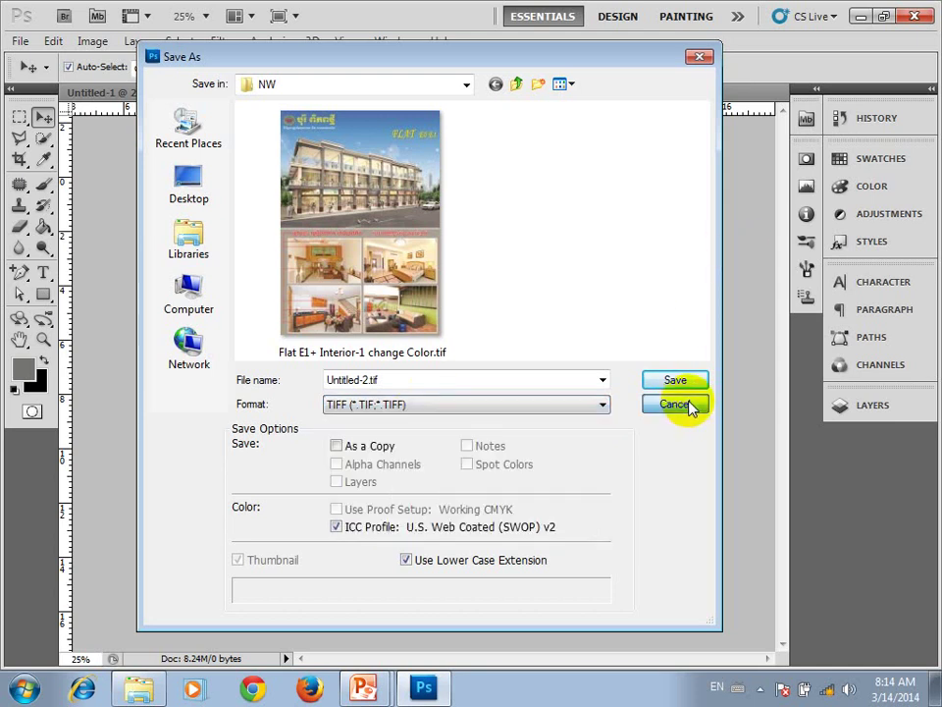
left_click(677, 404)
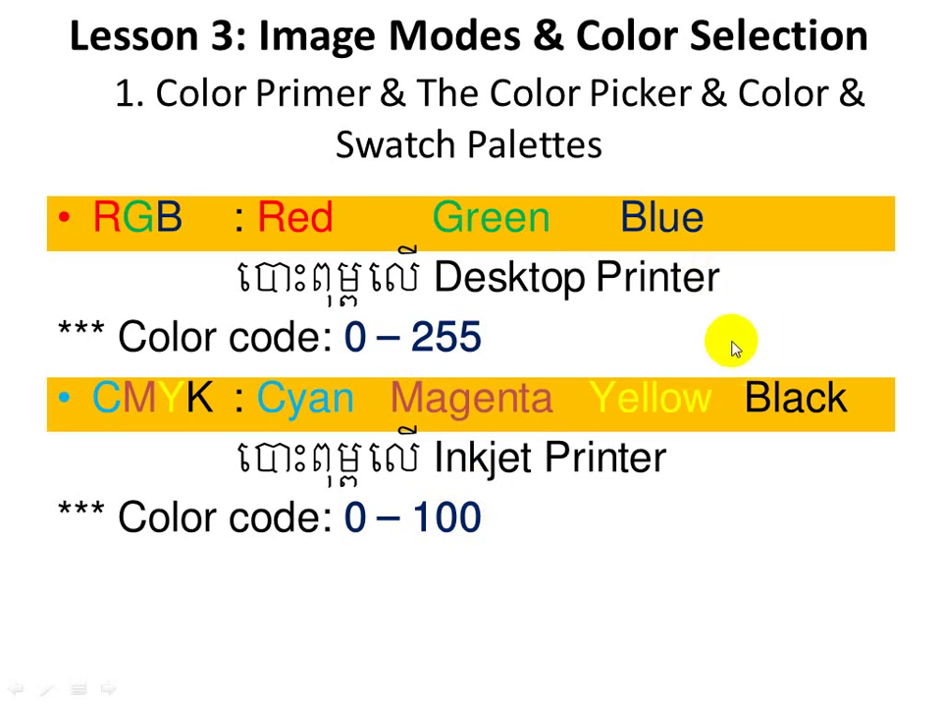
Switch from PowerPoint back to the CMYK Untitled-2 document in Photoshop.
key("alt+Tab")
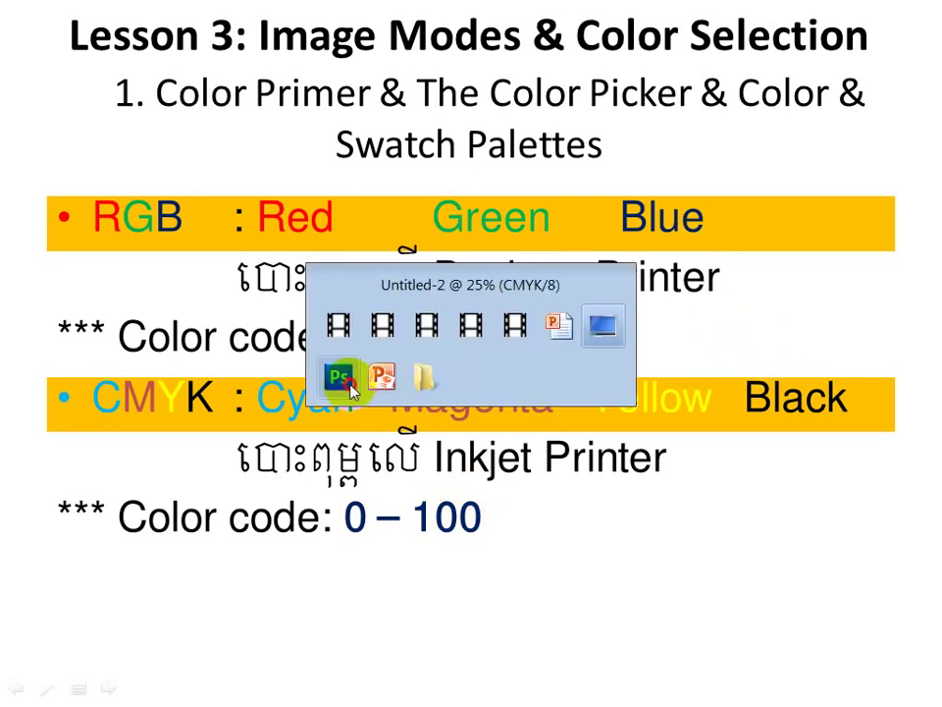
left_click(349, 382)
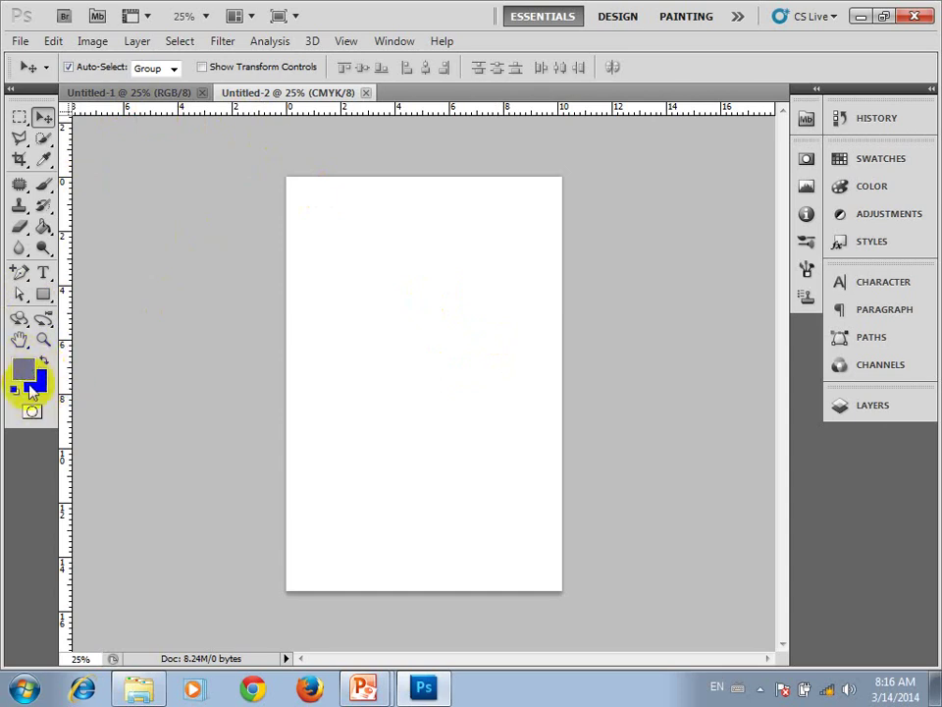
Set the foreground colour to pure cyan, C100 M0 Y0 K0.
left_click(24, 371)
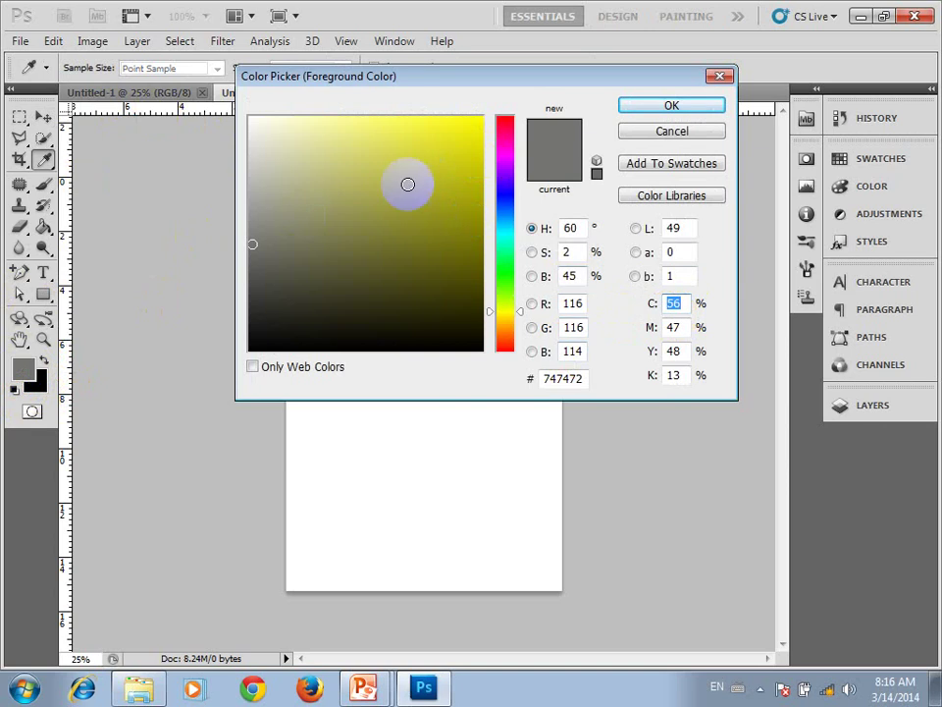
left_click_drag(384, 86, 385, 190)
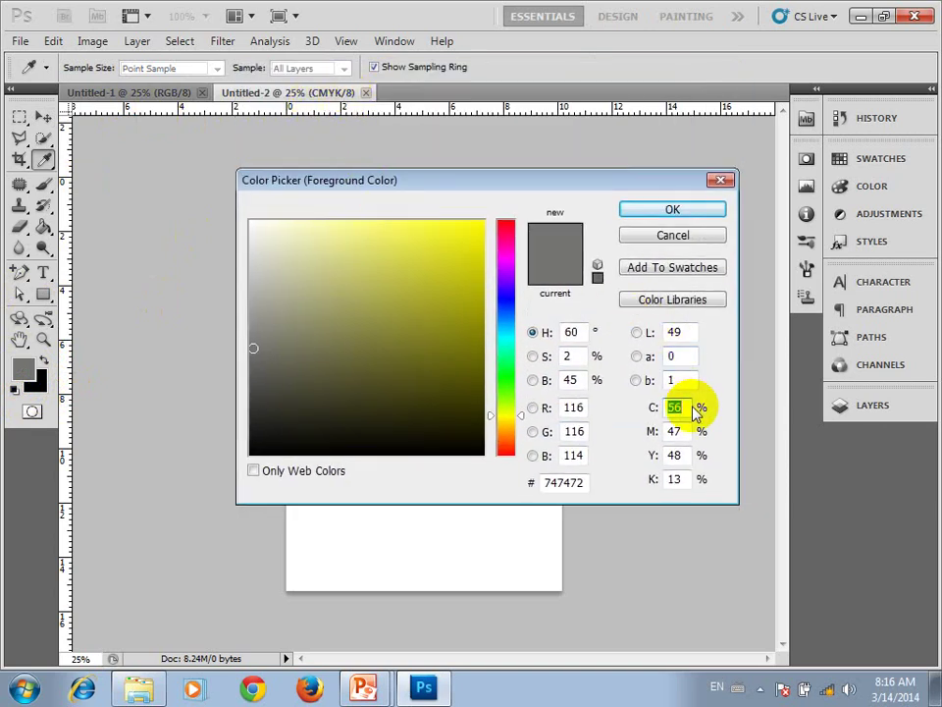
type("100")
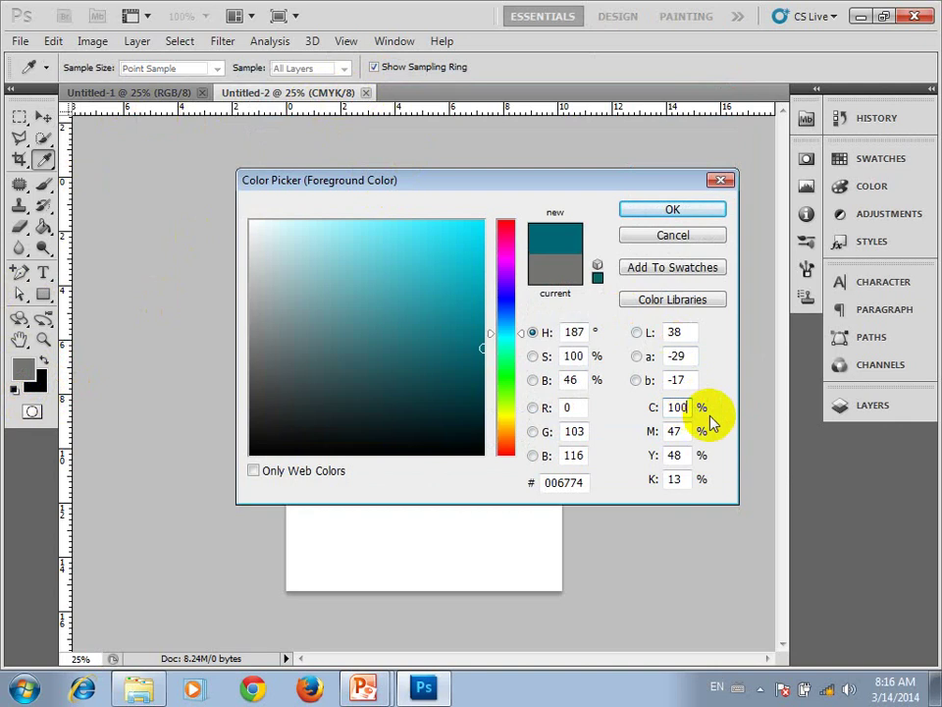
double_click(676, 430)
type("0")
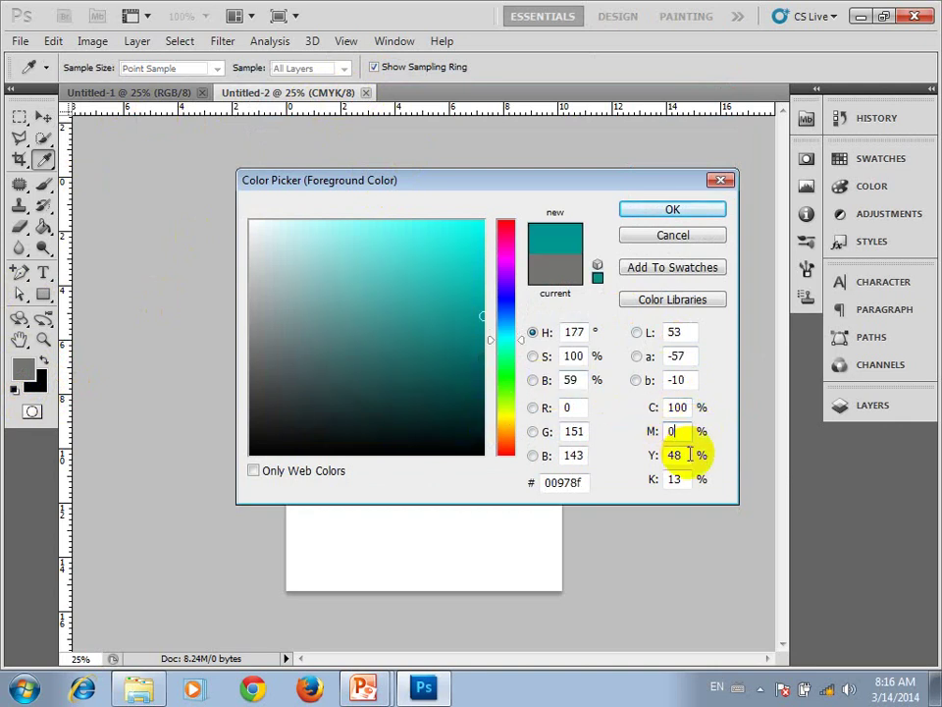
key("Tab")
type("0")
double_click(675, 479)
type("0")
key("Tab")
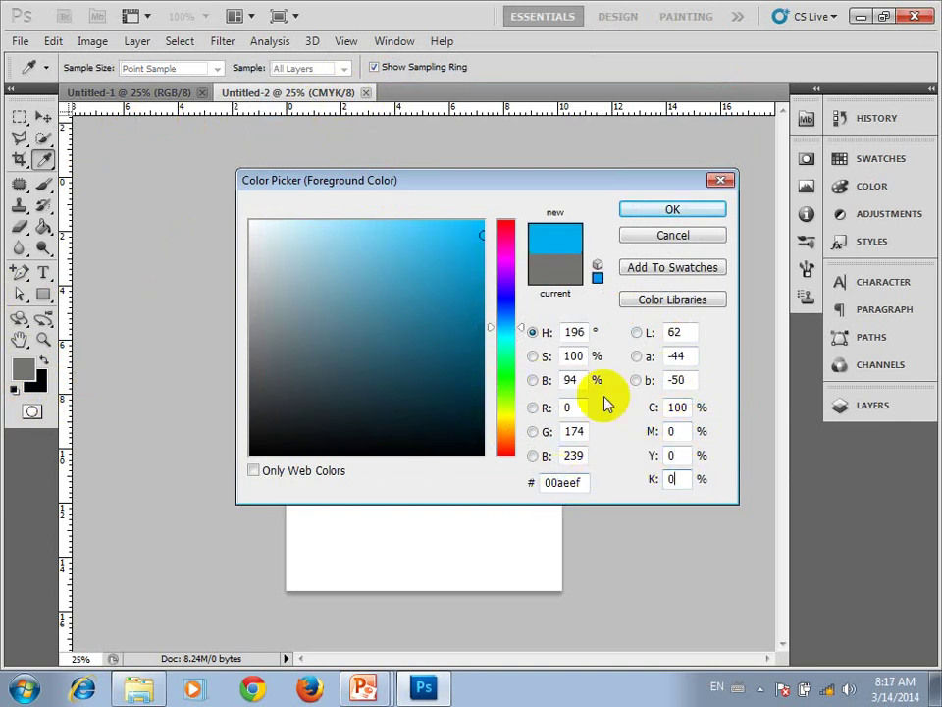
left_click(672, 211)
Fill the entire Untitled-2 canvas with the cyan foreground colour.
key("v")
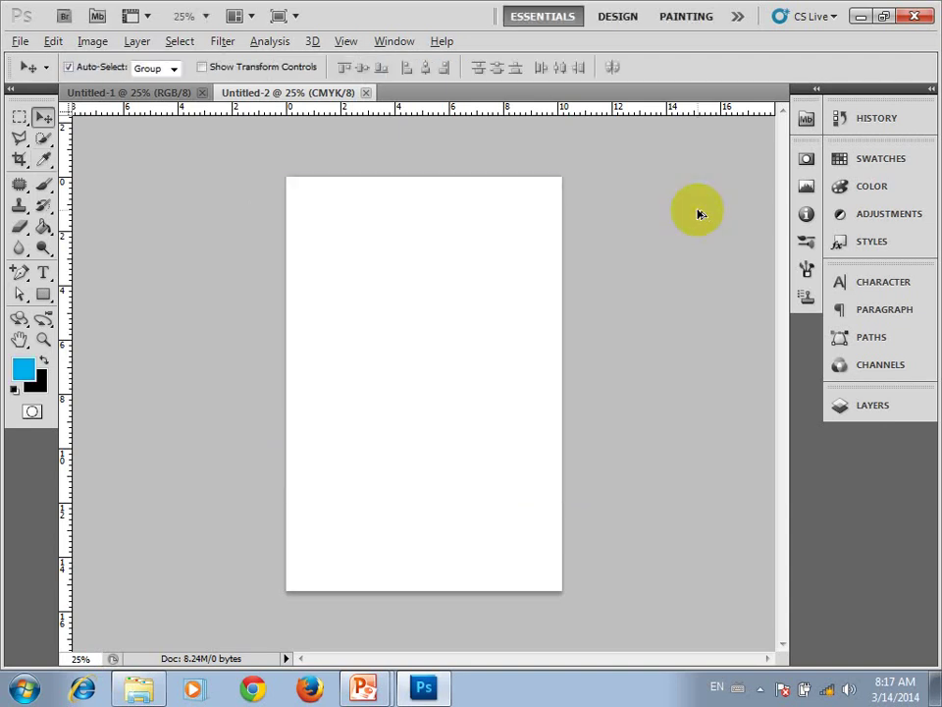
key("alt+BackSpace")
left_click(490, 380)
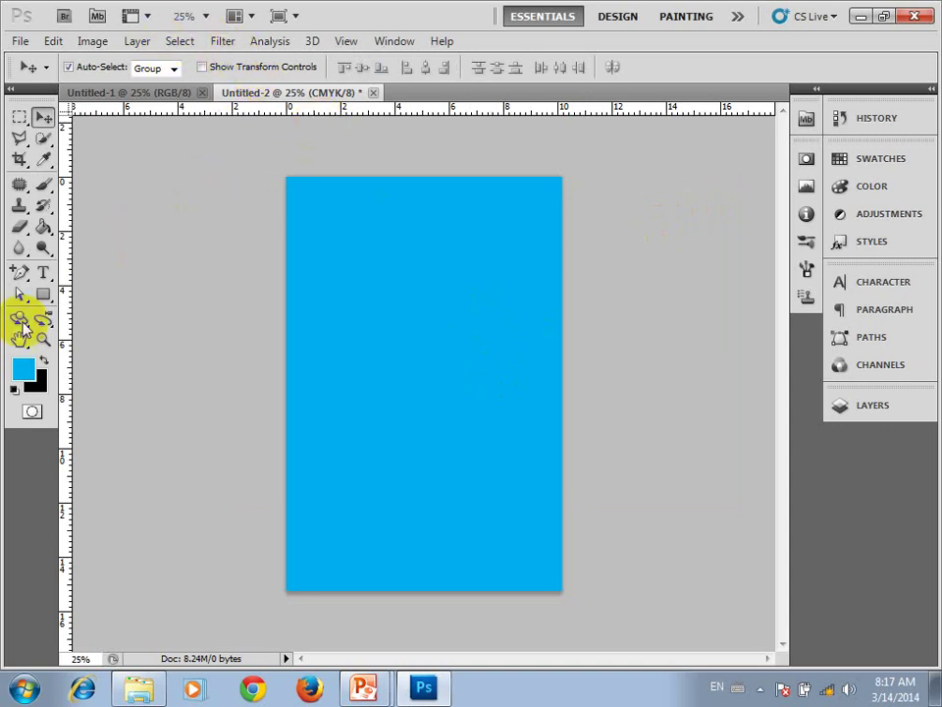
Set the foreground to magenta C0 M100 Y0 K0 and fill the canvas with it.
left_click(17, 373)
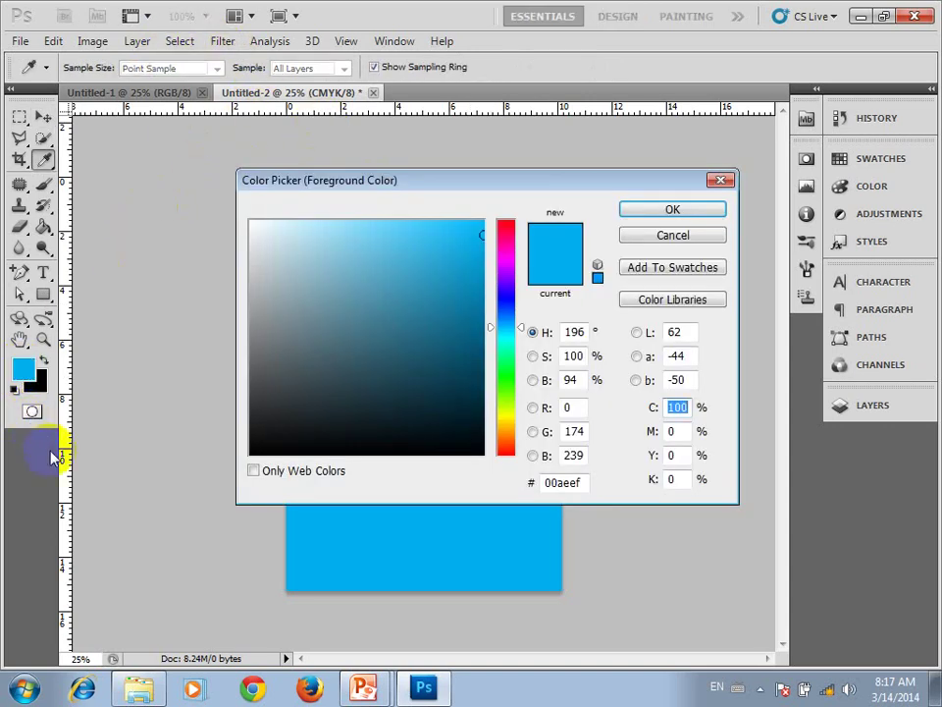
type("0")
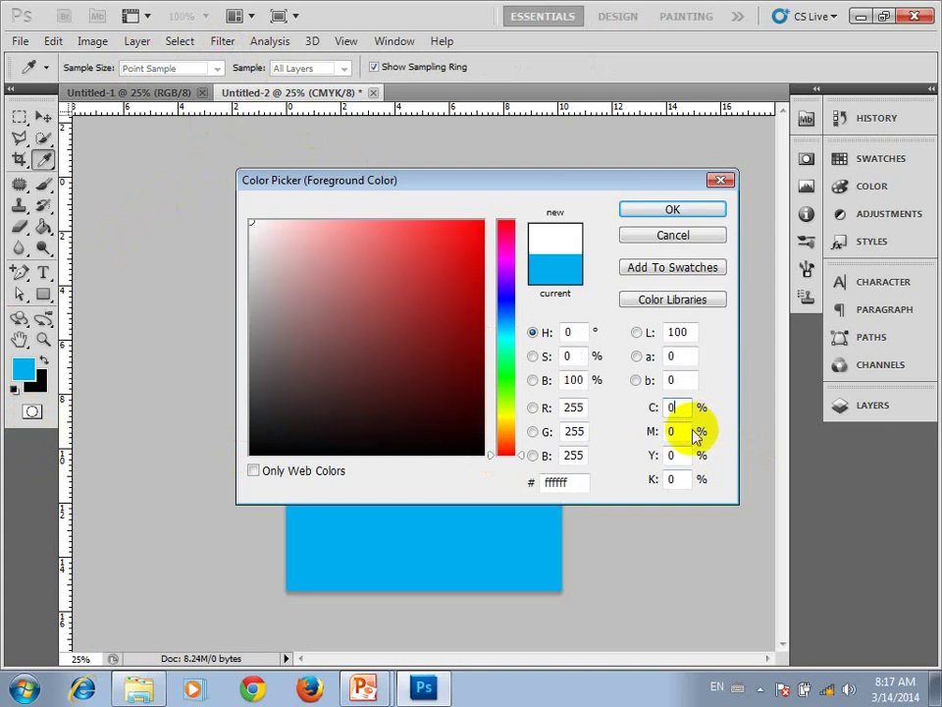
left_click(695, 430)
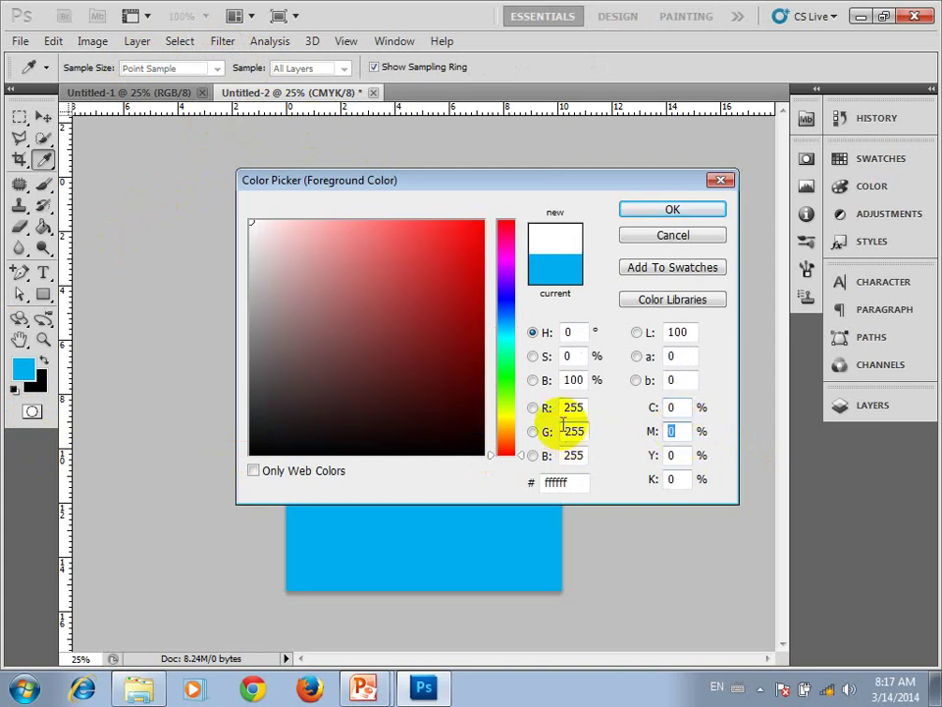
type("100")
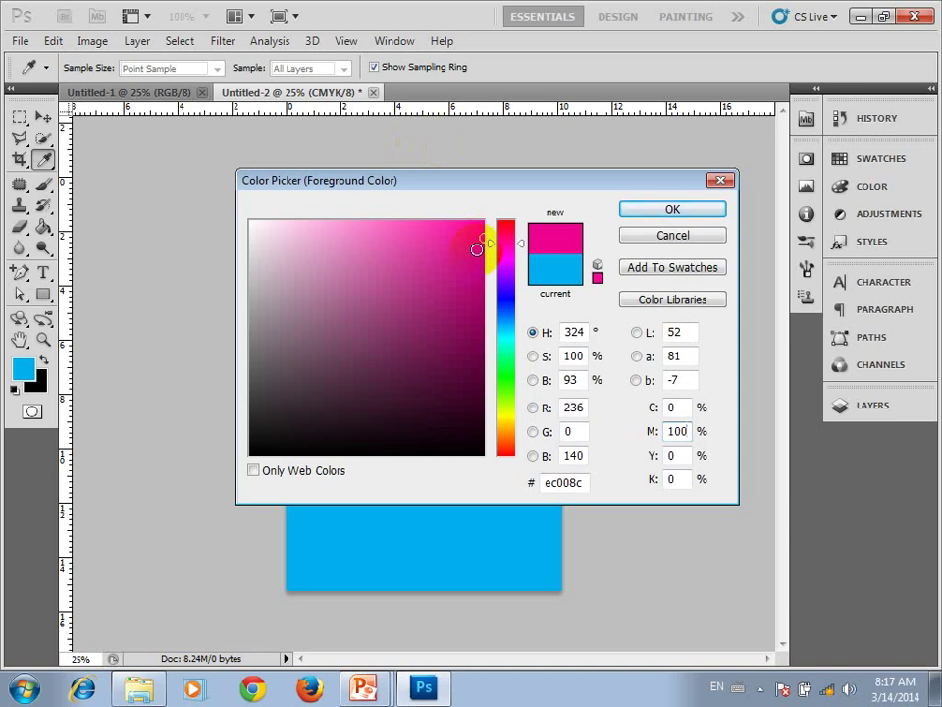
left_click(683, 212)
key("alt+BackSpace")
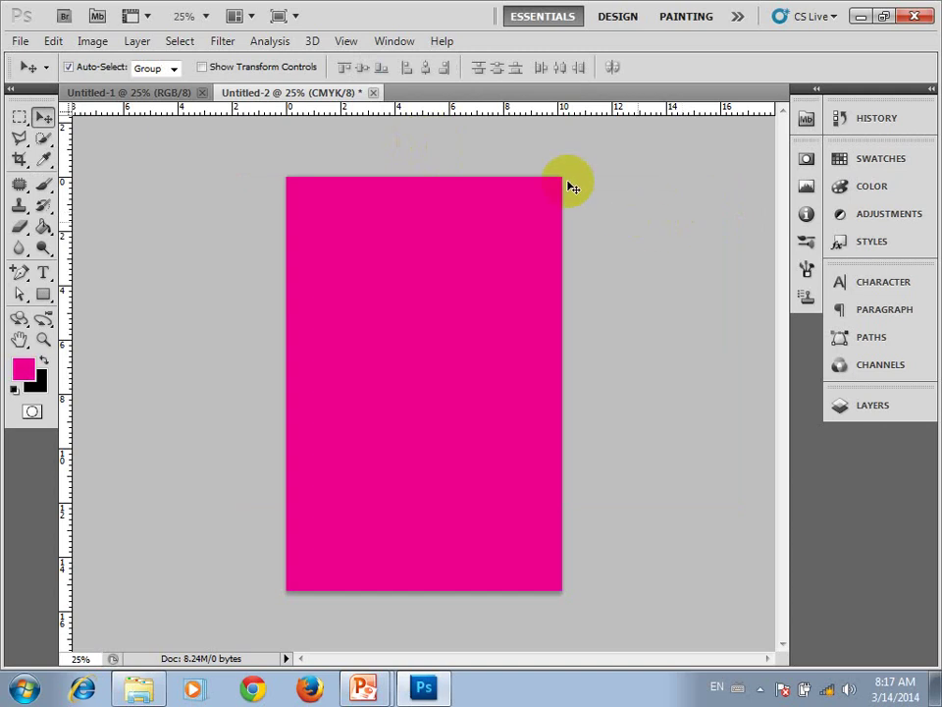
Set the foreground to R255 G0 B0 and fill the RGB Untitled-1 canvas with it.
left_click(150, 95)
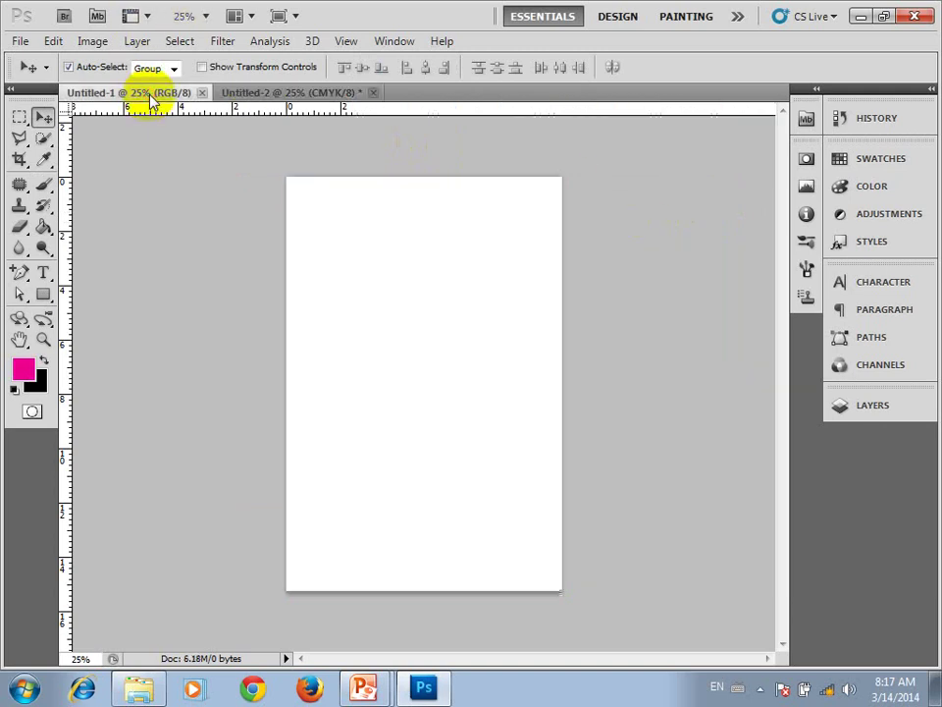
left_click(26, 371)
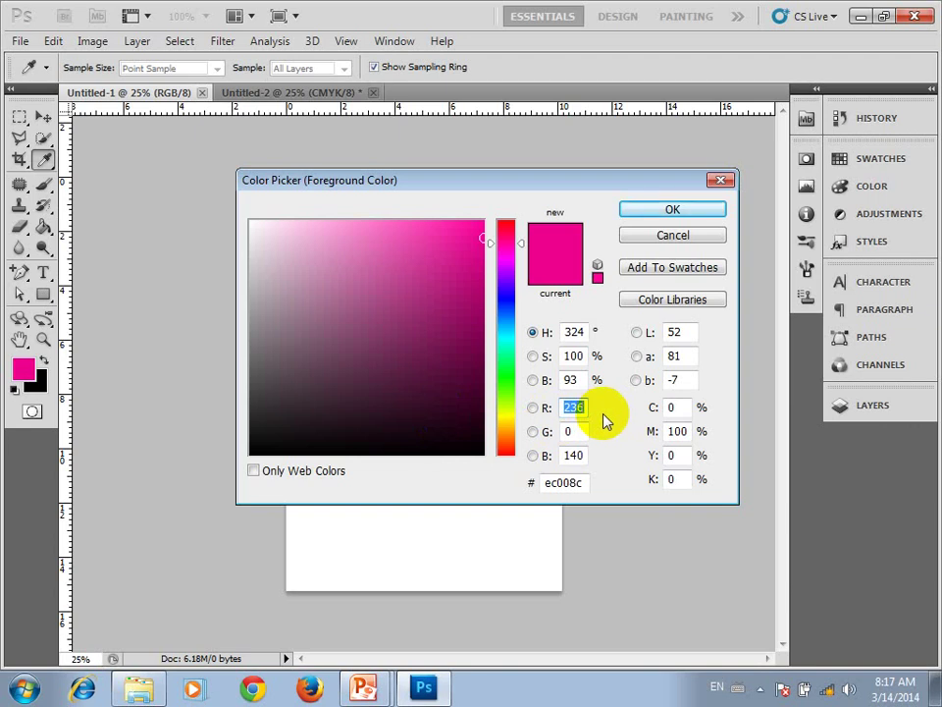
type("25")
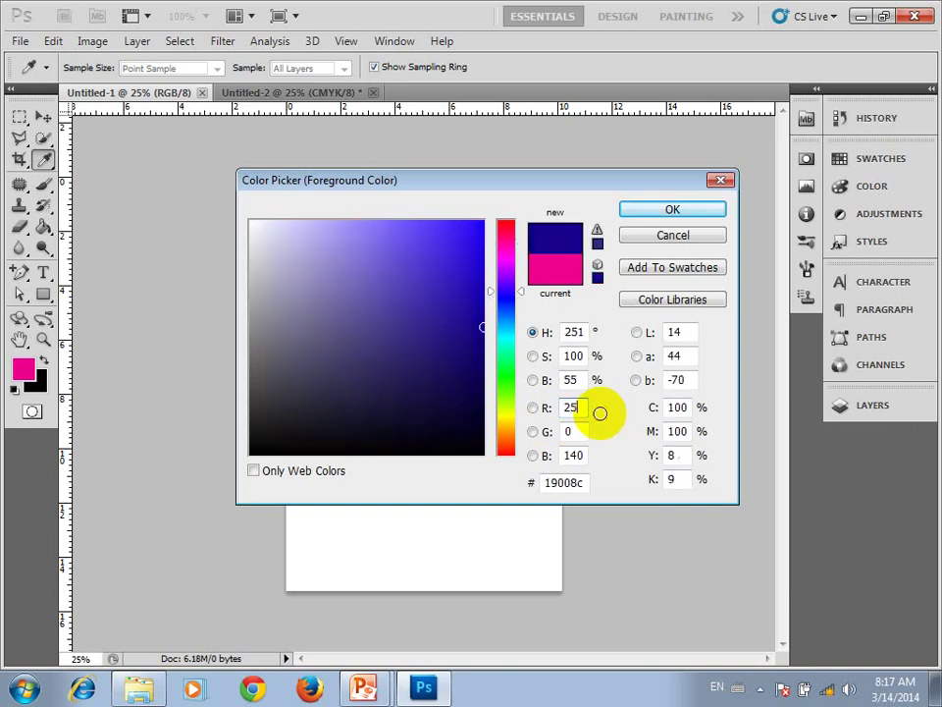
type("5")
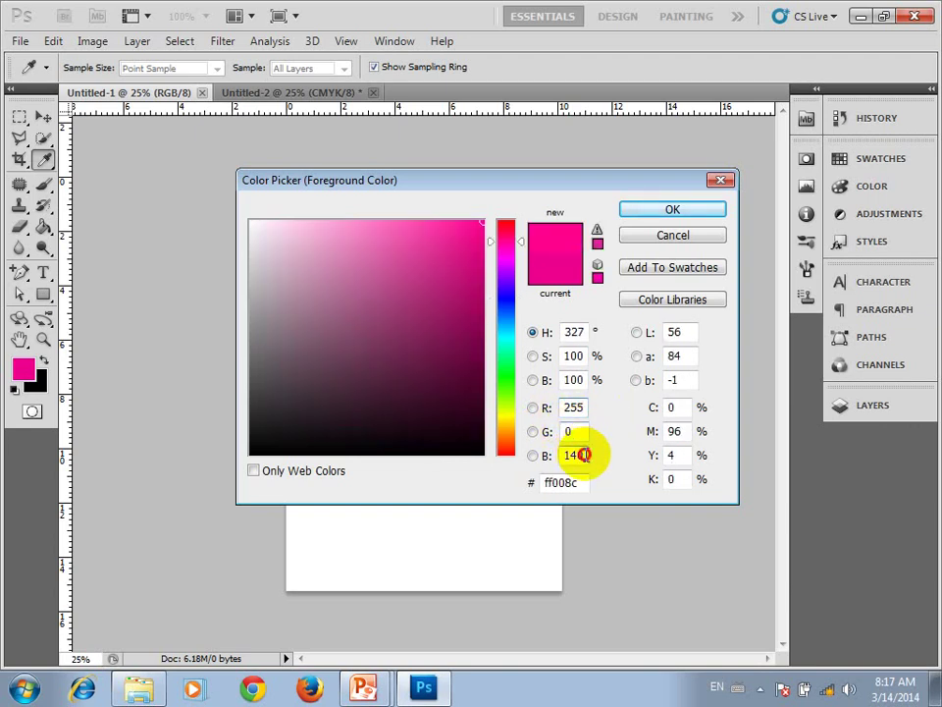
left_click_drag(585, 449, 459, 440)
type("0")
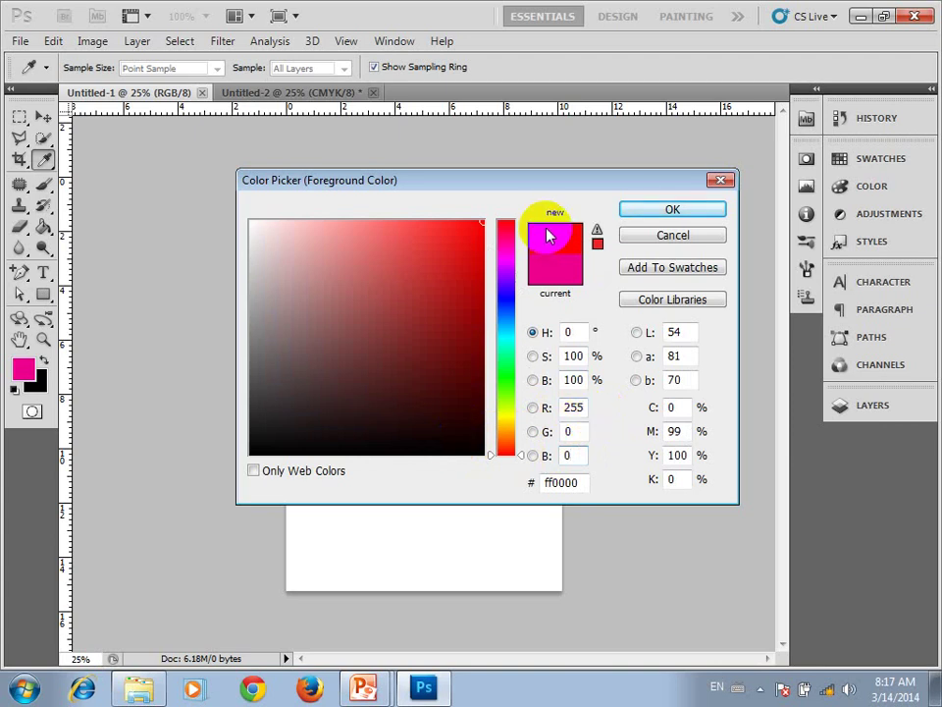
key("Return")
key("v")
key("alt+BackSpace")
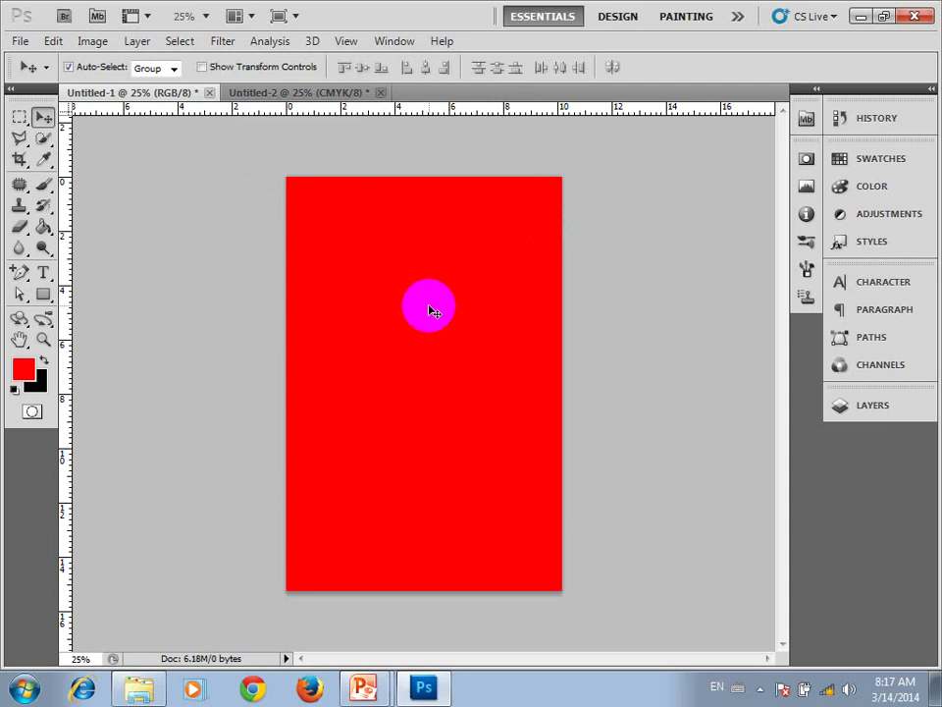
Fill the CMYK Untitled-2 page with the same red foreground colour.
left_click(316, 93)
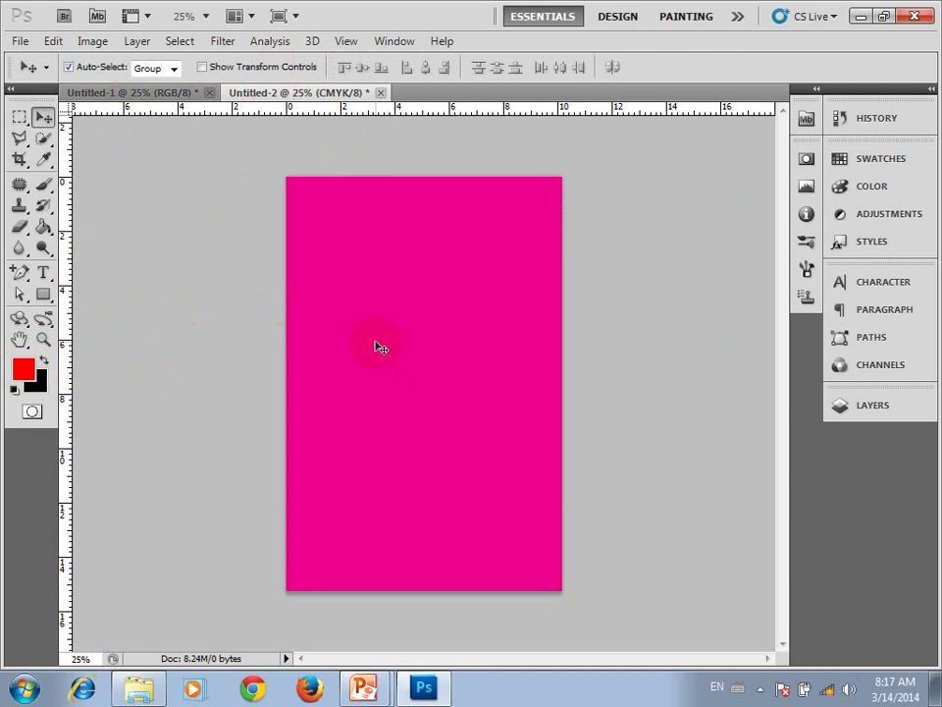
key("alt+BackSpace")
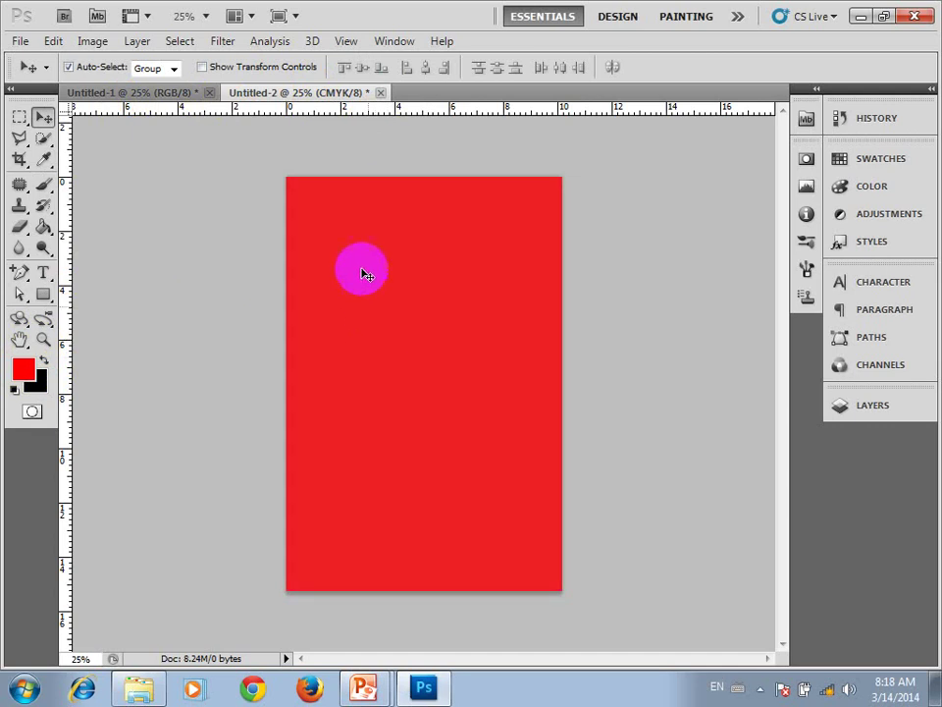
left_click_drag(380, 346, 185, 102)
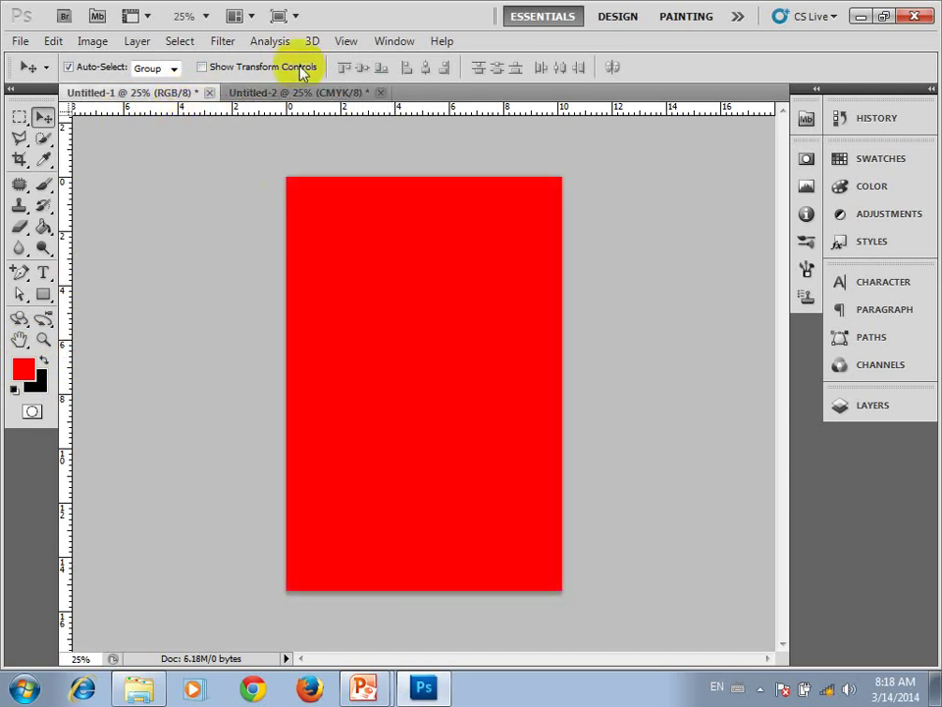
Switch between Untitled-1 and Untitled-2 to compare the bright RGB red with the duller CMYK red.
left_click(305, 104)
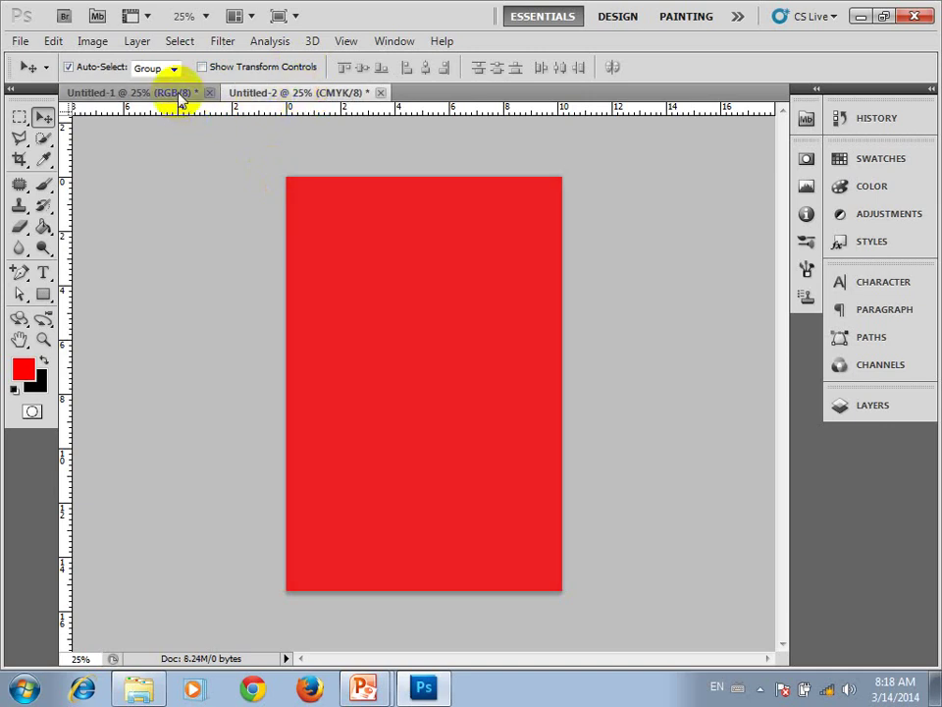
left_click(180, 98)
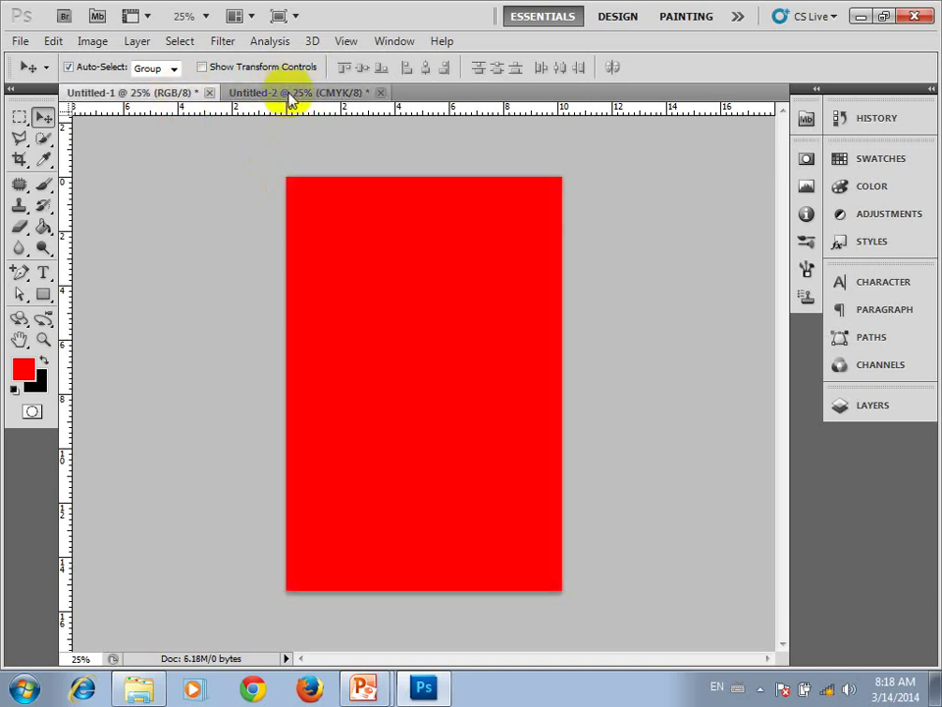
left_click(287, 95)
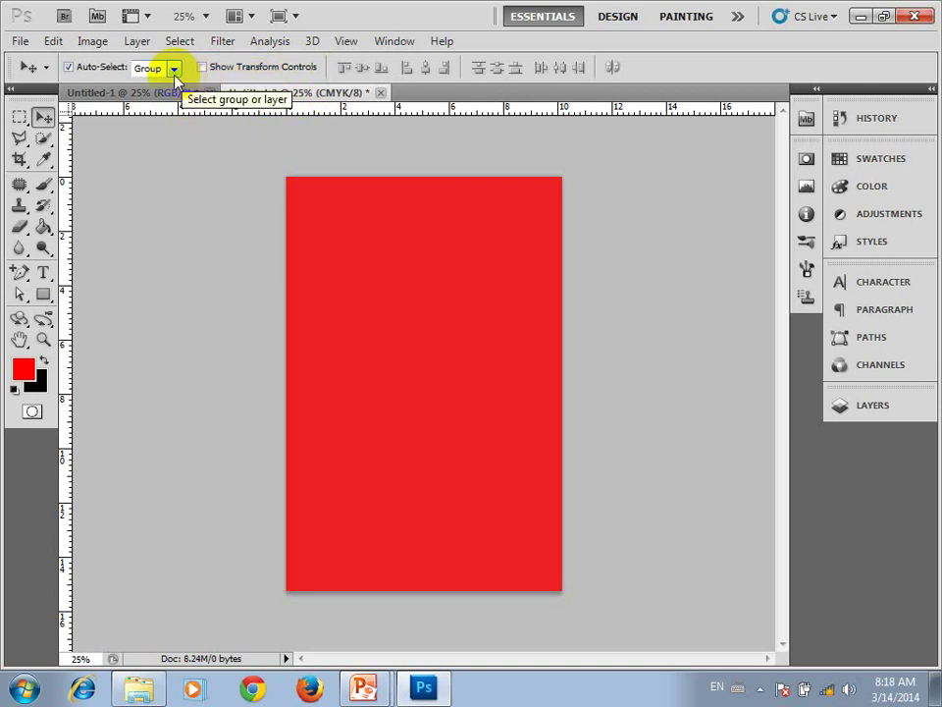
left_click(108, 93)
Return to CMYK Untitled-2, view the Color Picker without changes, then show the Swatches panel.
left_click_drag(557, 296, 451, 527)
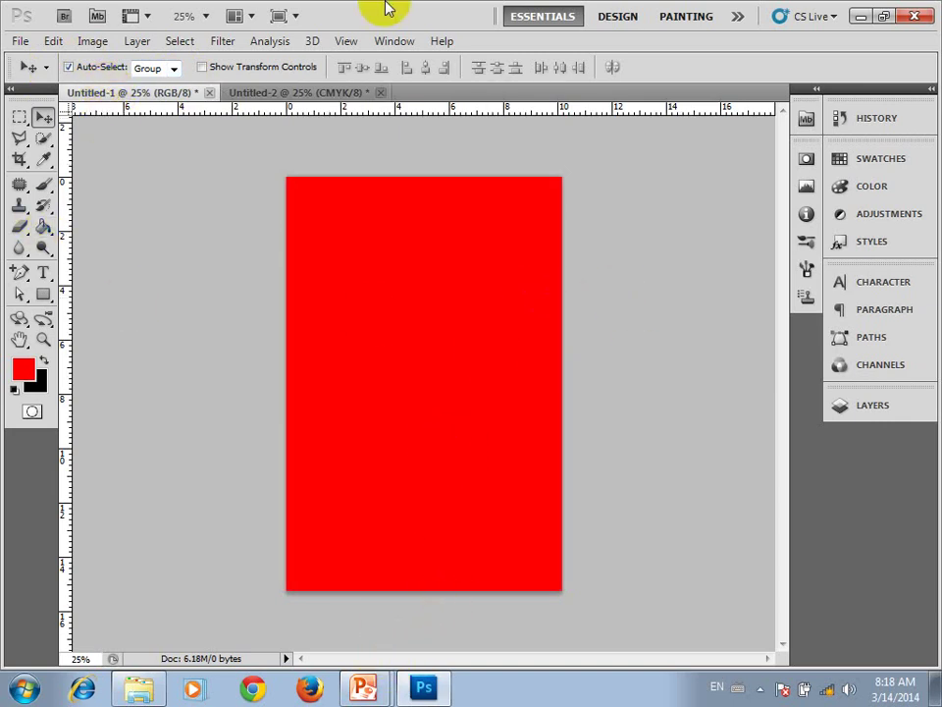
left_click_drag(511, 269, 619, 414)
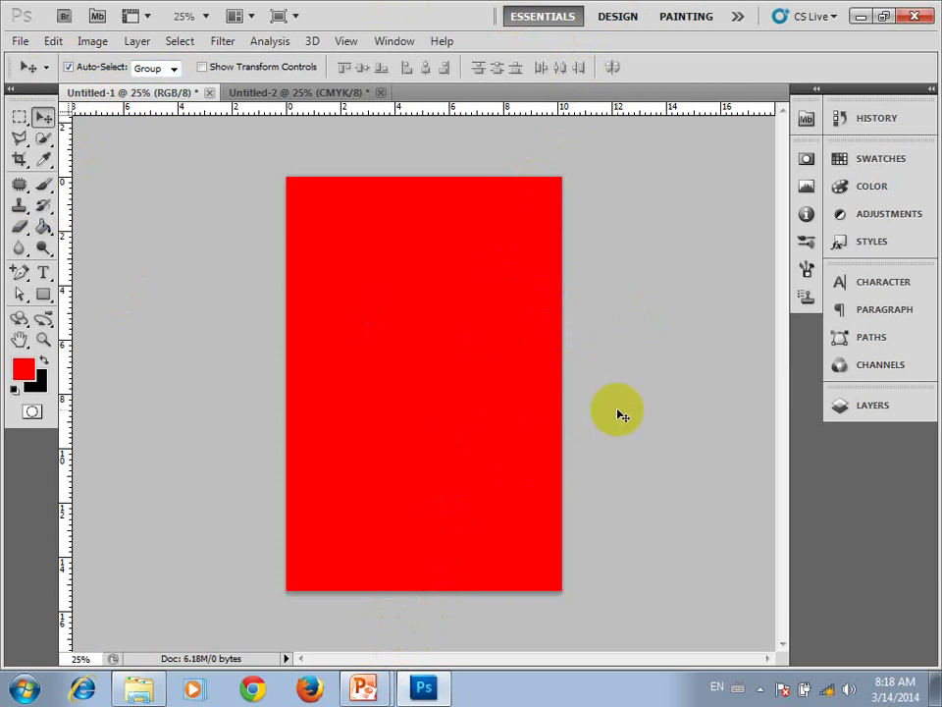
left_click(311, 92)
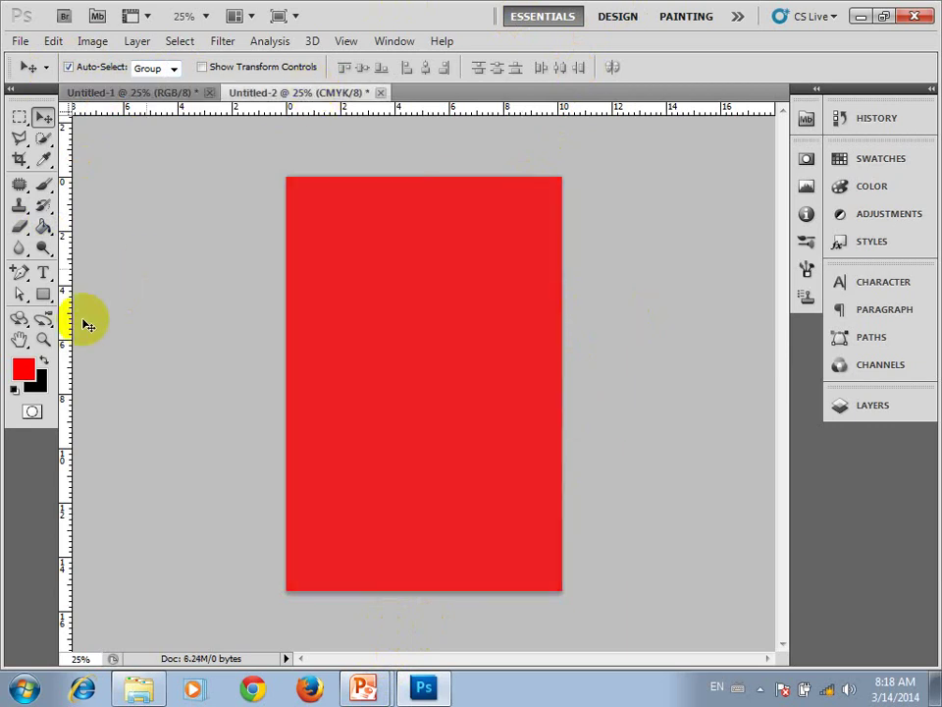
left_click(22, 368)
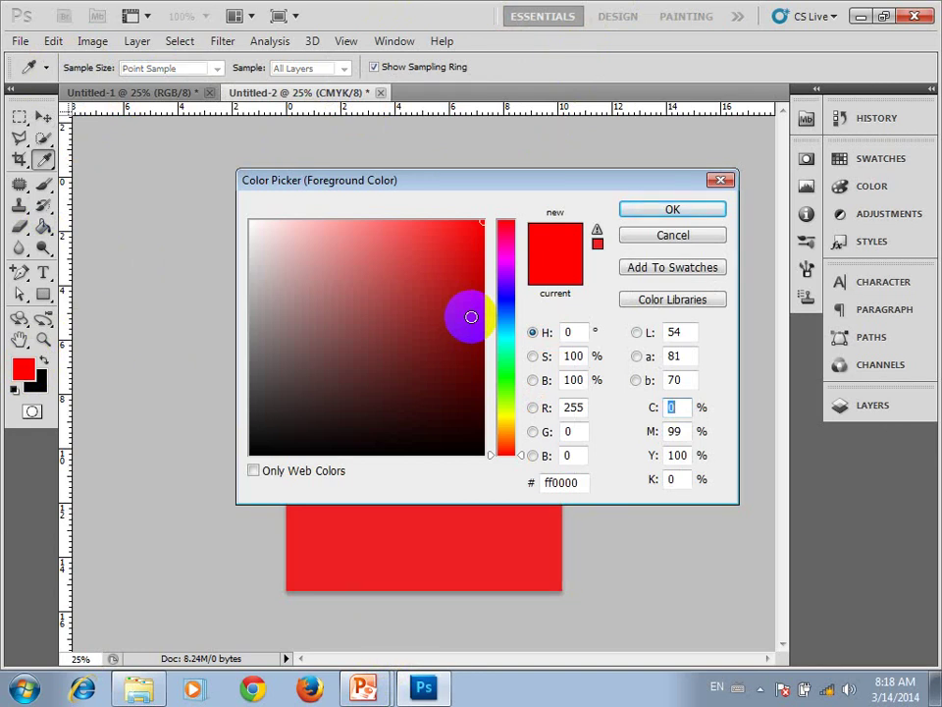
left_click(674, 235)
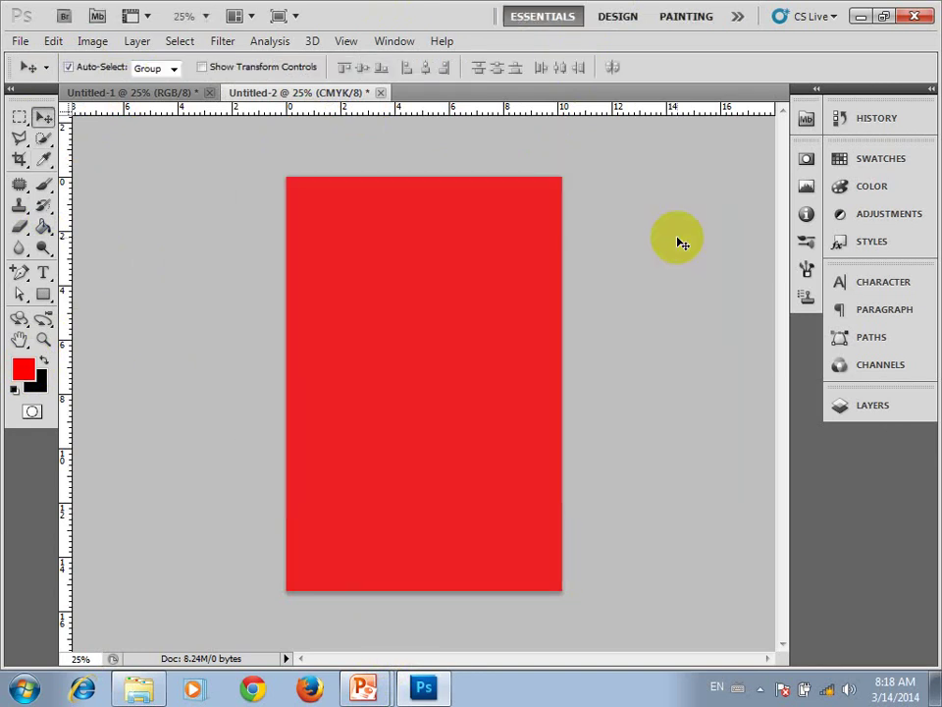
left_click(898, 158)
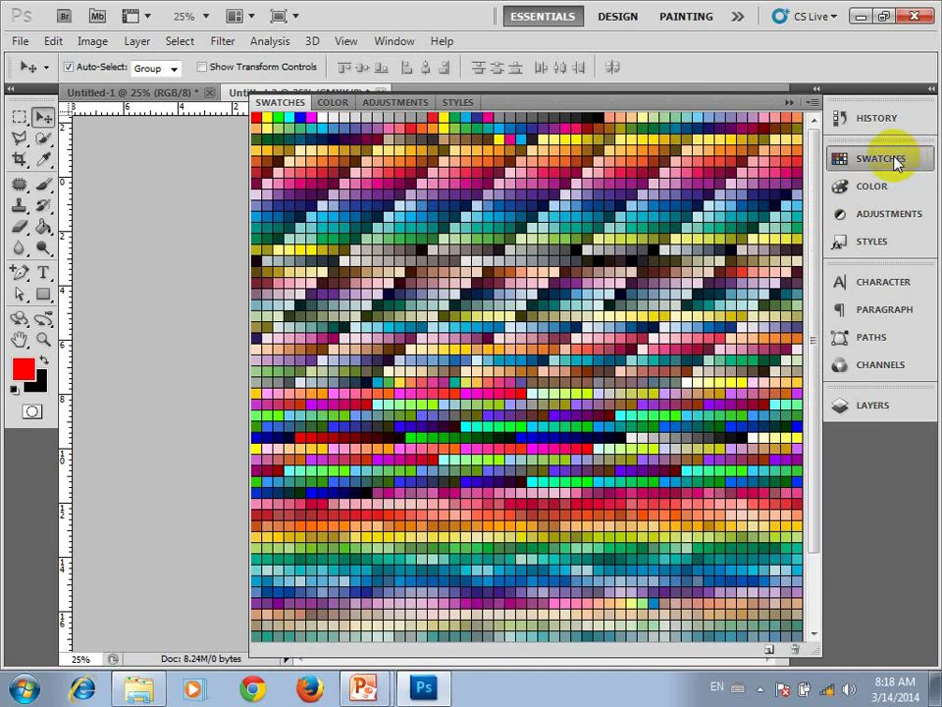
Reset the Swatches panel to the default swatch set.
left_click(811, 105)
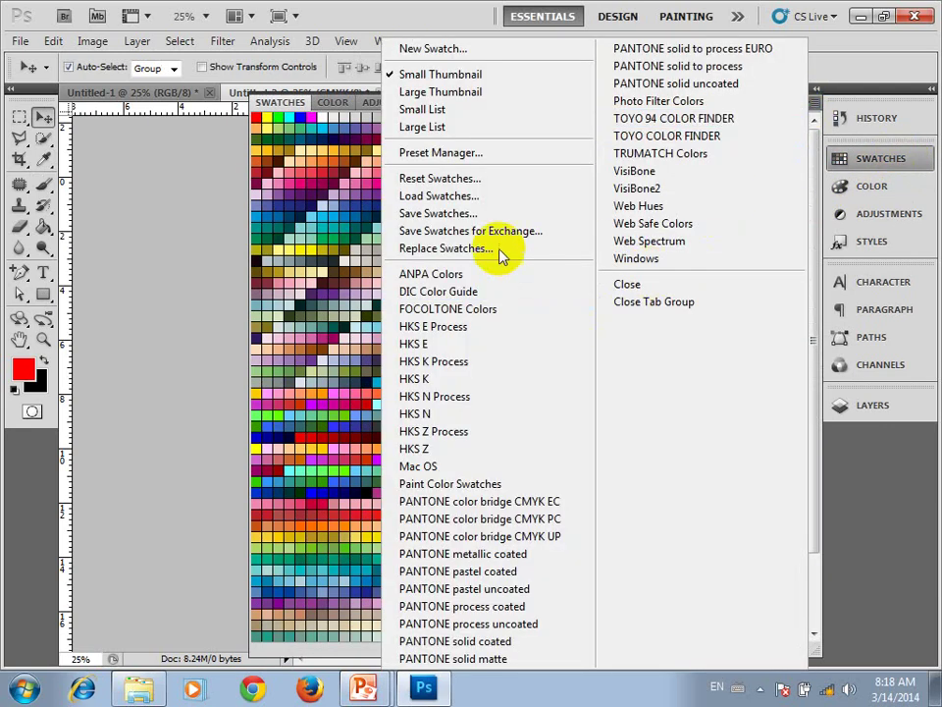
left_click(490, 179)
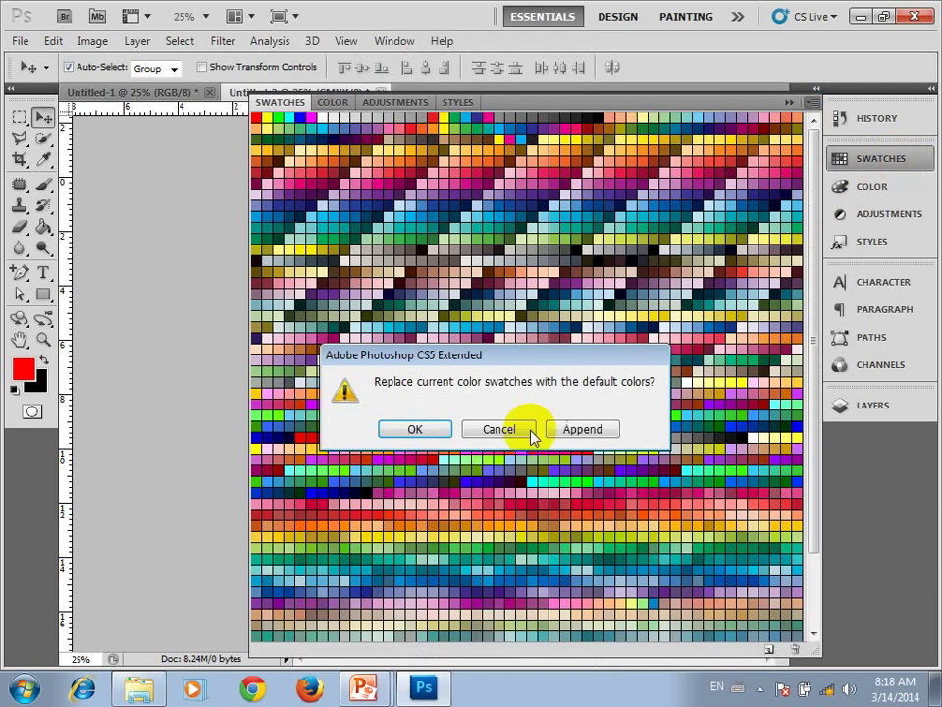
left_click(420, 430)
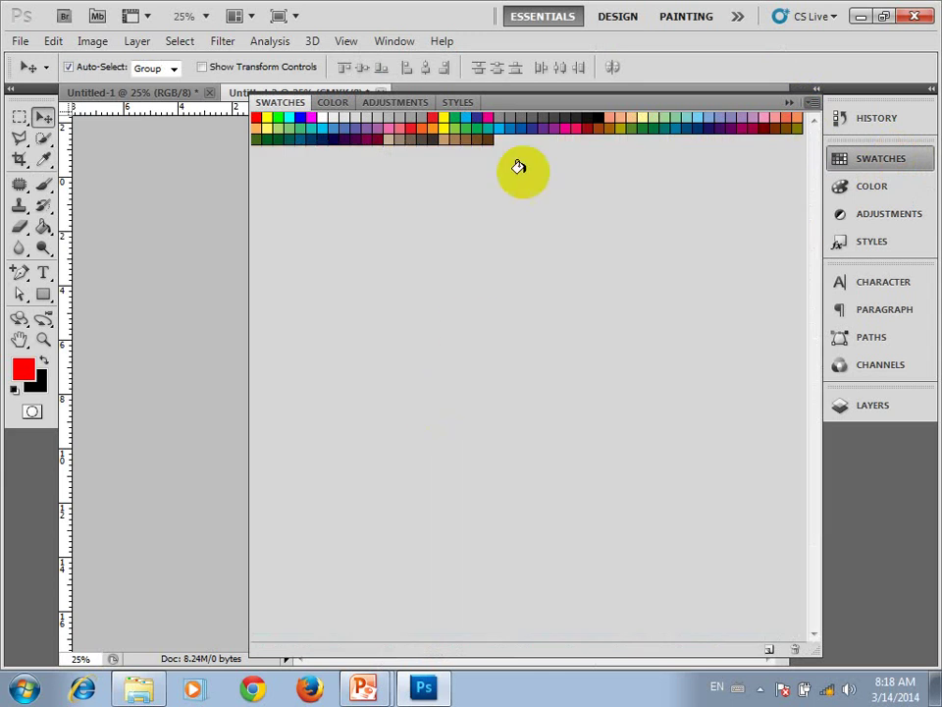
Float the Swatches panel, enlarge it, and bring up its list of swatch libraries.
left_click_drag(725, 103, 609, 120)
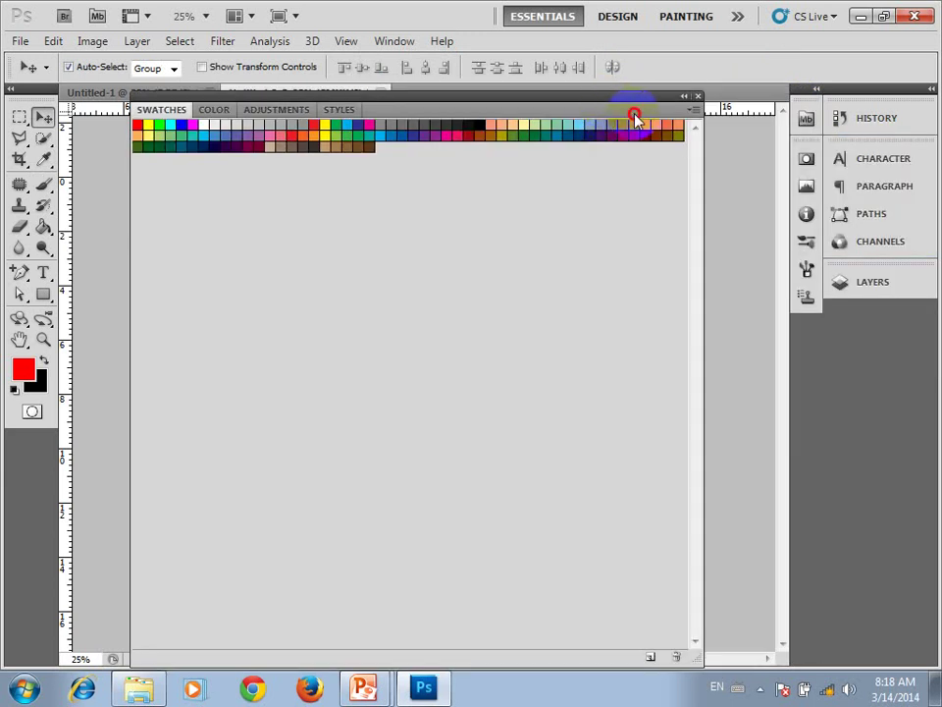
left_click(754, 113)
left_click_drag(806, 111, 841, 118)
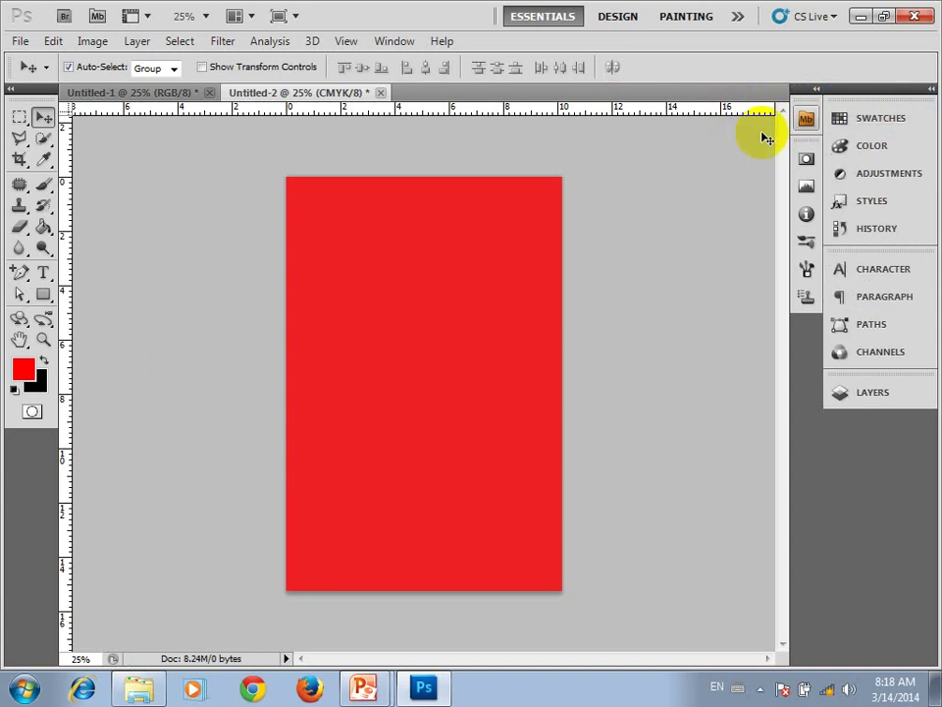
left_click(851, 120)
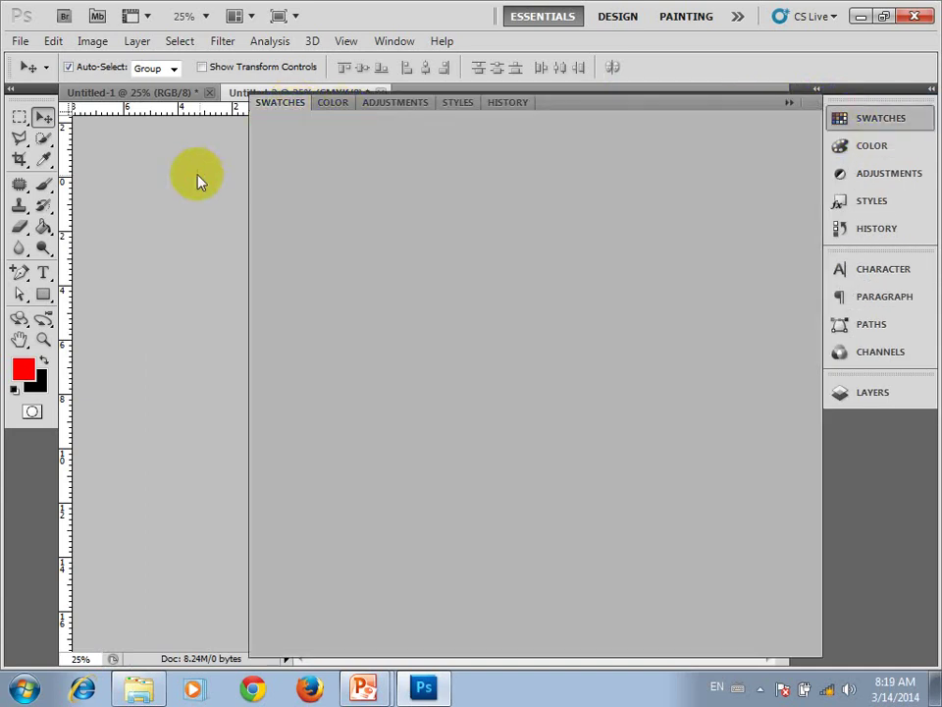
mouse_move(280, 102)
left_mouse_down()
mouse_move(275, 141)
mouse_move(294, 61)
left_mouse_up()
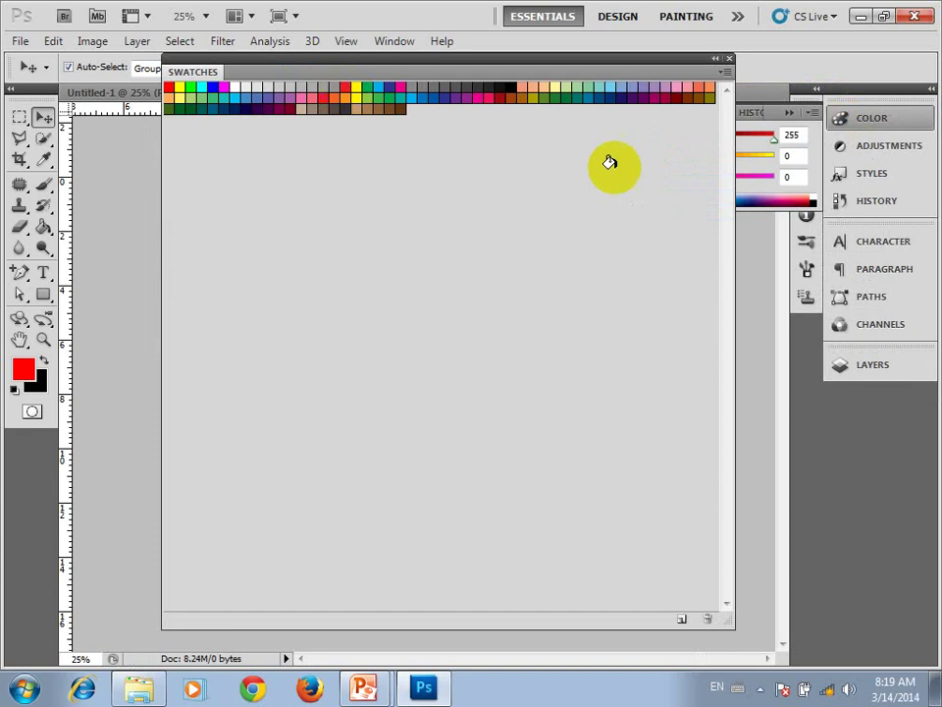
left_click_drag(735, 629, 762, 678)
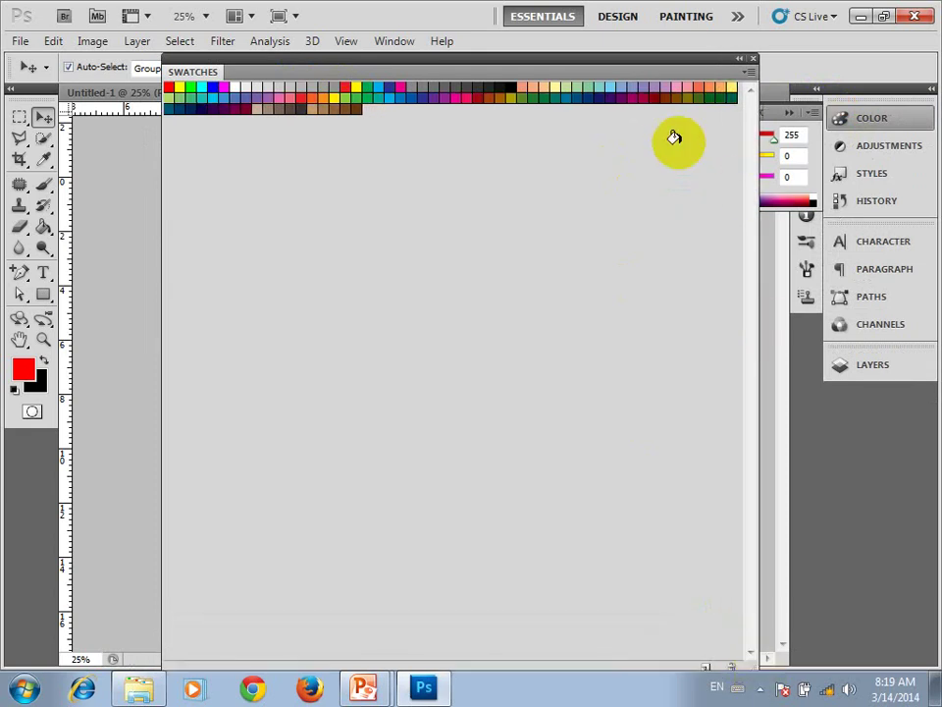
left_click(631, 57)
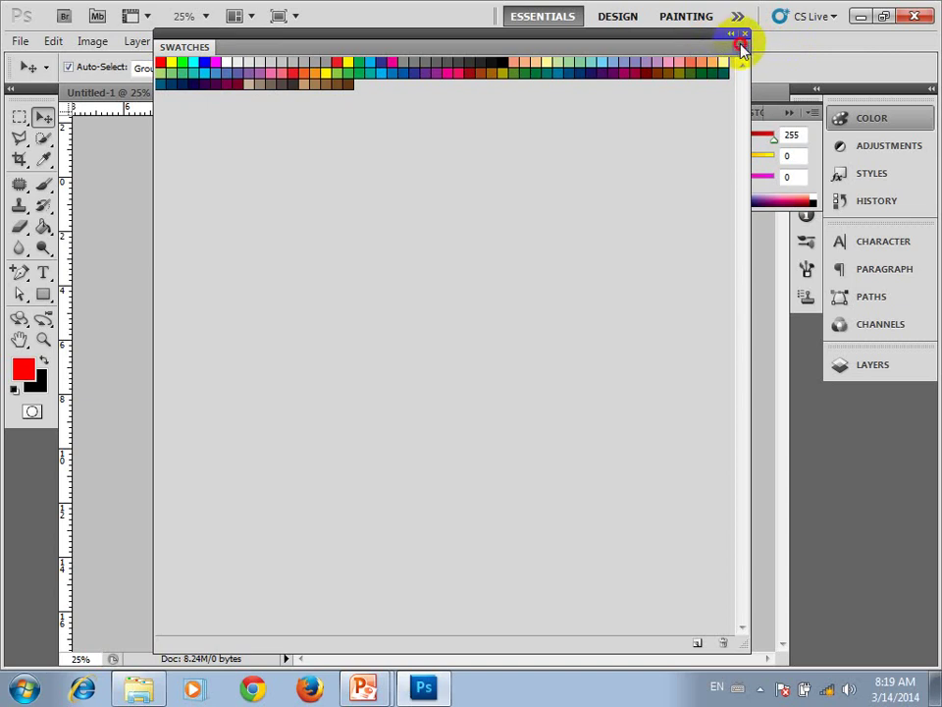
left_click(741, 47)
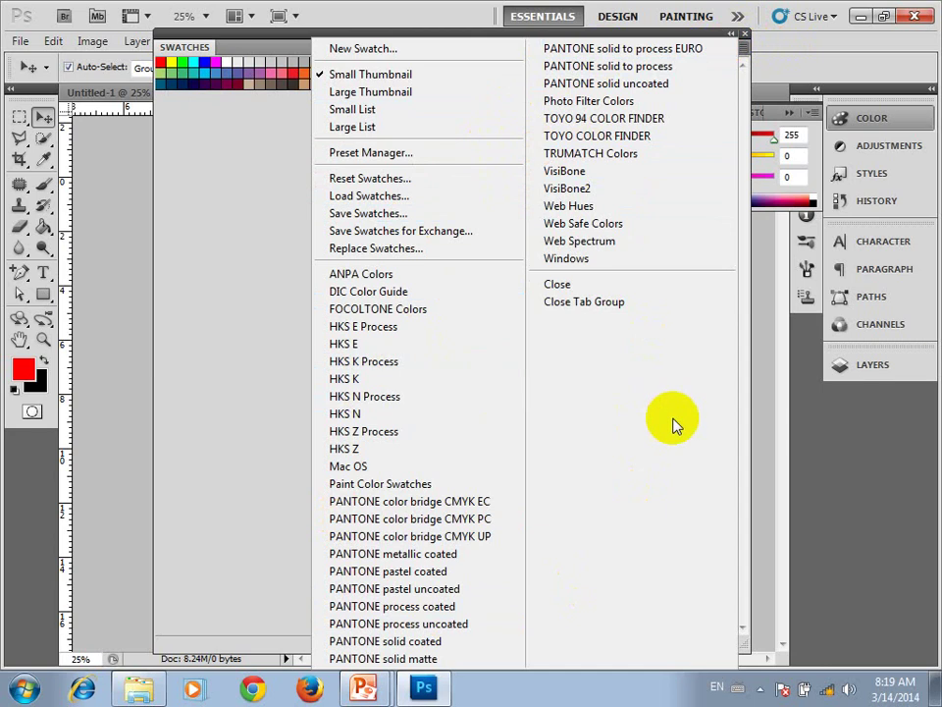
left_click(469, 523)
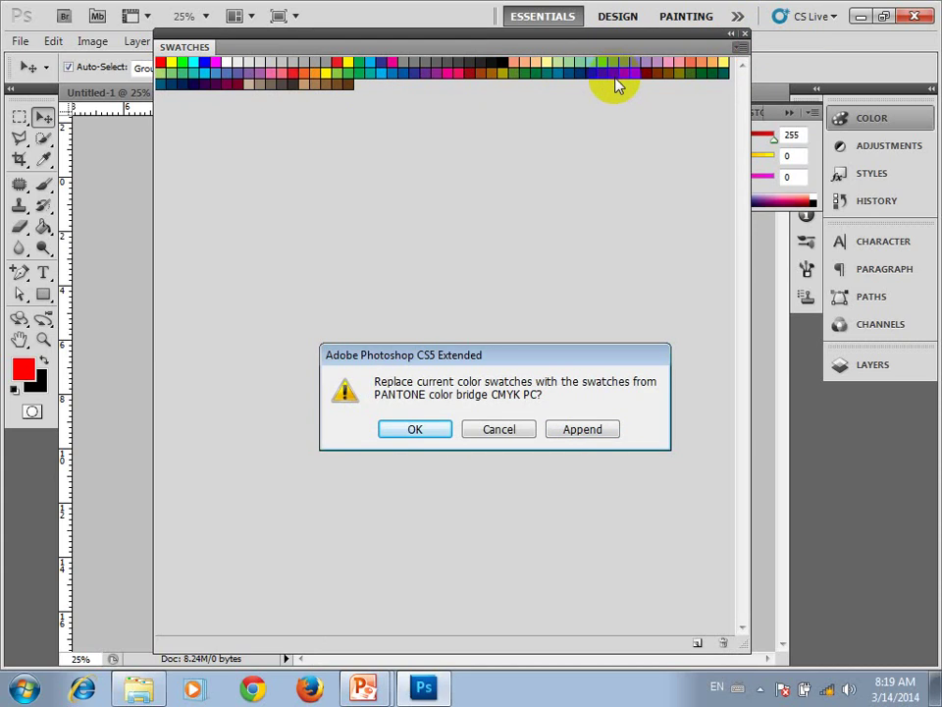
left_click(588, 429)
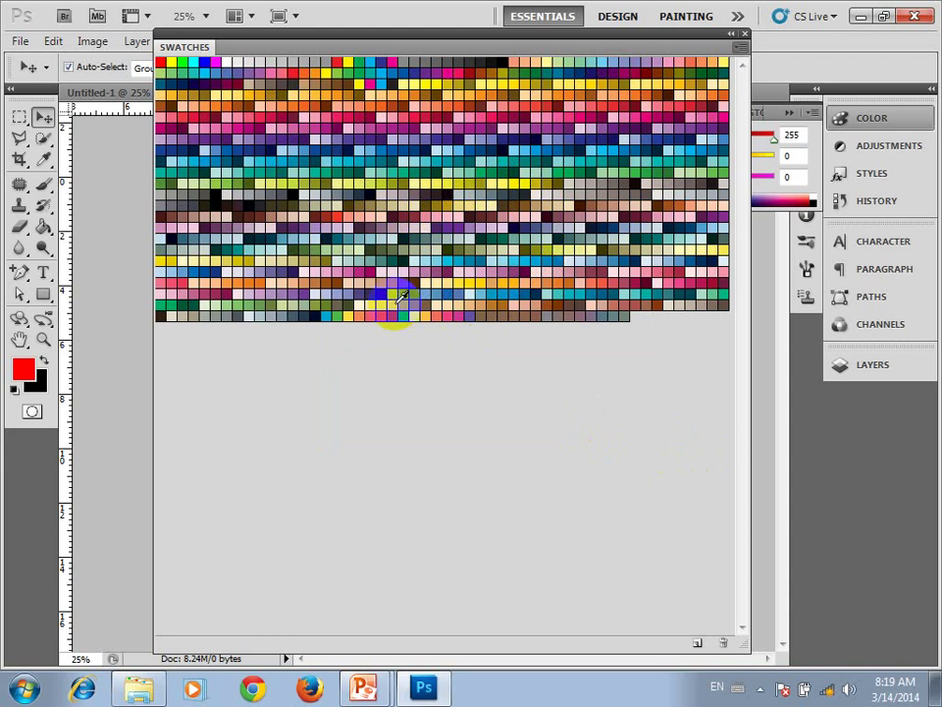
left_click(740, 45)
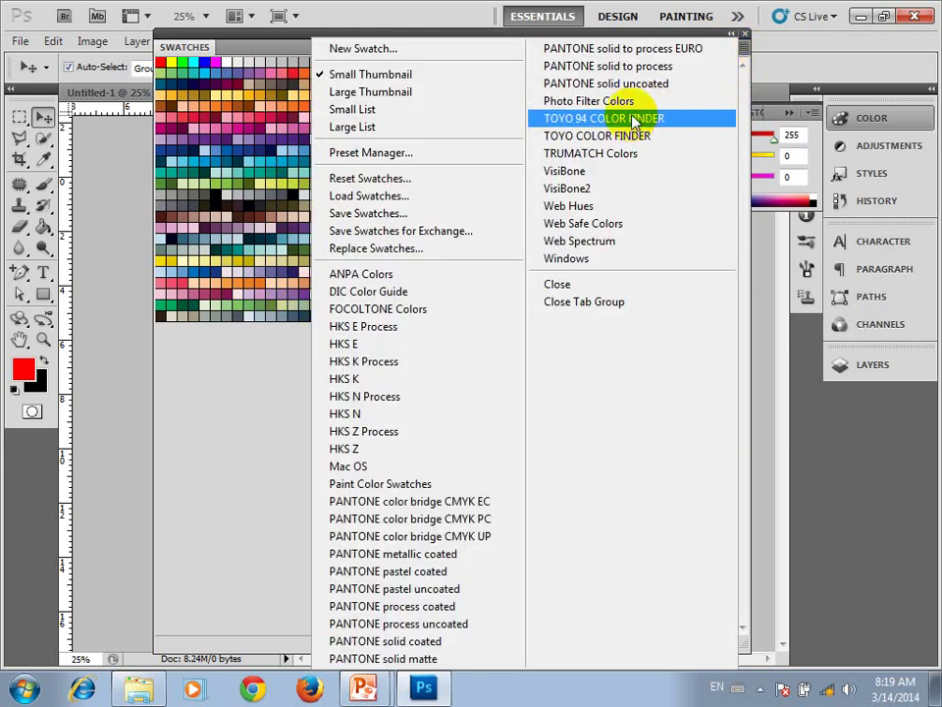
left_click(648, 59)
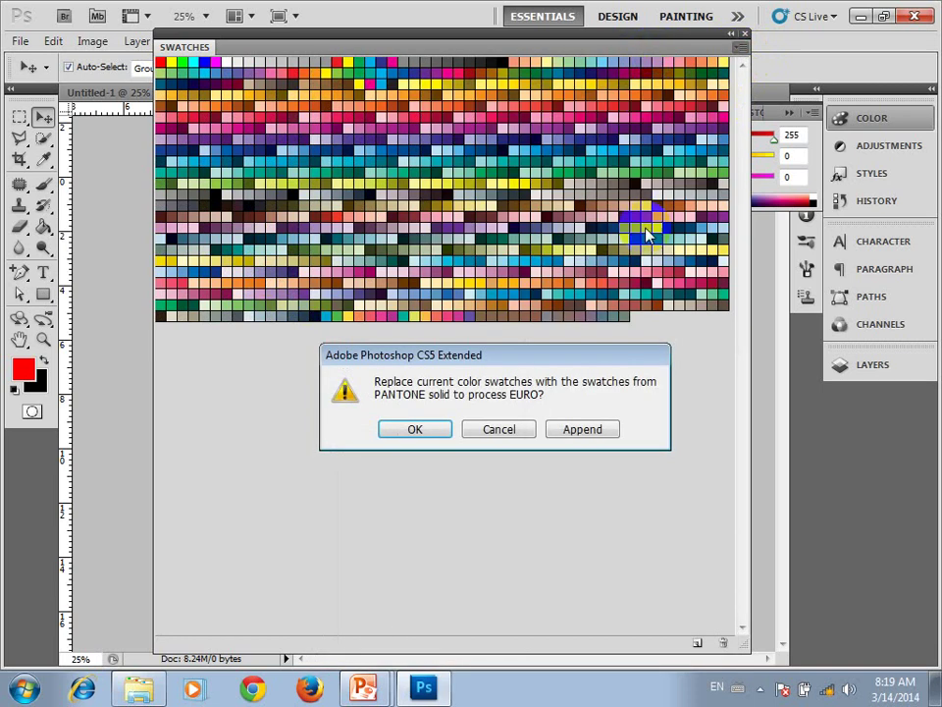
left_click(583, 429)
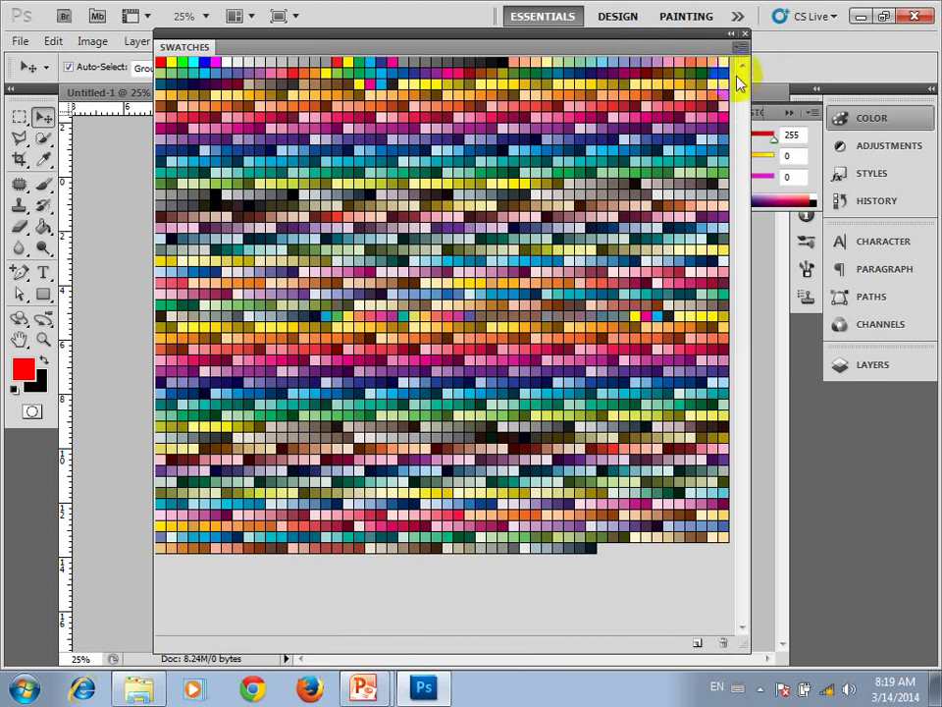
left_click(742, 49)
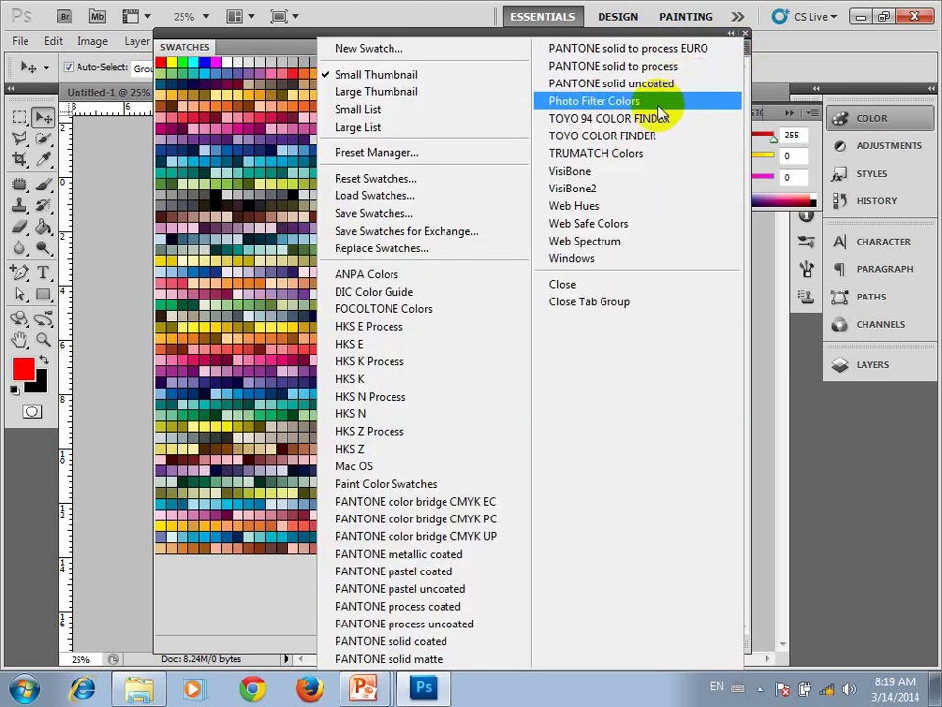
left_click(597, 119)
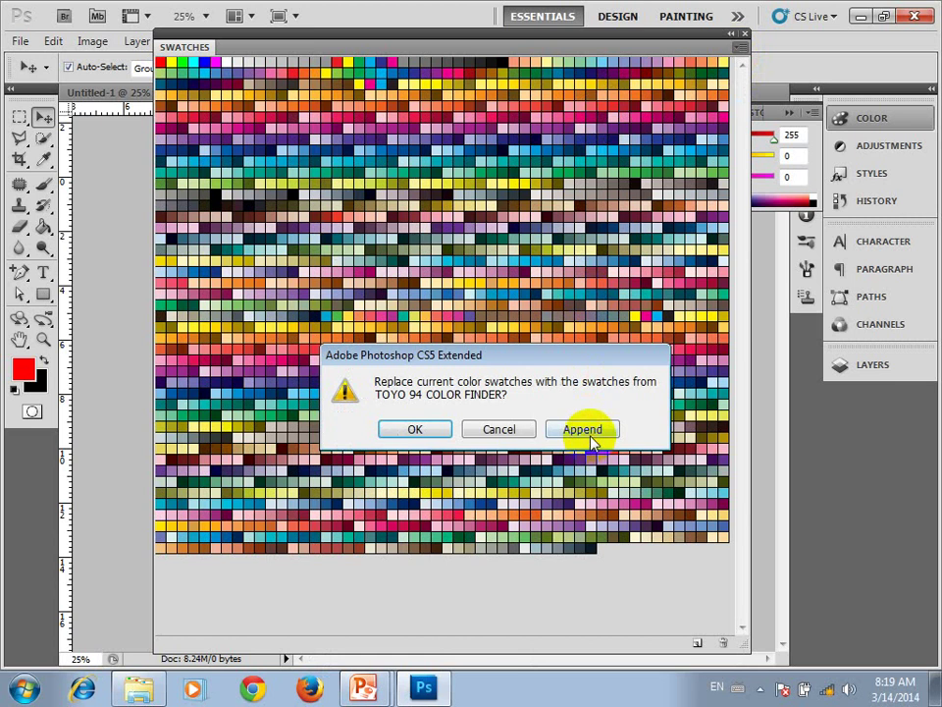
left_click(591, 442)
scroll(583, 393, "down", 3)
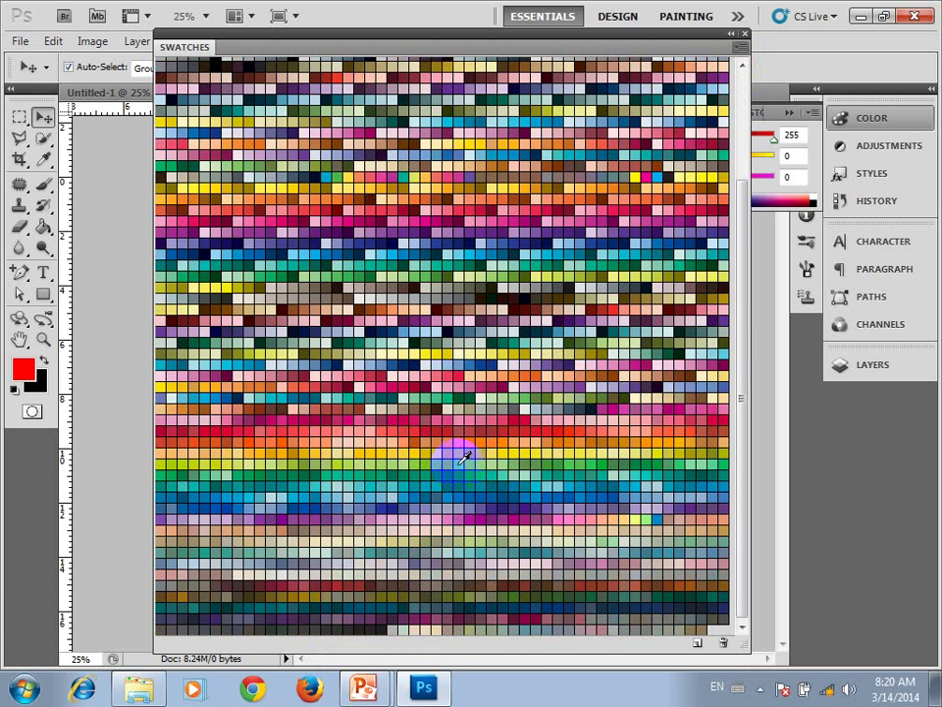
left_click(464, 457)
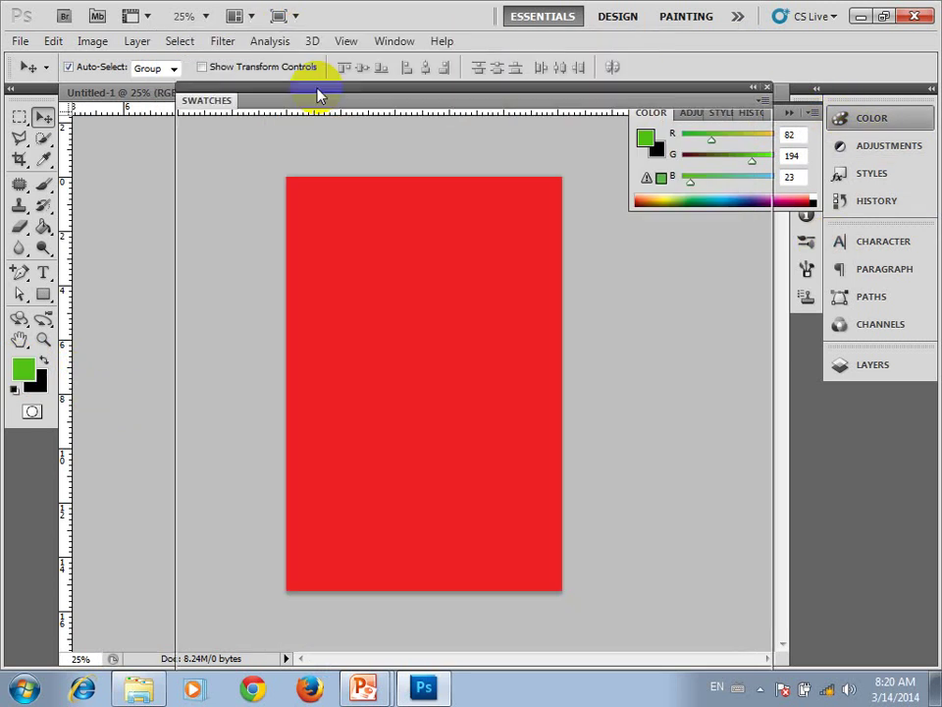
left_click_drag(284, 31, 306, 85)
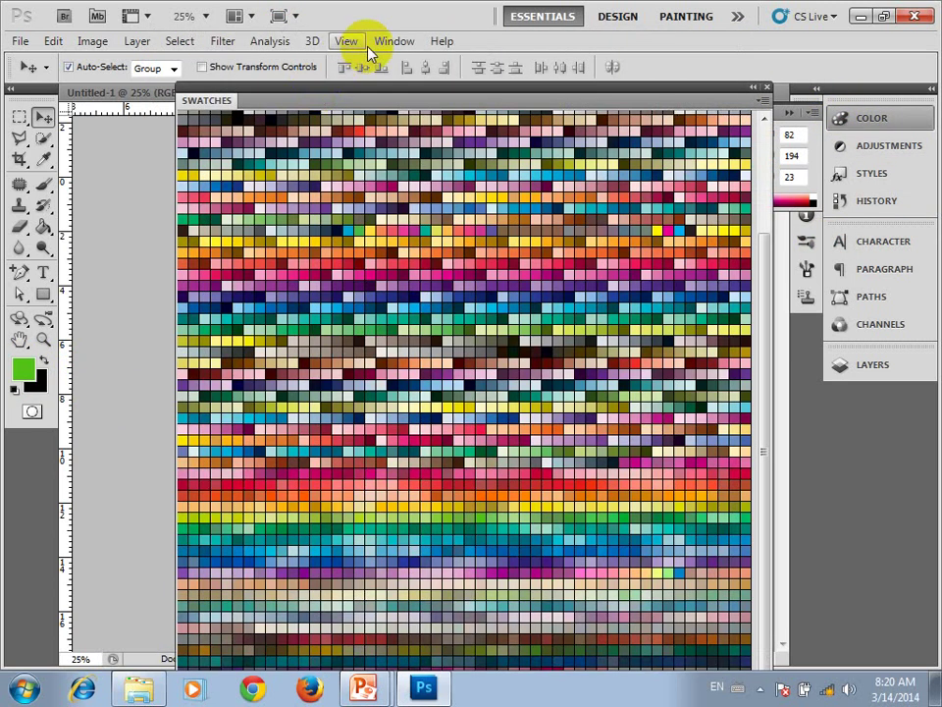
left_click(385, 42)
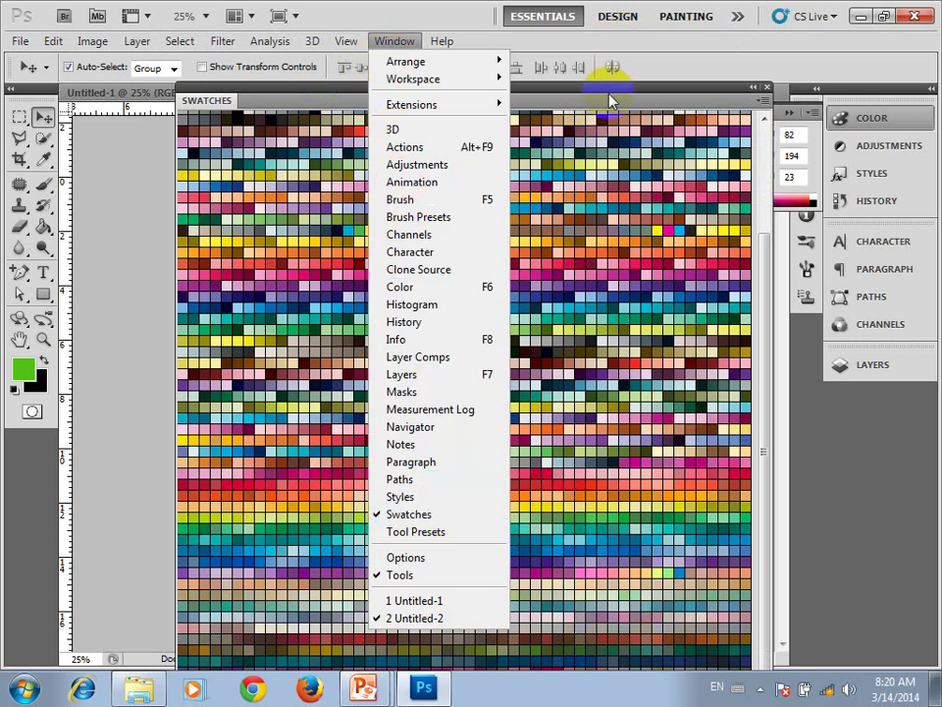
left_click(610, 98)
left_click_drag(602, 91, 603, 76)
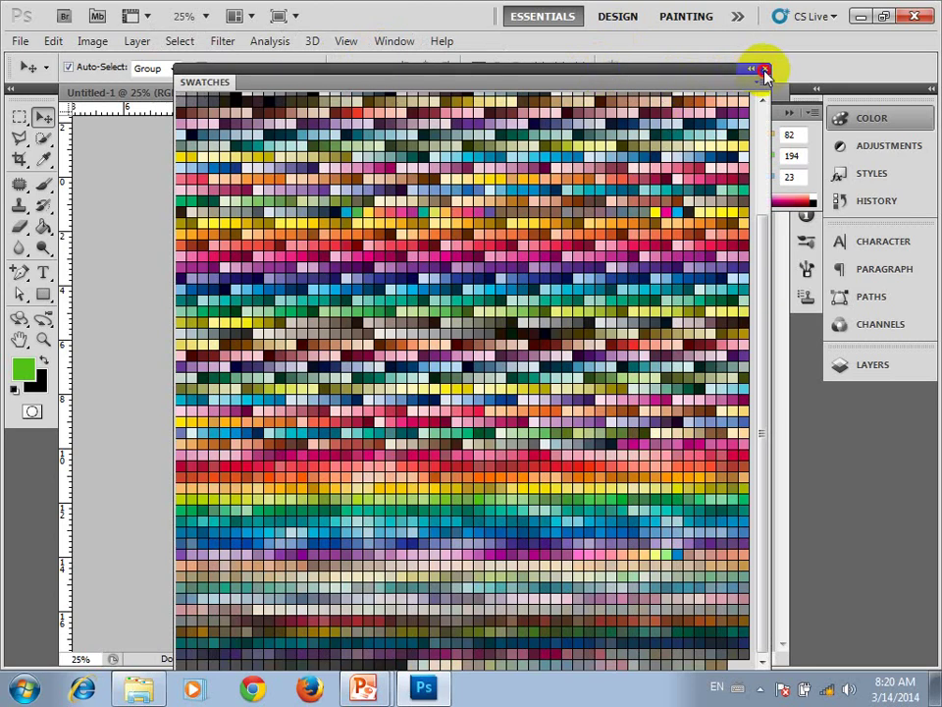
Close the swatches, fit the page with Ctrl+0, and fill it white using default colours.
left_click(867, 117)
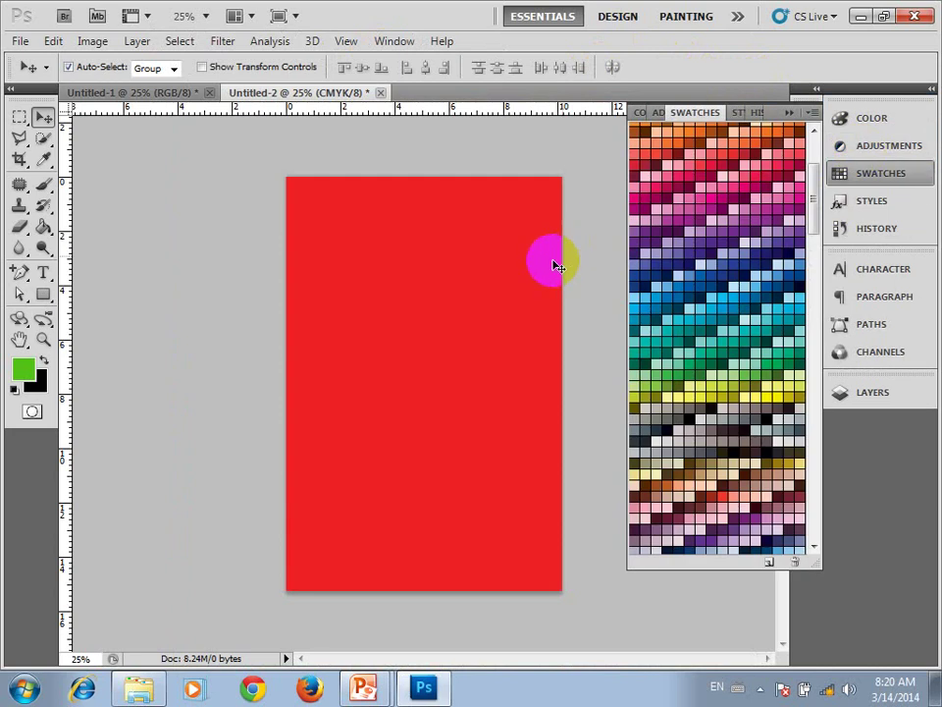
double_click(782, 111)
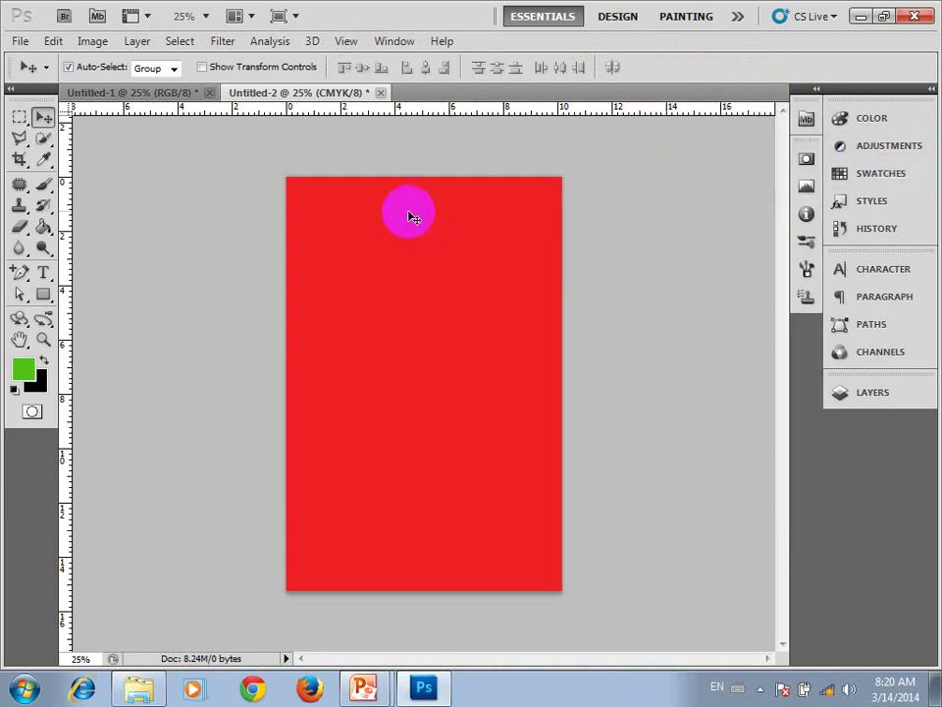
key("ctrl+0")
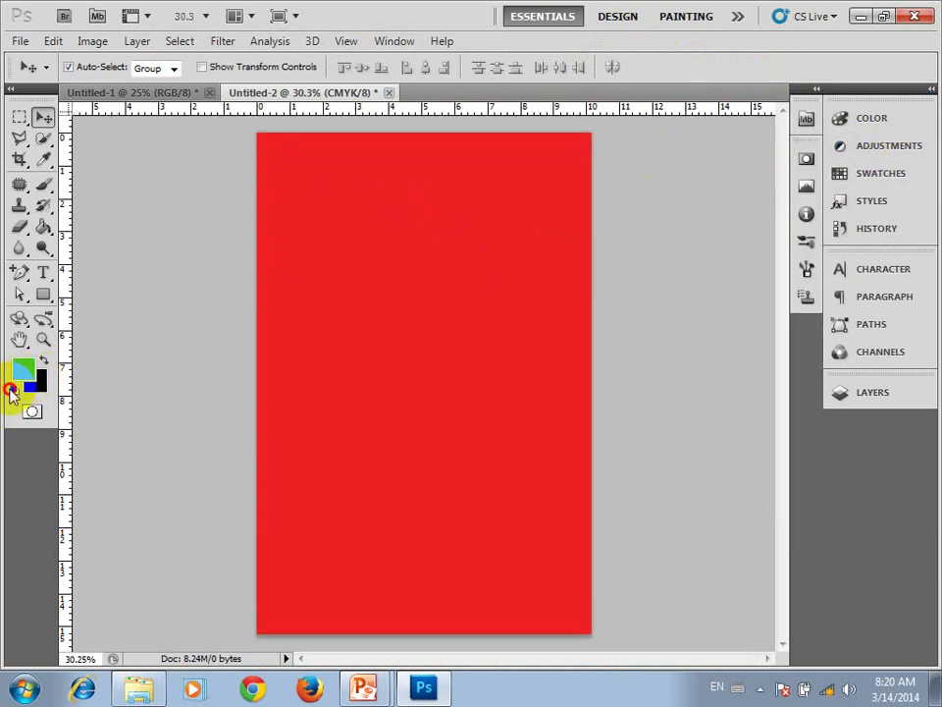
left_click(14, 391)
key("ctrl+BackSpace")
left_click(13, 391)
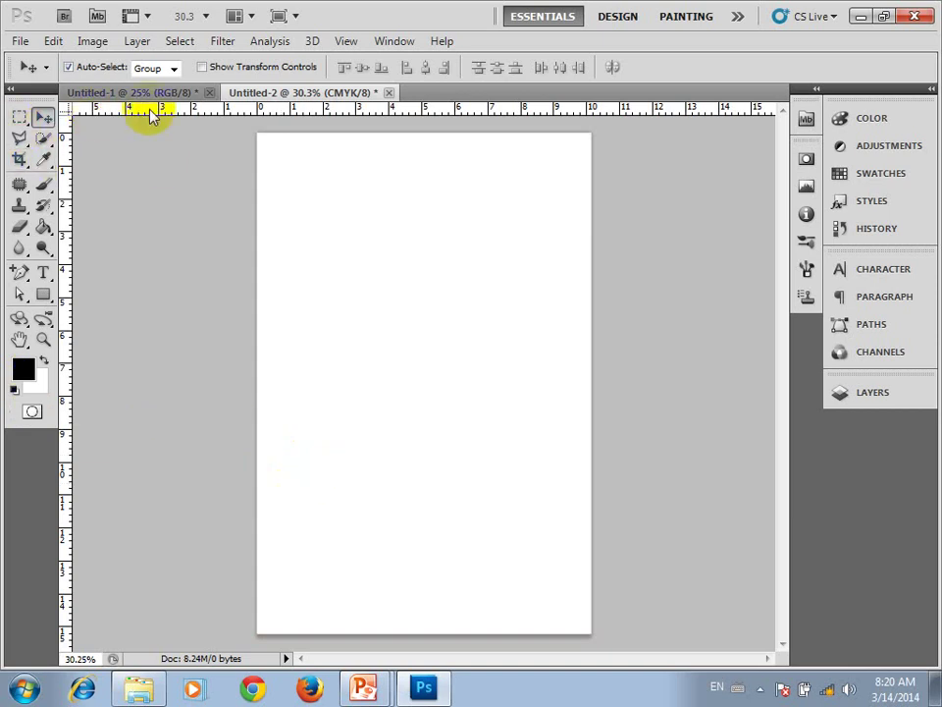
left_click(43, 295)
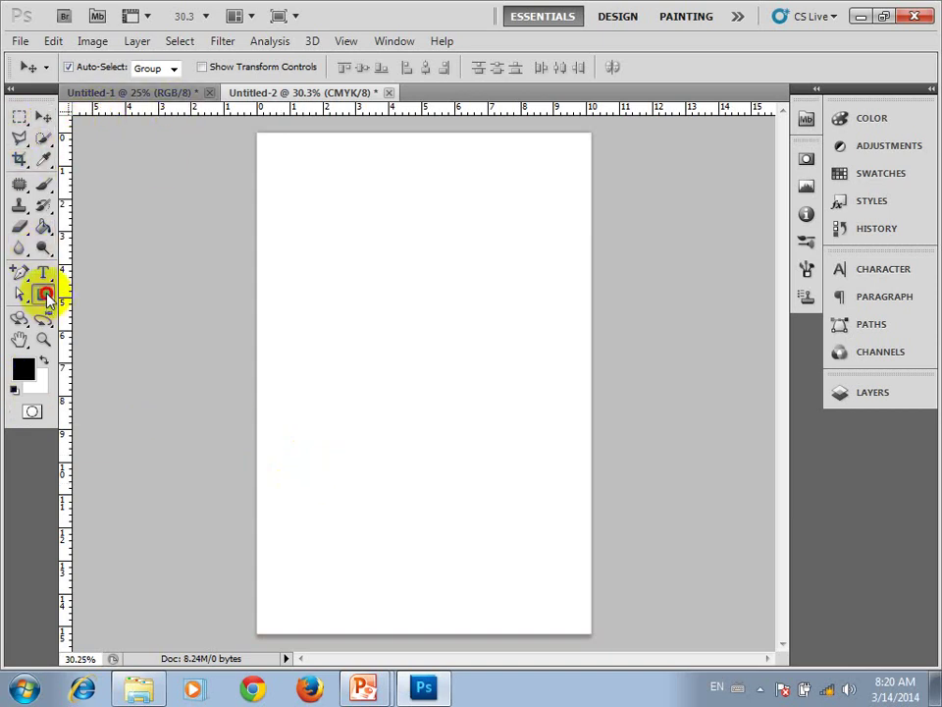
Draw a top-band rectangle path, bend its bottom edge into a wave, and make it a selection.
left_click_drag(248, 128, 599, 181)
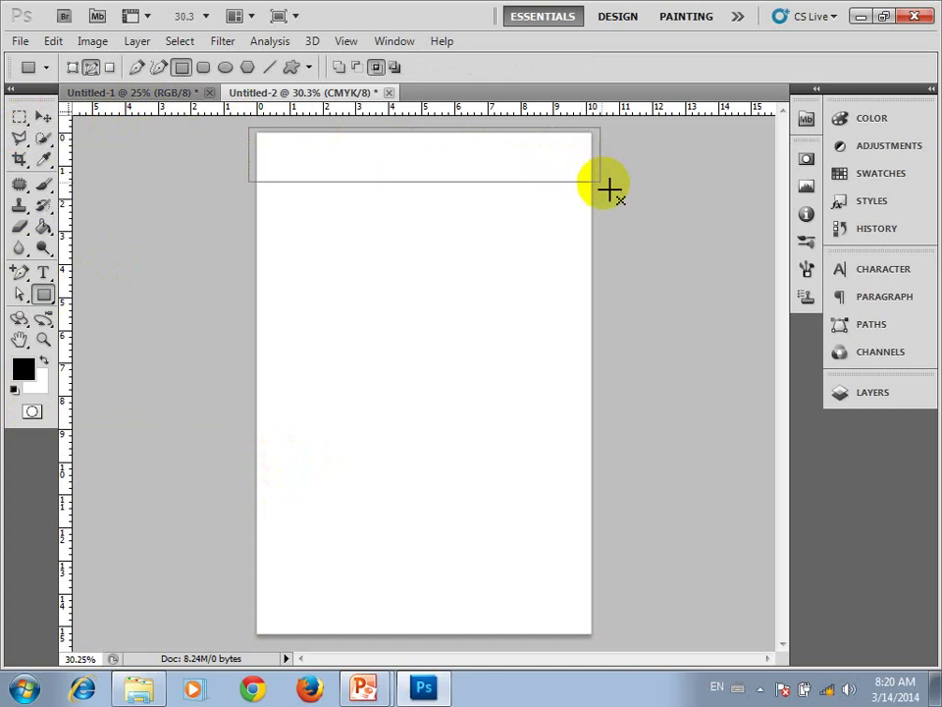
left_click(16, 275)
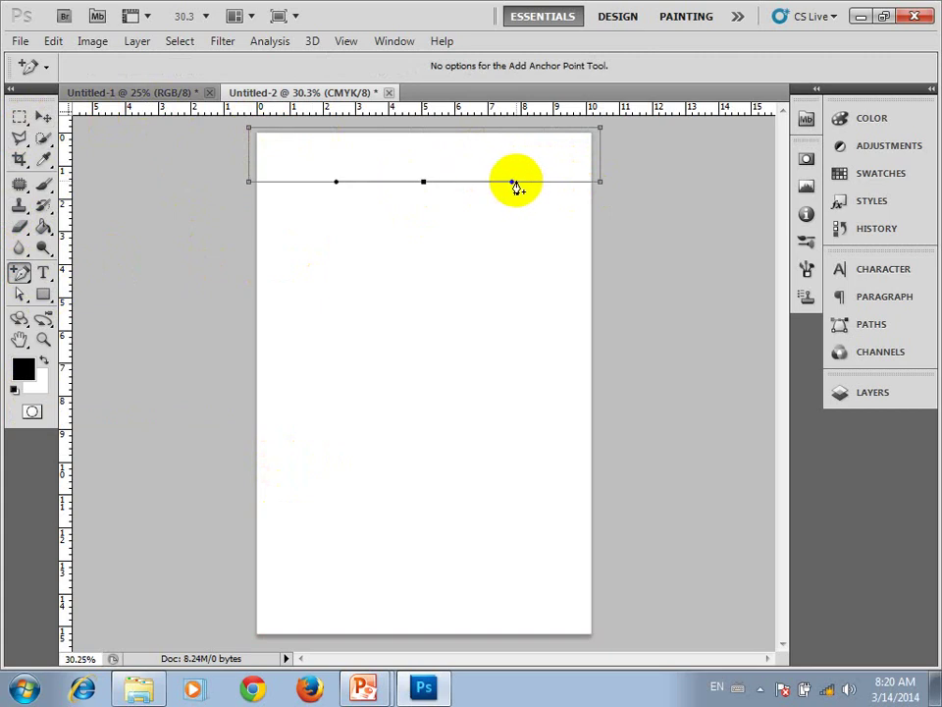
left_click_drag(512, 183, 504, 141)
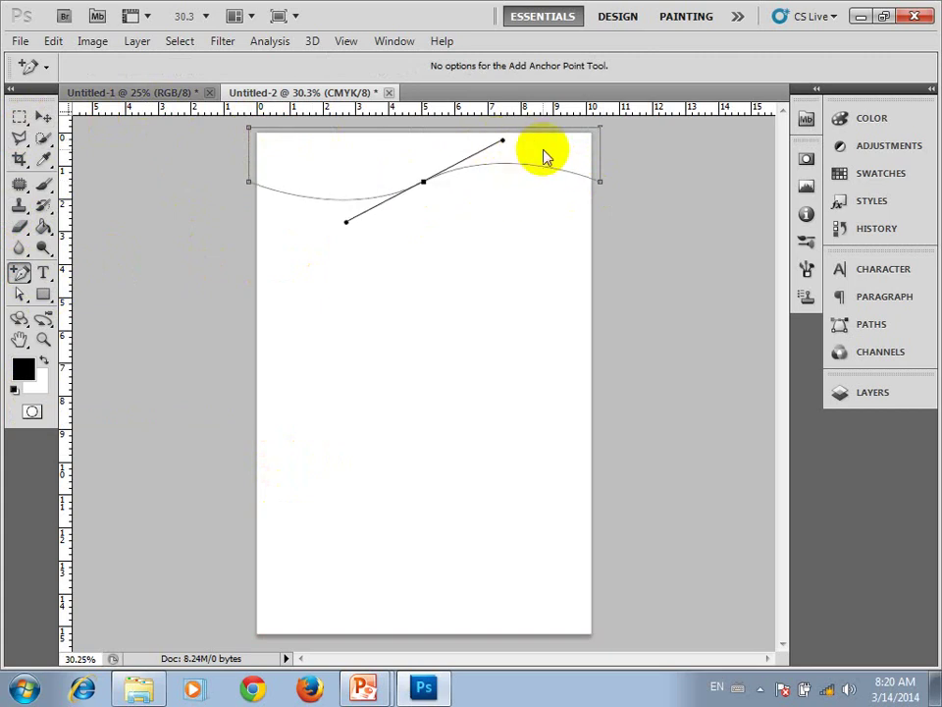
right_click(544, 151)
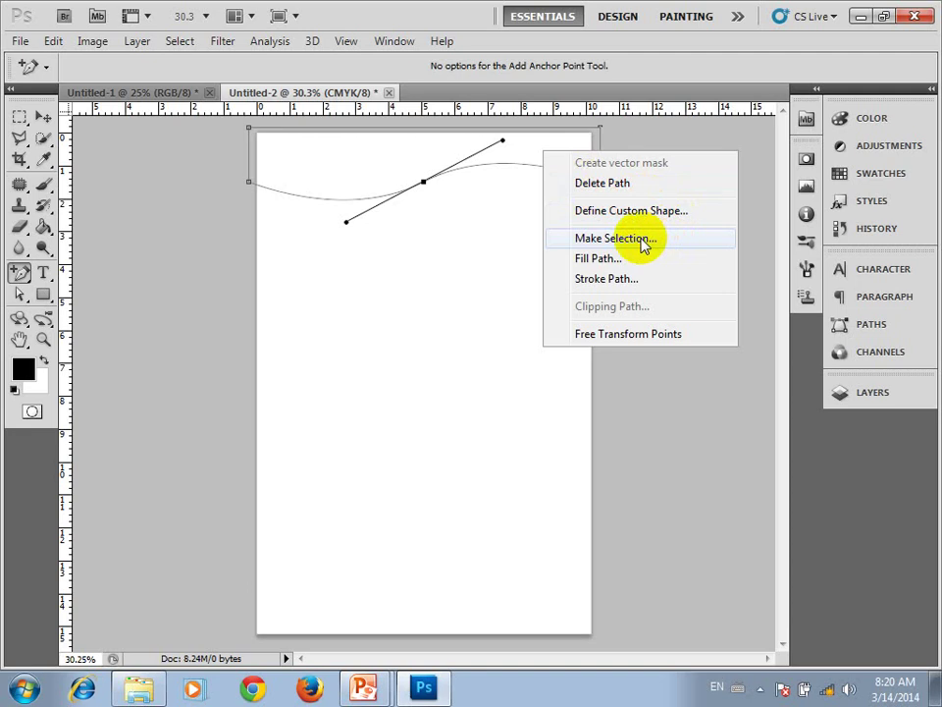
left_click(640, 238)
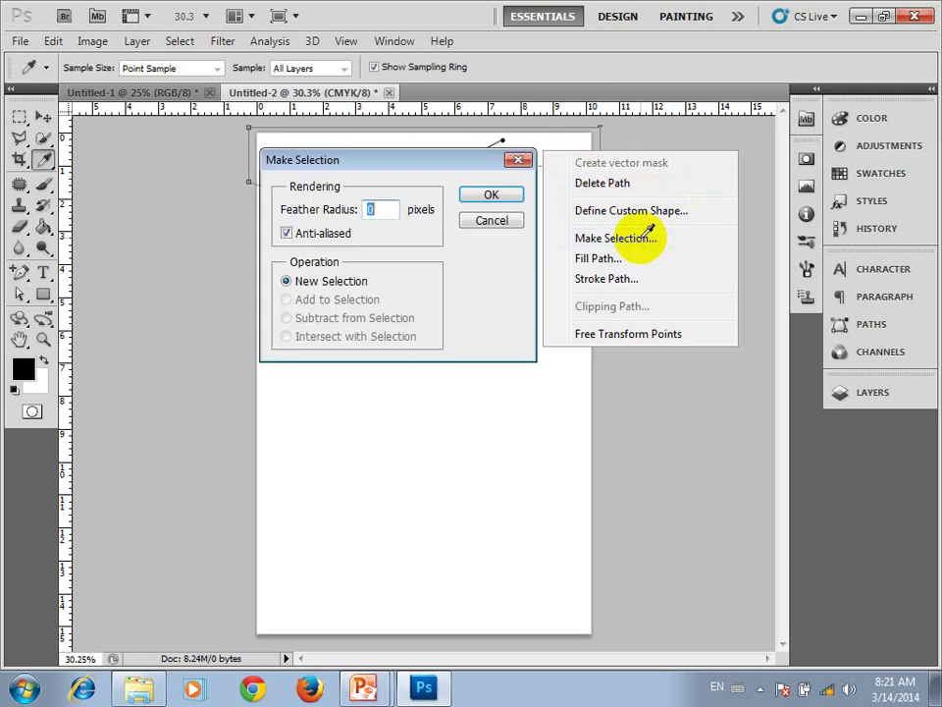
left_click(481, 196)
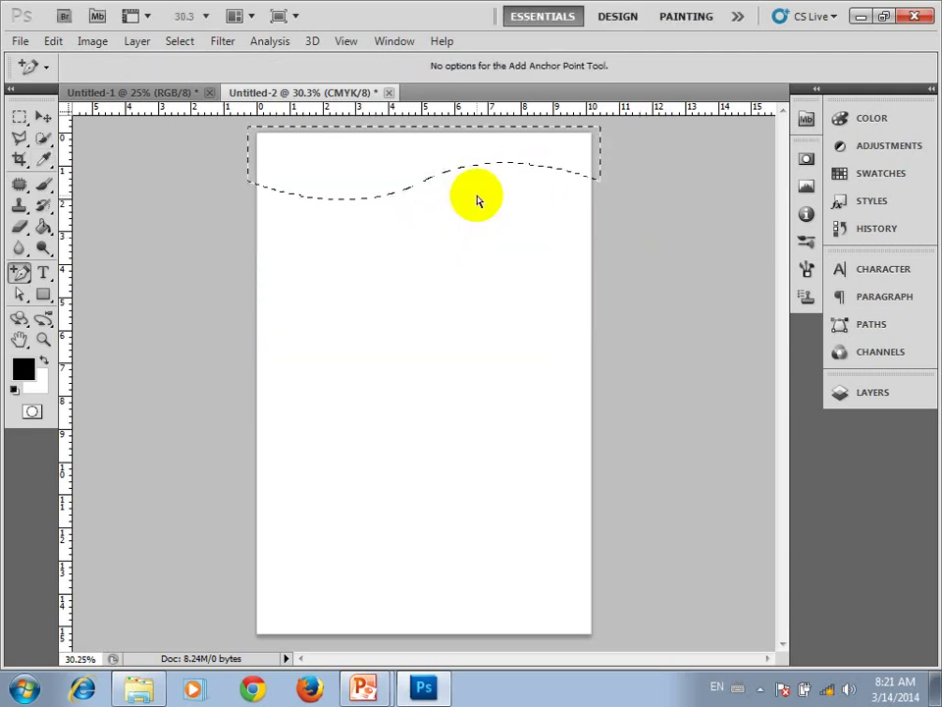
left_click(904, 392)
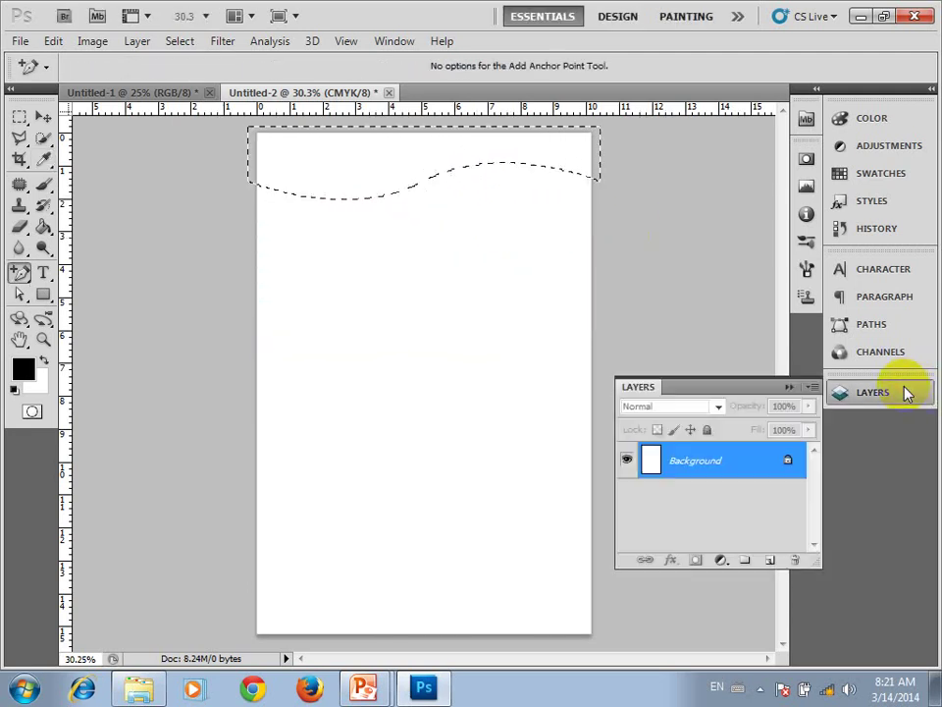
Add a new layer and set the foreground colour to a darker green.
left_click(769, 559)
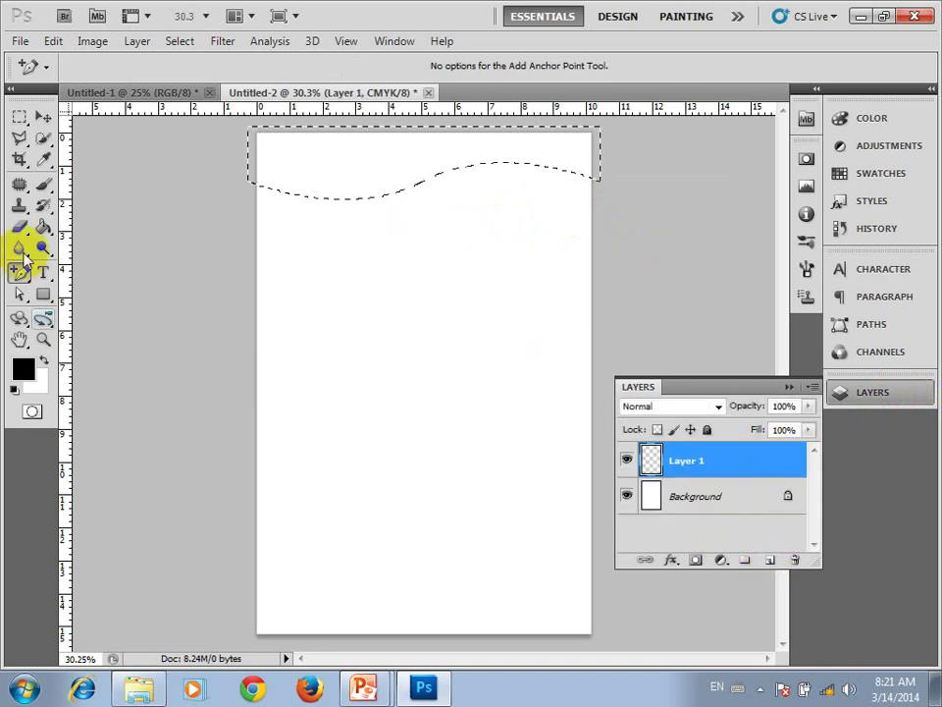
left_click(23, 369)
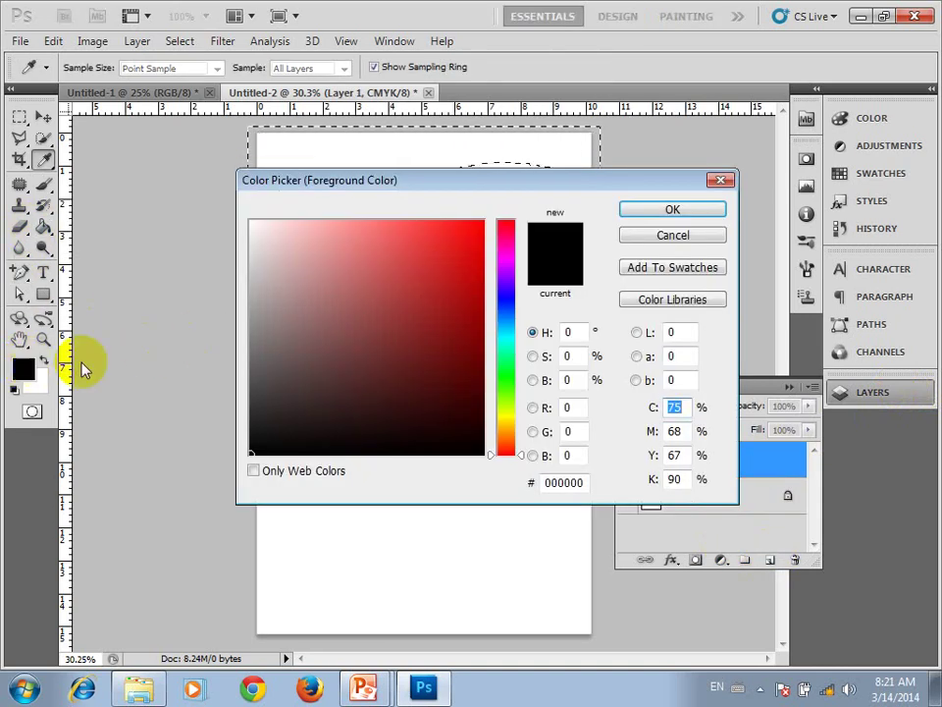
left_click(503, 384)
left_click(440, 244)
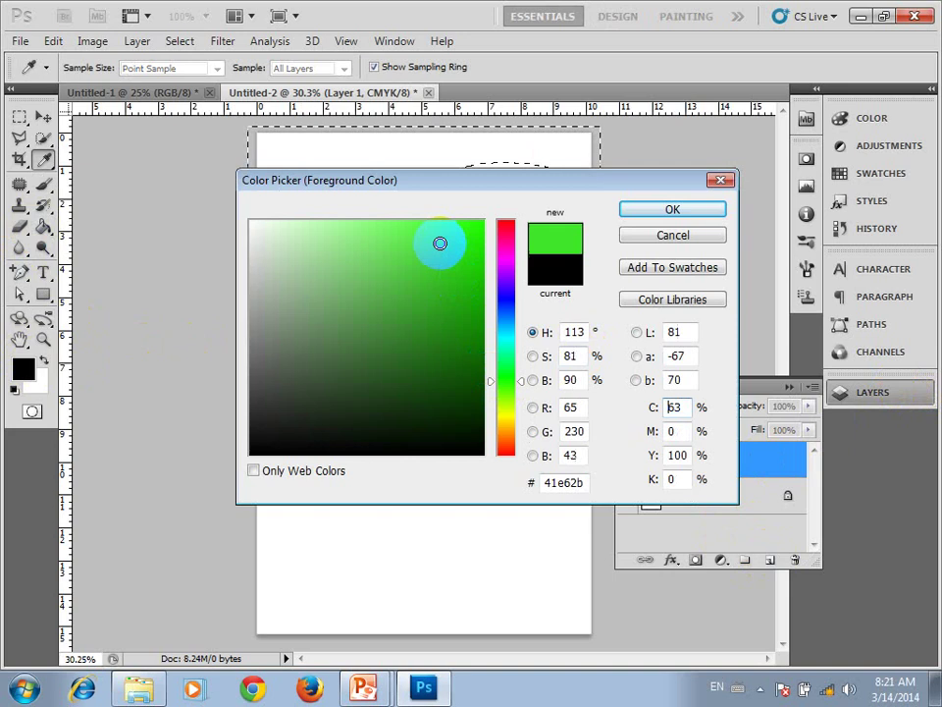
left_click(466, 260)
left_click(648, 209)
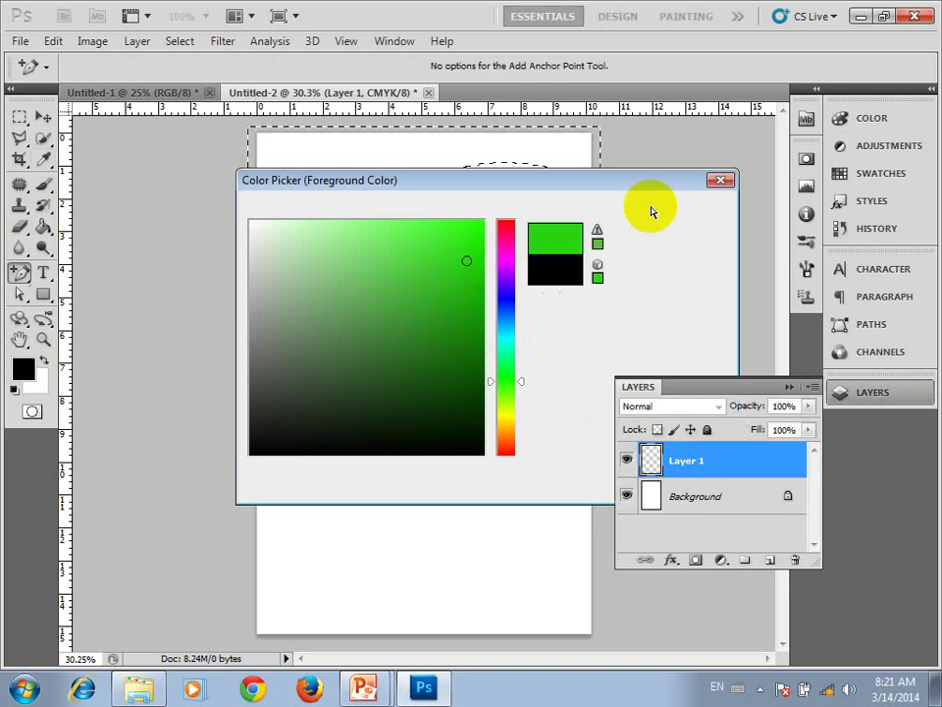
Paint Bucket the wavy selection green, then deselect.
left_click(42, 227)
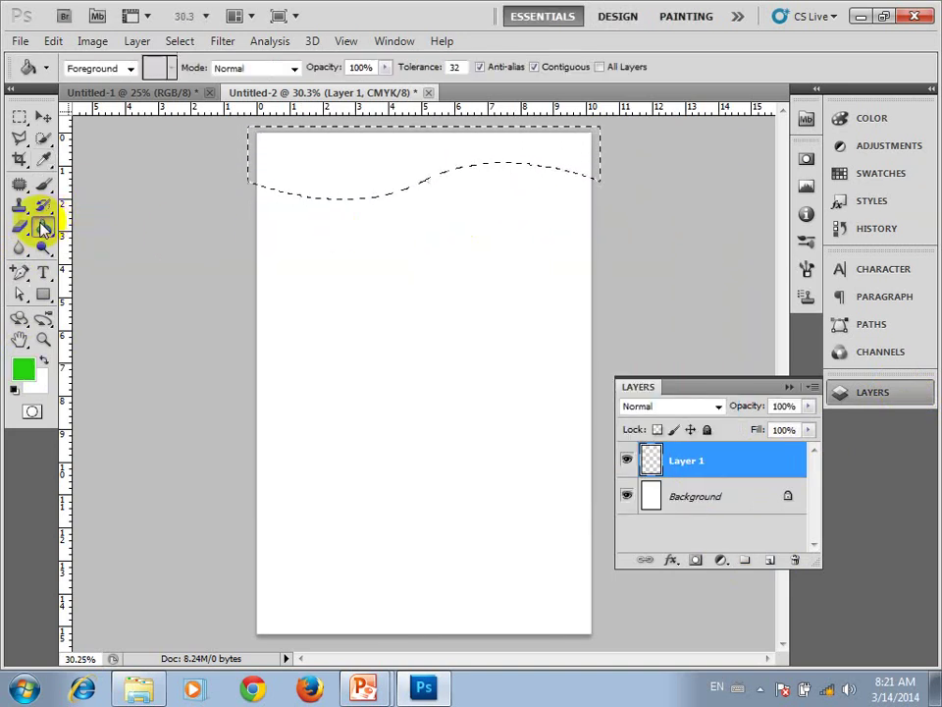
left_click(388, 153)
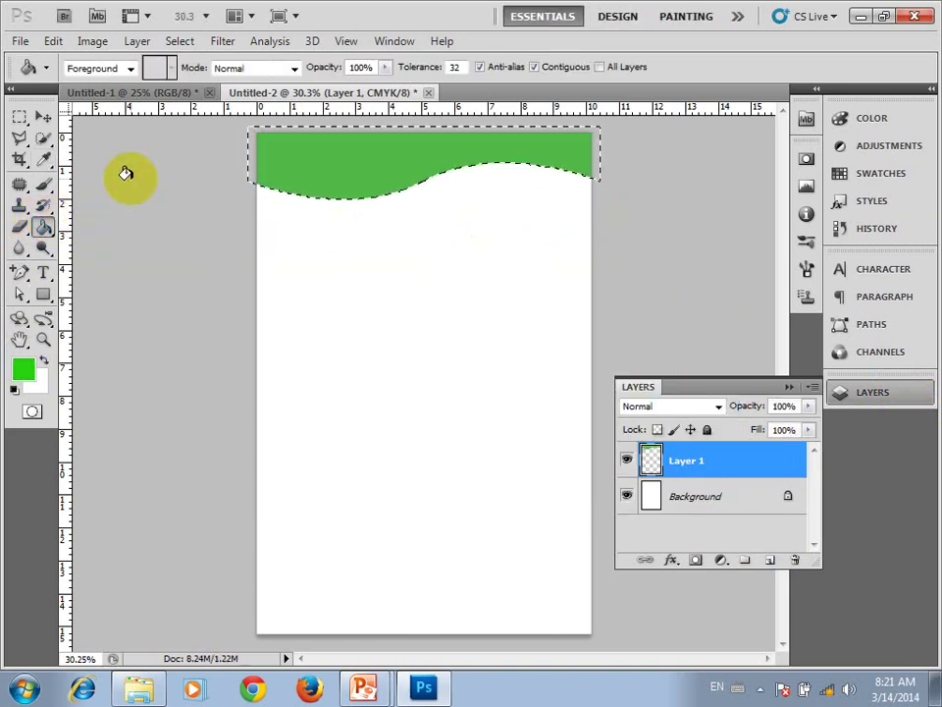
left_click(184, 43)
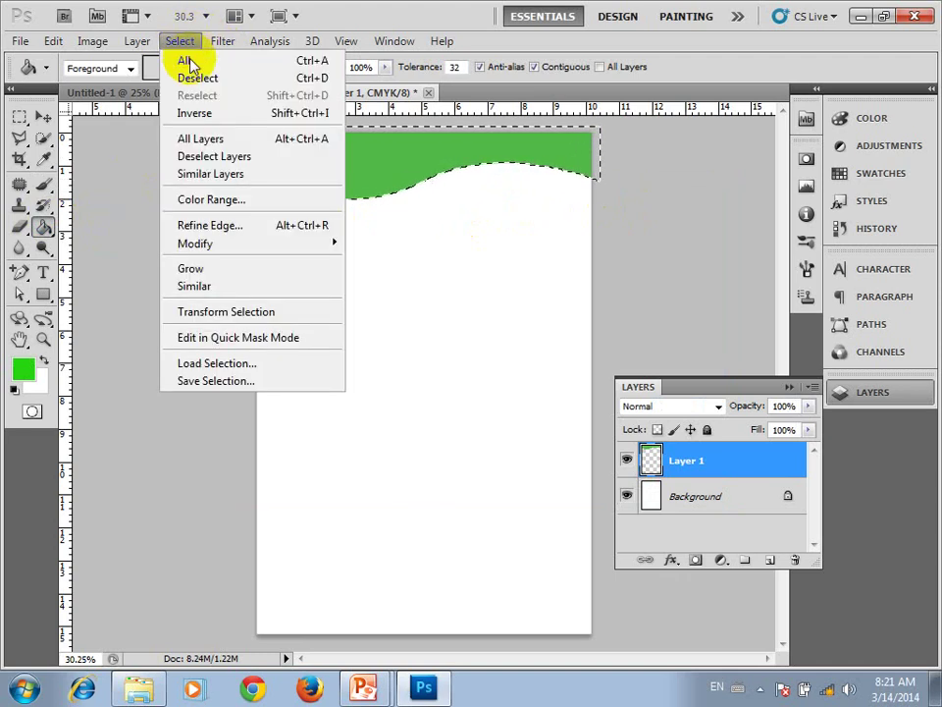
left_click(205, 115)
left_click(475, 160)
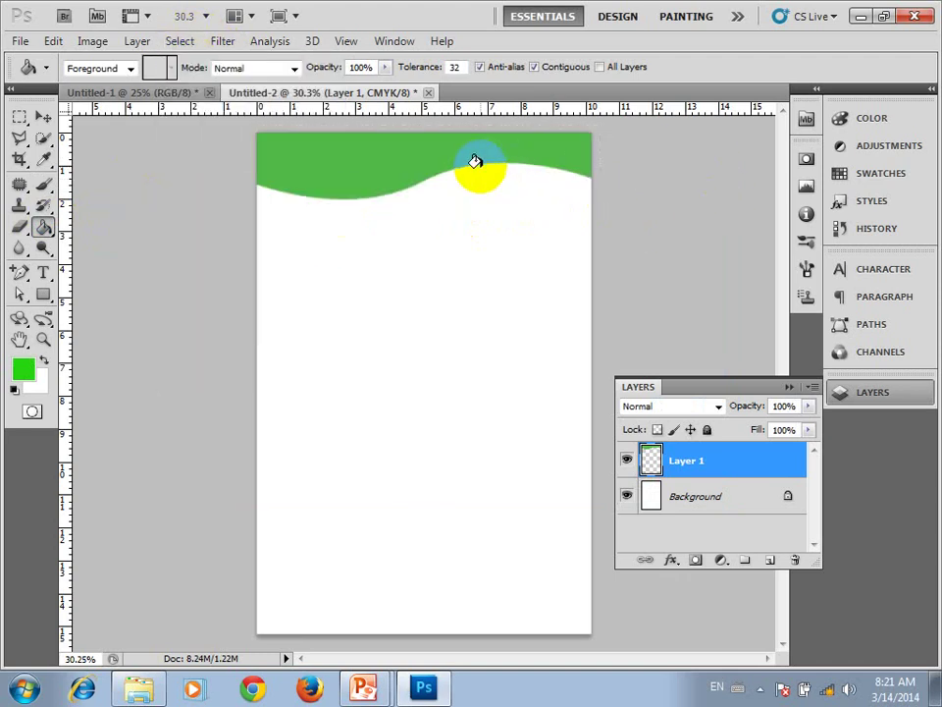
Draw a new rectangle path across the page top and curve its bottom edge into a wave.
left_click(43, 294)
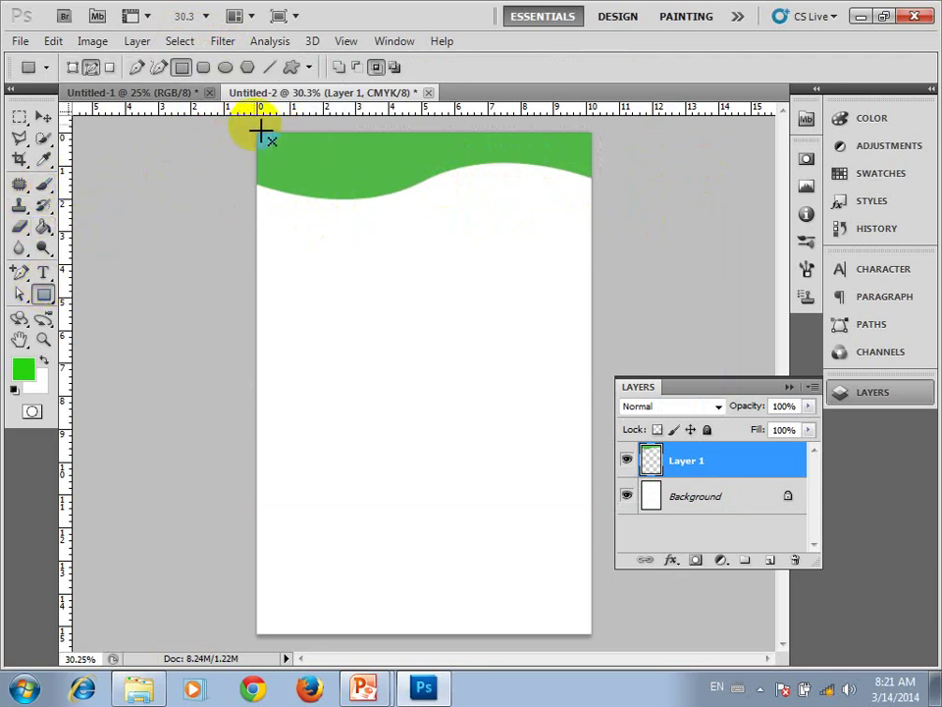
left_click_drag(253, 130, 522, 197)
left_click_drag(596, 201, 601, 202)
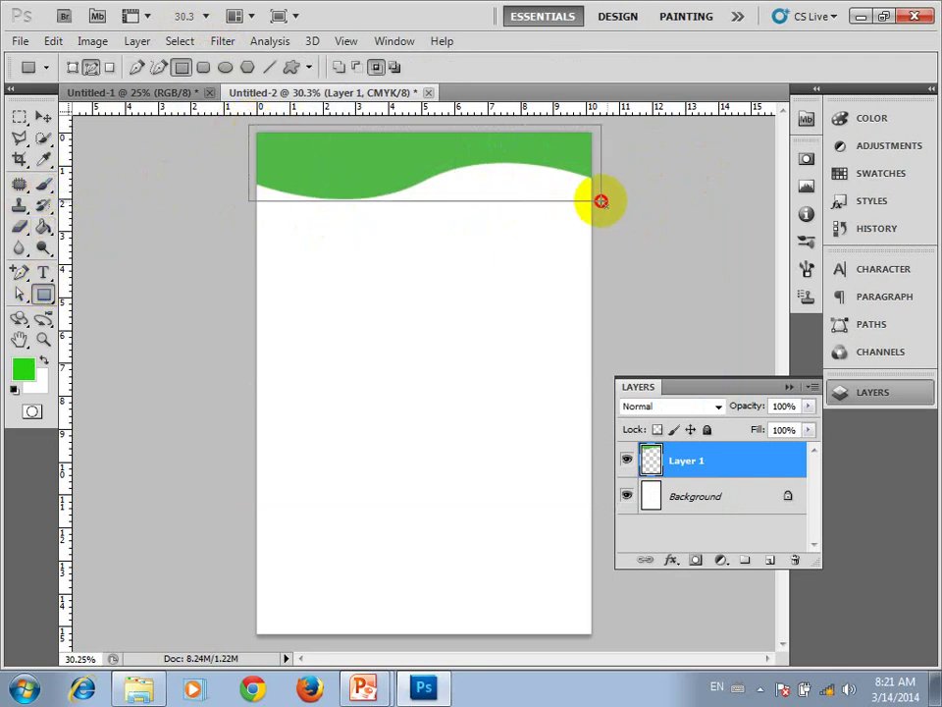
left_click(18, 273)
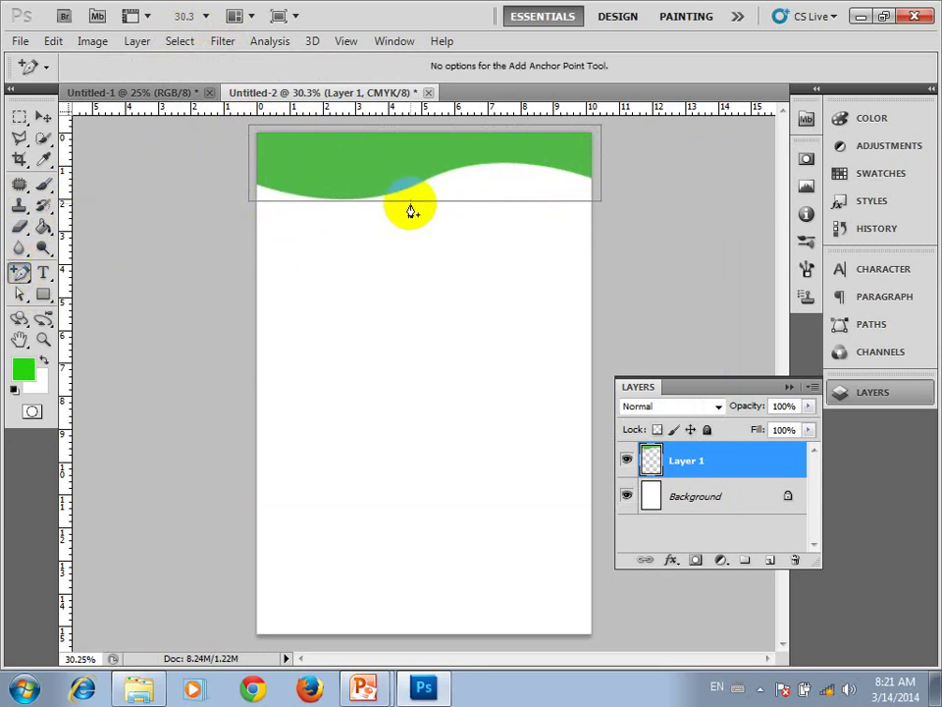
left_click(410, 203)
left_click_drag(503, 201, 463, 150)
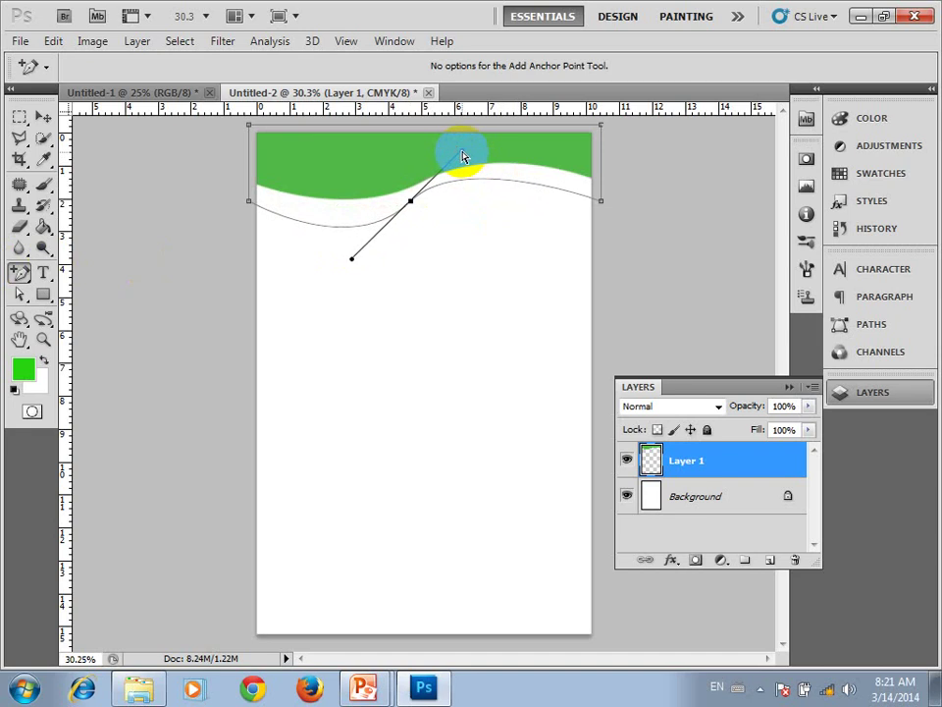
left_click_drag(410, 202, 411, 188)
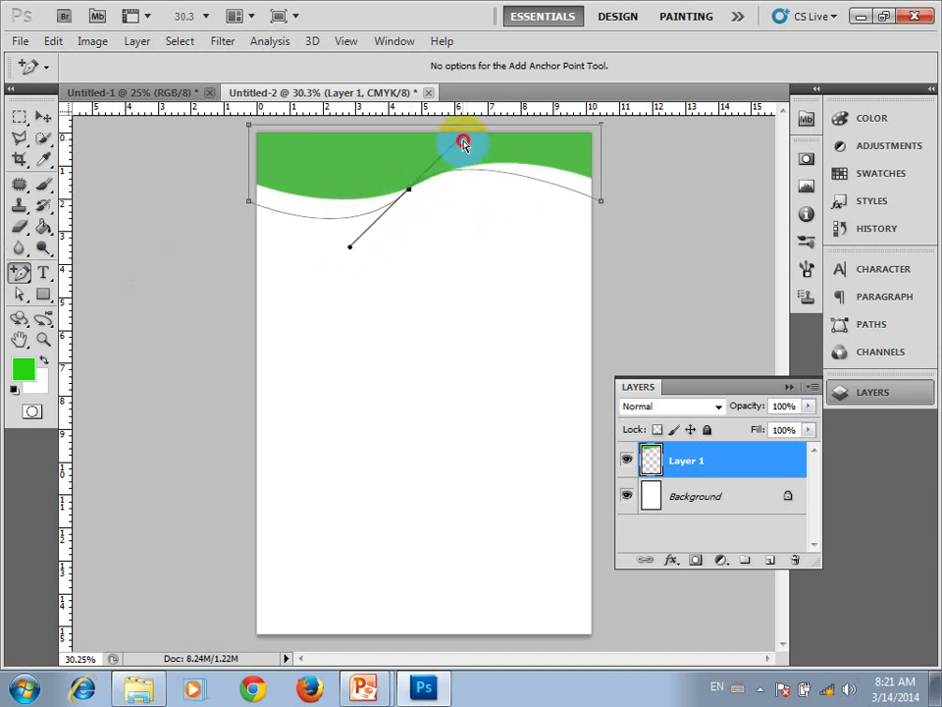
left_click_drag(463, 144, 479, 146)
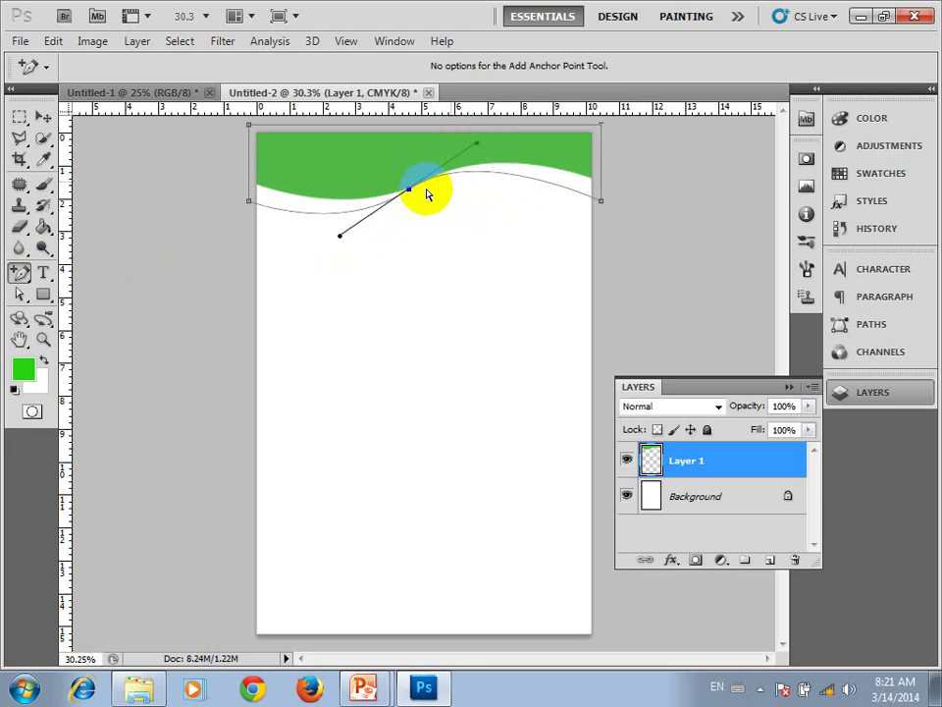
left_click_drag(410, 189, 413, 191)
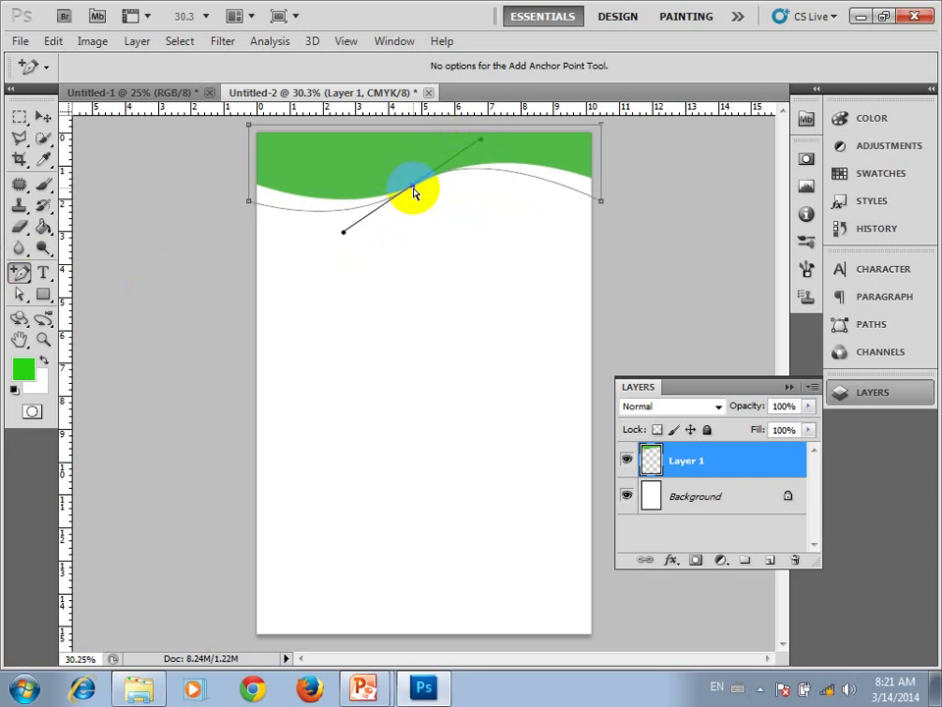
Convert the wave path into a selection with 0 feather radius.
right_click(527, 162)
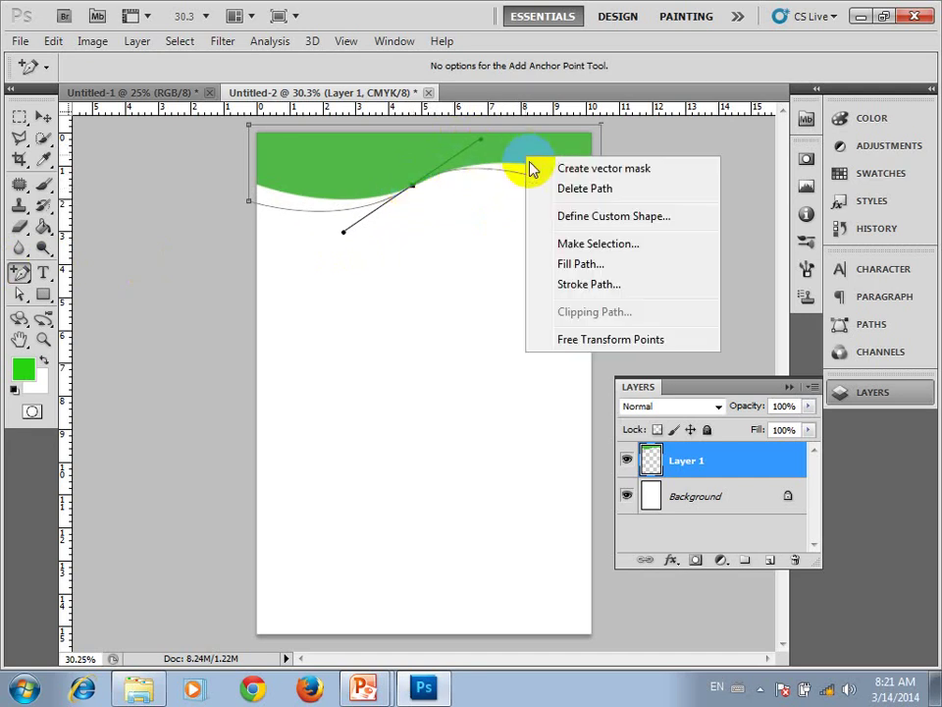
left_click(603, 251)
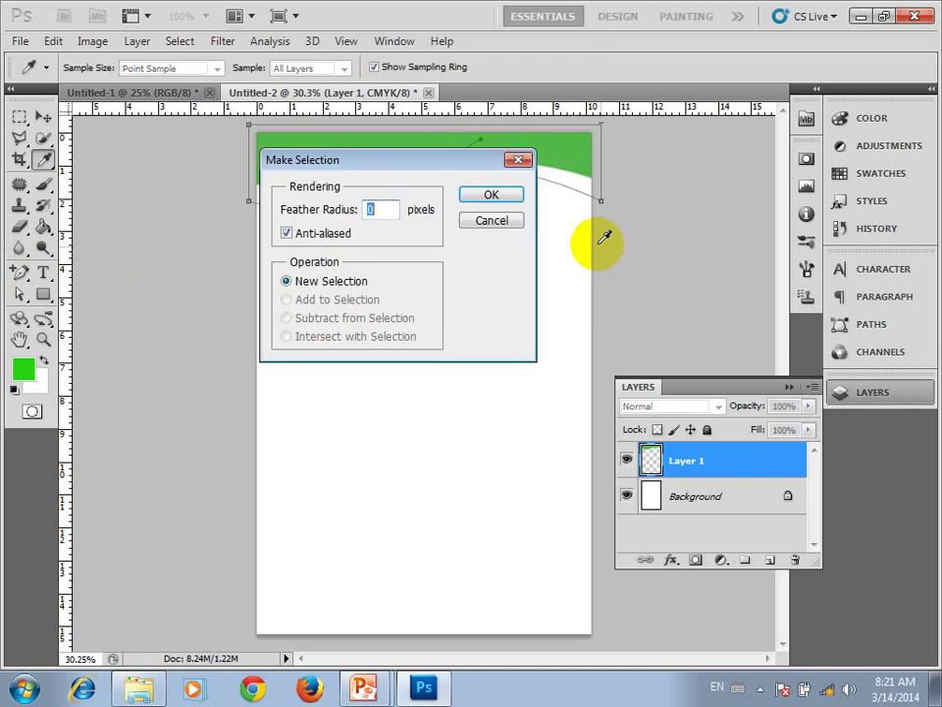
left_click(480, 194)
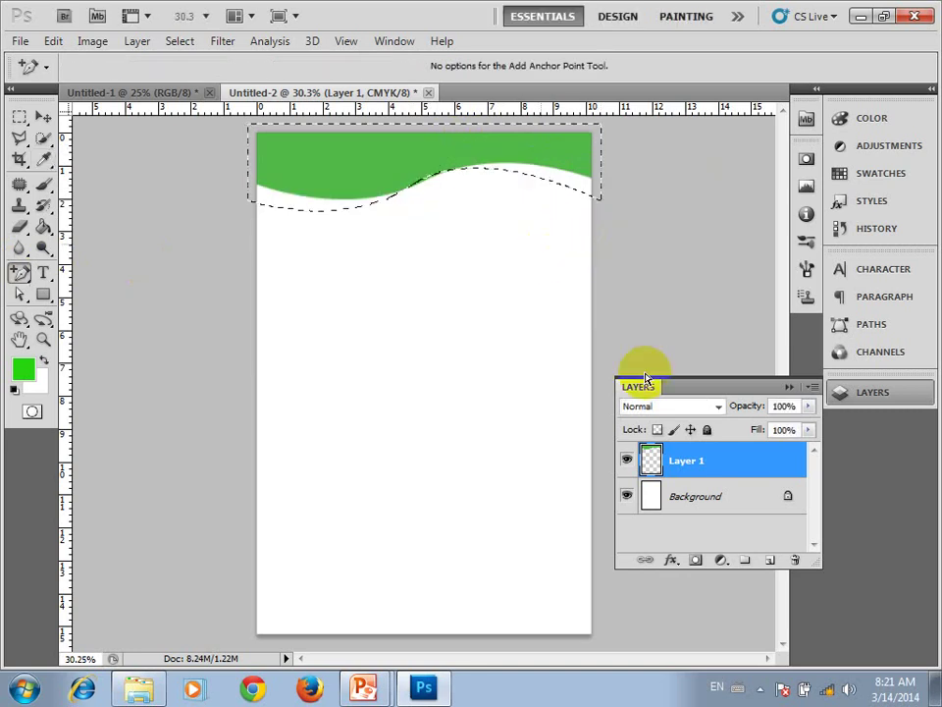
On a new layer, fill the wave selection with a lighter green and deselect.
left_click(770, 560)
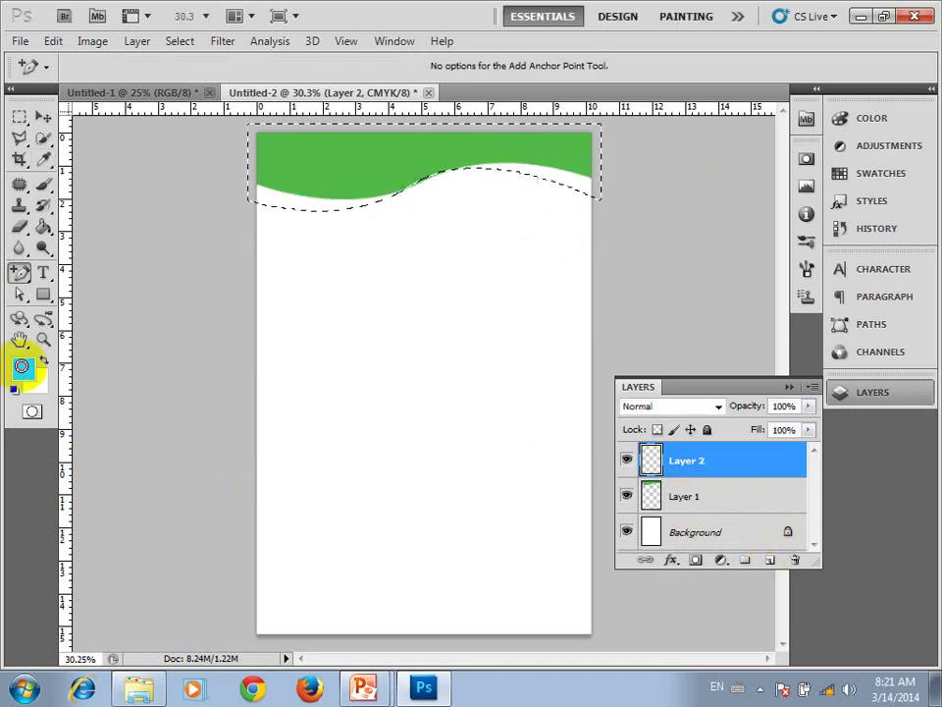
left_click(22, 366)
left_click(367, 235)
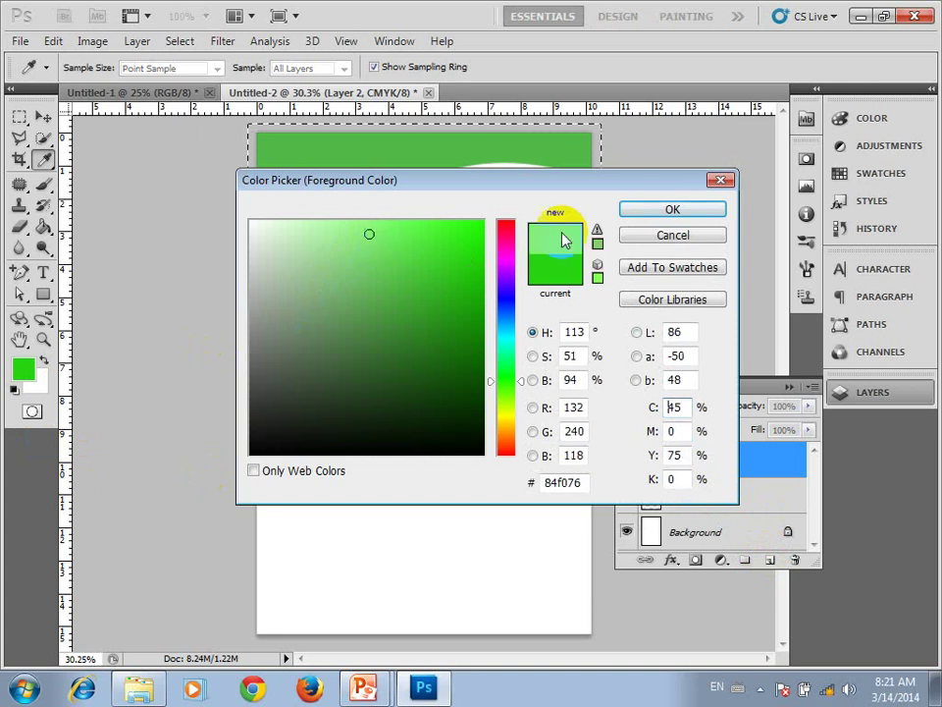
left_click(647, 209)
left_click(42, 228)
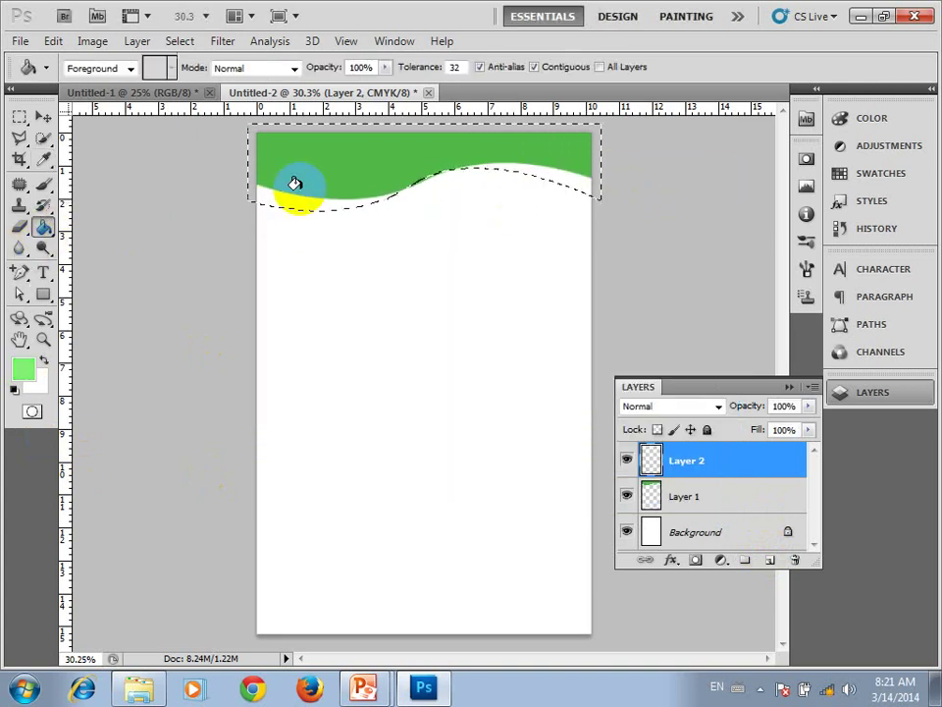
left_click(364, 160)
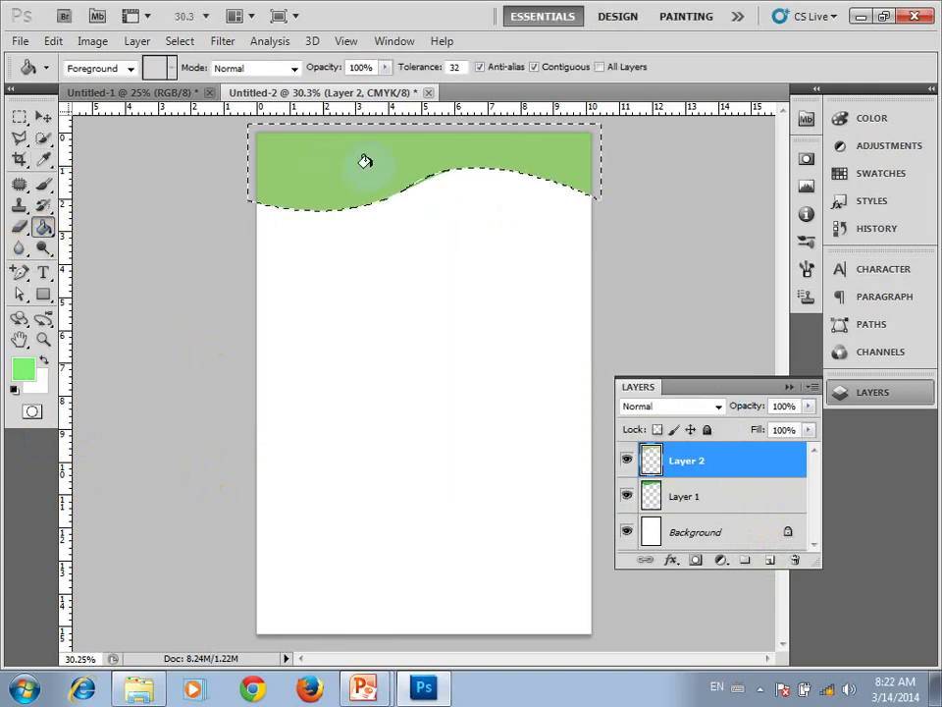
left_click(180, 41)
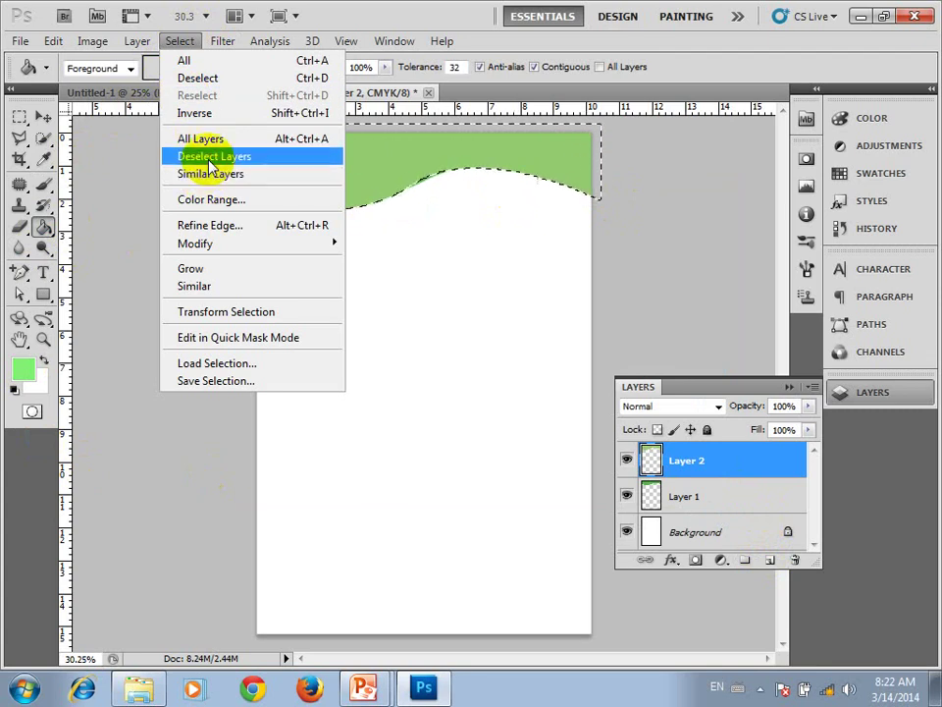
left_click(200, 78)
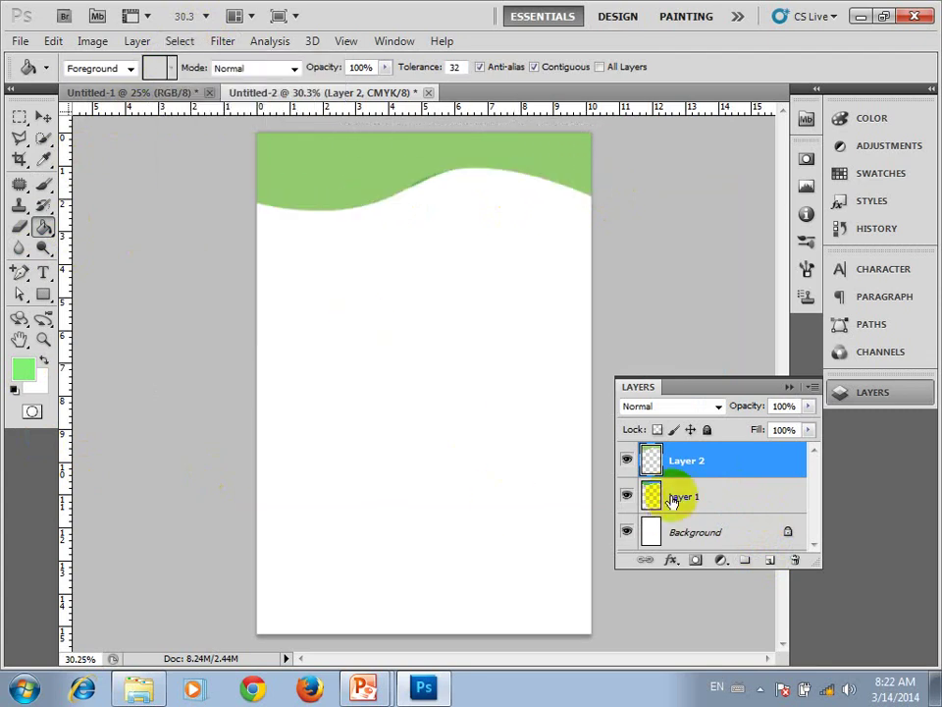
Move Layer 2 below Layer 1 so the pale green edge shows beneath.
left_click_drag(696, 465, 700, 510)
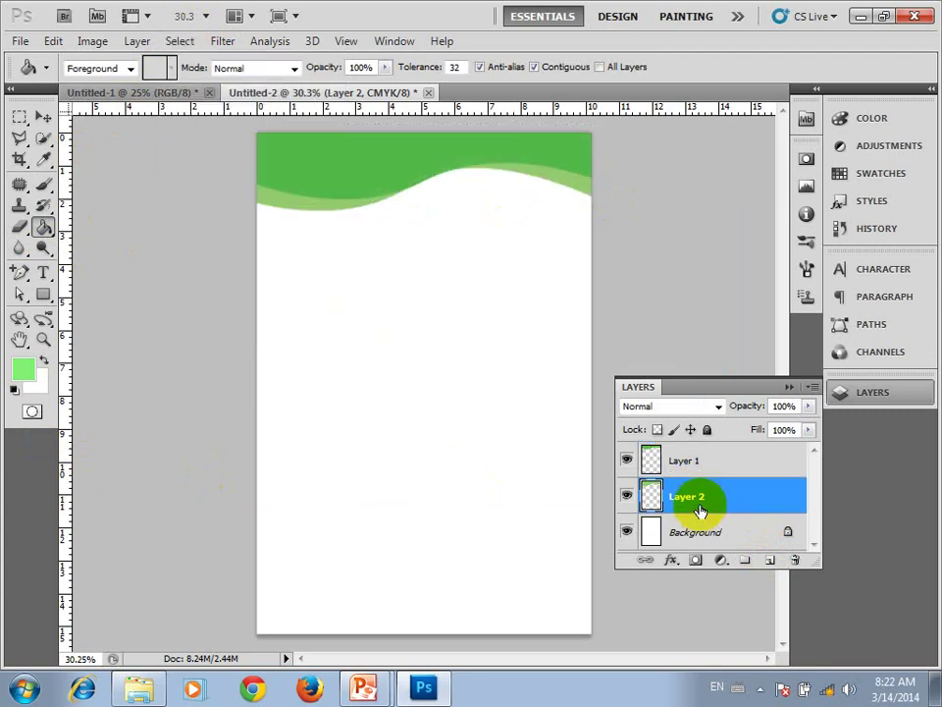
left_click(458, 160)
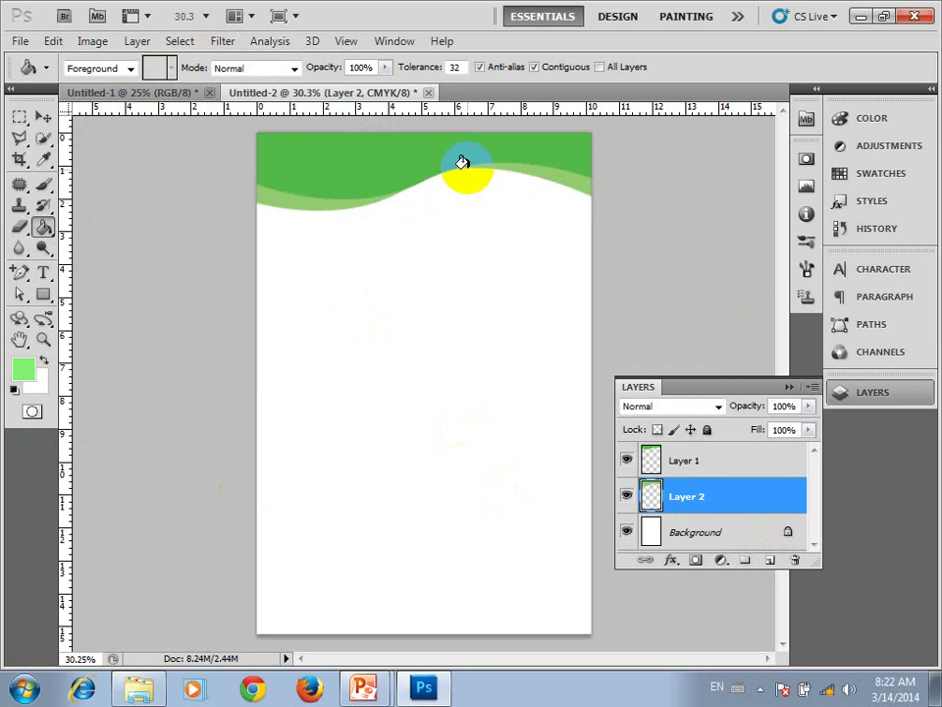
left_click(552, 160)
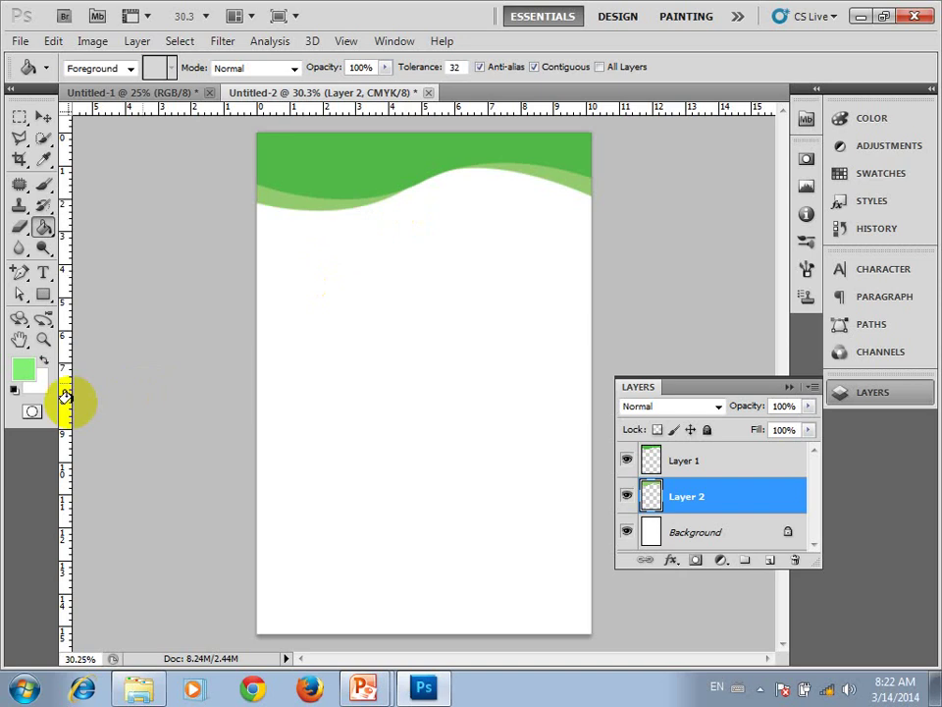
Set the foreground to web-safe light green #99ff66 using Only Web Colors, then select Layer 2.
left_click(25, 373)
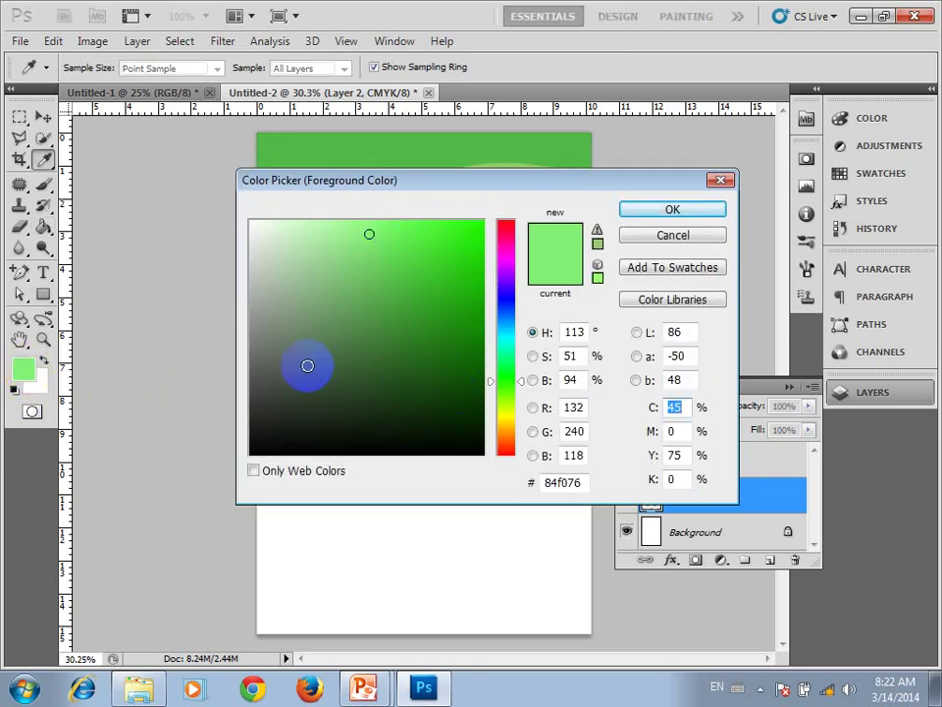
left_click(253, 471)
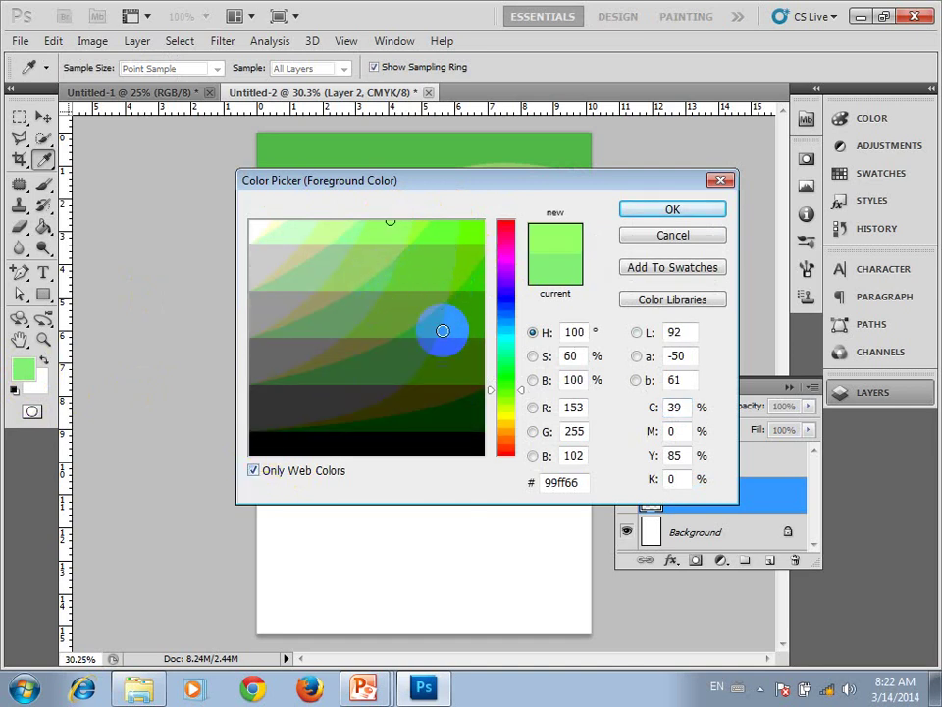
left_click_drag(583, 180, 462, 220)
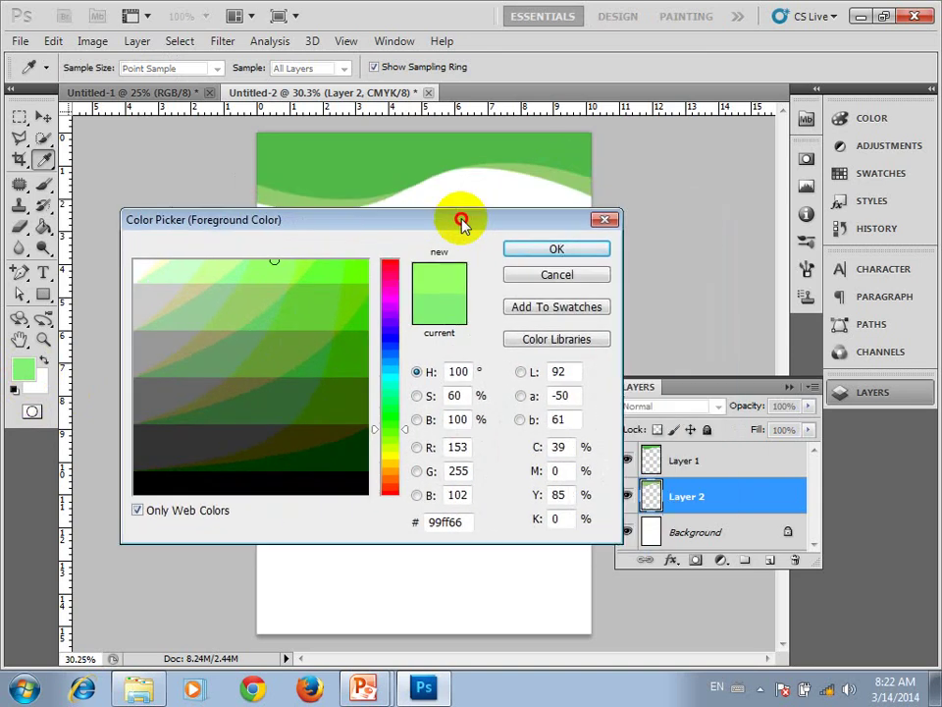
left_click(555, 251)
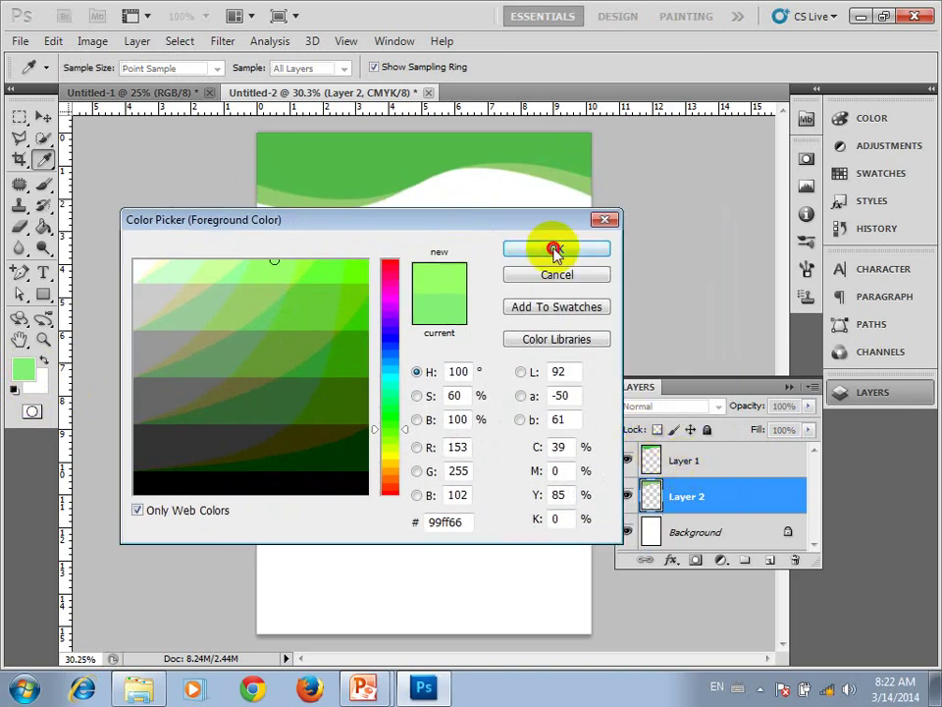
left_click(649, 499, "ctrl")
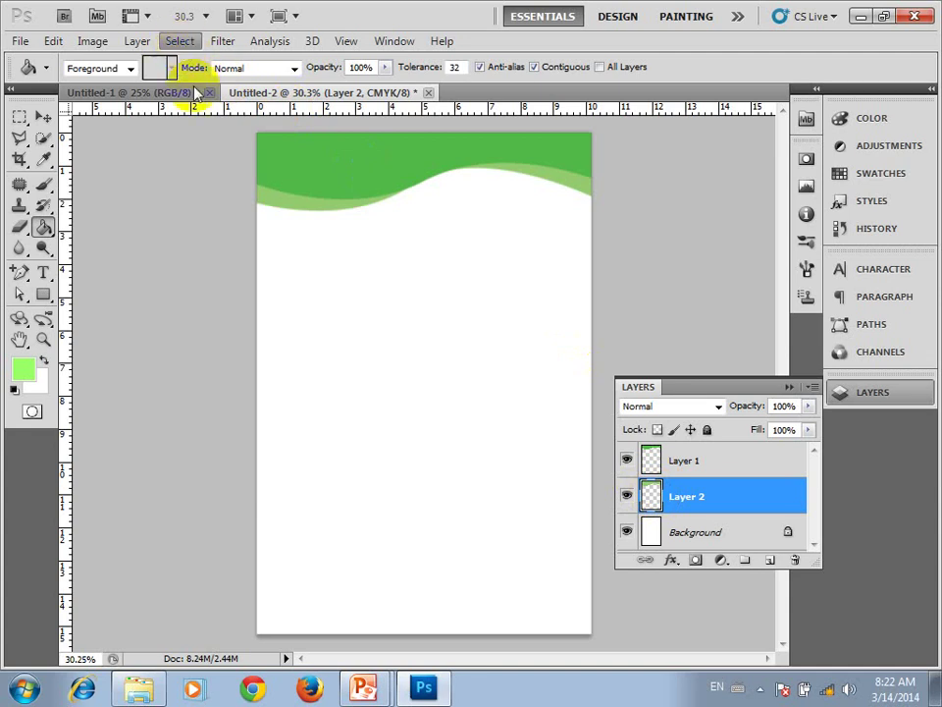
Reload the saved wave selection over the header.
left_click(179, 40)
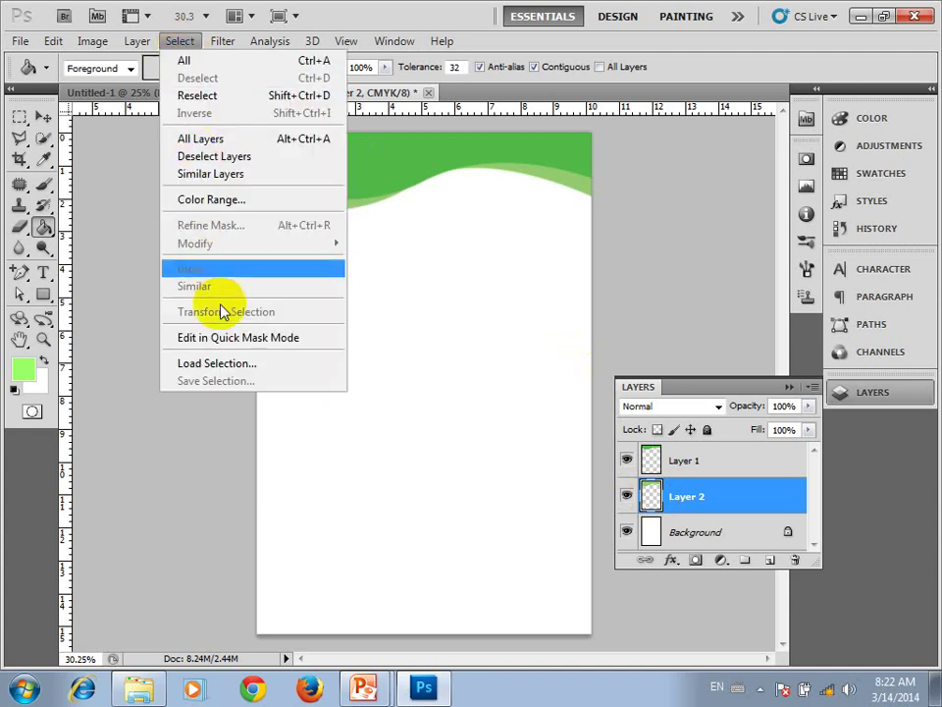
left_click(244, 365)
left_click(774, 187)
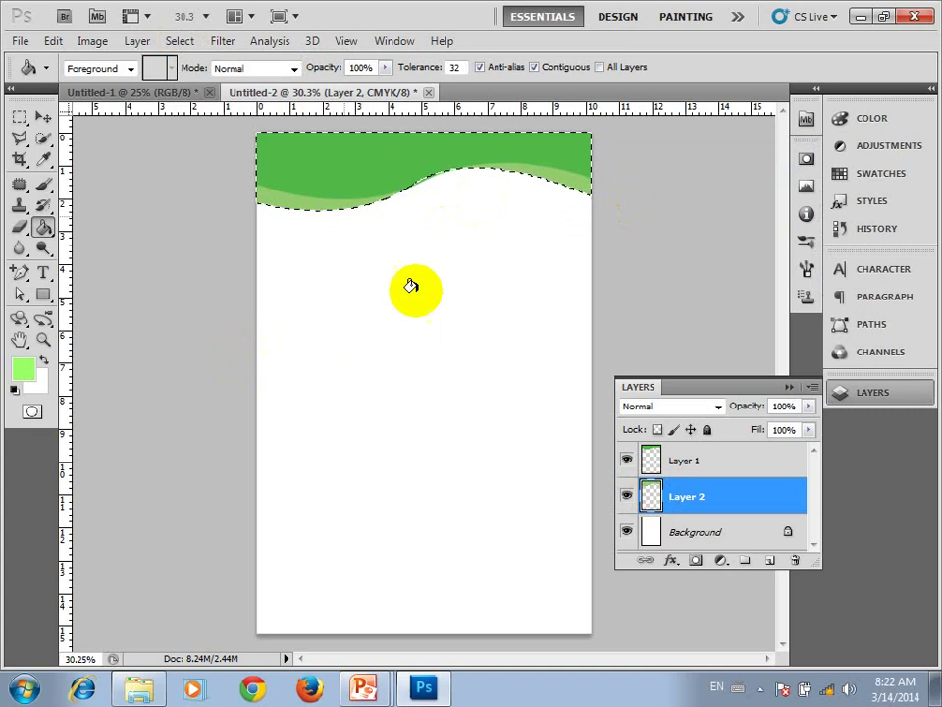
Fill the wave selection with bright green #33cc00.
left_click(23, 369)
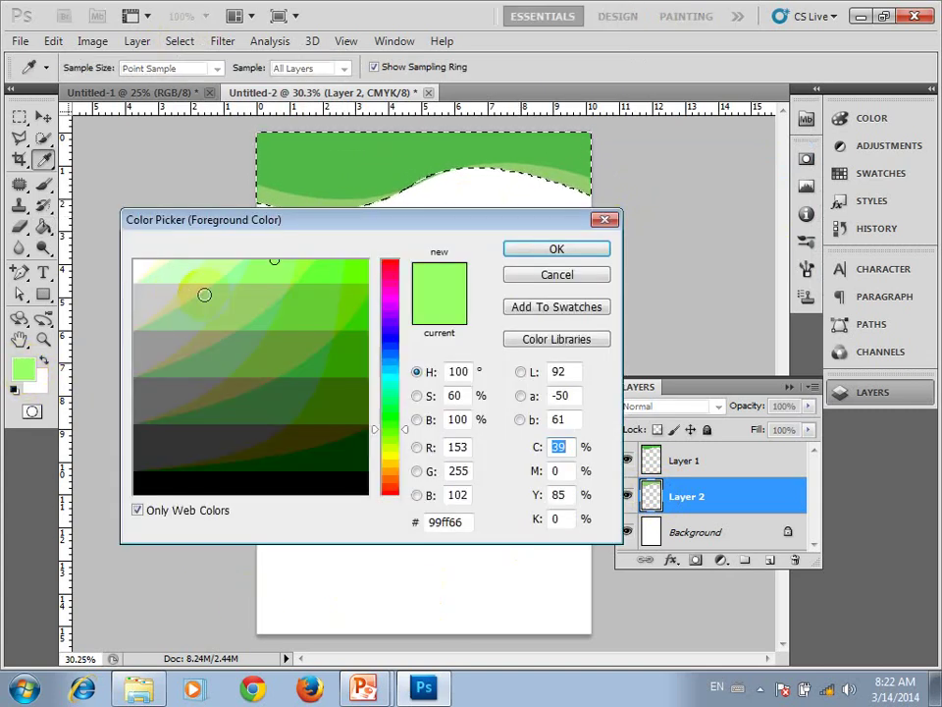
left_click(383, 160)
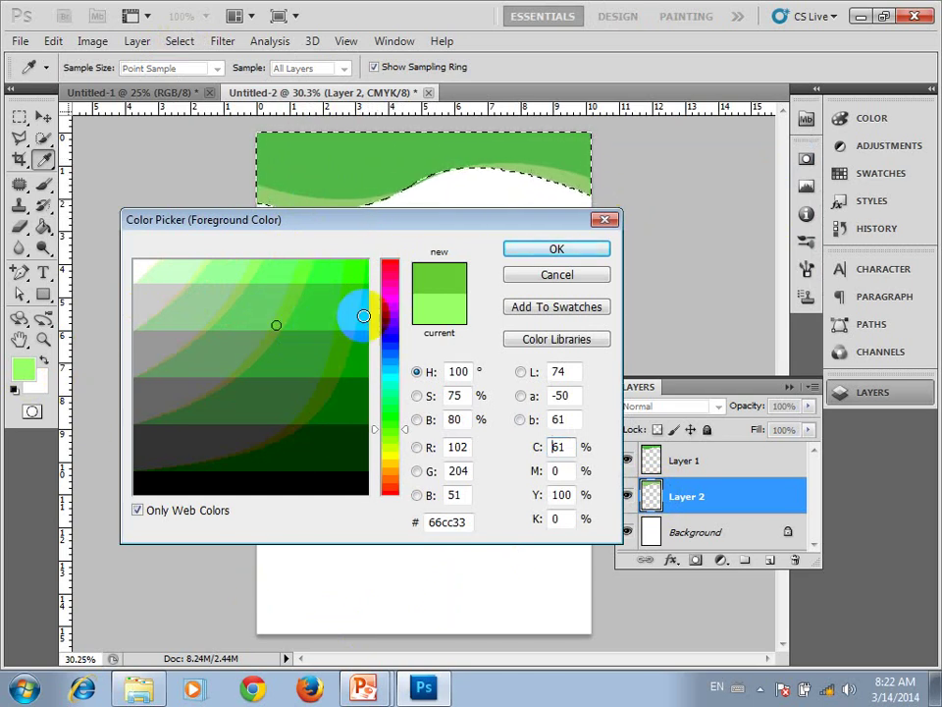
left_click(349, 314)
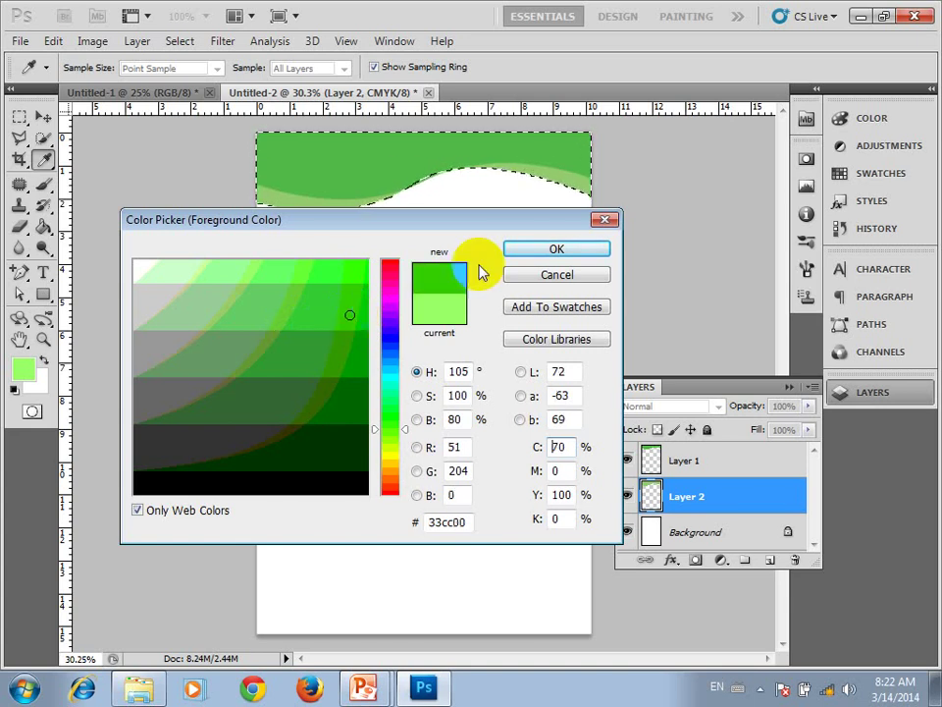
left_click(538, 249)
left_click(340, 174)
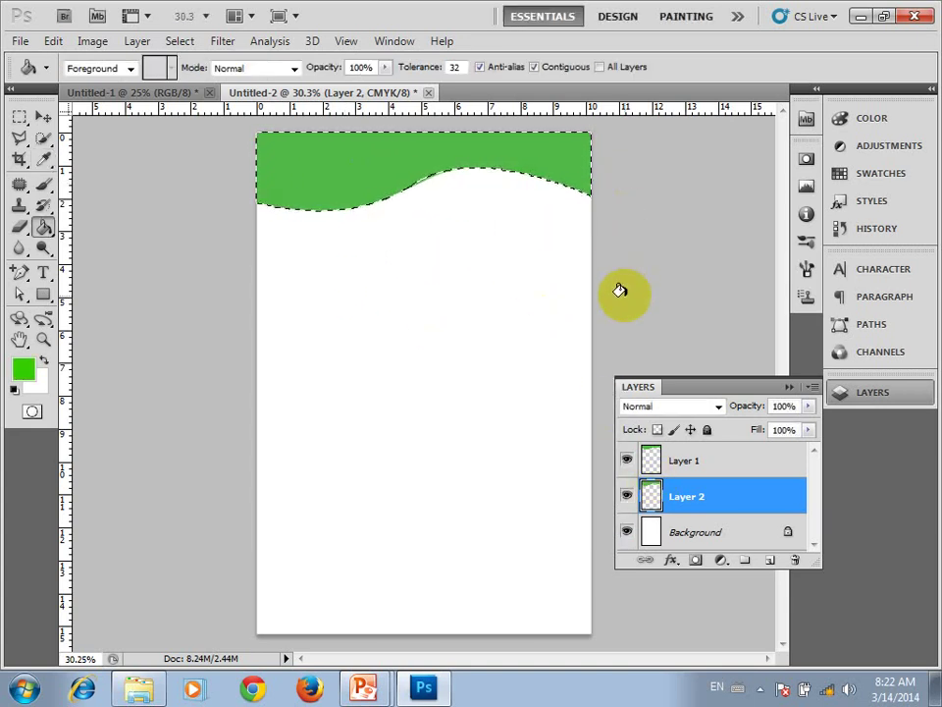
Undo the bright green fill, refill the pale strip with #ccff99, and deselect.
left_click(54, 41)
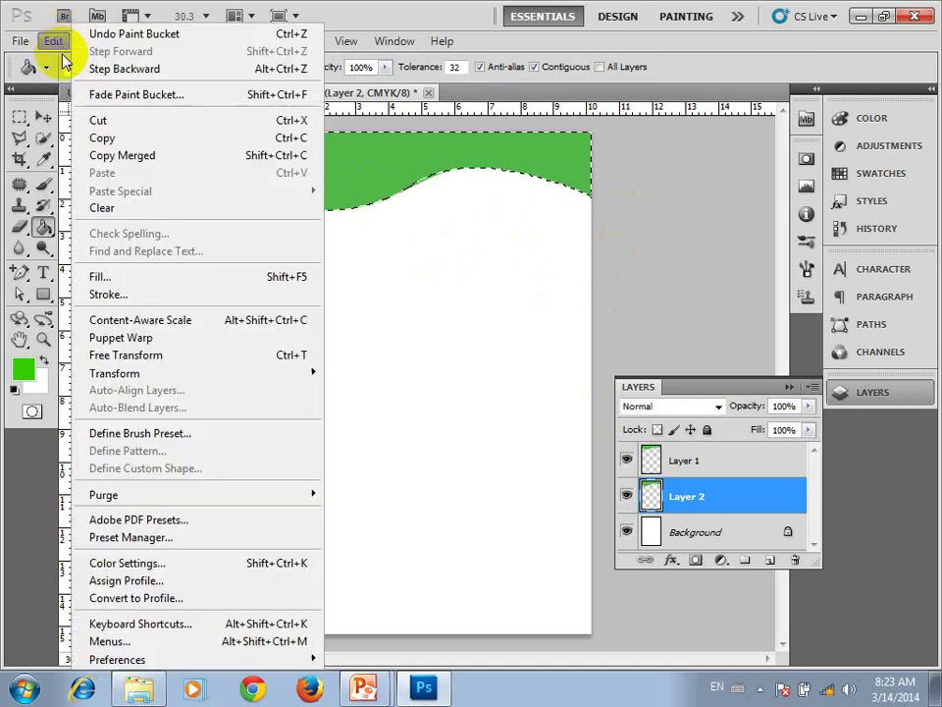
left_click(128, 34)
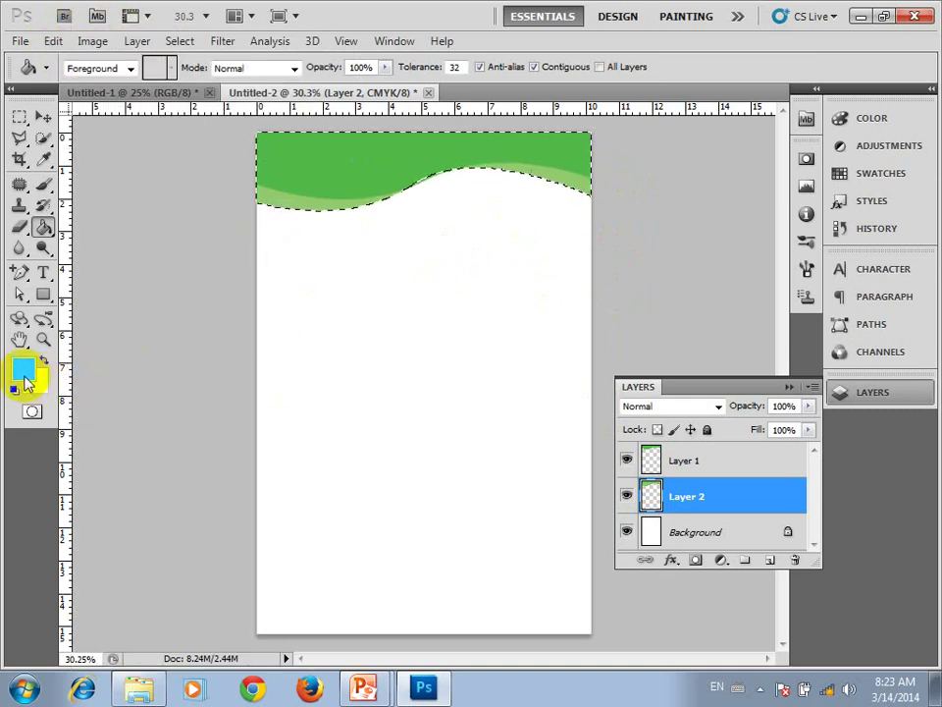
left_click(23, 369)
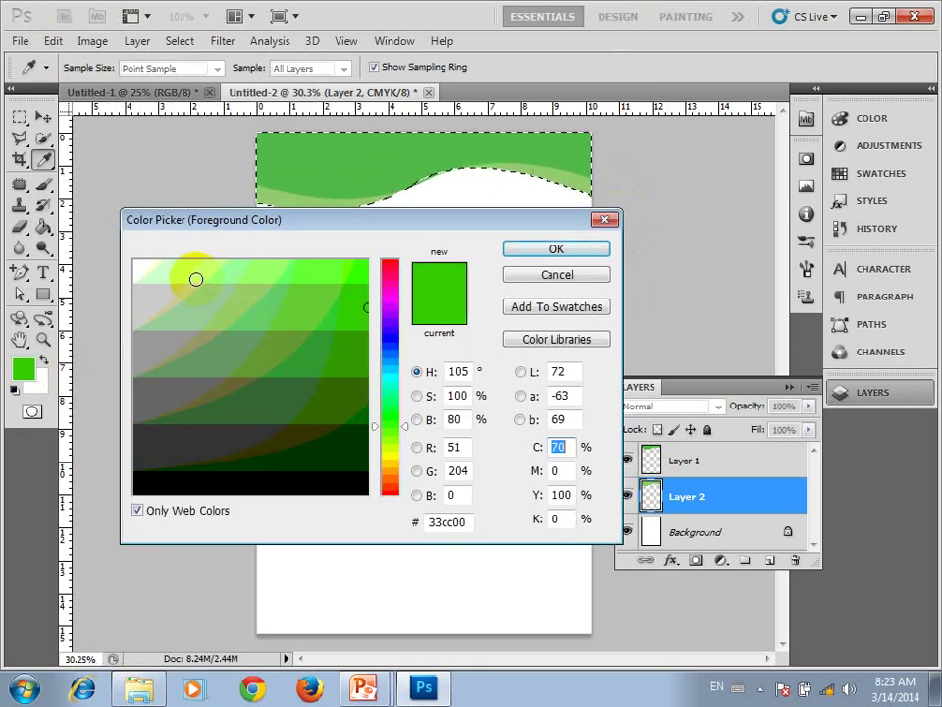
left_click(197, 279)
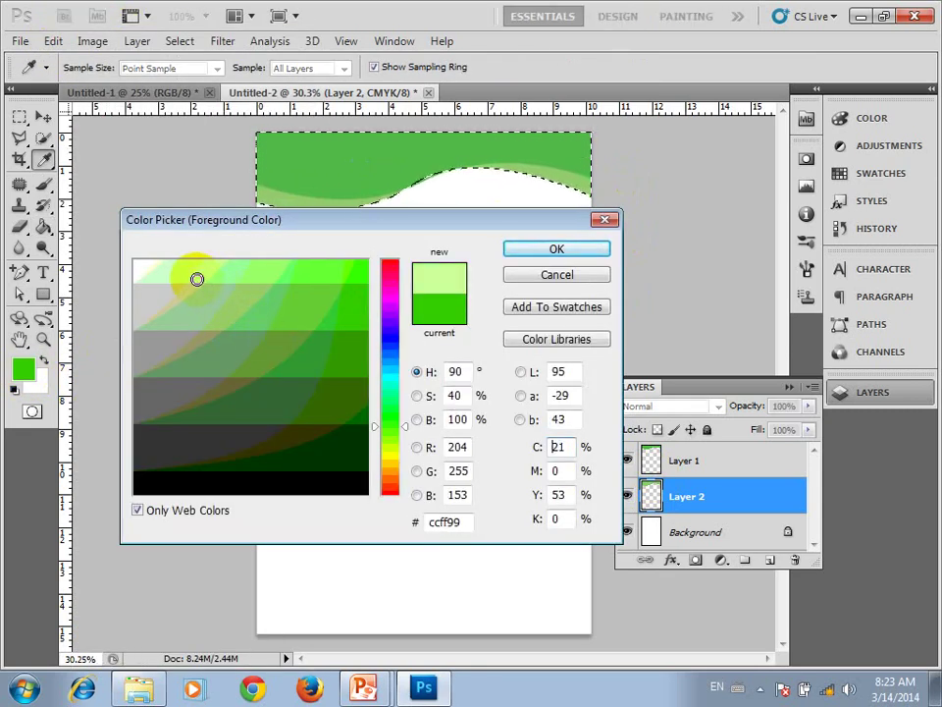
left_click(557, 249)
left_click(809, 295)
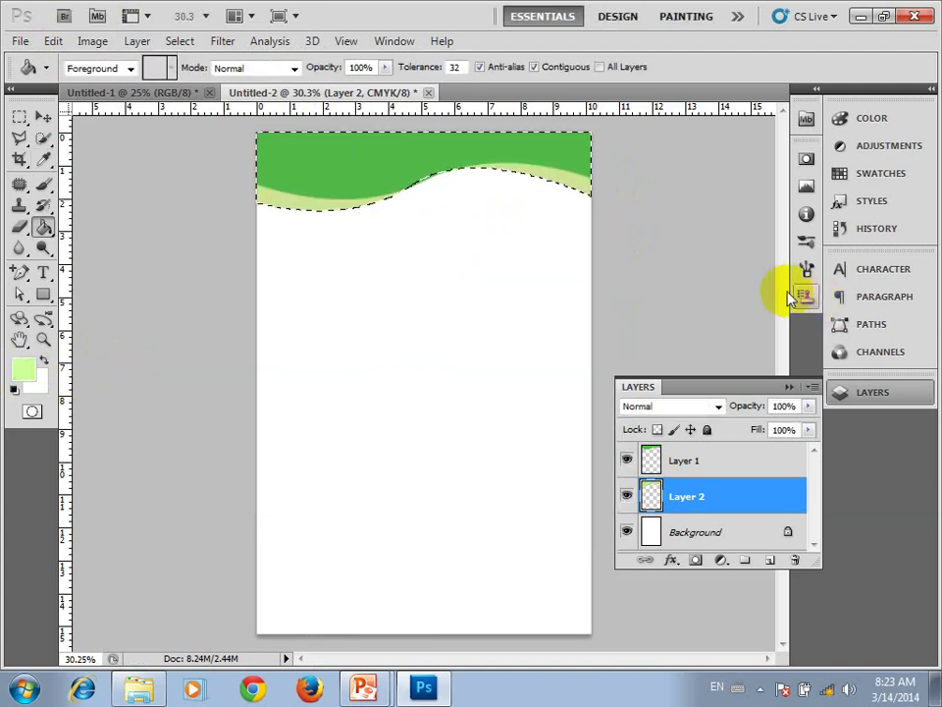
key("ctrl+d")
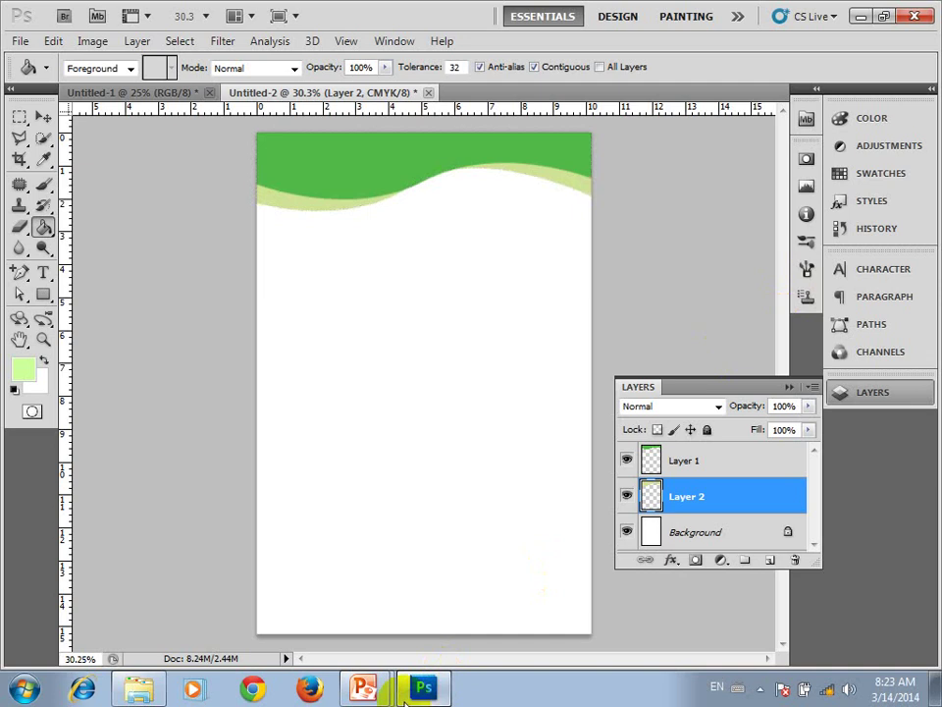
Browse to Photoshop Practices > Logo > Logo in Windows Explorer and open act_b.jpg.
left_click(23, 688)
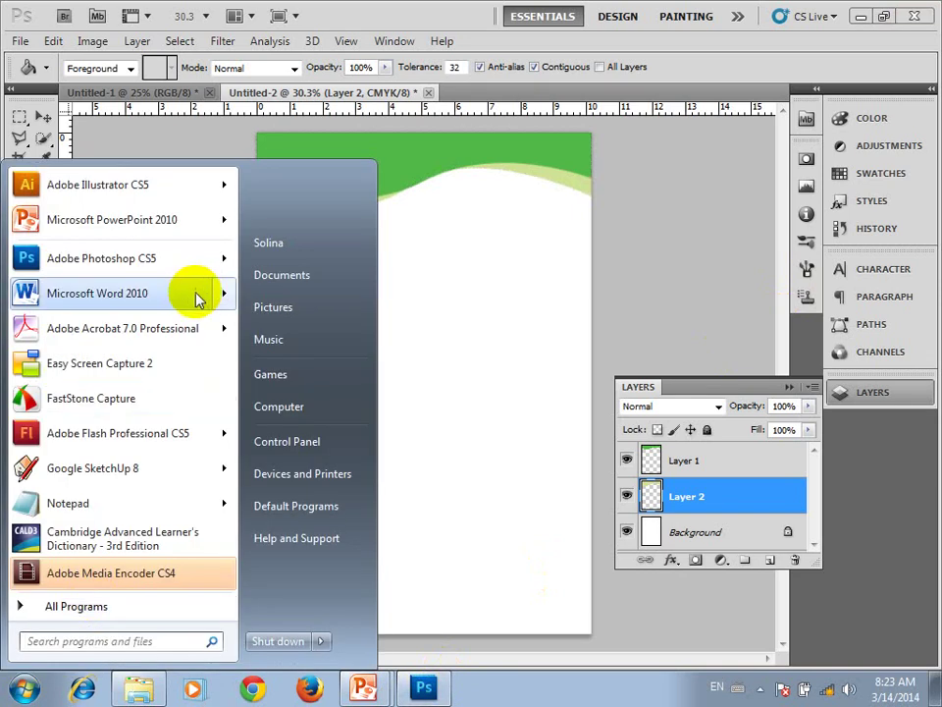
left_click(138, 688)
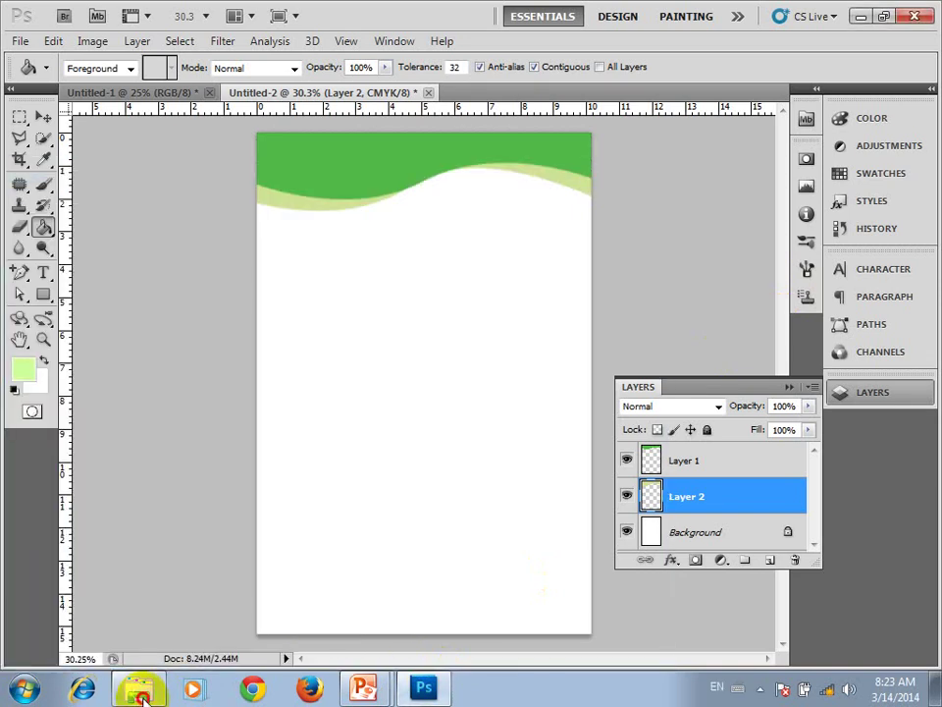
left_click(138, 688)
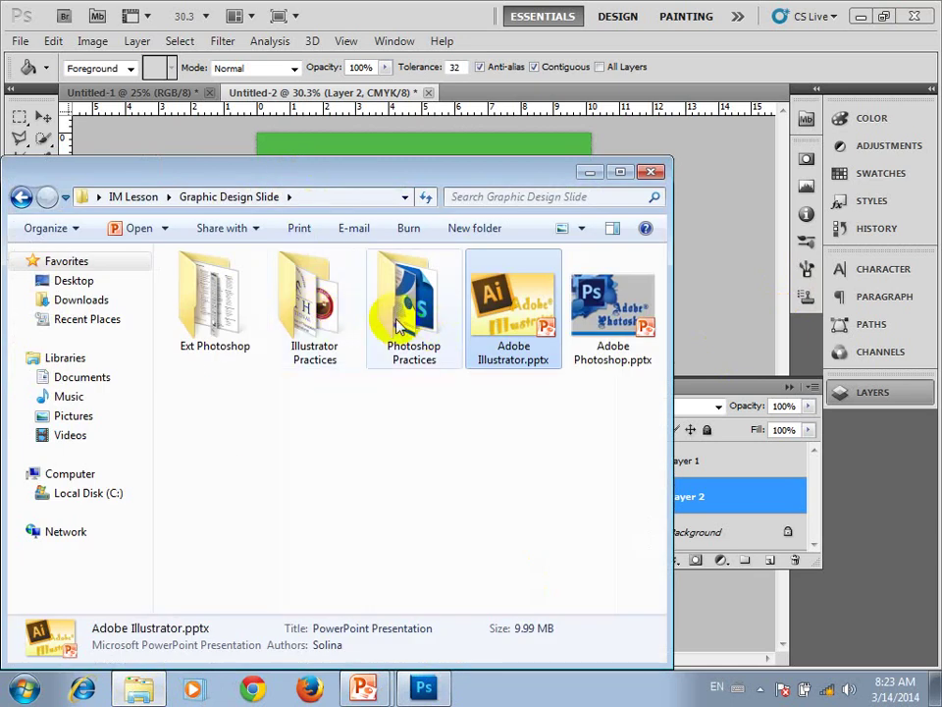
double_click(393, 312)
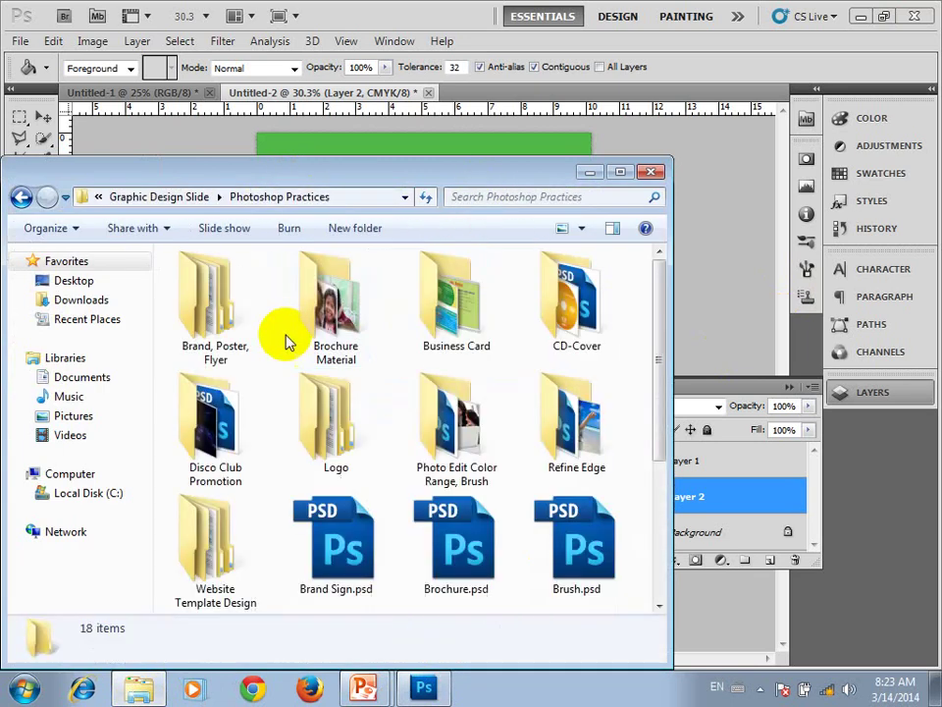
double_click(334, 446)
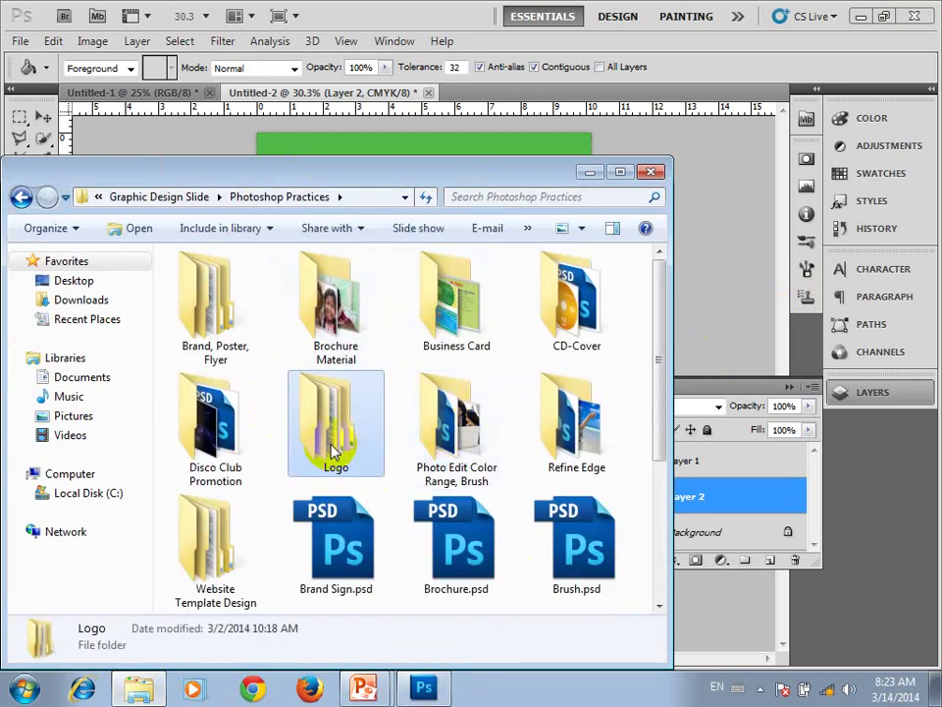
double_click(211, 303)
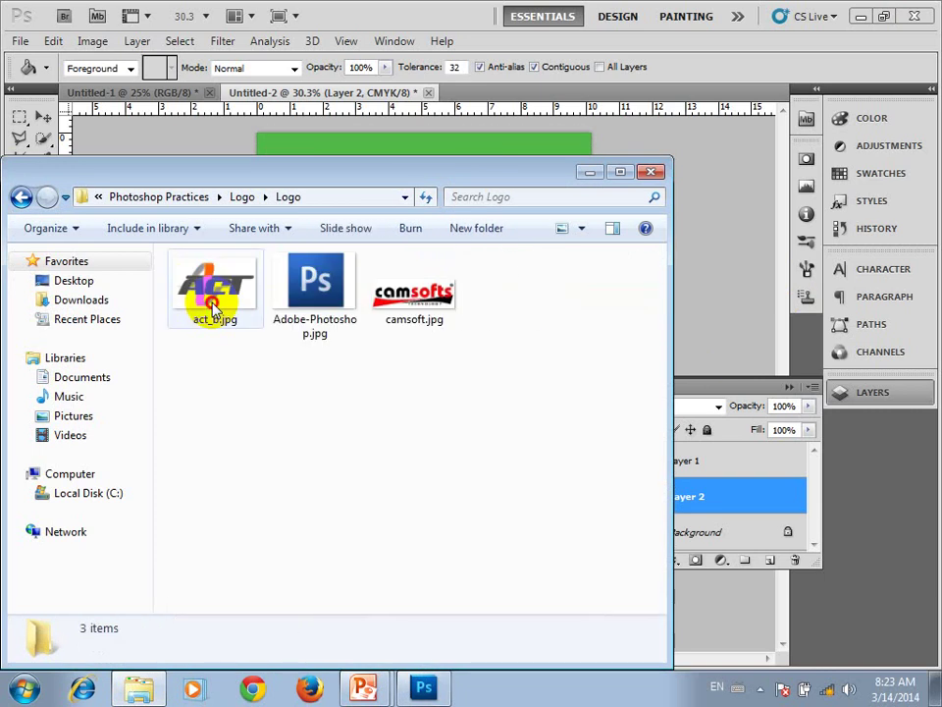
left_click(214, 309)
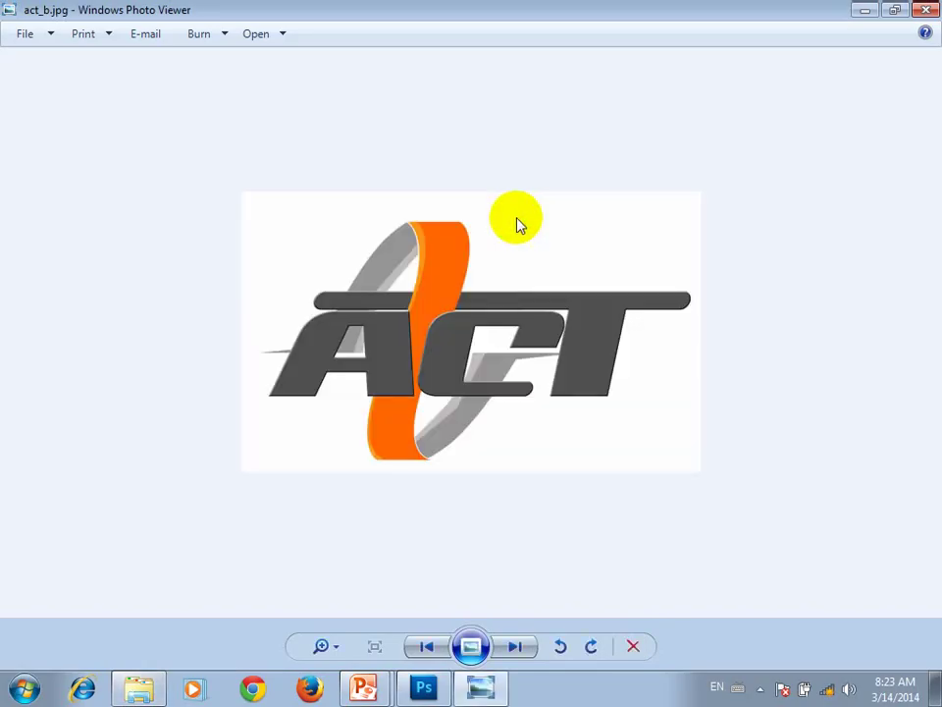
left_click(464, 271)
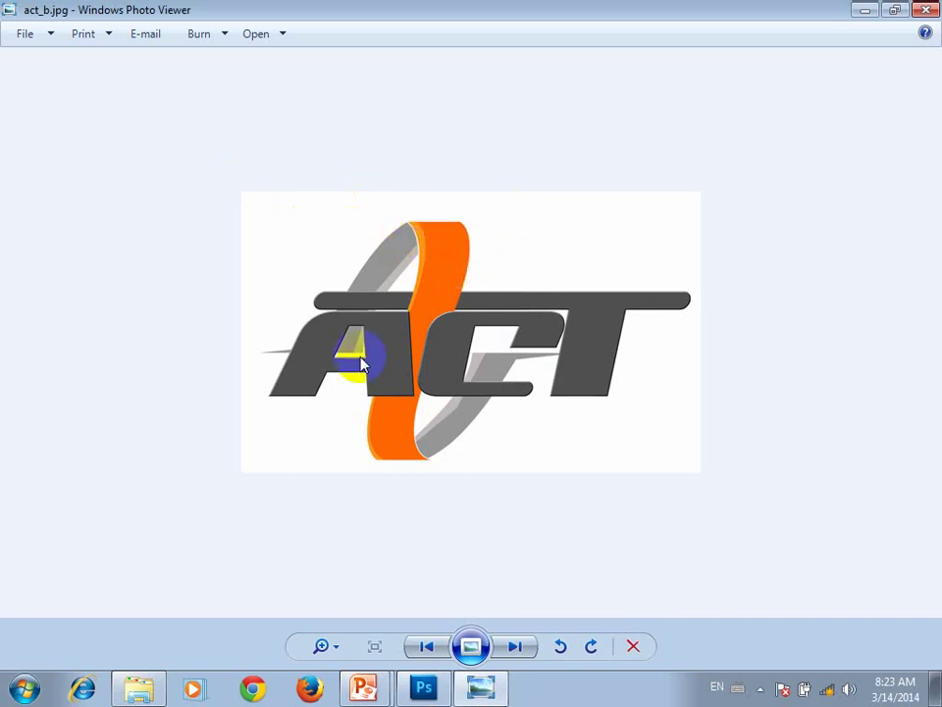
left_click(414, 295)
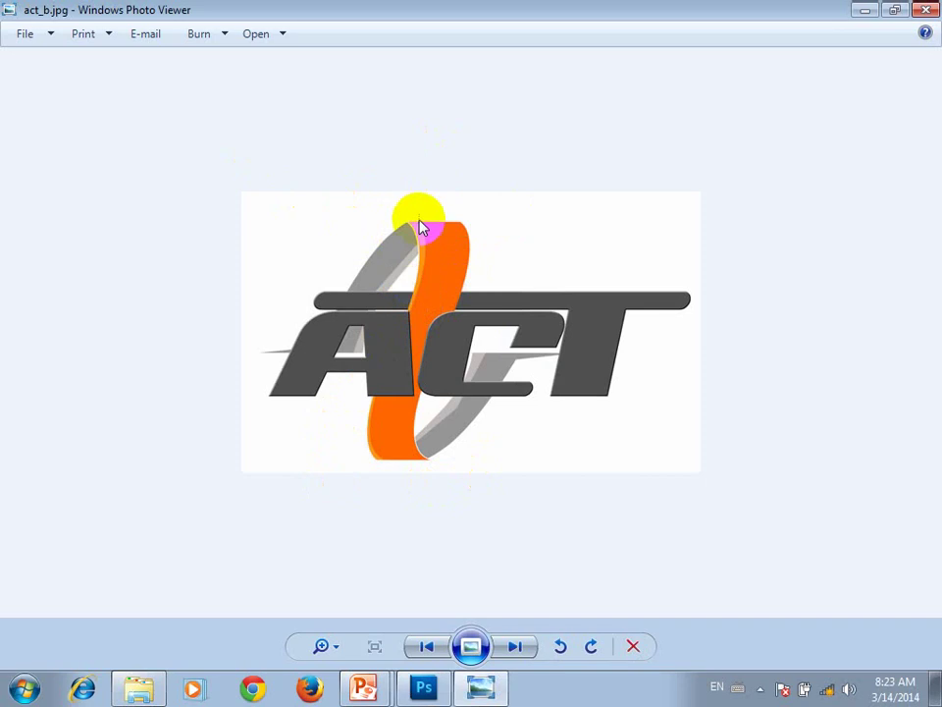
left_click(424, 349)
mouse_move(424, 349)
left_mouse_down()
mouse_move(407, 431)
mouse_move(406, 326)
mouse_move(440, 270)
mouse_move(405, 232)
left_mouse_up()
left_click(403, 443)
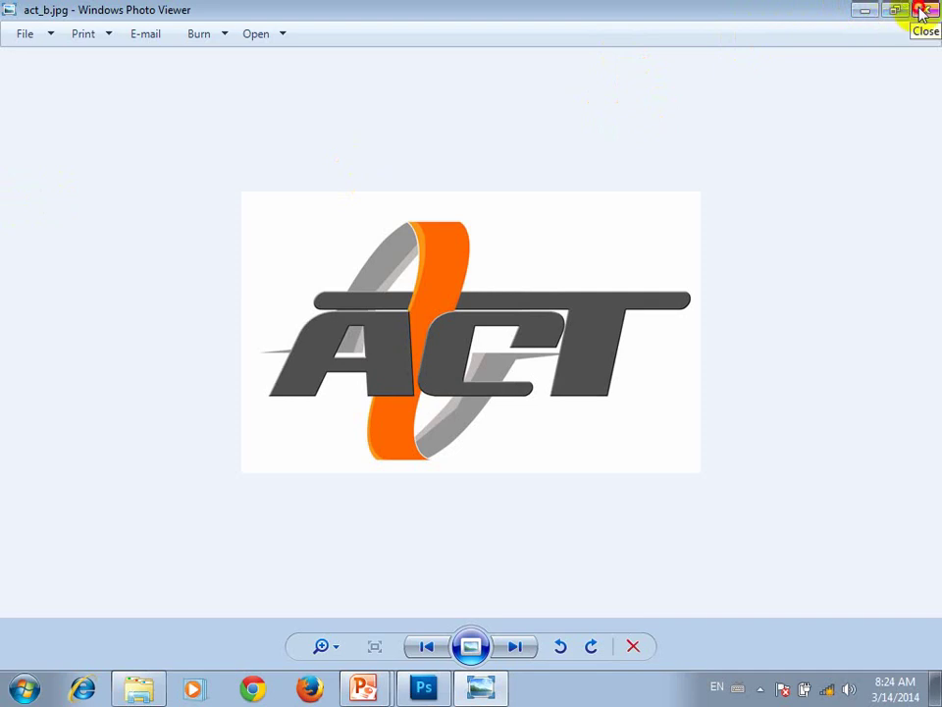
left_click(924, 10)
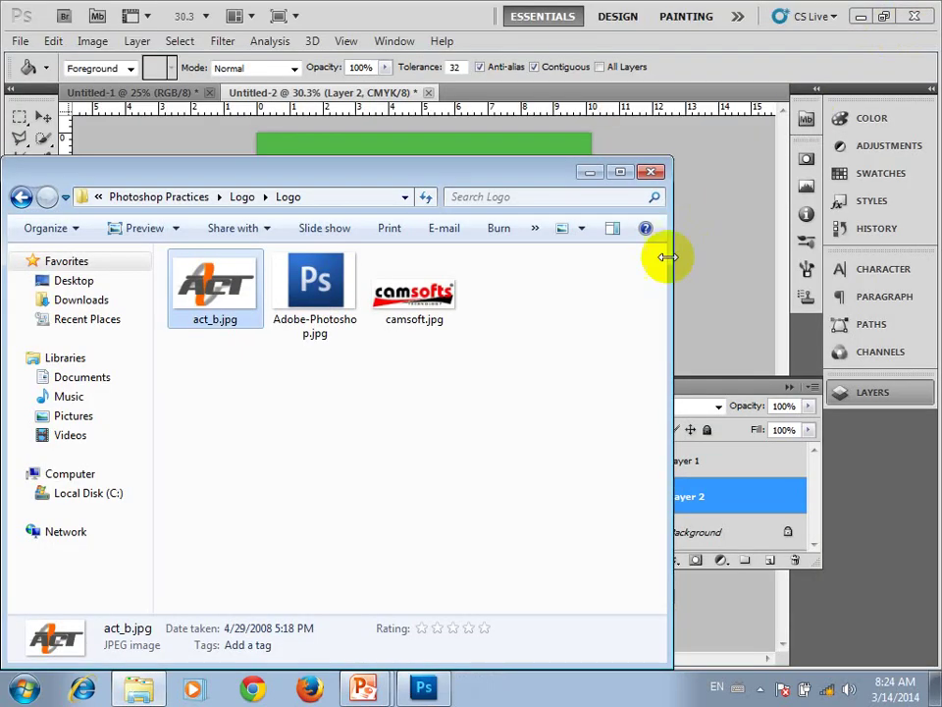
Back in Photoshop, refill the pale green band and make Layer 1 active.
left_click(590, 173)
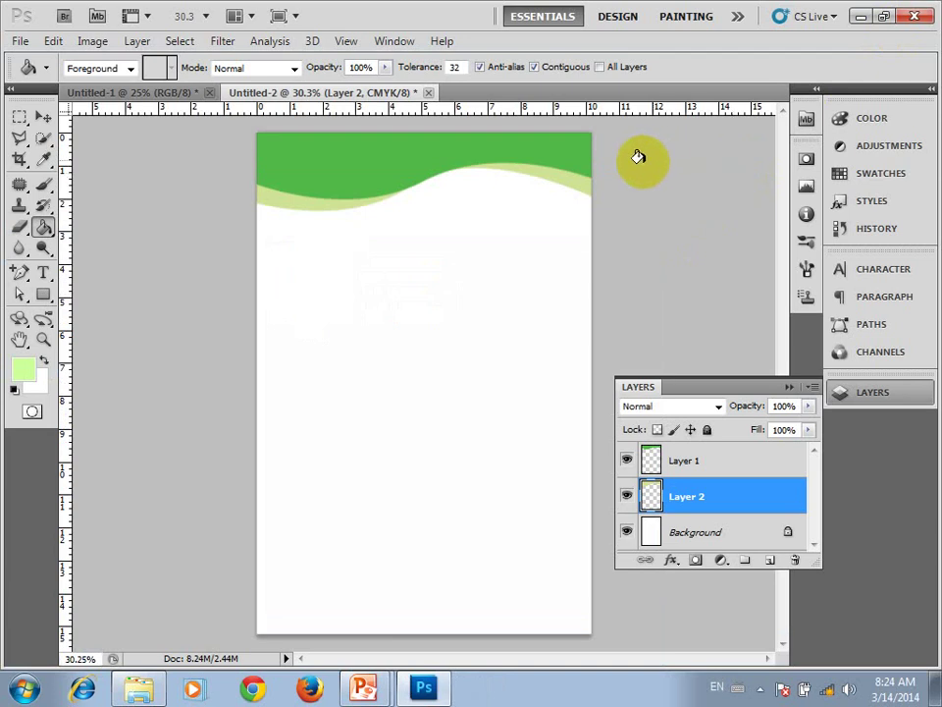
left_click(564, 167)
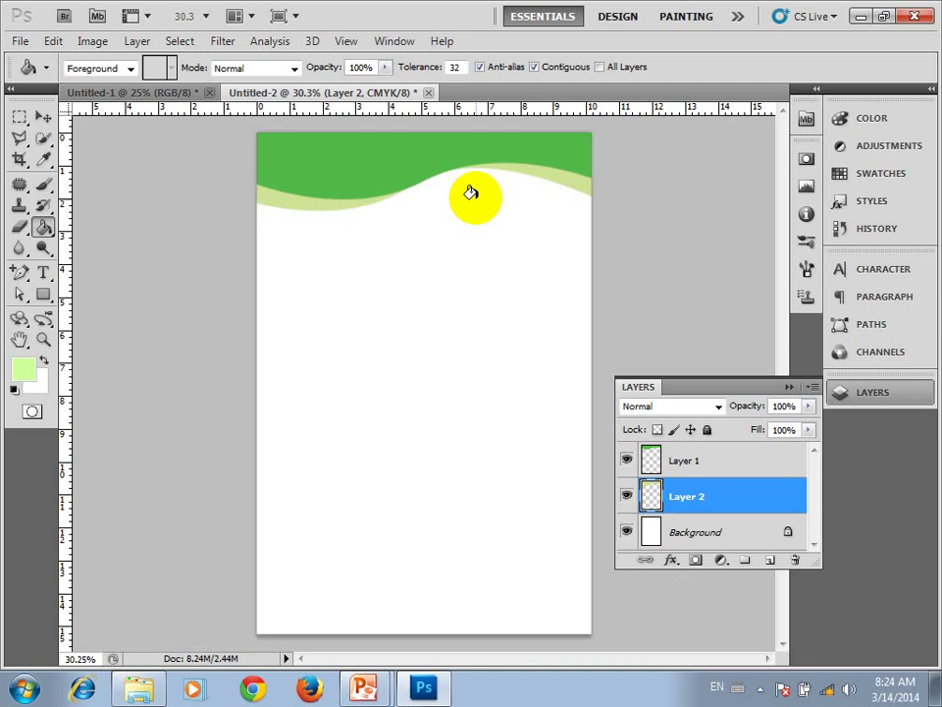
left_click(326, 143)
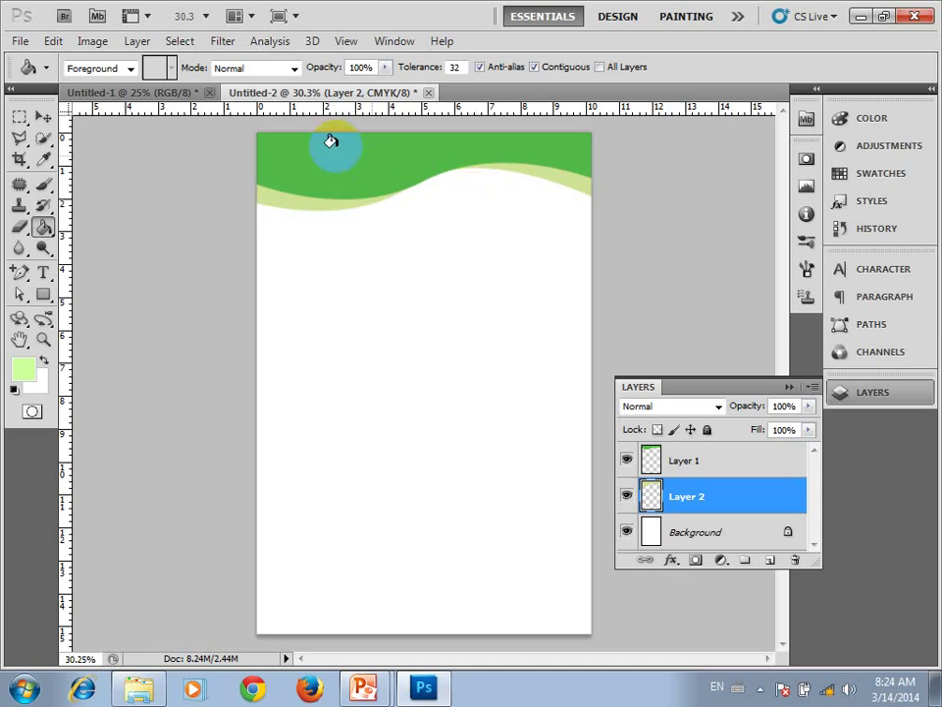
left_click(282, 187)
left_click(275, 205)
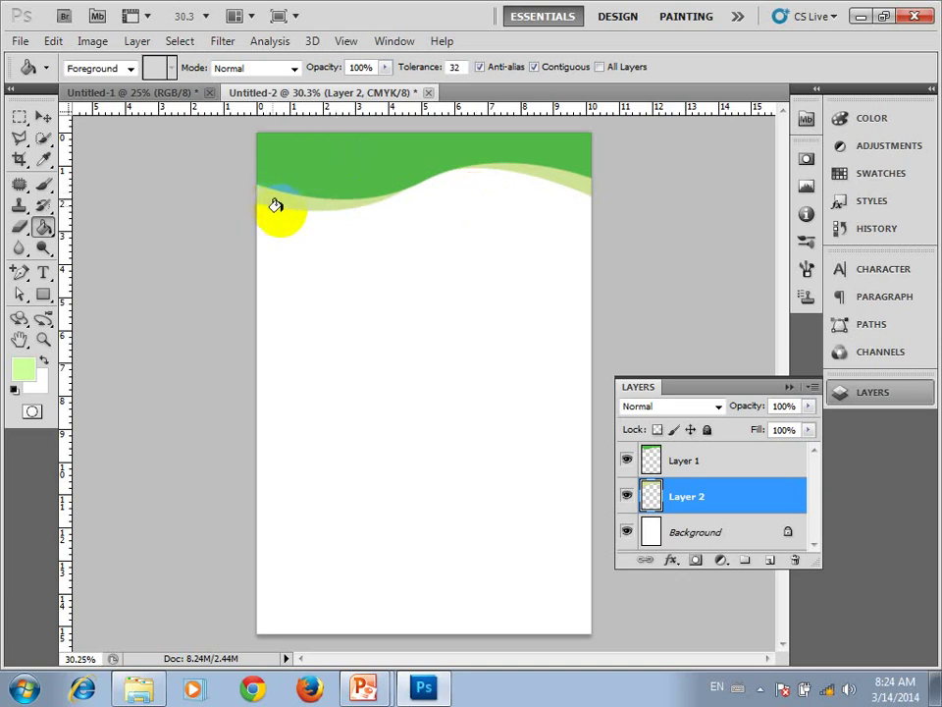
left_click(42, 118)
left_click(326, 182)
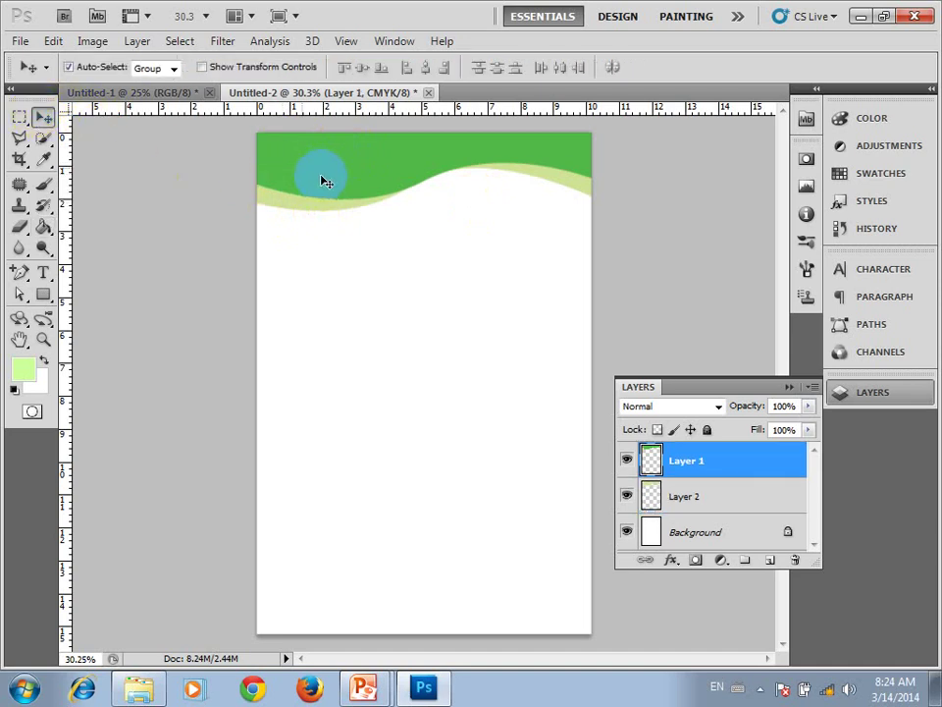
Load Layer 1's transparency as a selection around the dark green wave.
left_click(190, 43)
left_click(243, 361)
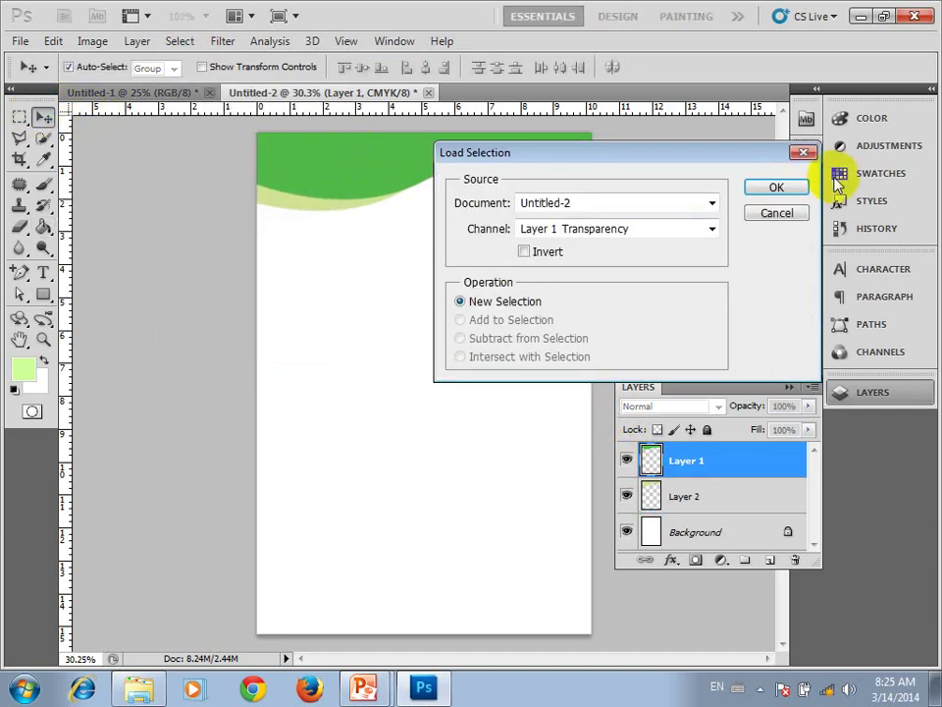
left_click(776, 188)
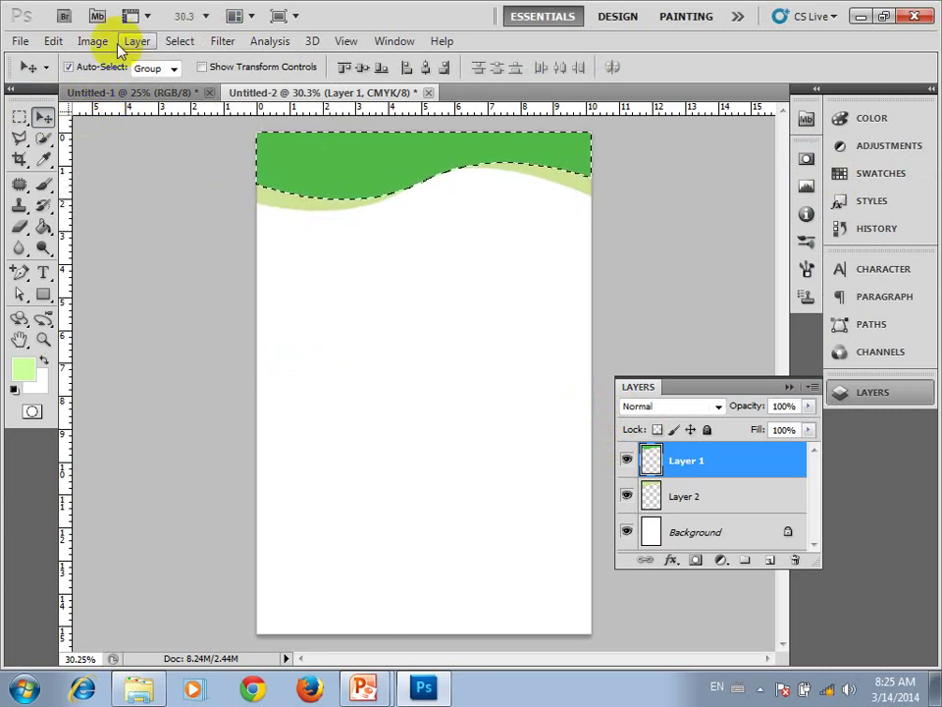
Set up a 1 px #ffff66 stroke with Location Outside.
left_click(53, 40)
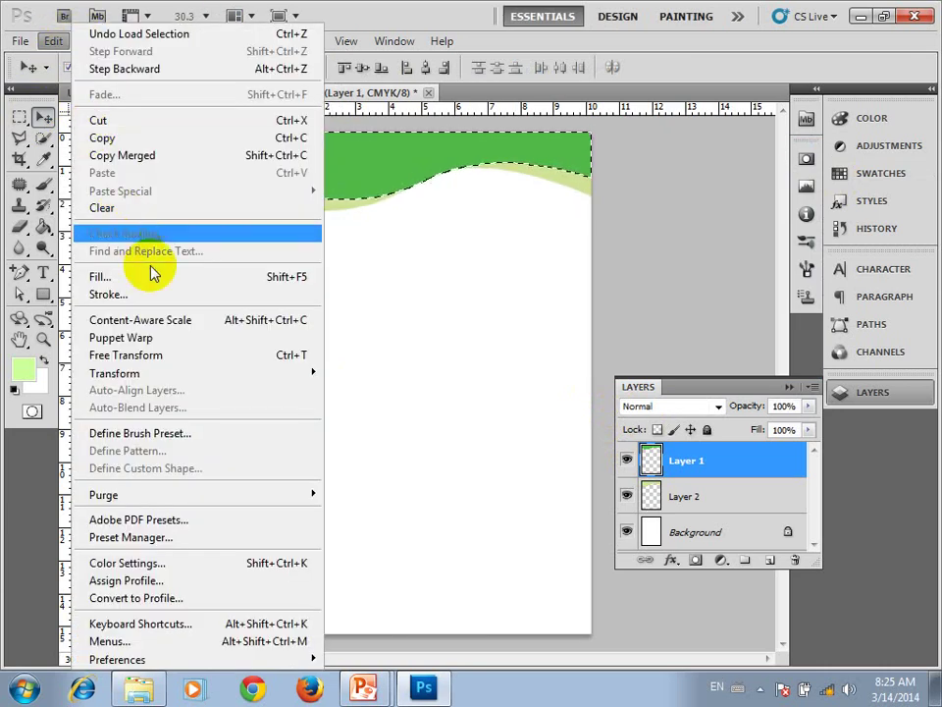
left_click(158, 295)
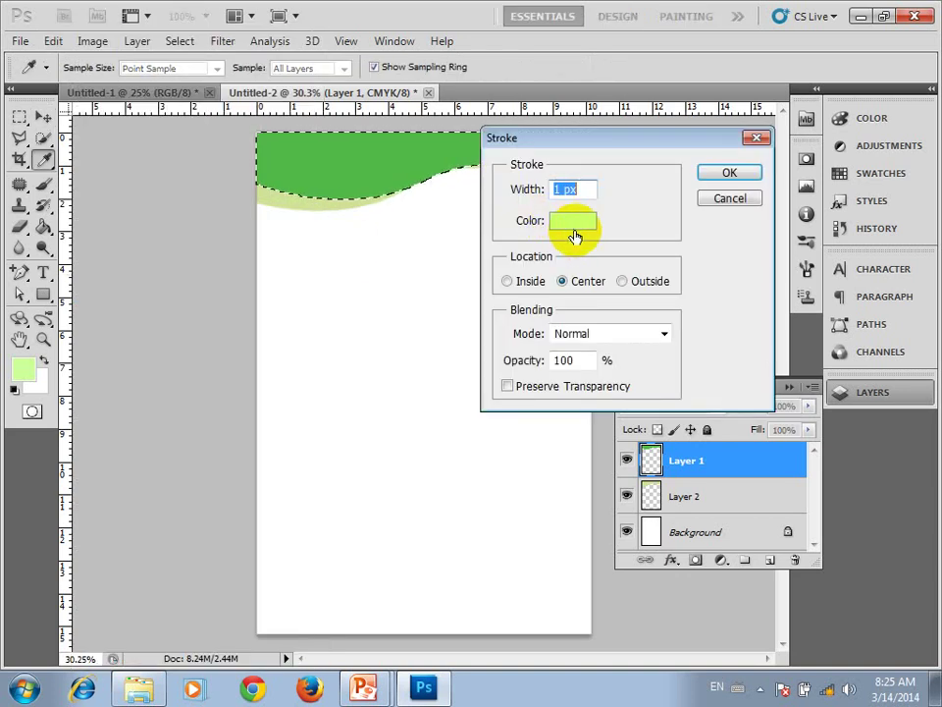
left_click(576, 229)
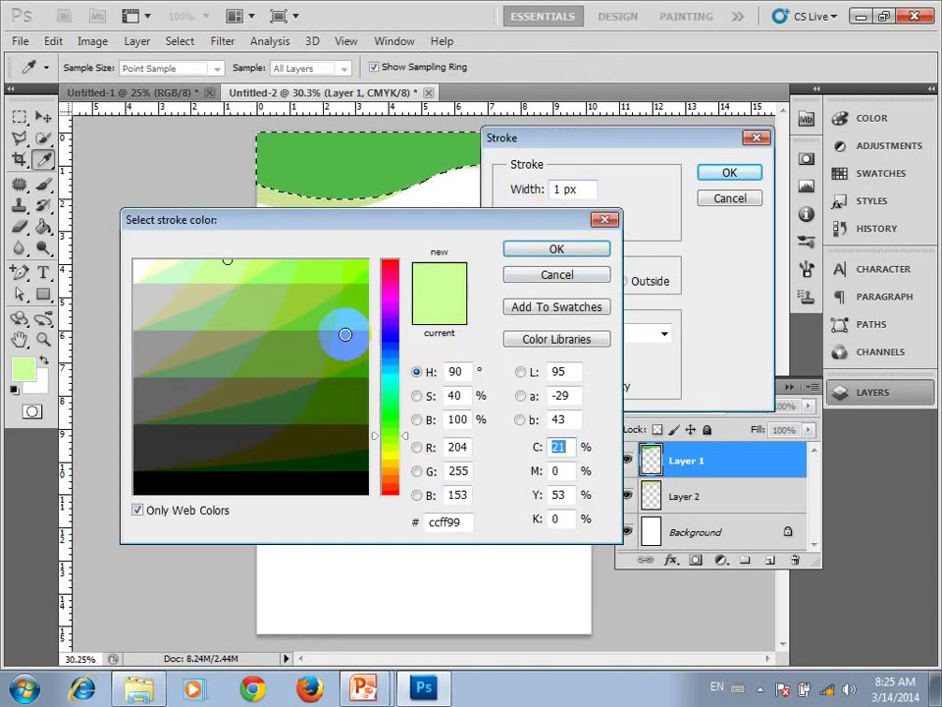
left_click(391, 461)
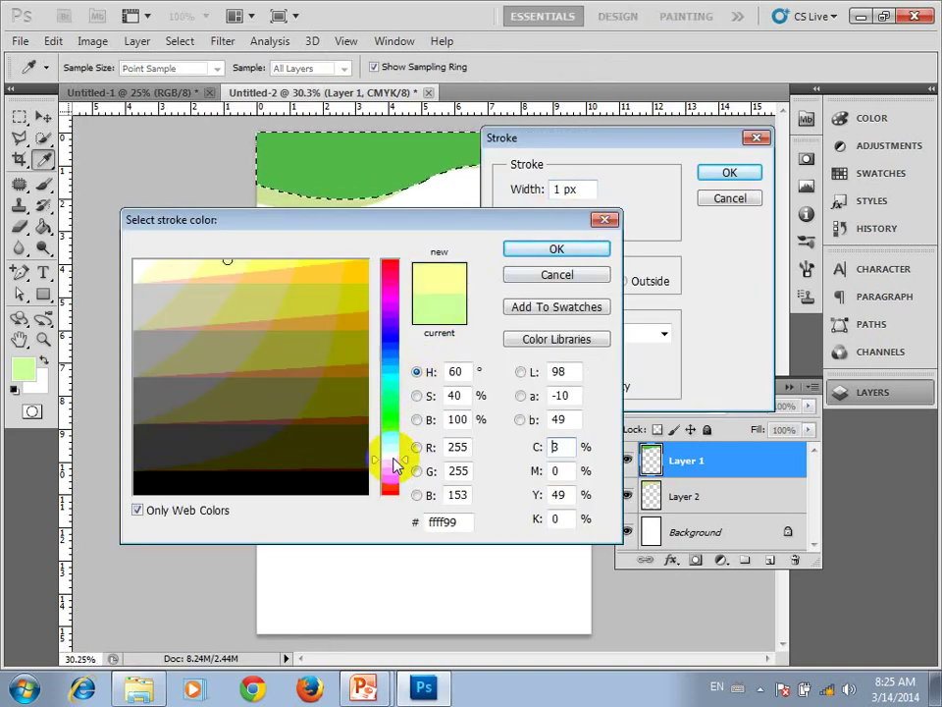
left_click(282, 263)
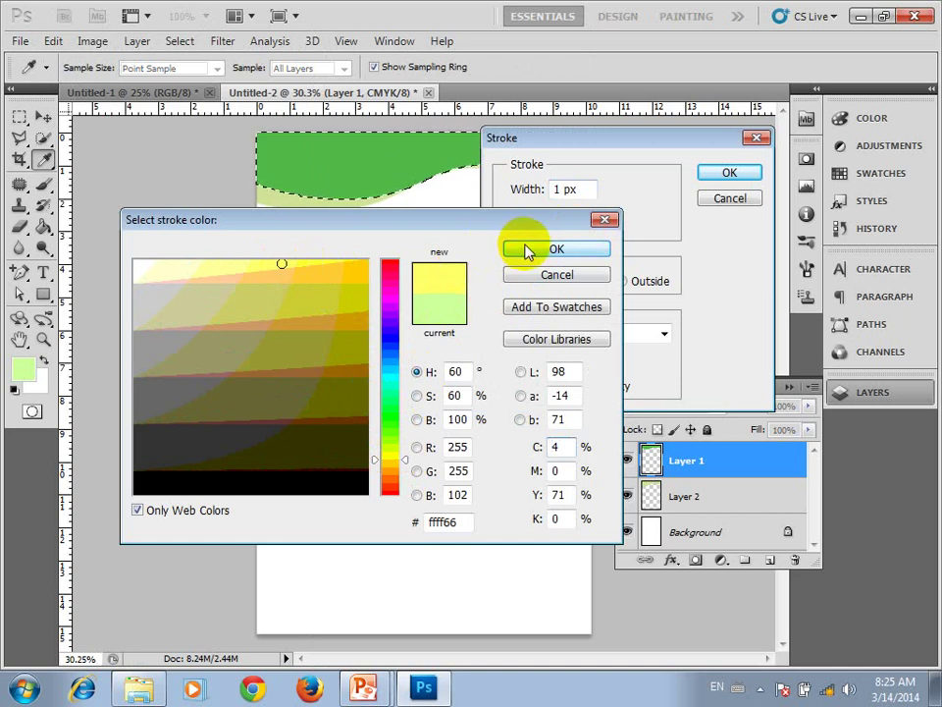
left_click(535, 250)
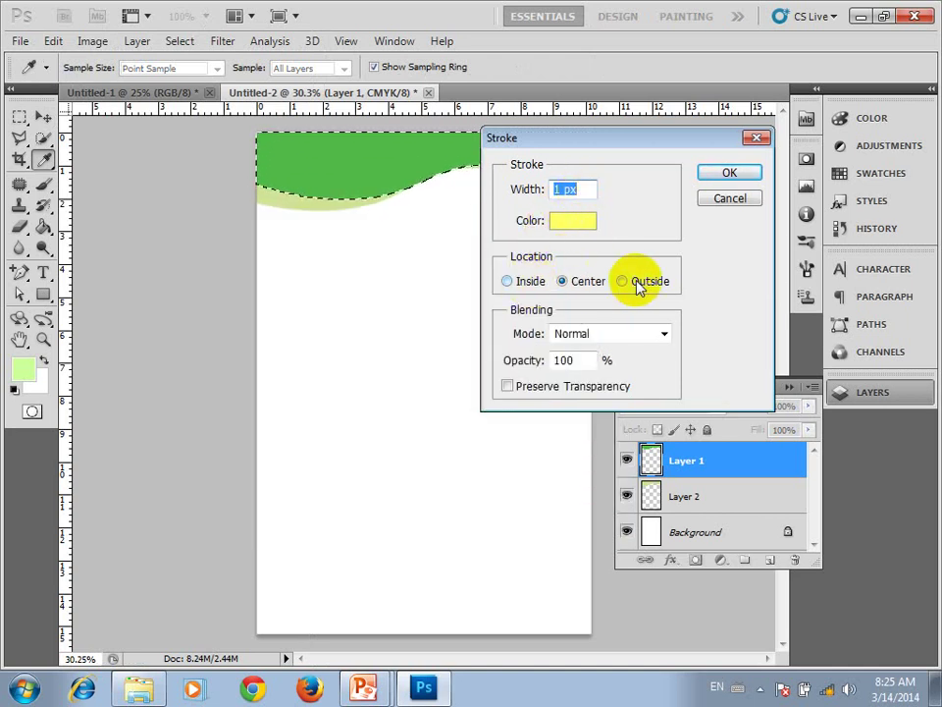
left_click(726, 177)
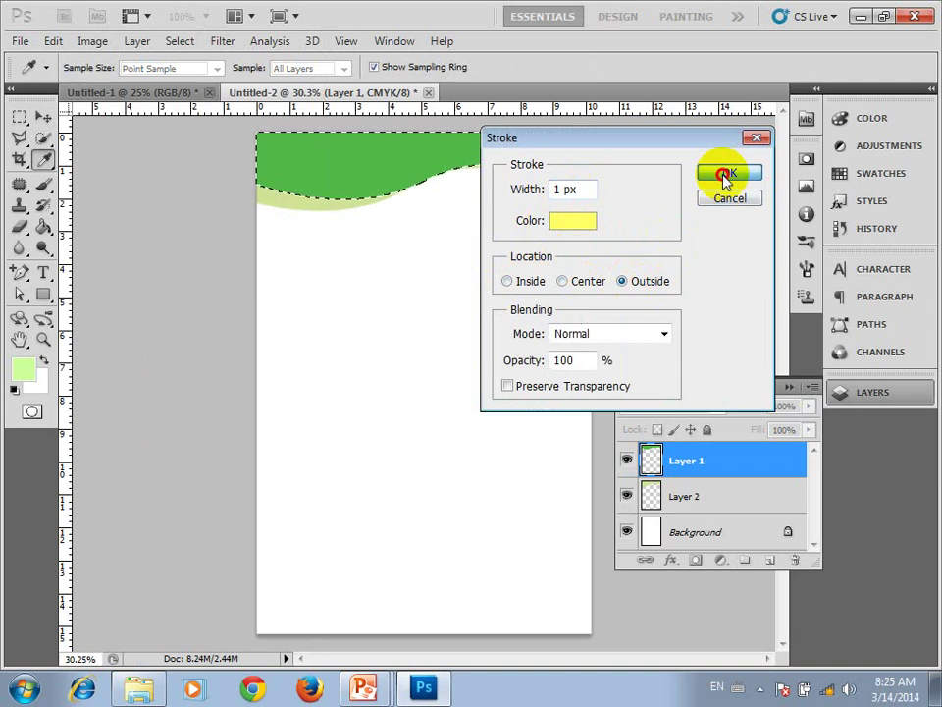
Deselect the dark green wave and zoom in to inspect its thin yellow outline.
key("v")
scroll(366, 206, "up", 1)
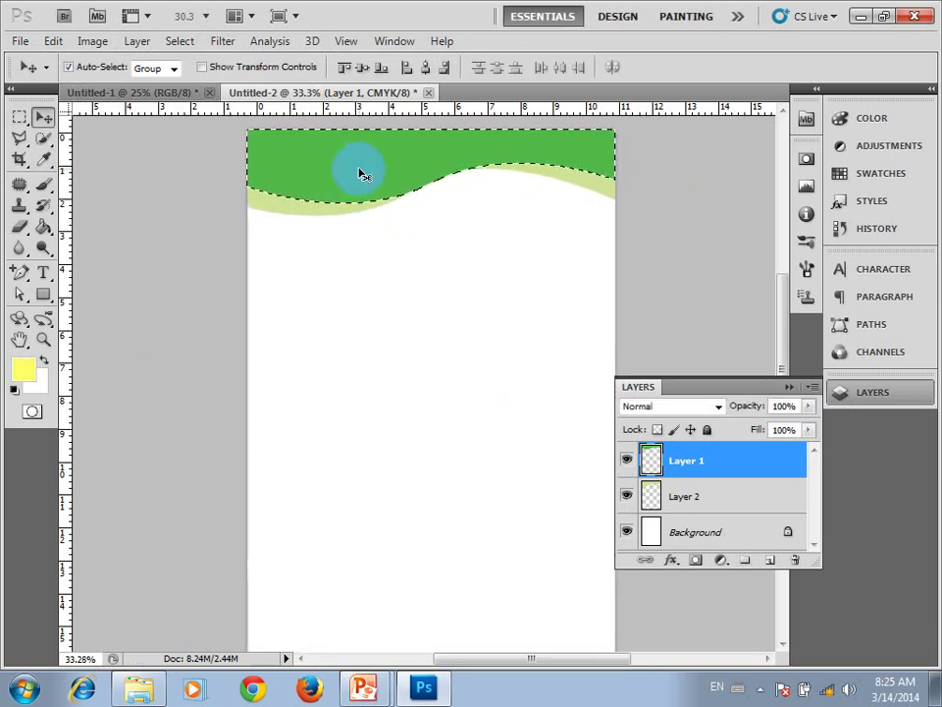
scroll(361, 175, "up", 1)
left_click(18, 118)
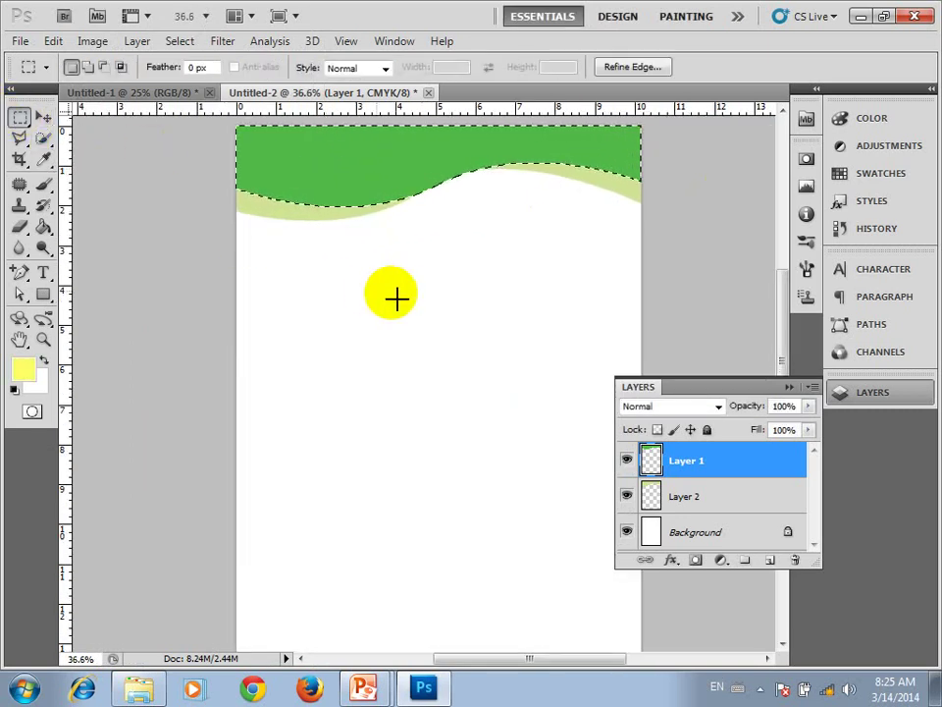
left_click(402, 289)
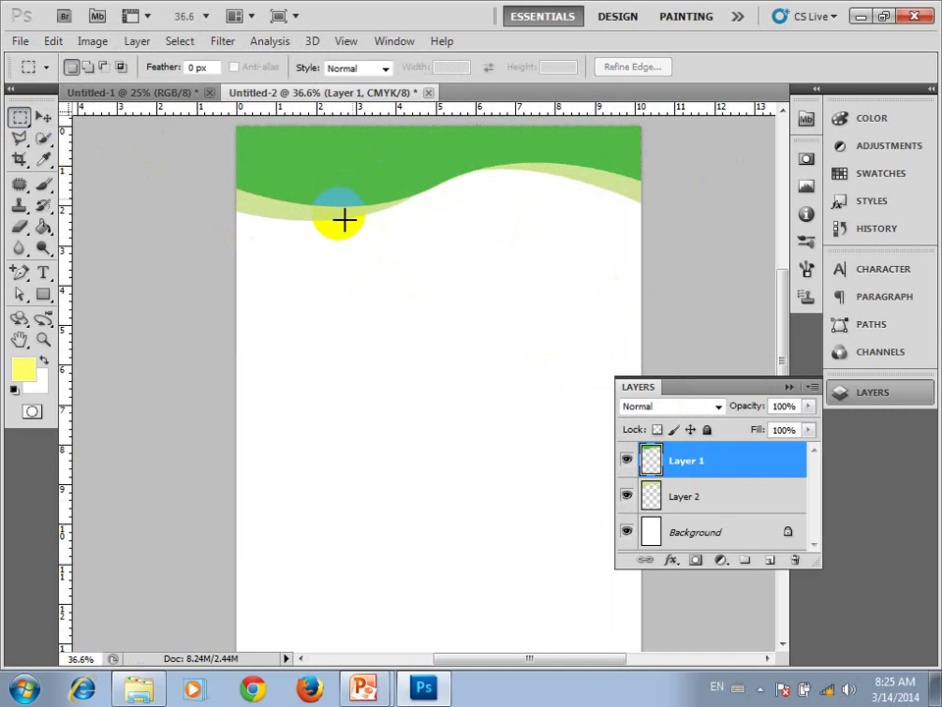
scroll(342, 219, "up", 2)
scroll(320, 195, "up", 3)
scroll(391, 195, "up", 3)
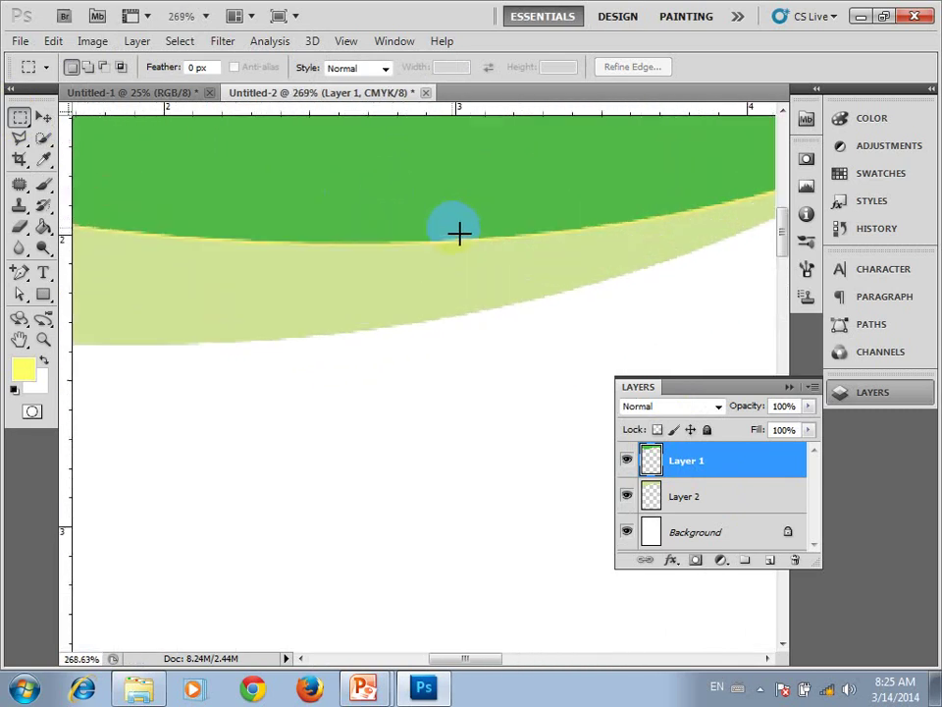
scroll(459, 232, "up", 3)
scroll(514, 244, "down", 2)
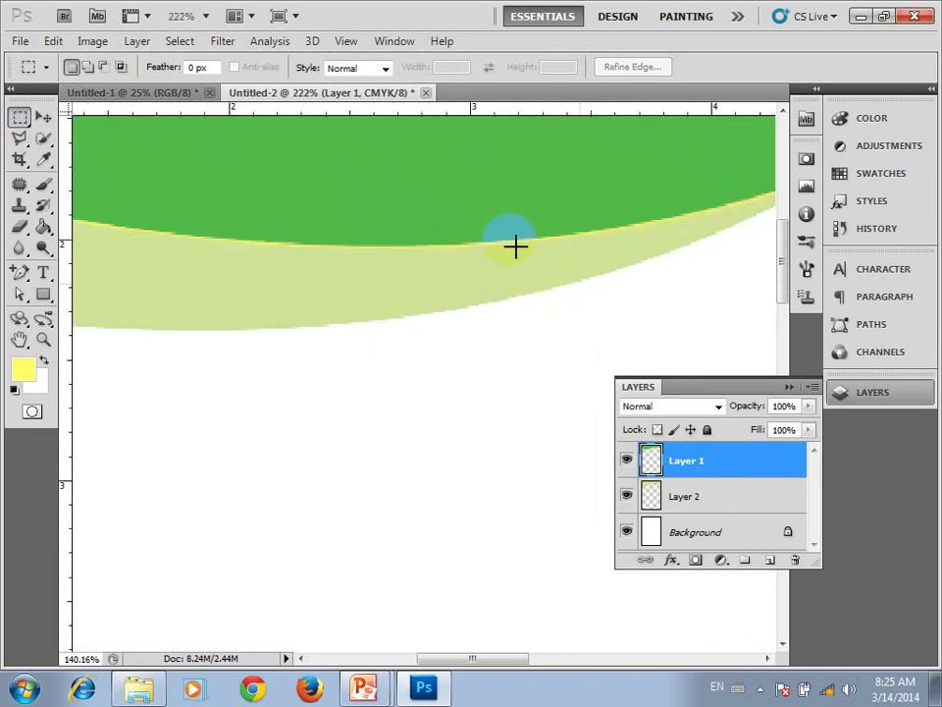